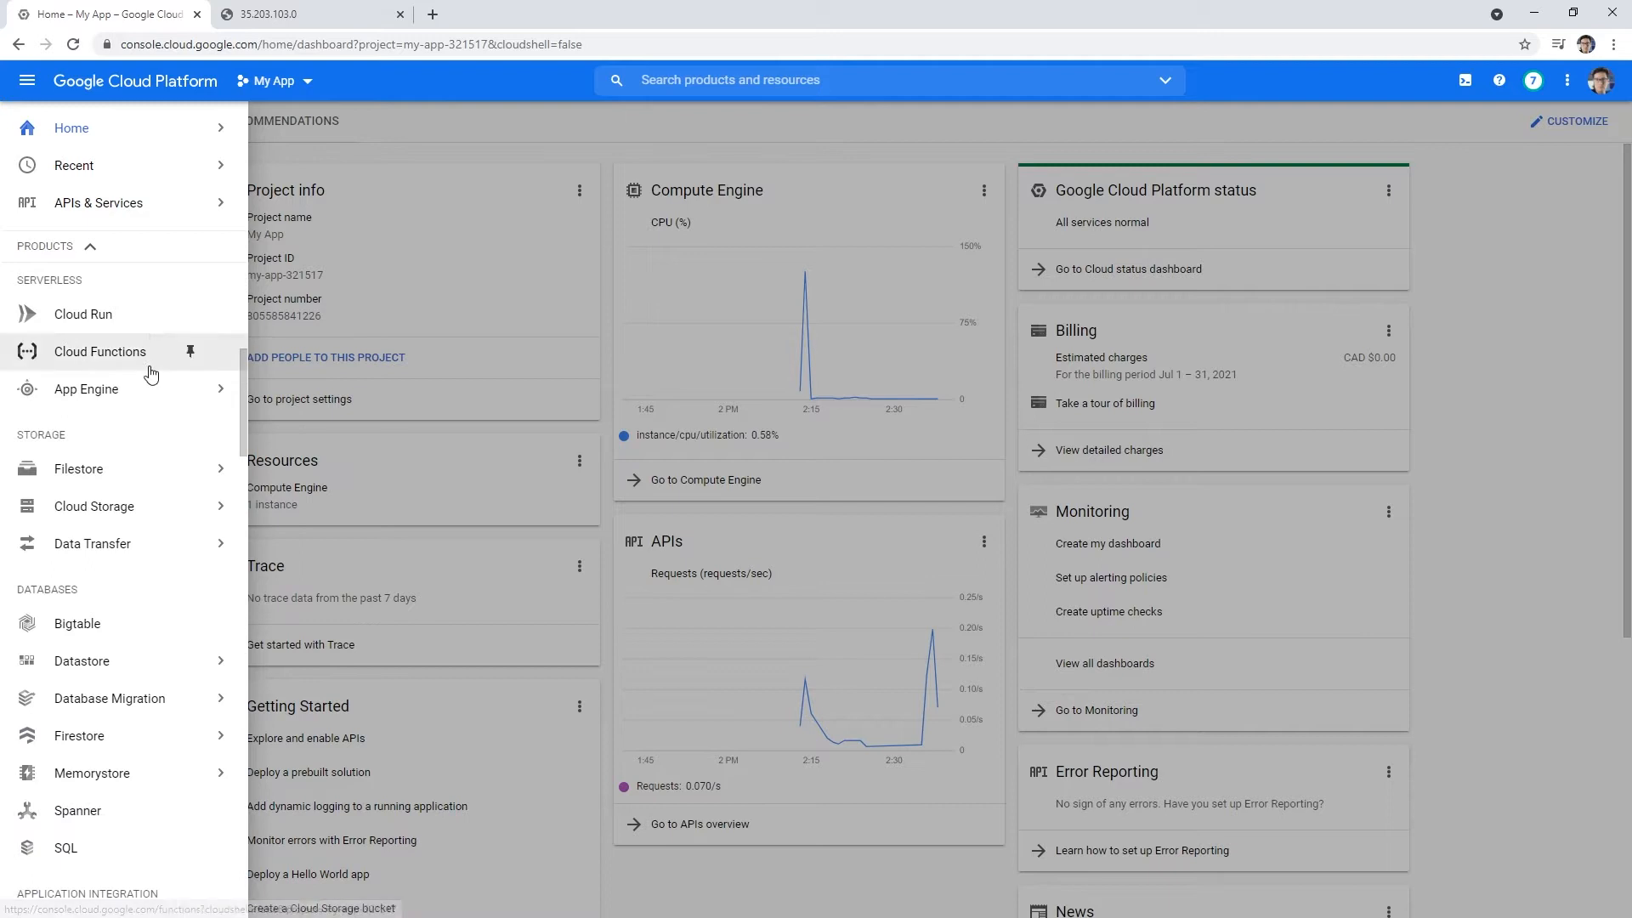
- Go to the Cloud SQL section from the navigation menu's Databases group
scroll(151, 374, down, 3)
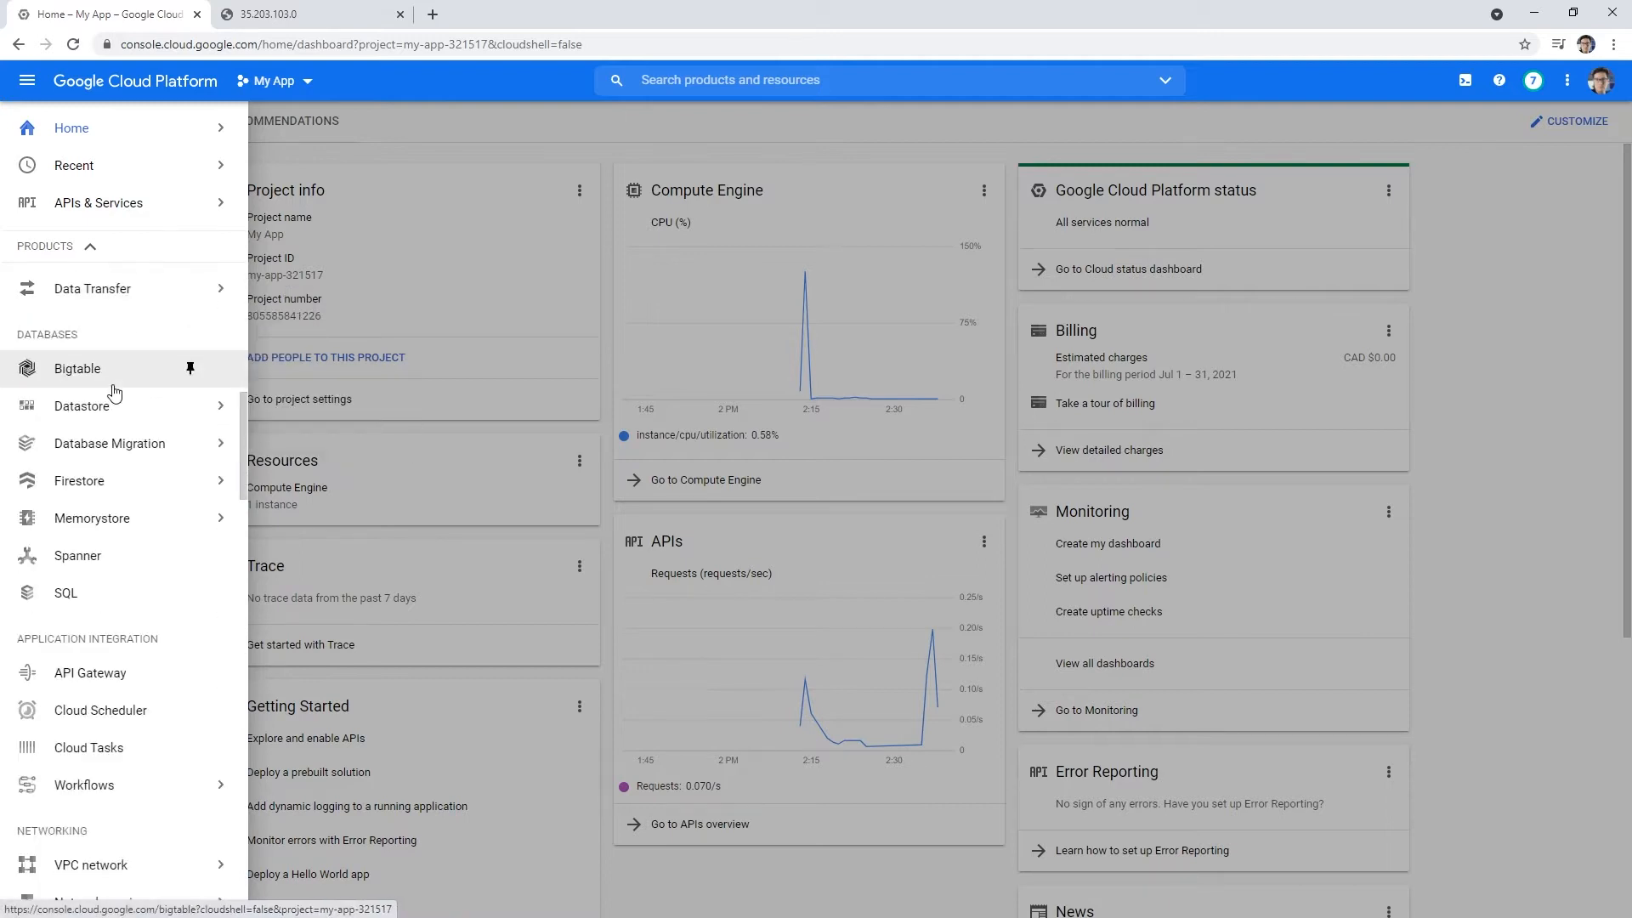
scroll(113, 421, down, 2)
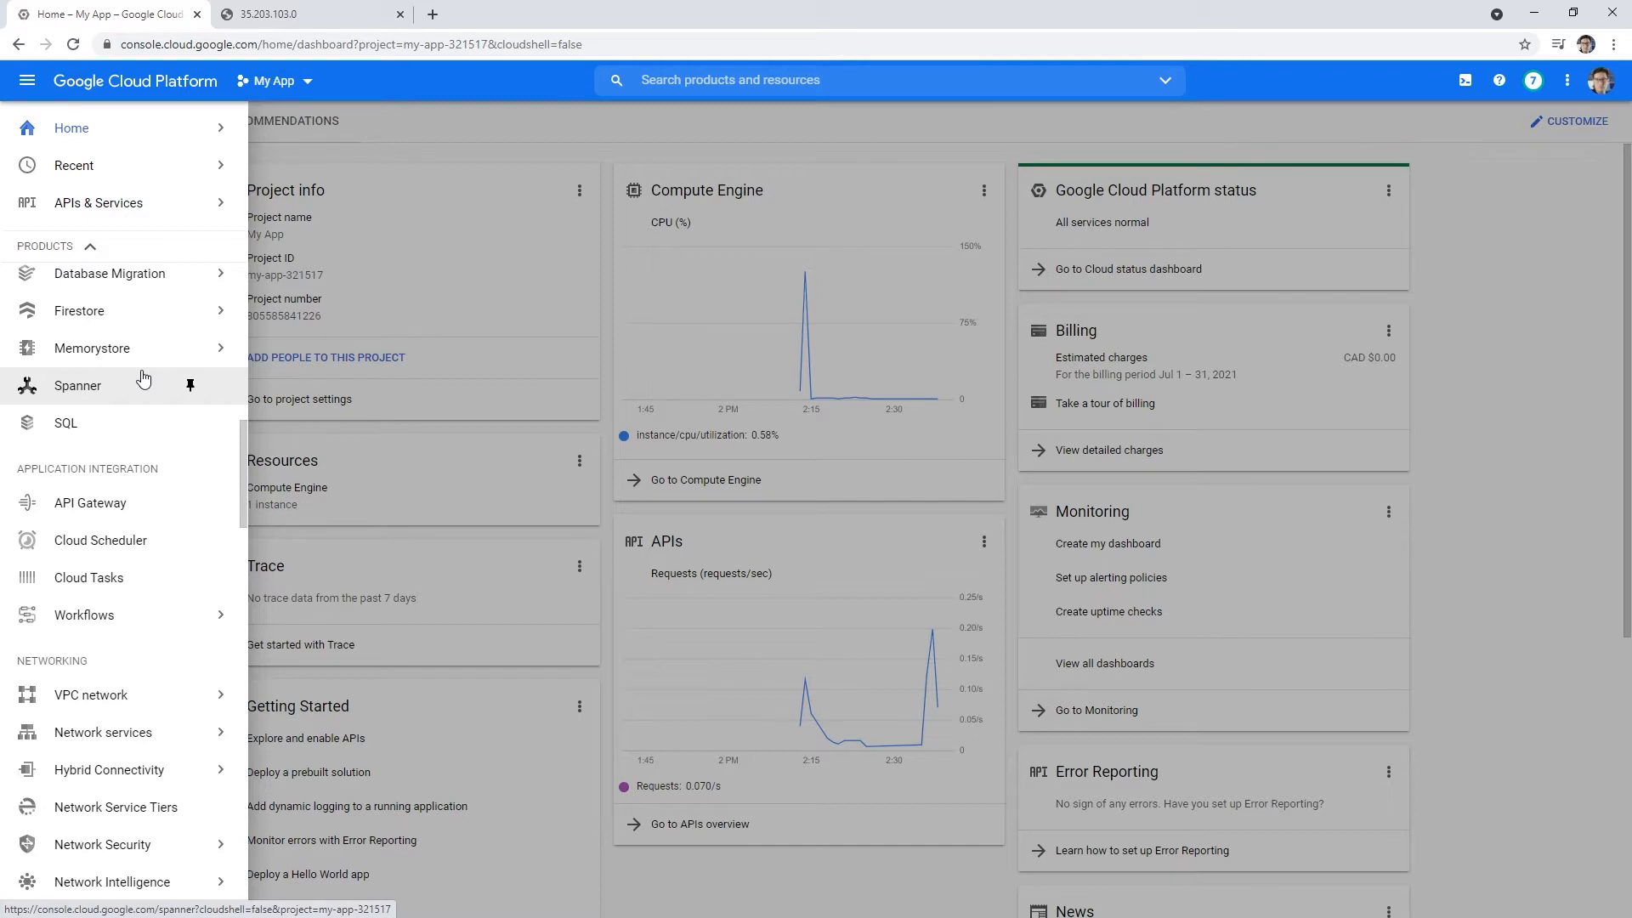
click(81, 426)
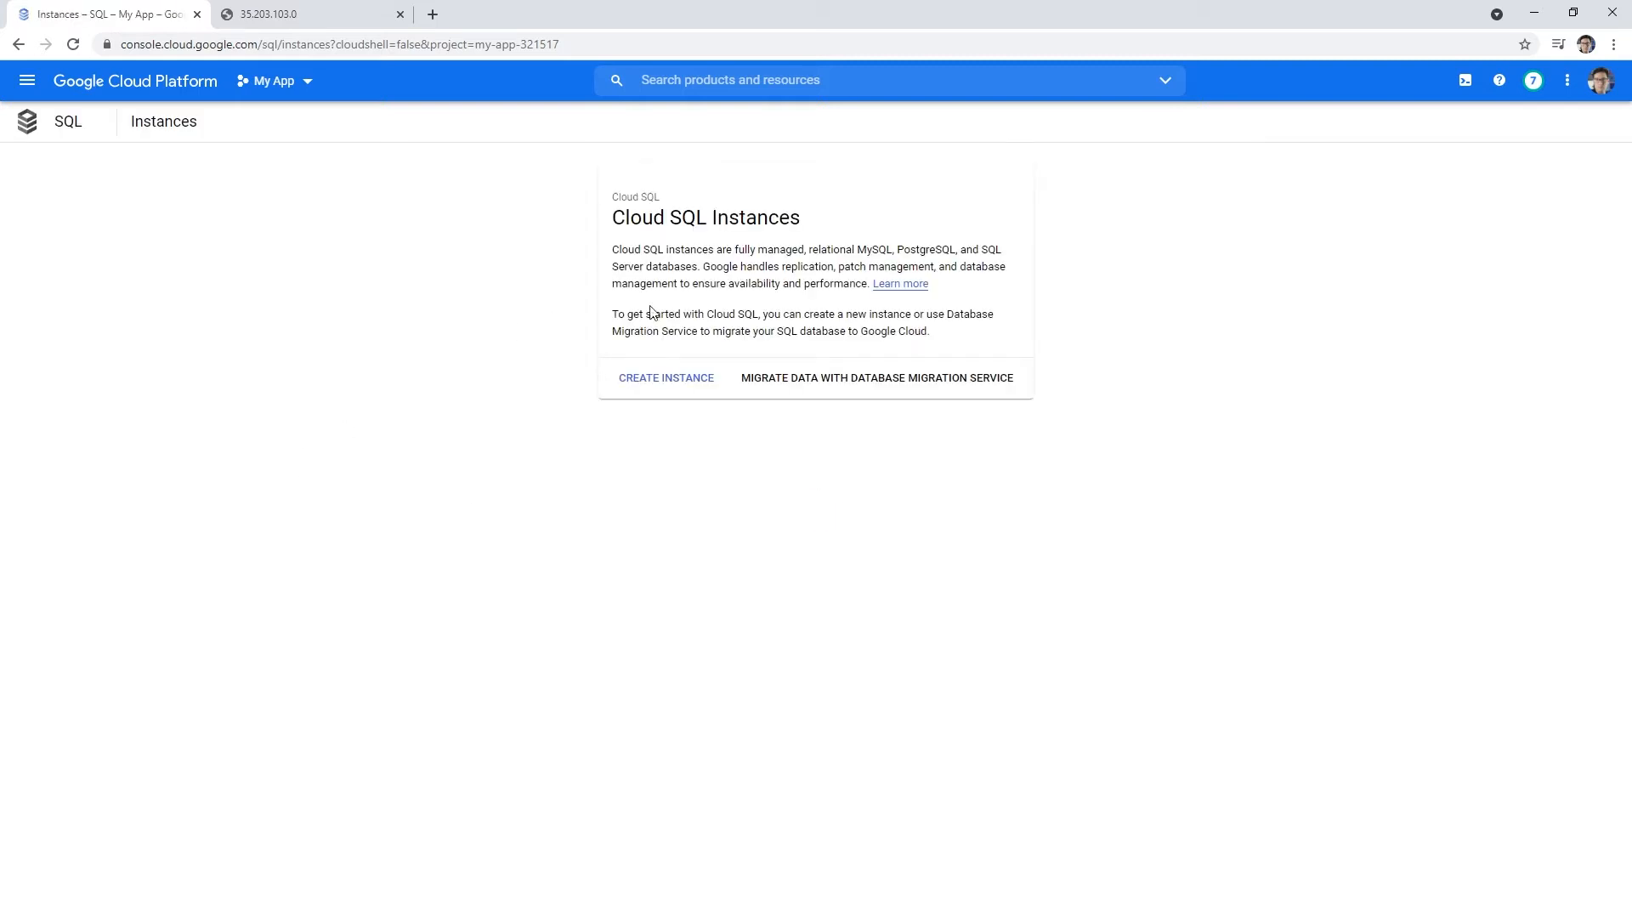
- Start a new Cloud SQL instance with PostgreSQL as the database engine
click(675, 377)
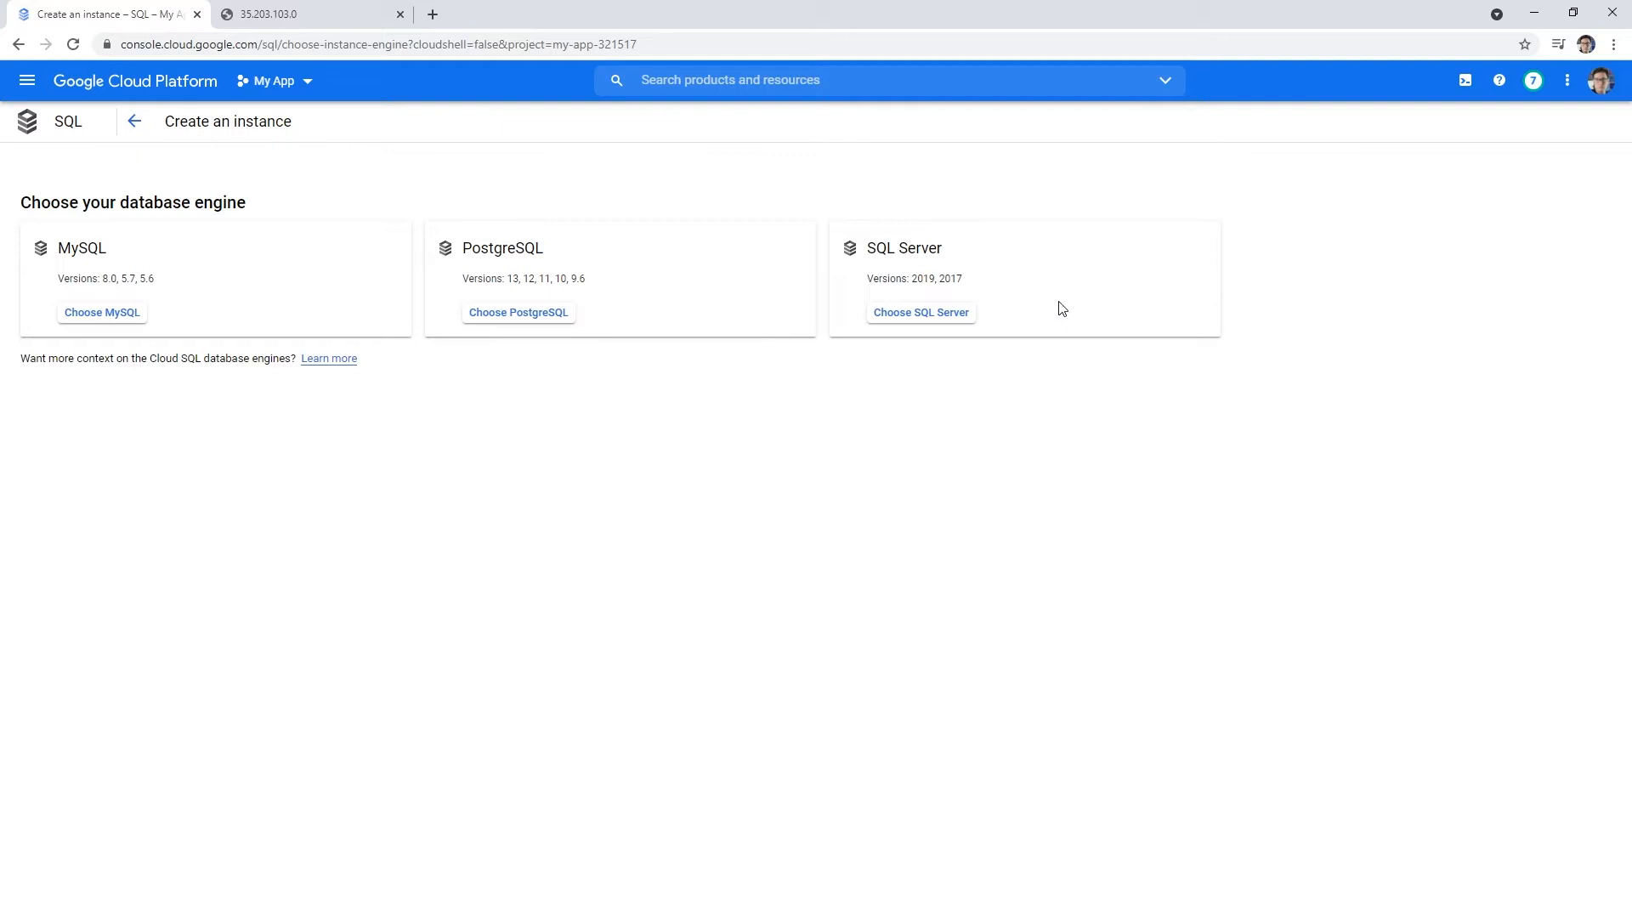
click(487, 321)
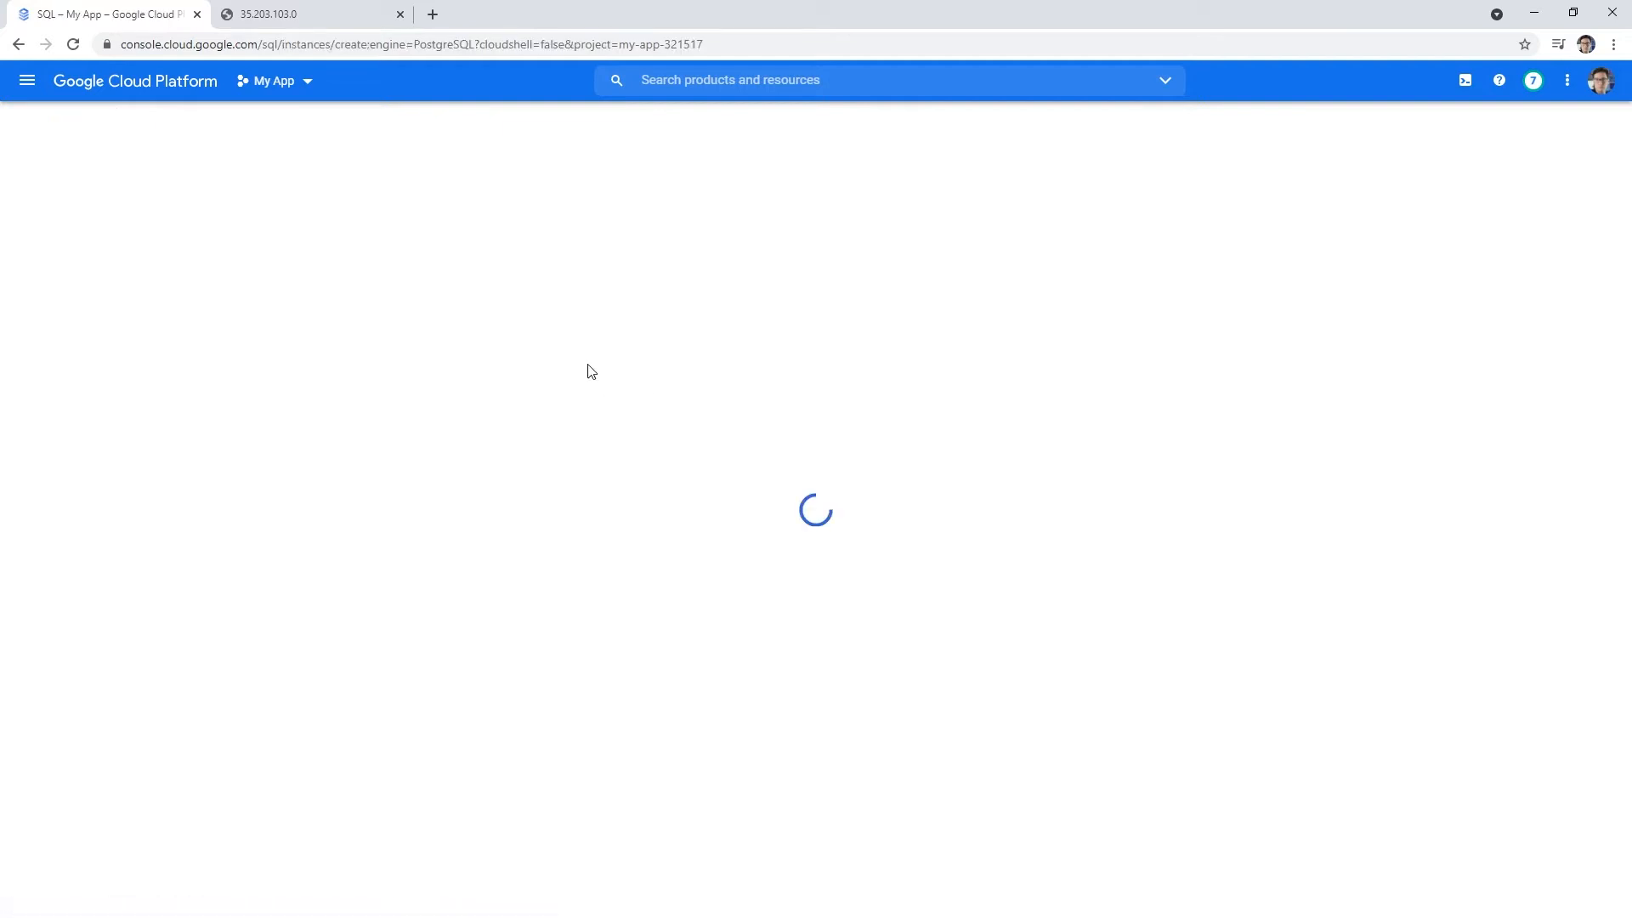
click(294, 216)
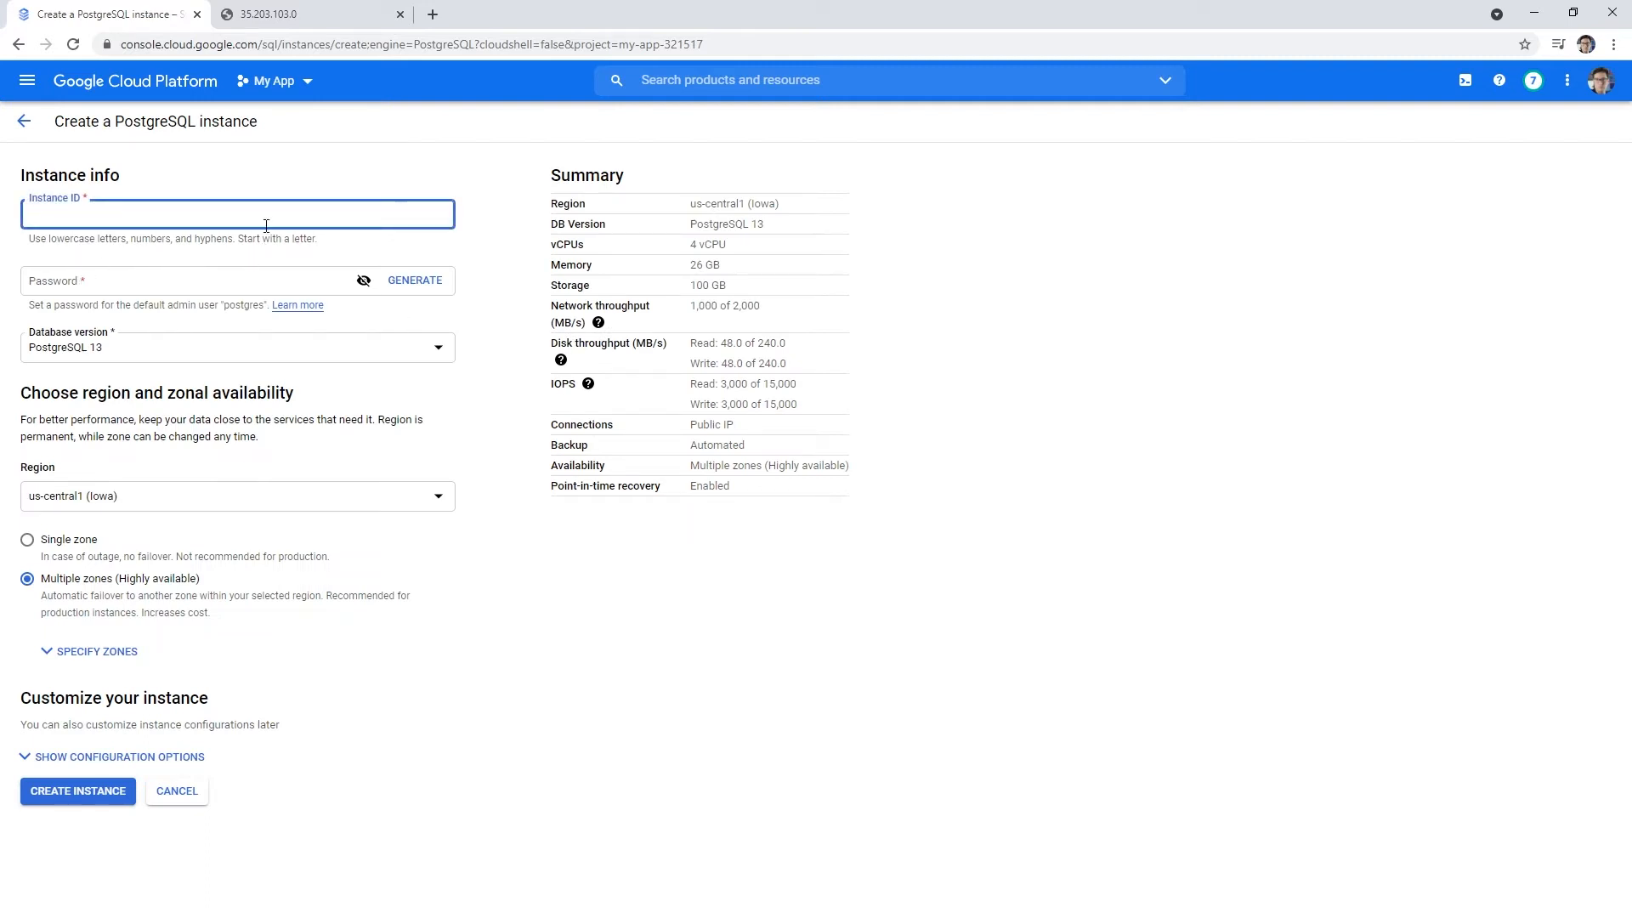
- Enter instance ID mypostgres, then generate, reveal and select an admin password
text(myrelation)
key(Tab)
click(413, 281)
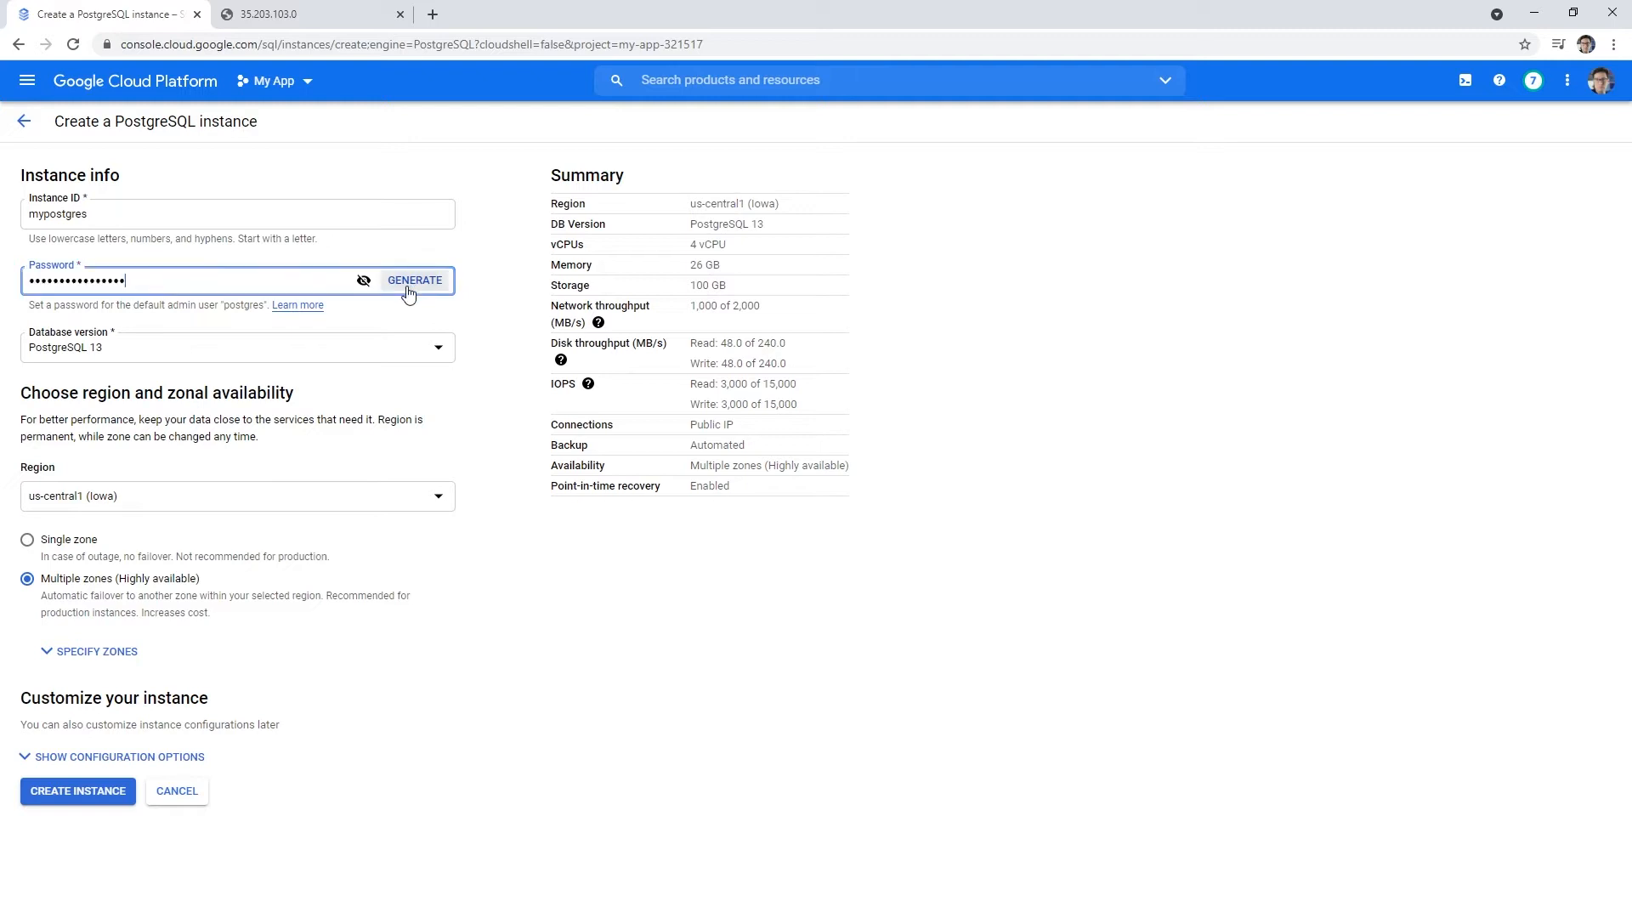
click(364, 280)
drag(136, 281, 6, 279)
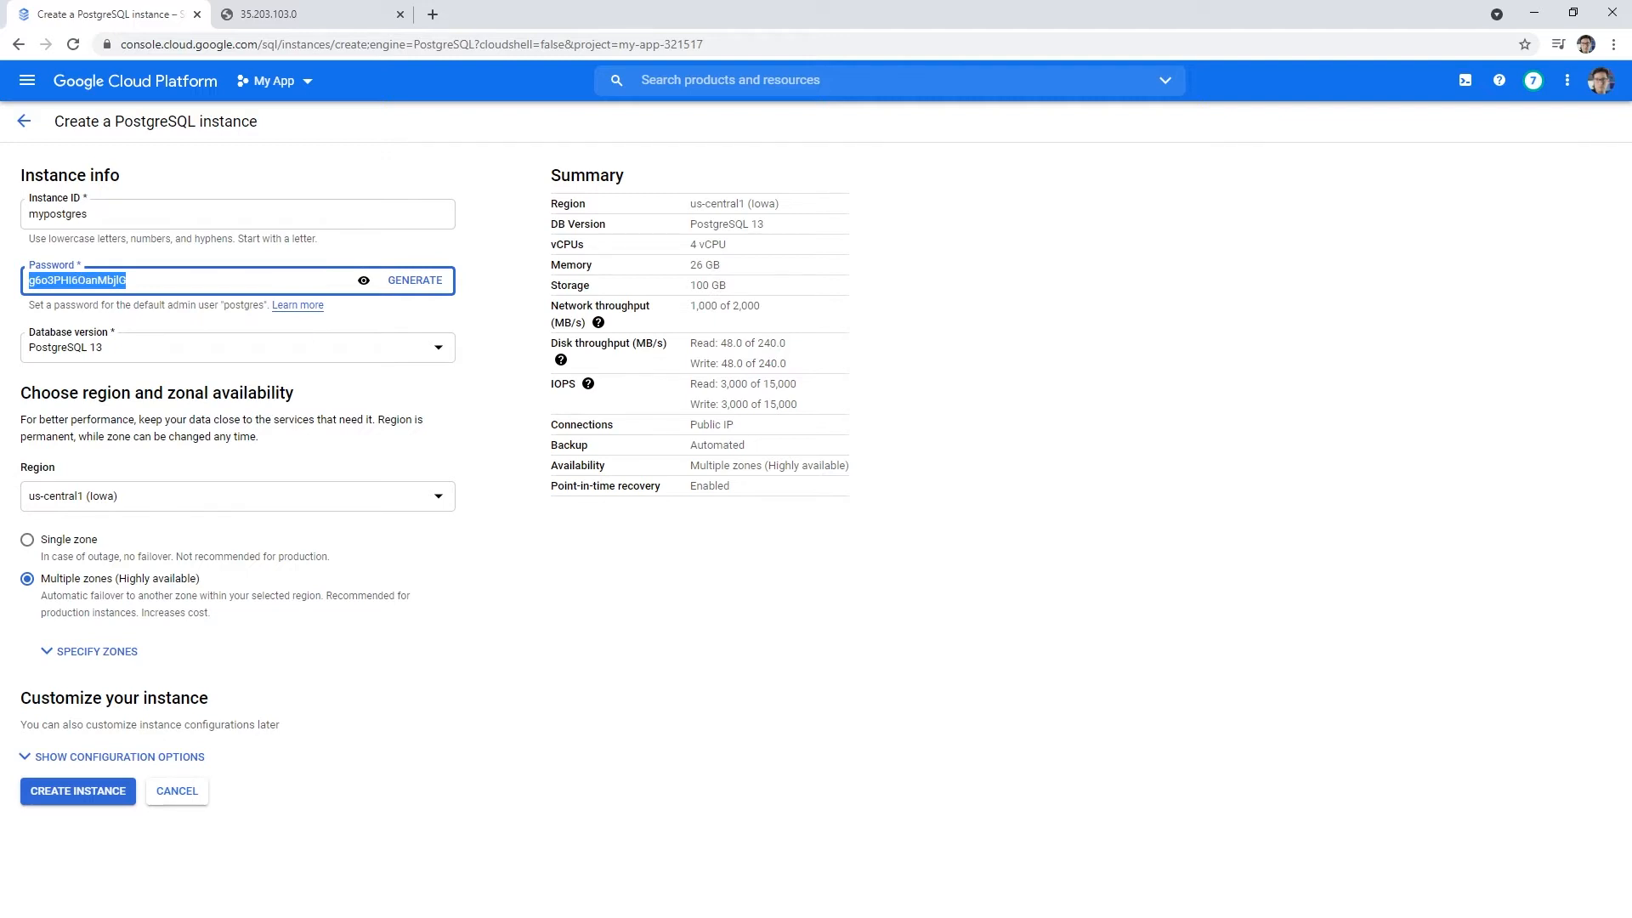
key(alt+Tab)
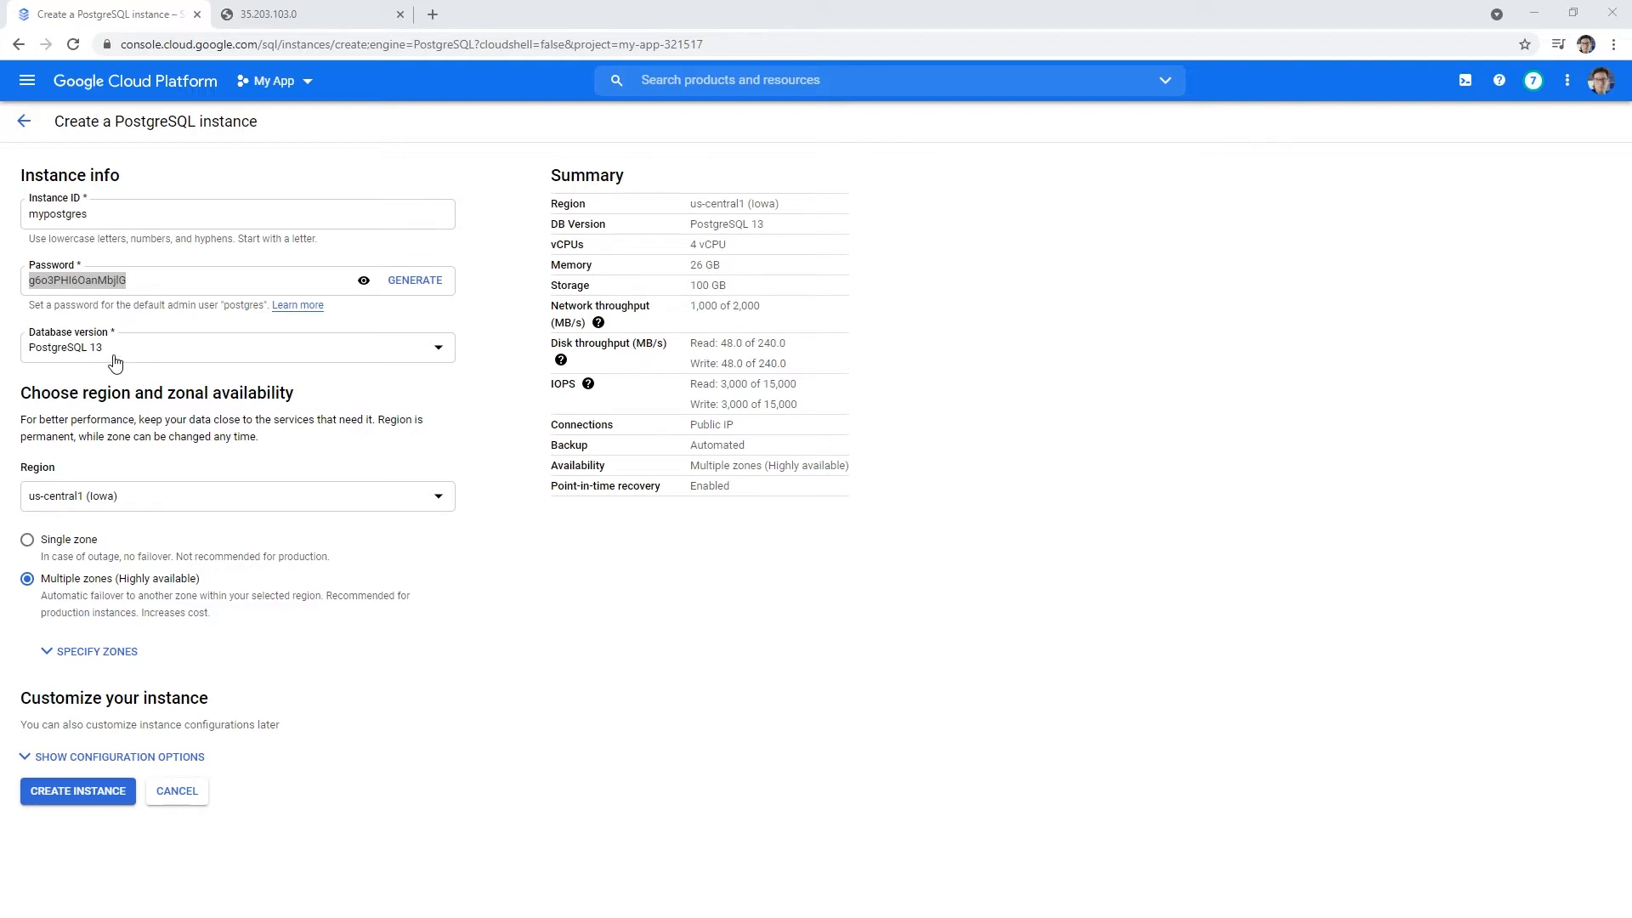
- Set the instance region to northamerica-northeast1 (Montréal)
click(167, 502)
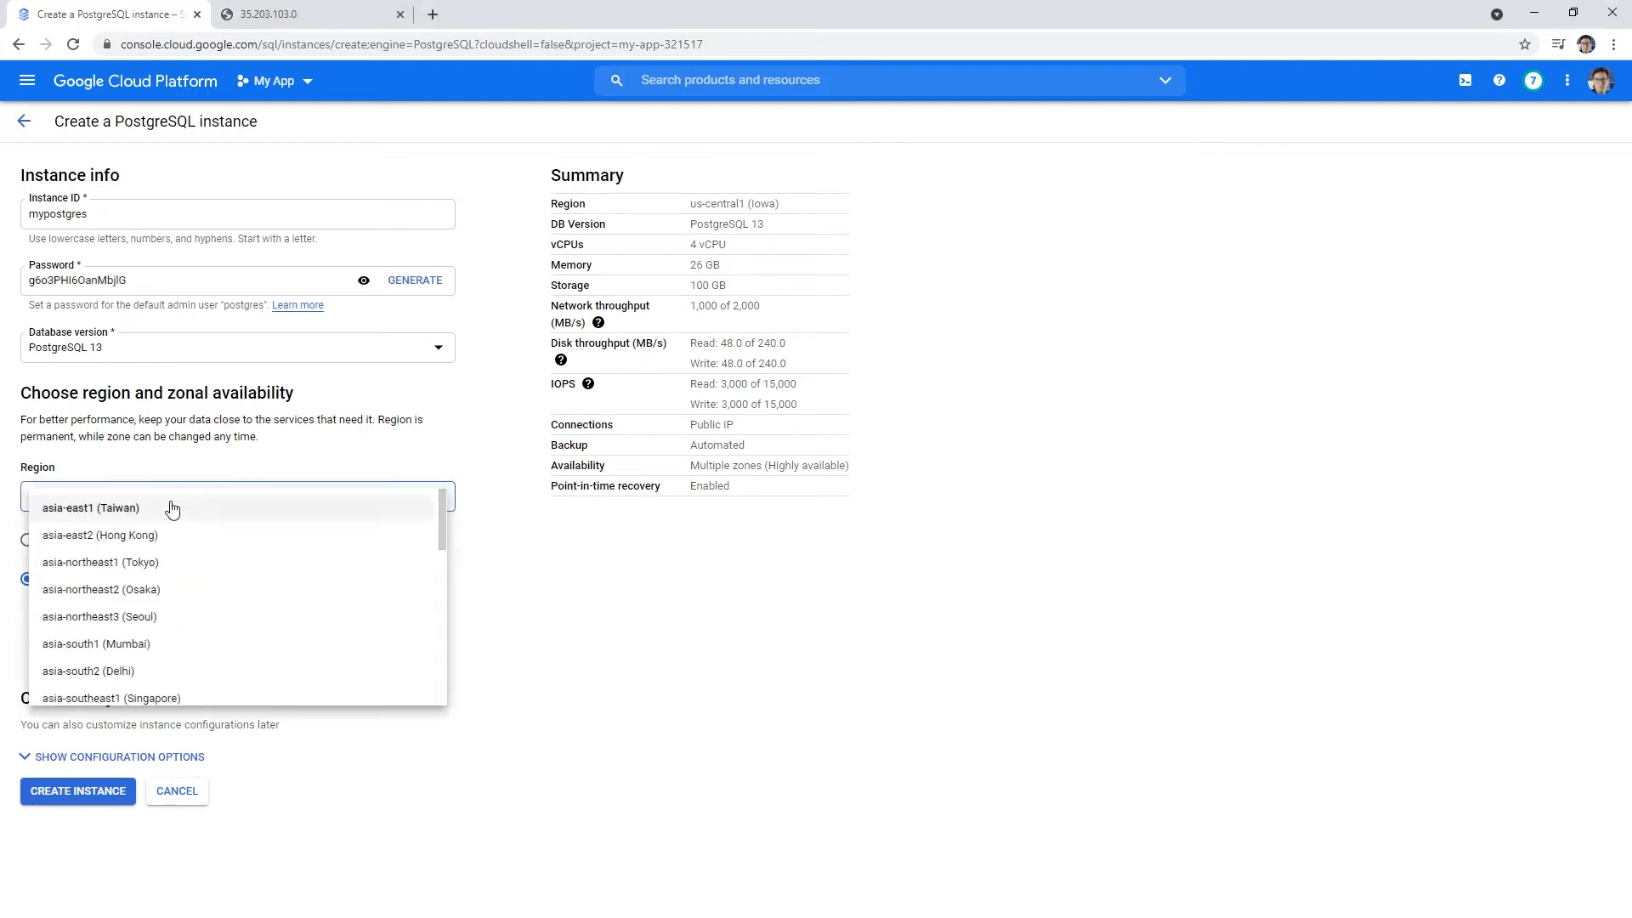
scroll(204, 561, up, 8)
scroll(234, 602, down, 8)
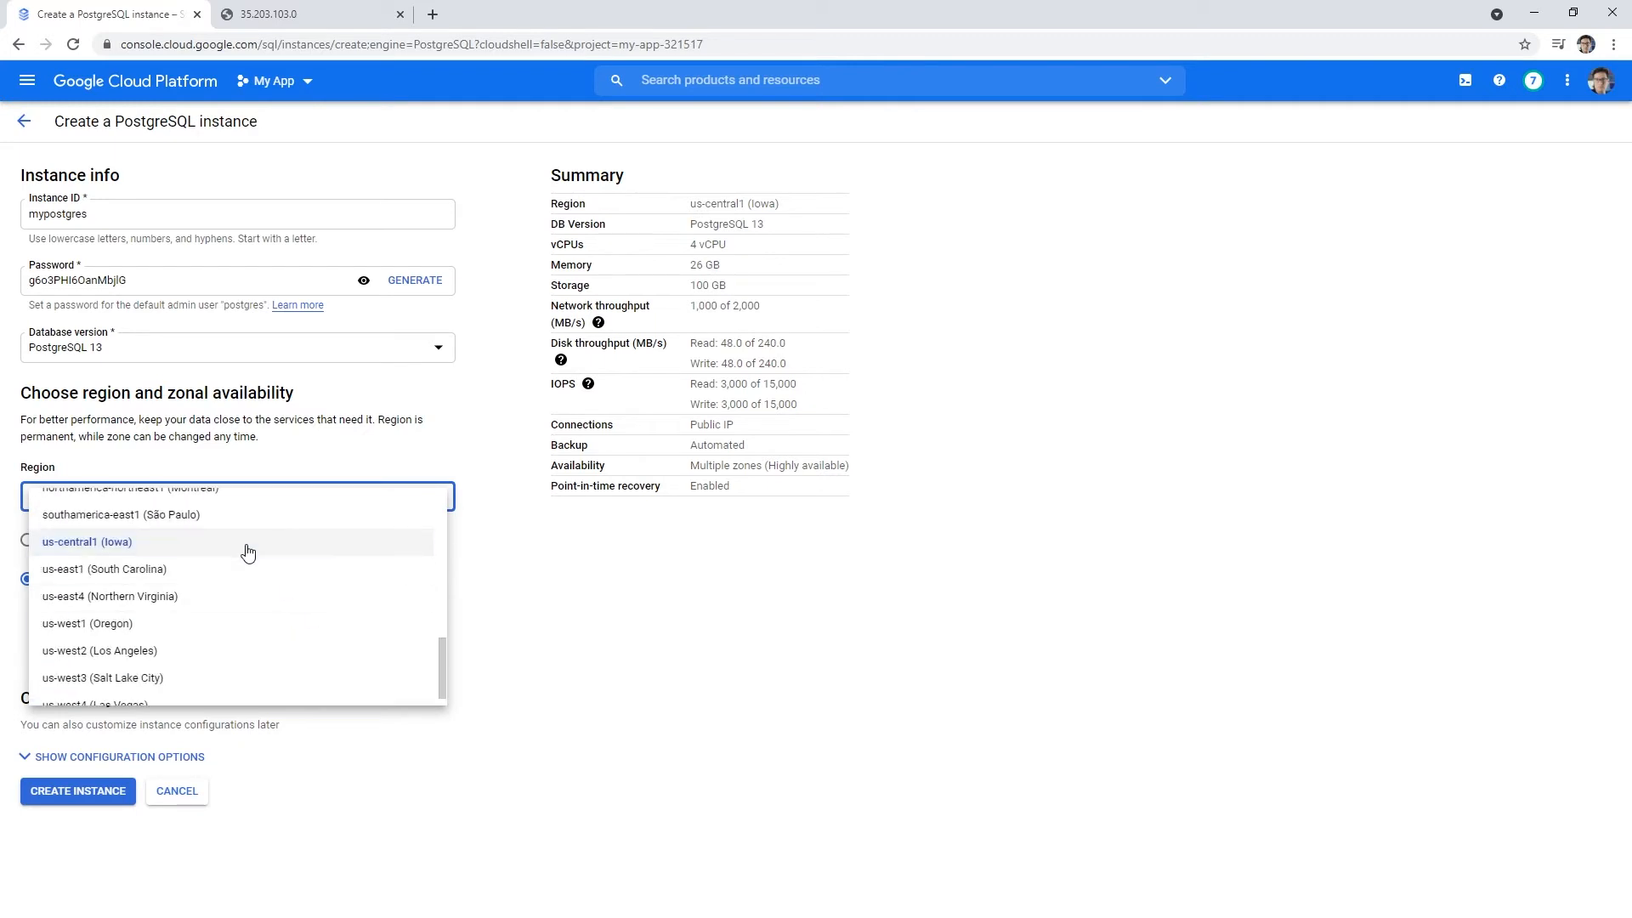
scroll(252, 573, up, 3)
click(226, 655)
click(603, 612)
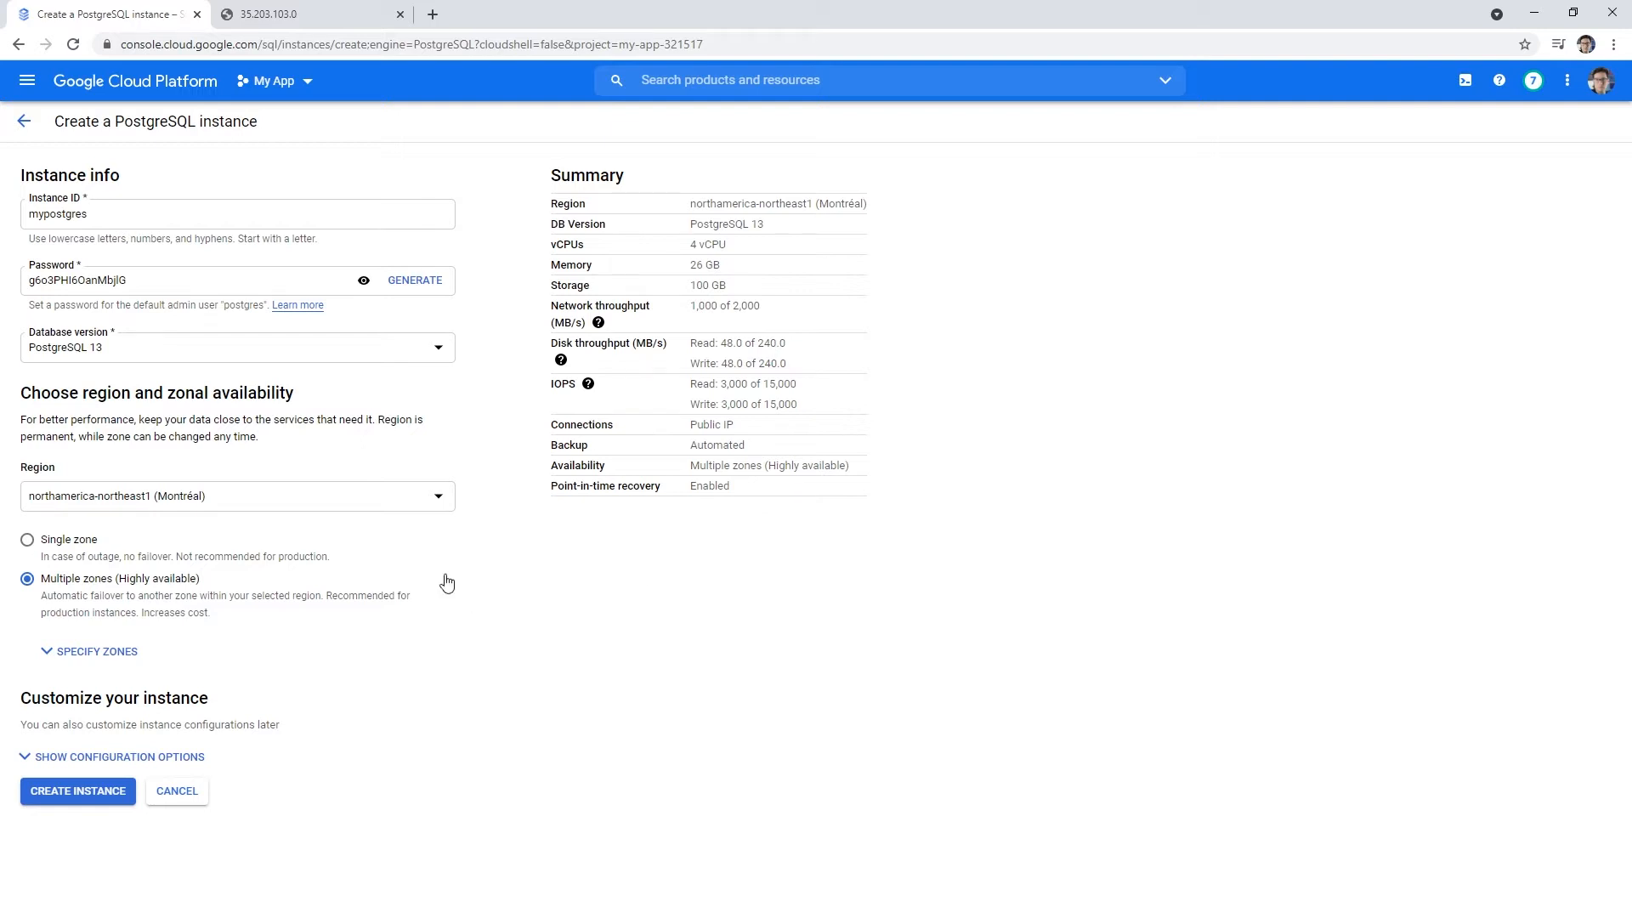
- Choose Single zone availability with primary zone Any and show the configuration options
click(27, 539)
click(27, 579)
click(27, 541)
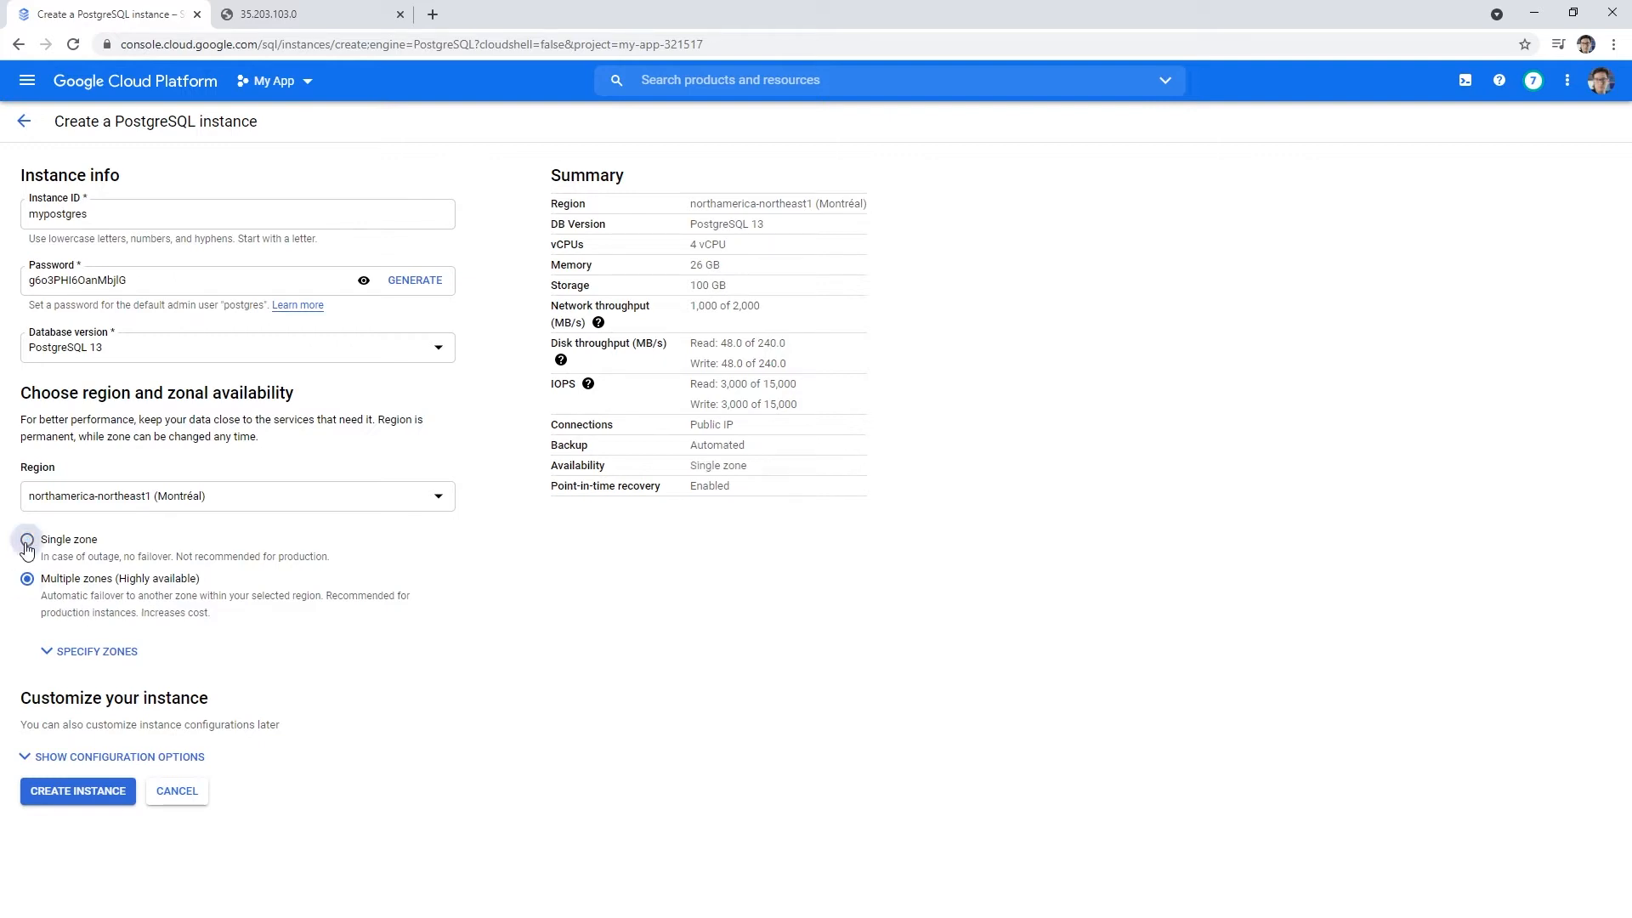
click(131, 653)
click(174, 685)
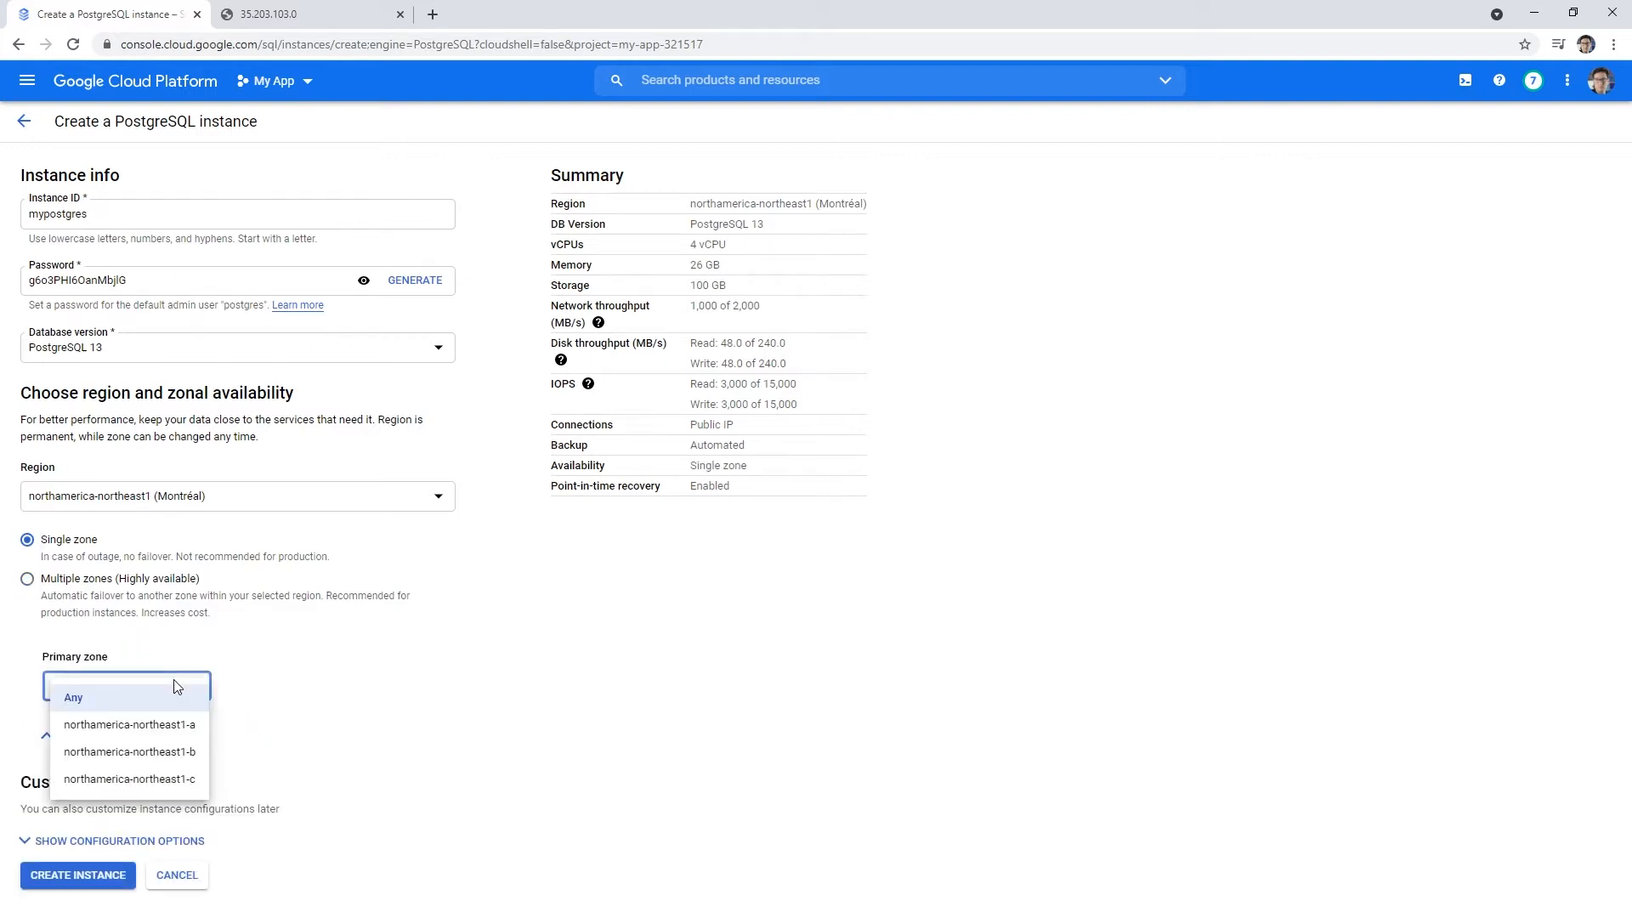
click(117, 695)
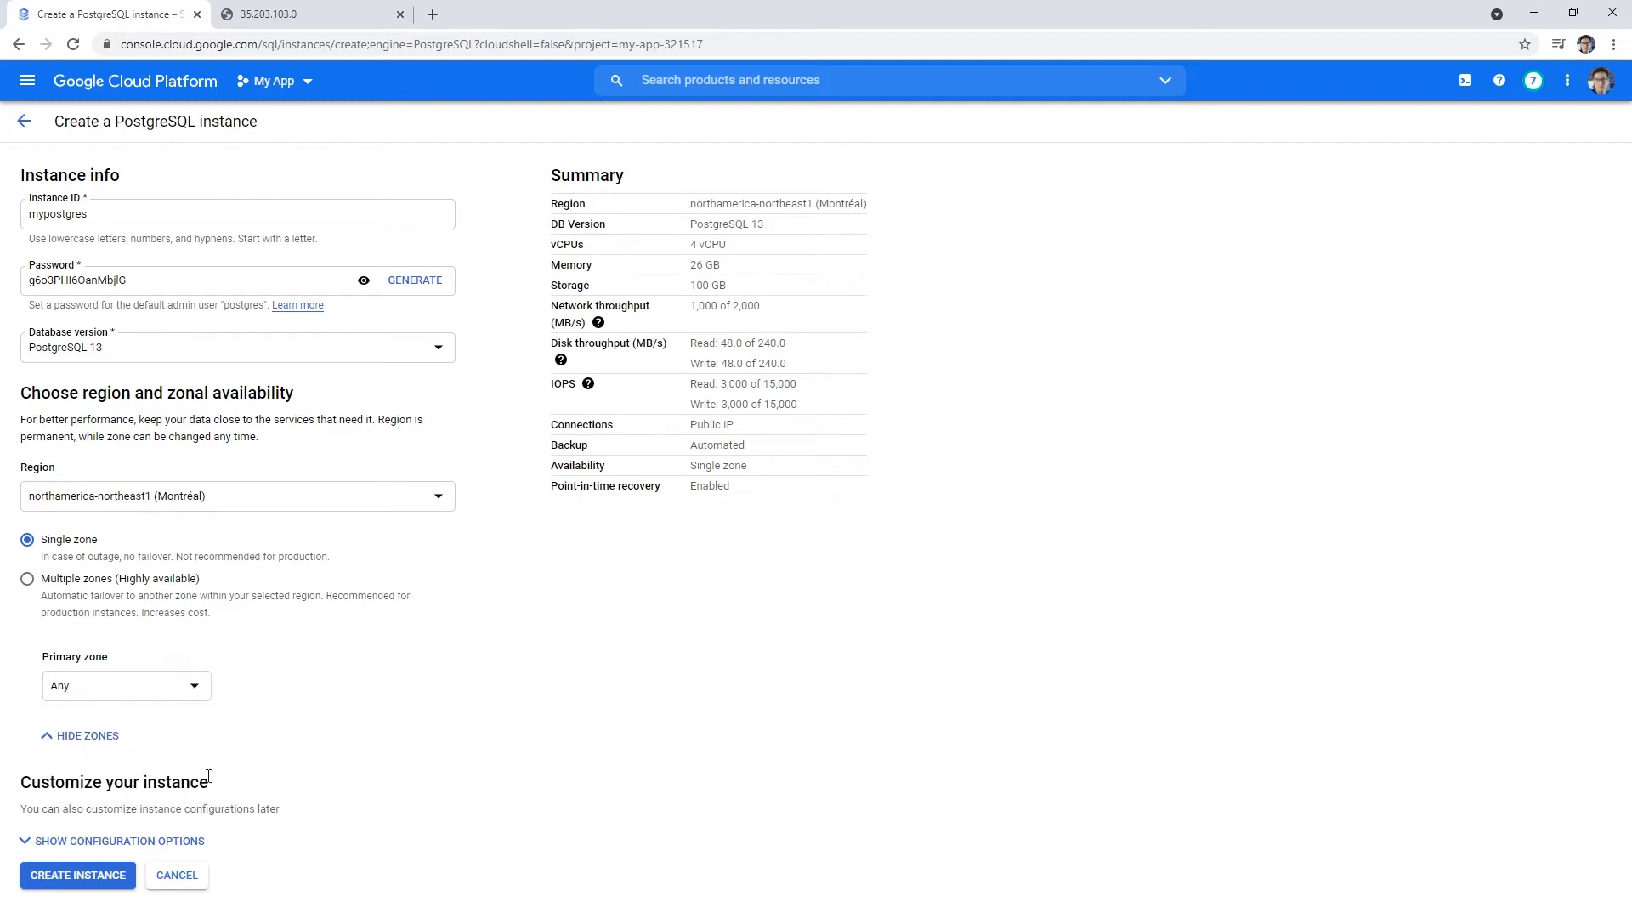
click(157, 841)
scroll(328, 698, down, 6)
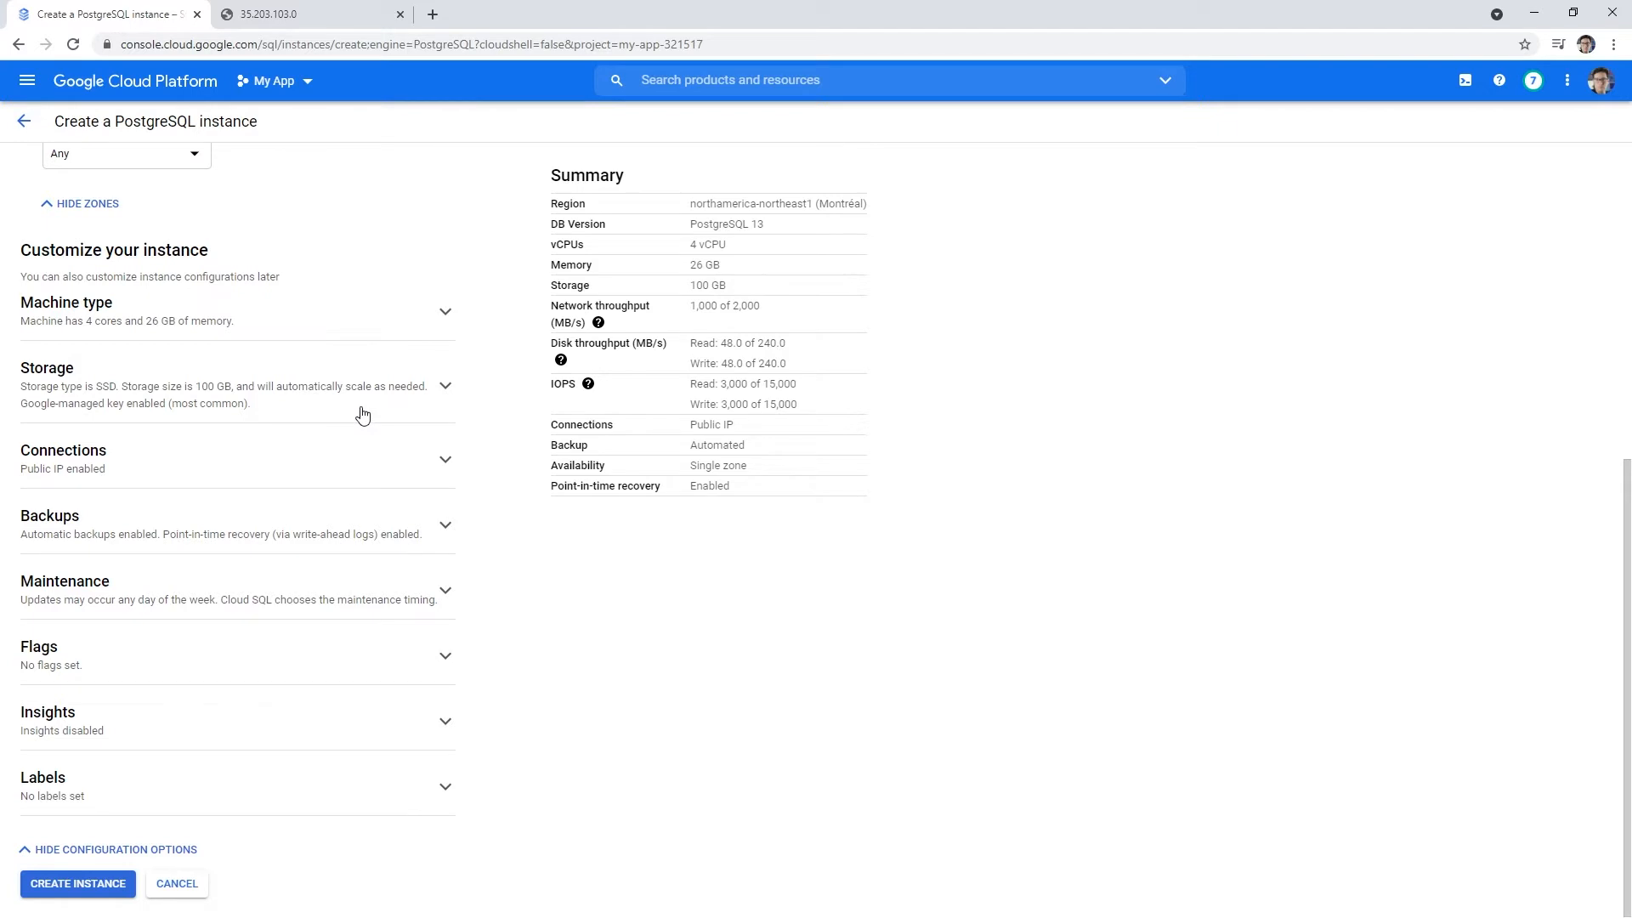
- Compare the Shared core, Lightweight and High memory (26 GB) machine type presets
click(434, 311)
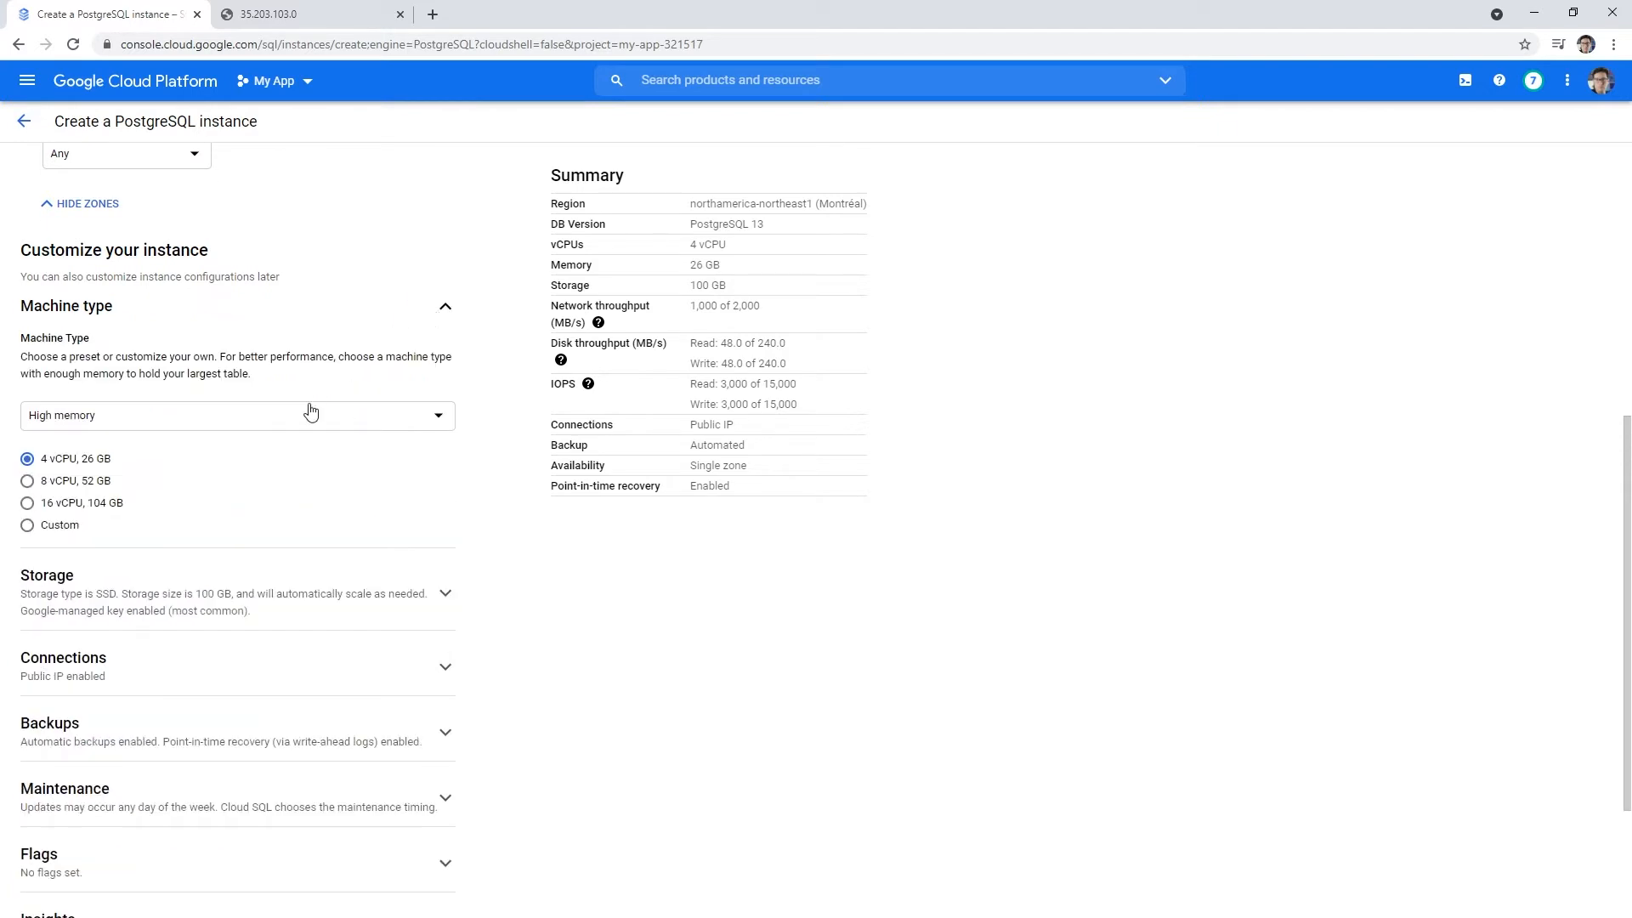
click(307, 417)
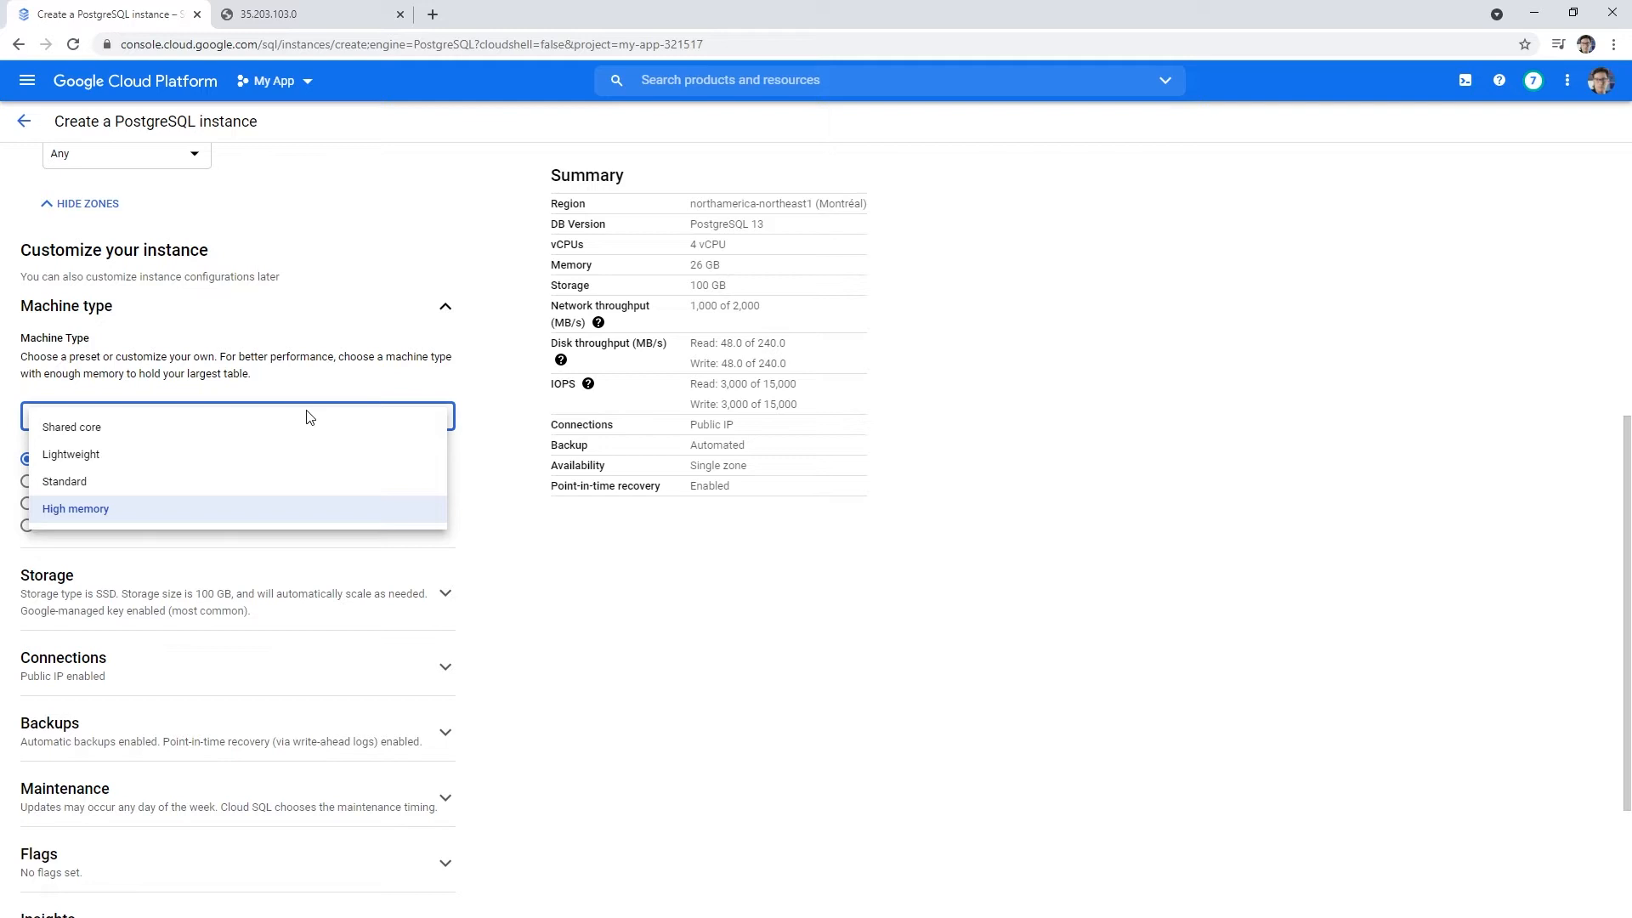
click(308, 426)
click(308, 425)
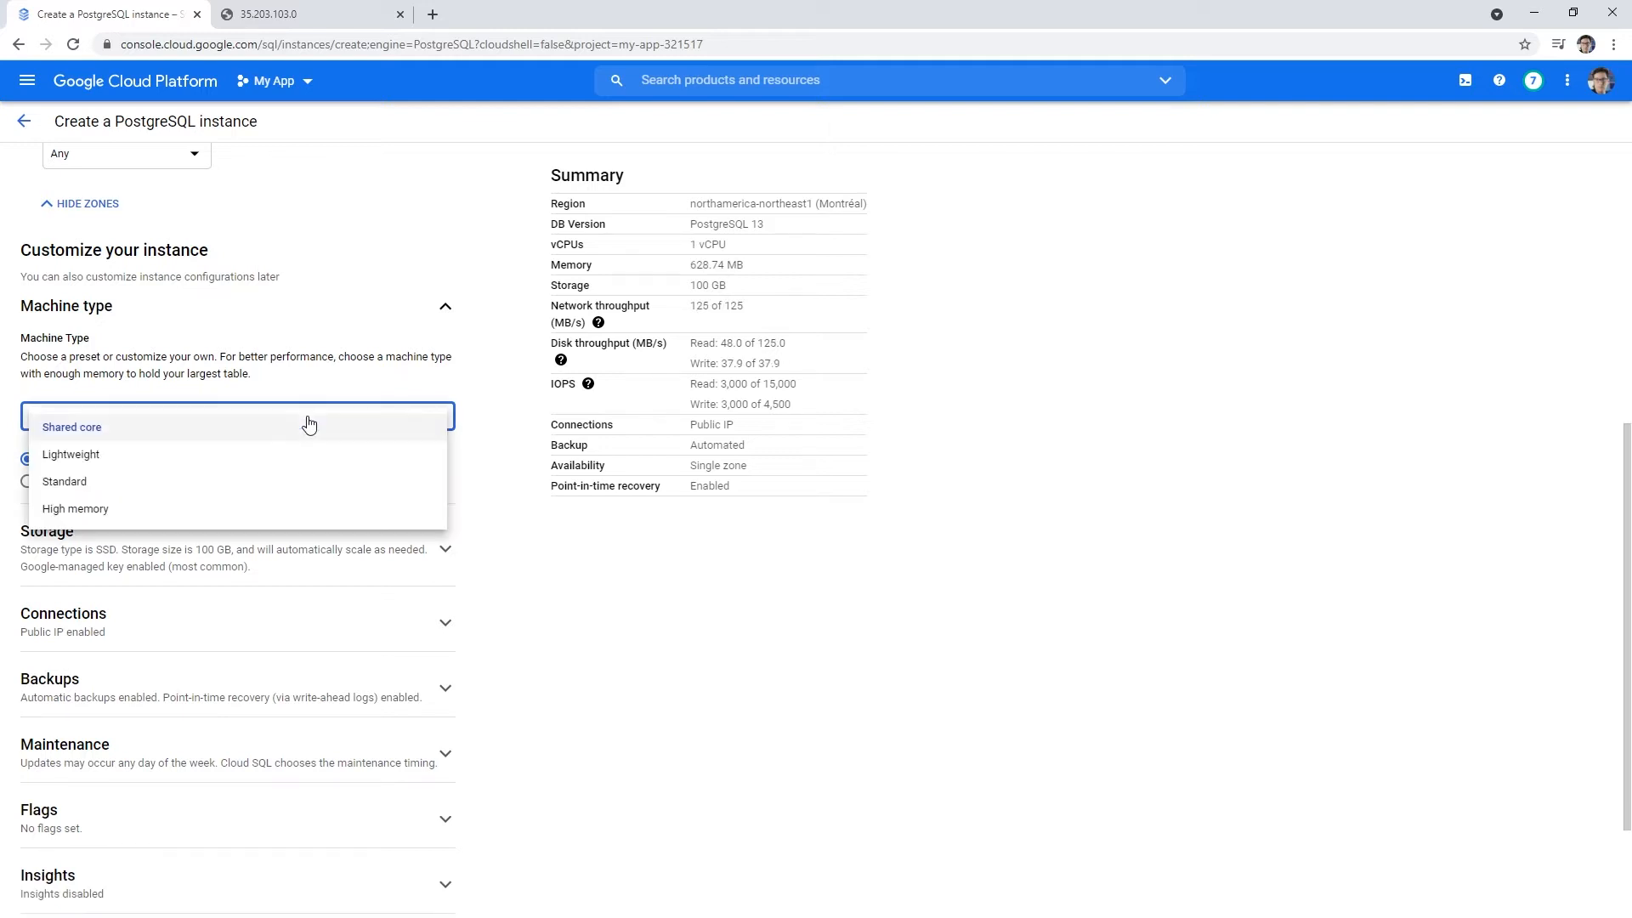
click(304, 451)
click(311, 420)
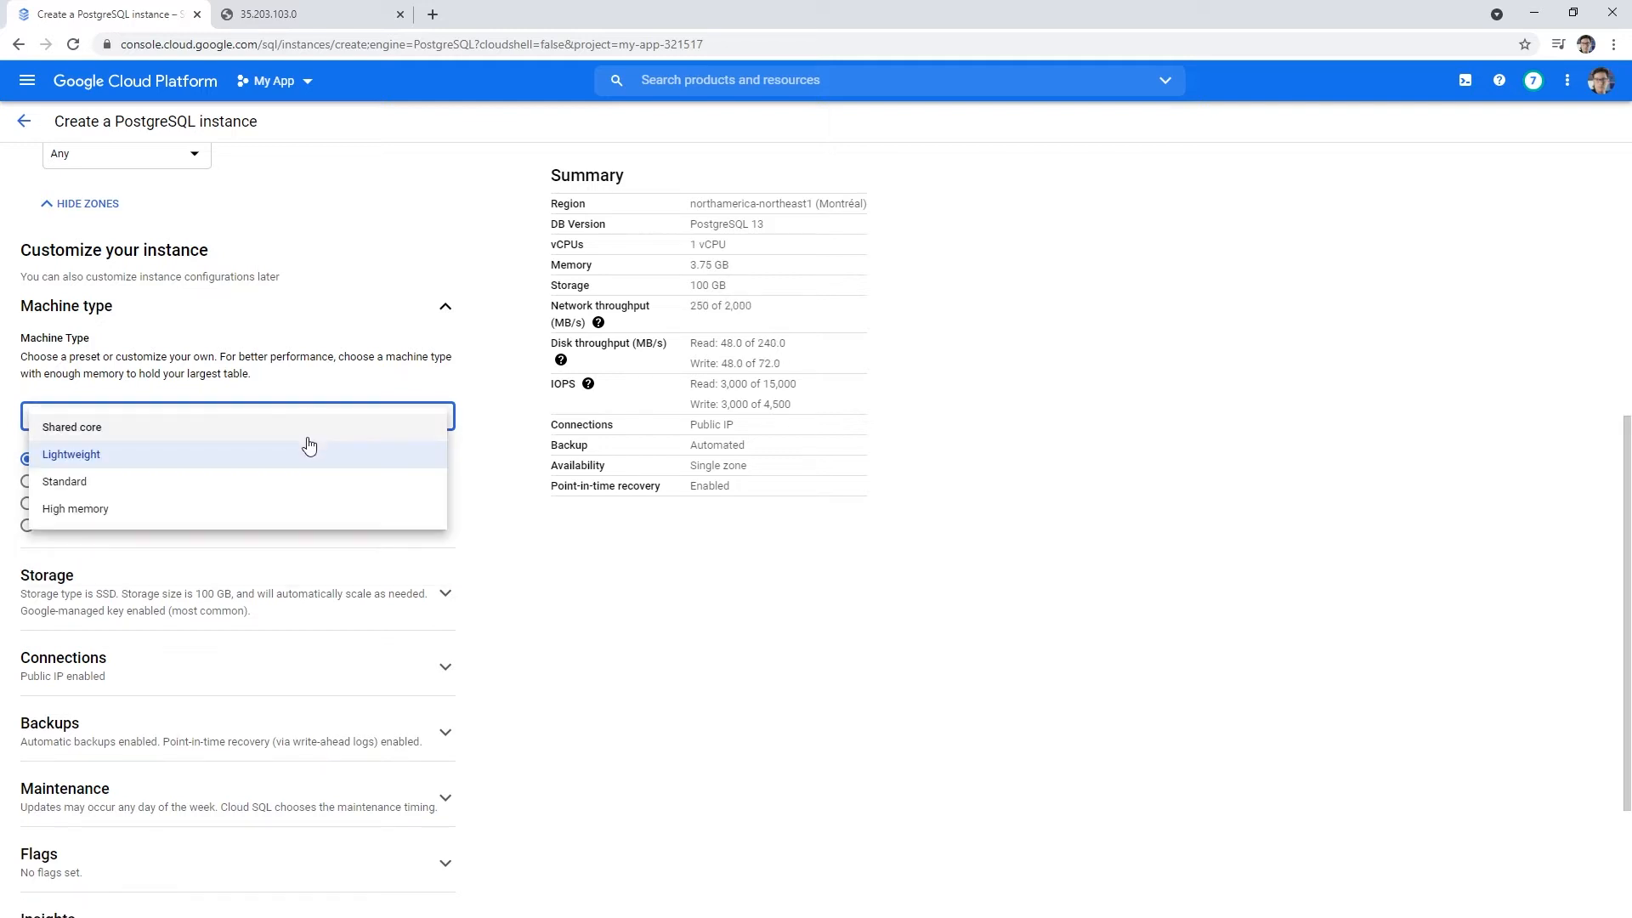
click(308, 430)
click(324, 418)
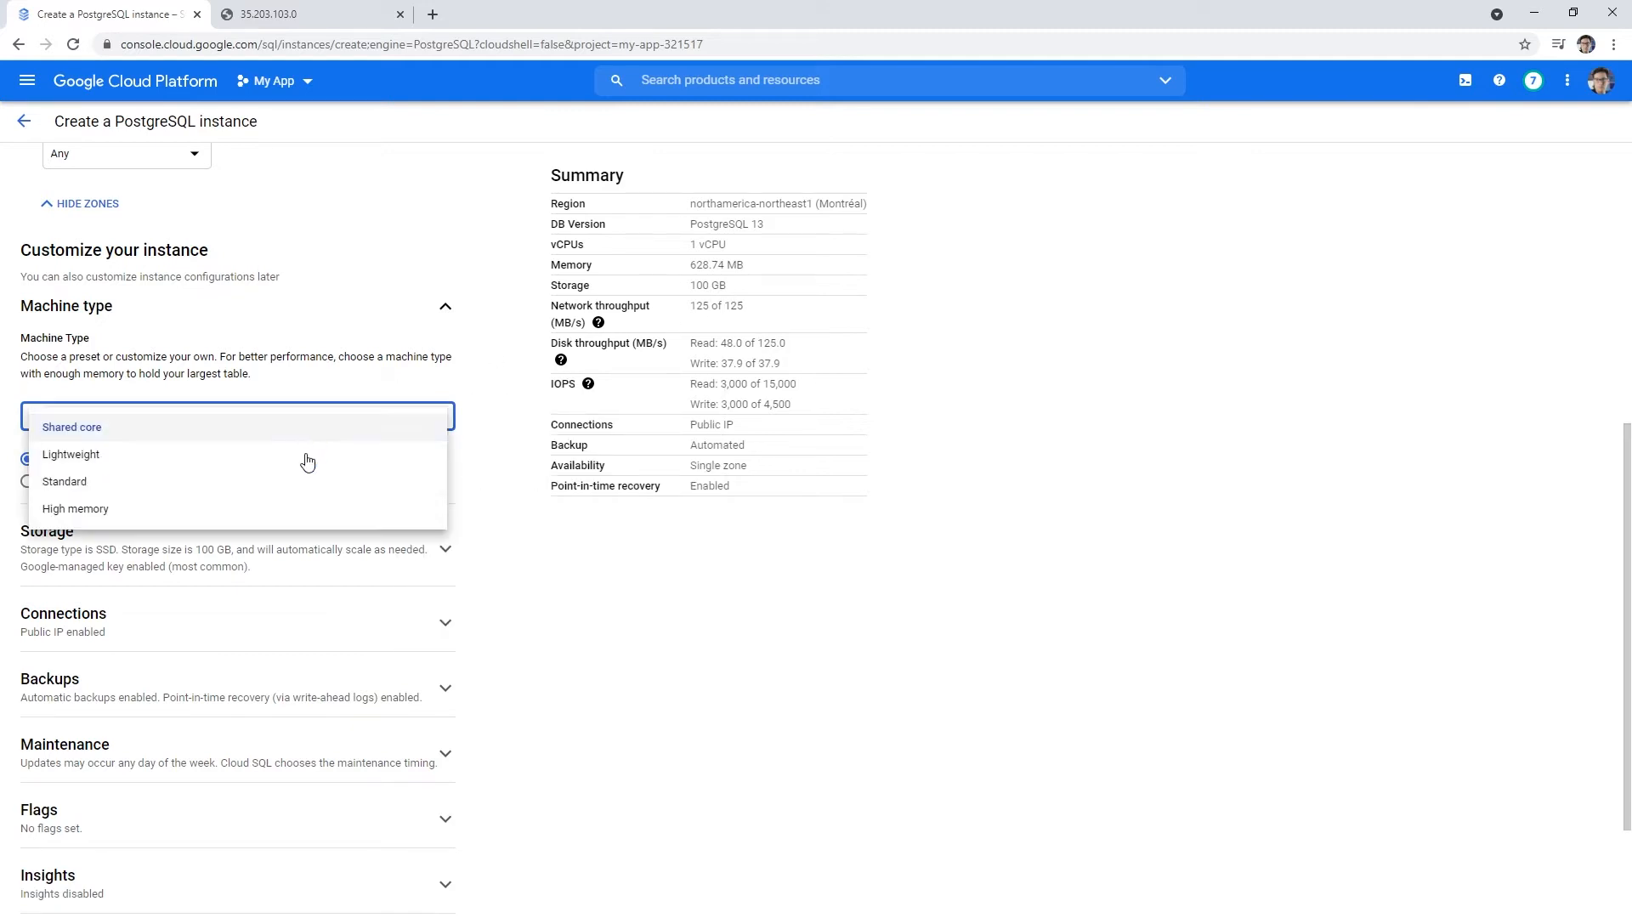
click(292, 508)
drag(729, 266, 678, 268)
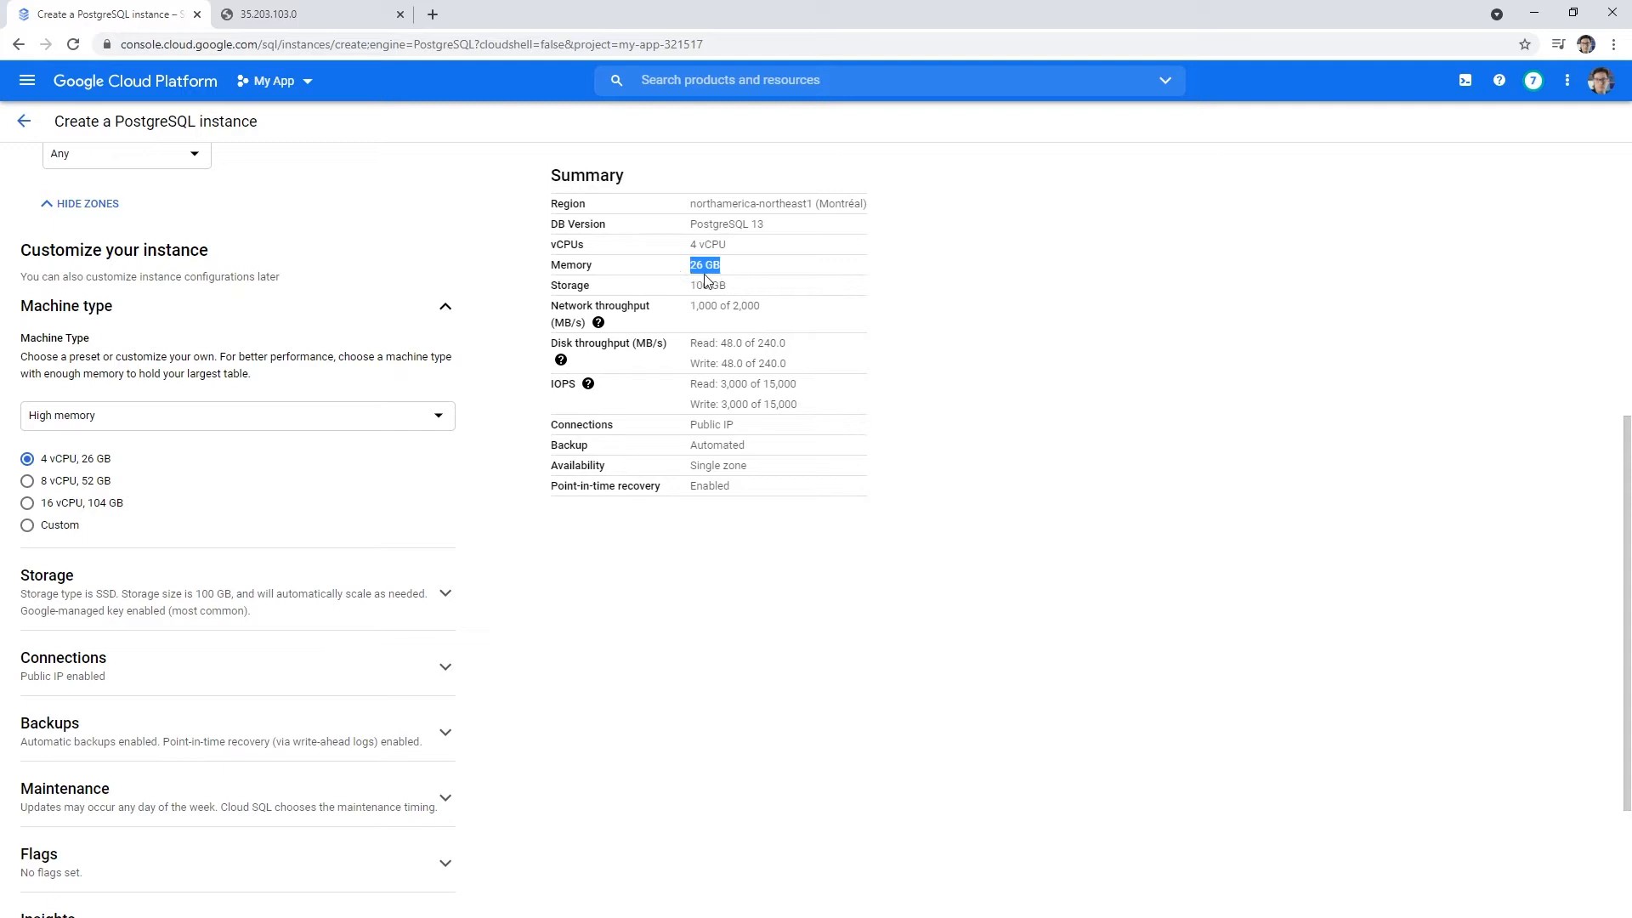
- Try Standard (3.75 GB) and Lightweight, then settle on Shared core with 628.74 MB memory
click(272, 422)
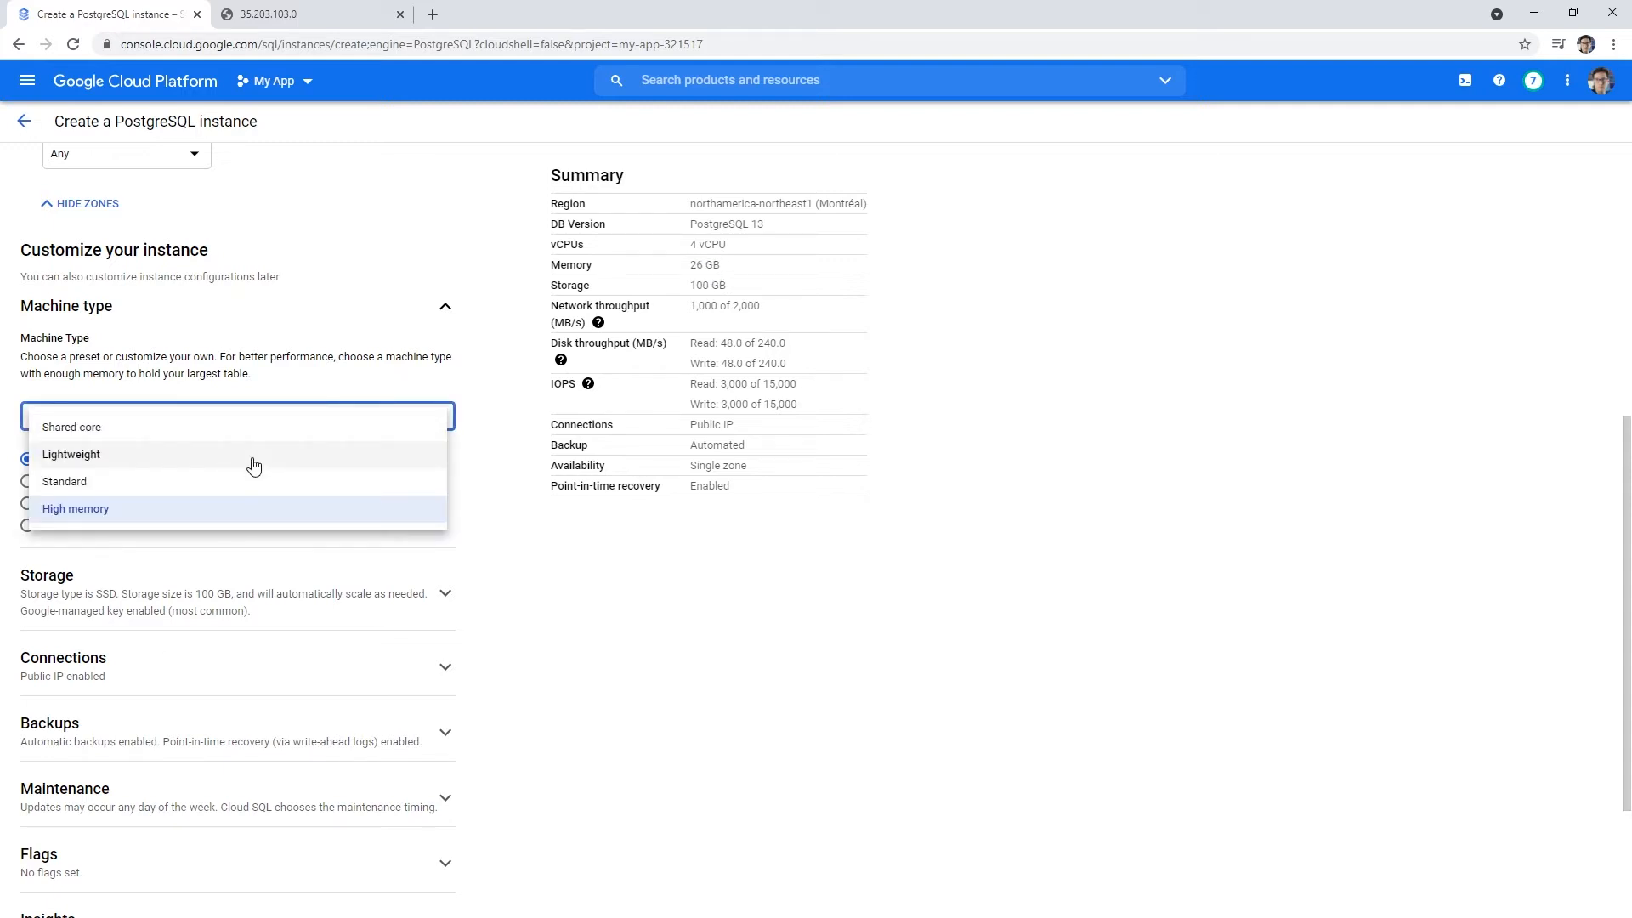
click(252, 487)
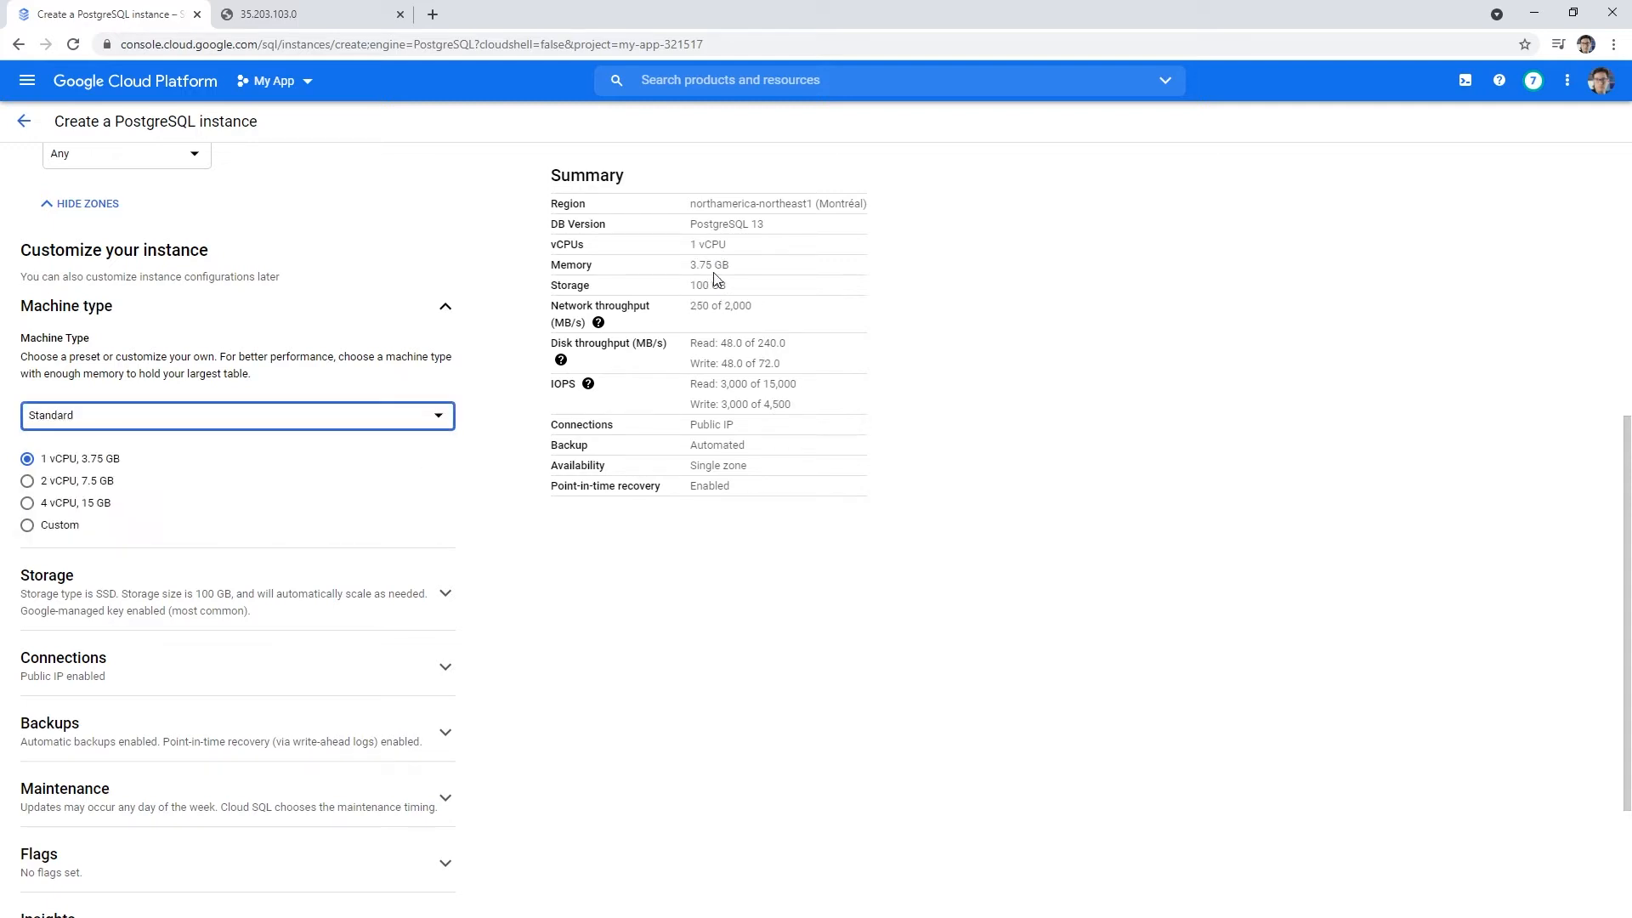
drag(741, 273, 671, 274)
click(302, 425)
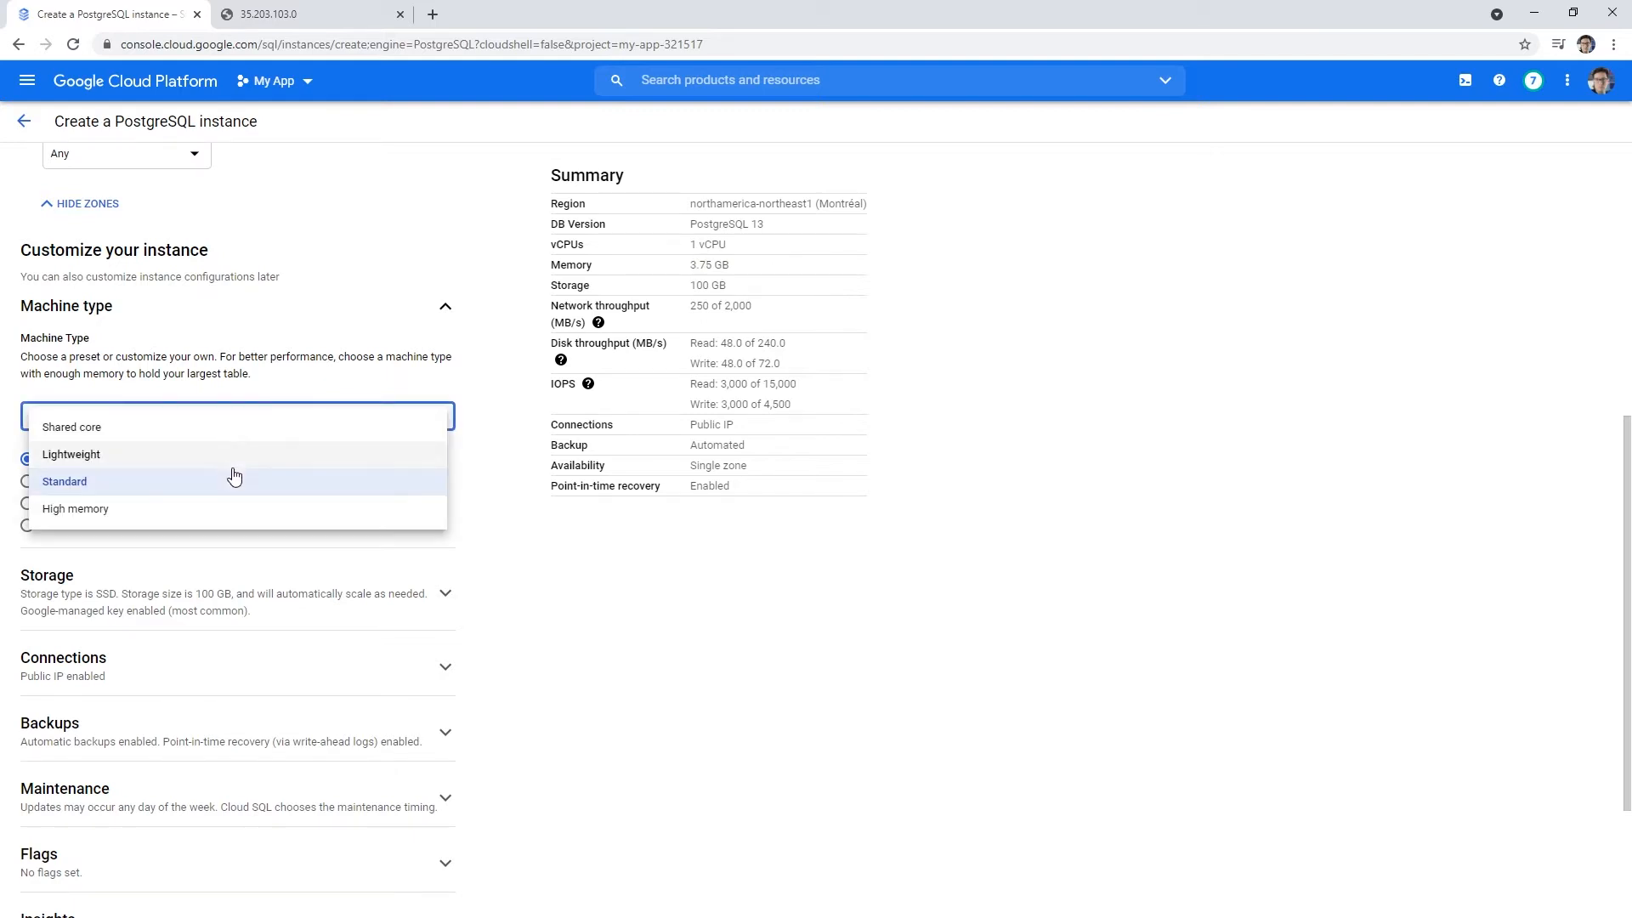
click(235, 464)
click(372, 427)
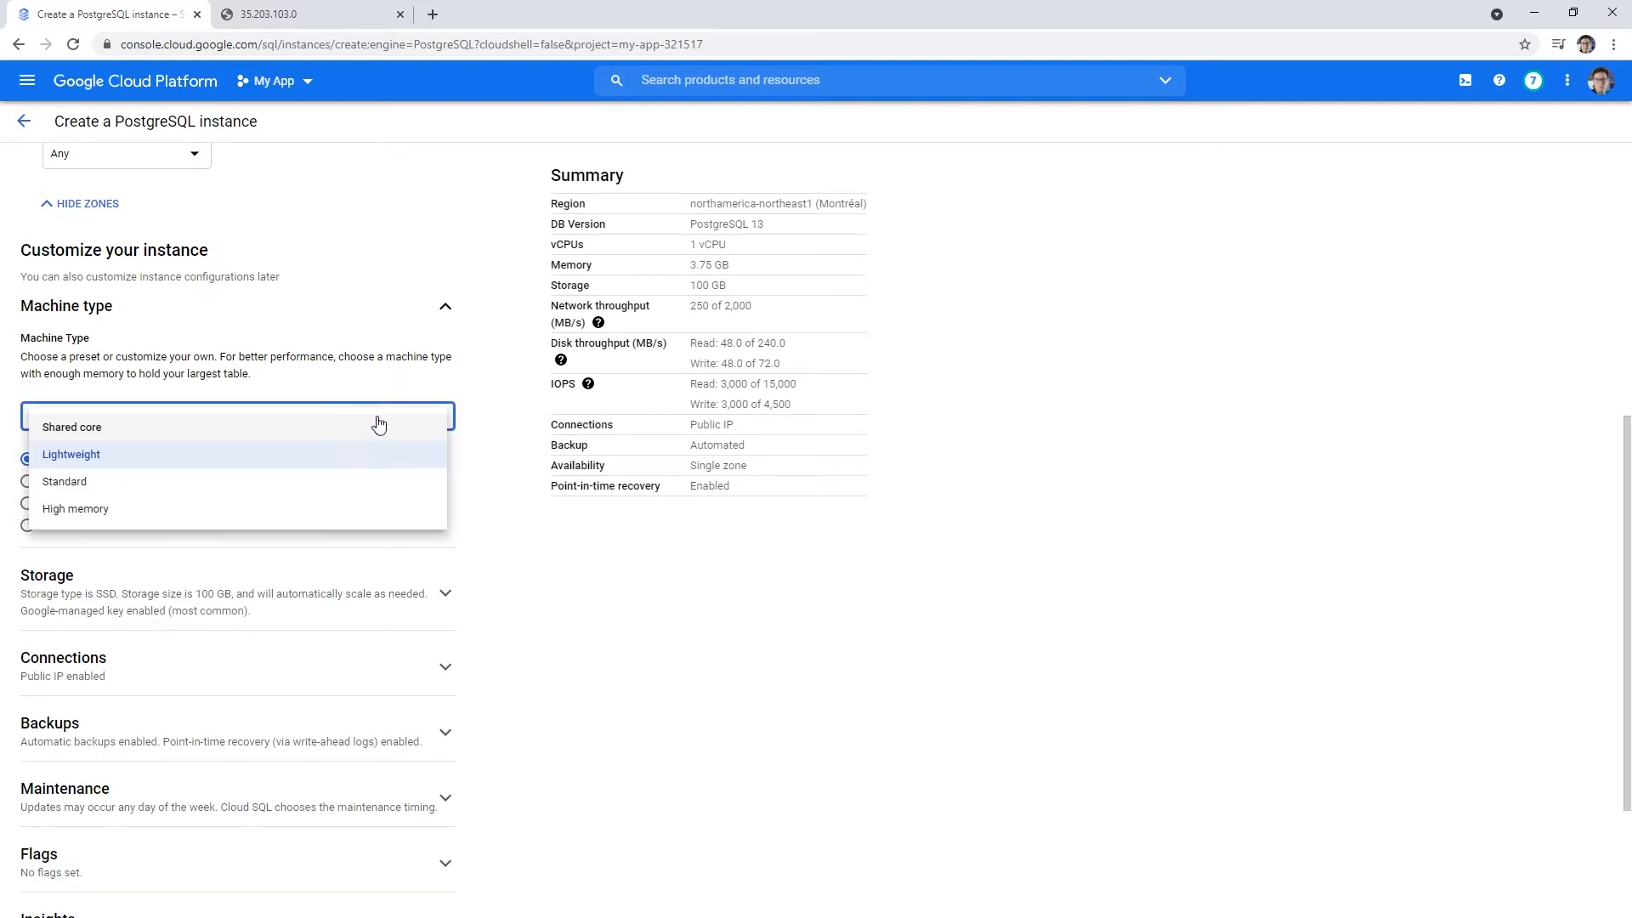
click(370, 482)
click(383, 419)
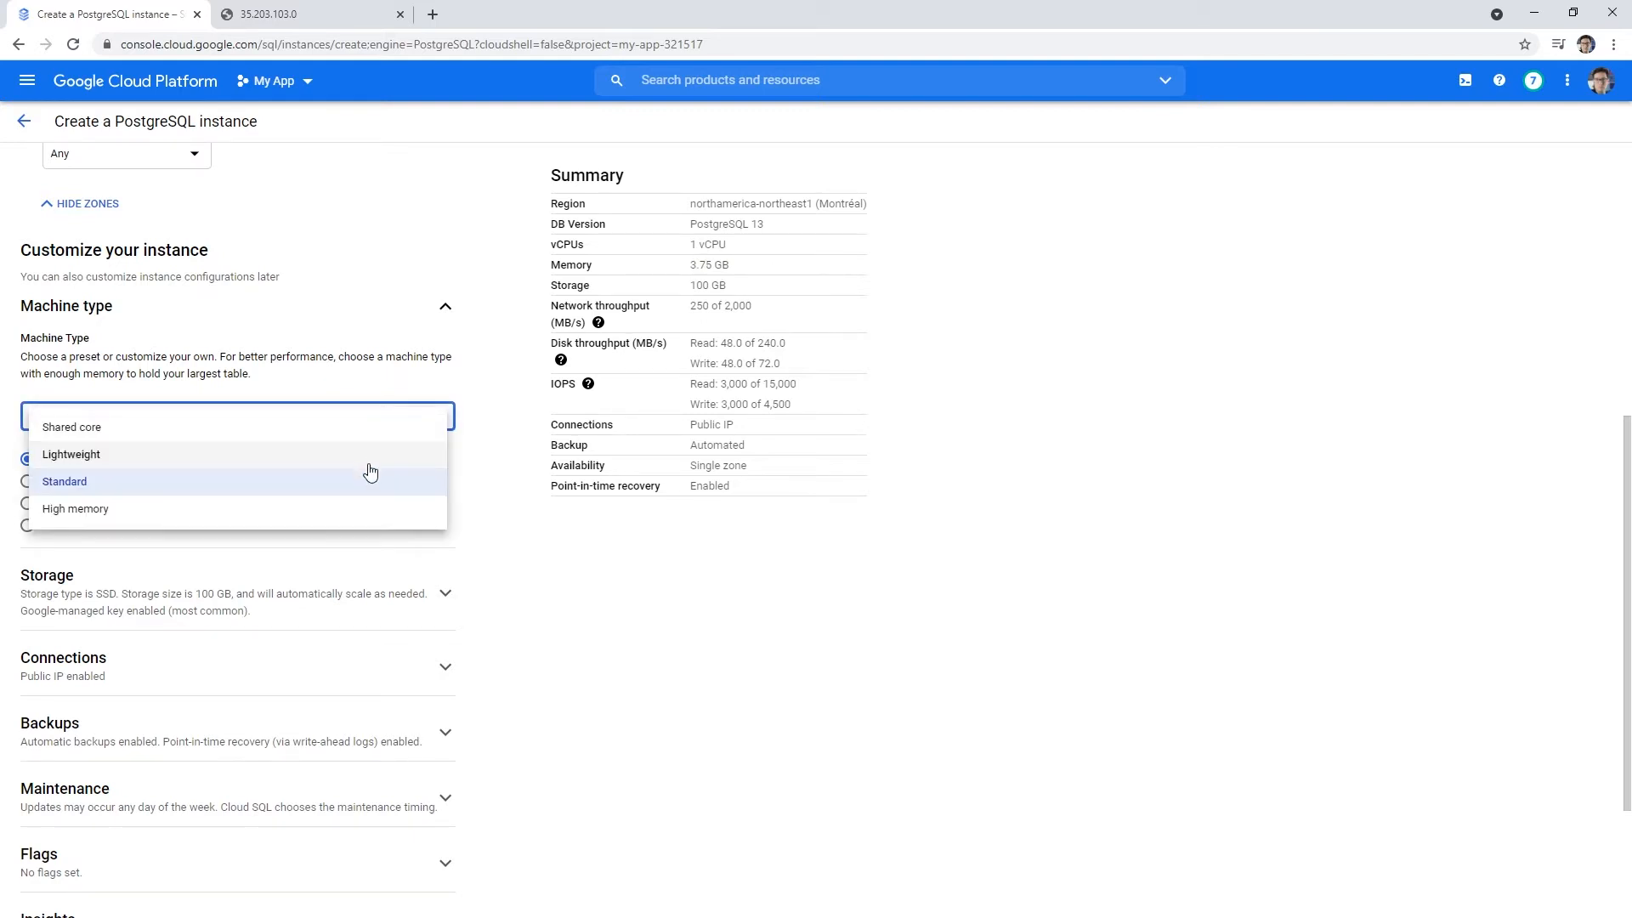
click(373, 456)
click(377, 425)
click(375, 428)
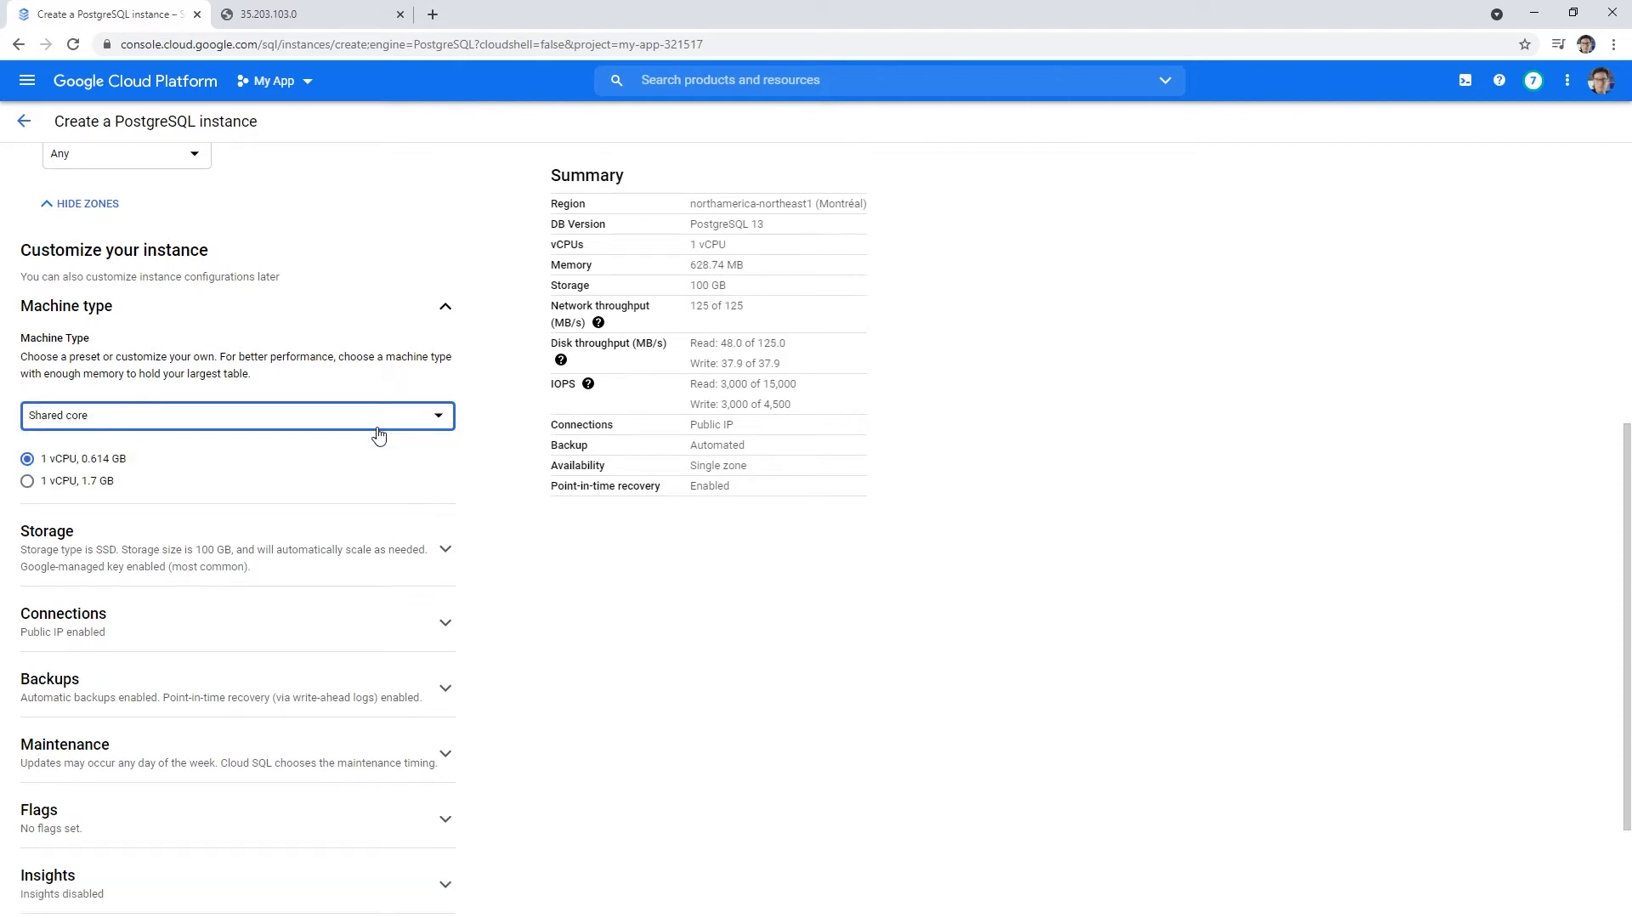
drag(695, 269, 780, 274)
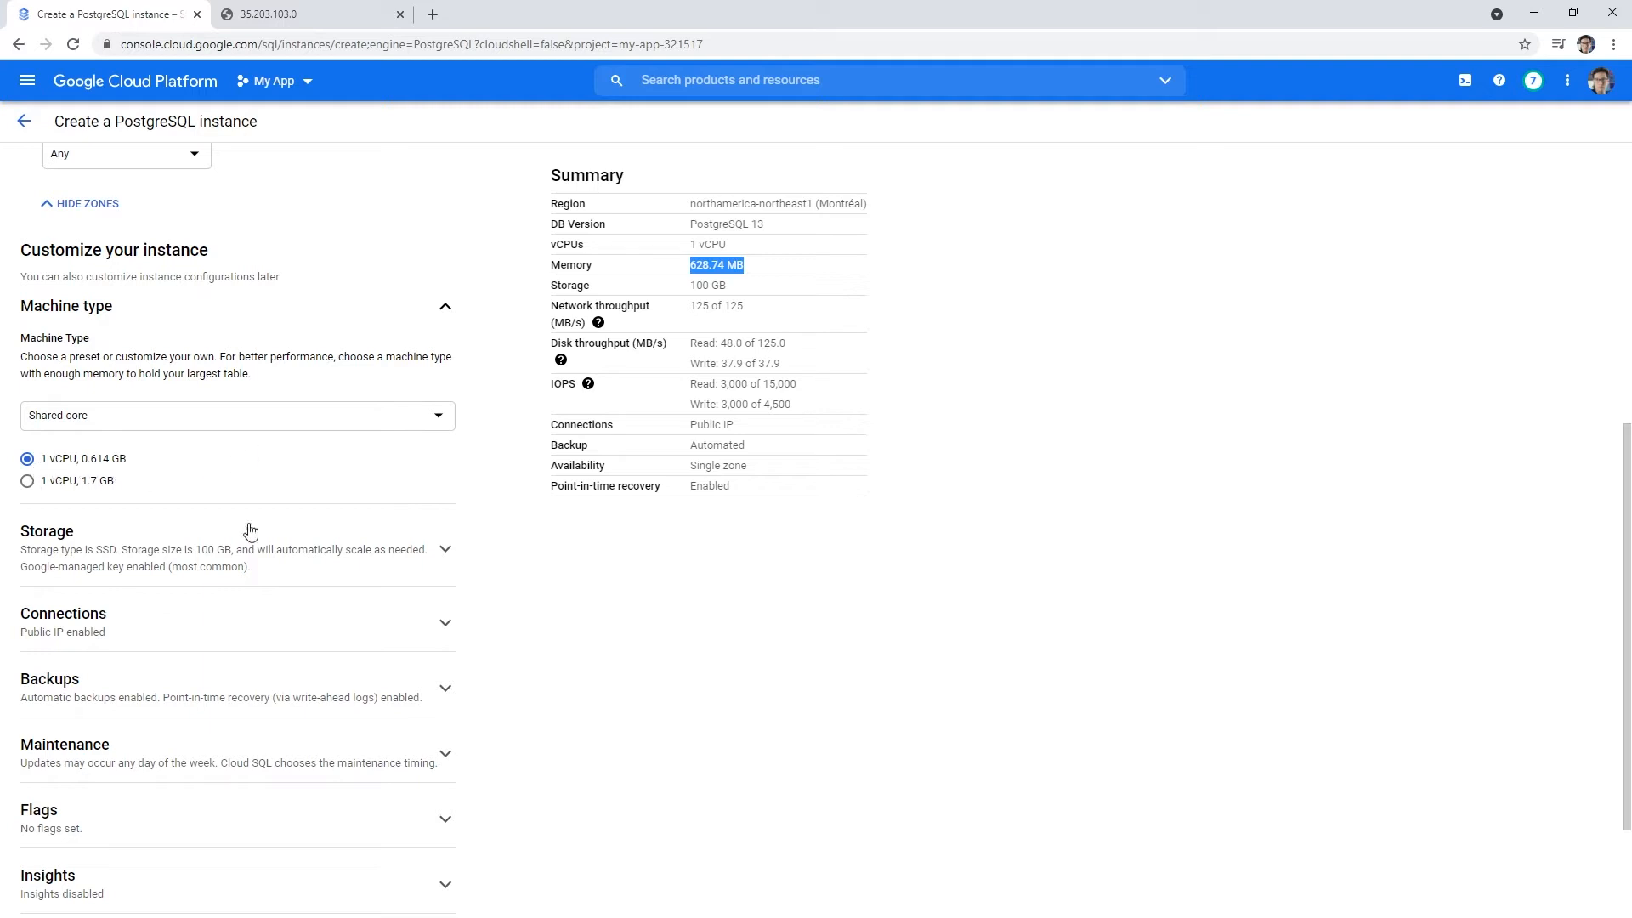
- Set storage to HDD at 10 GB with automatic storage increases disabled, then expand Connections
click(350, 554)
scroll(339, 561, down, 1)
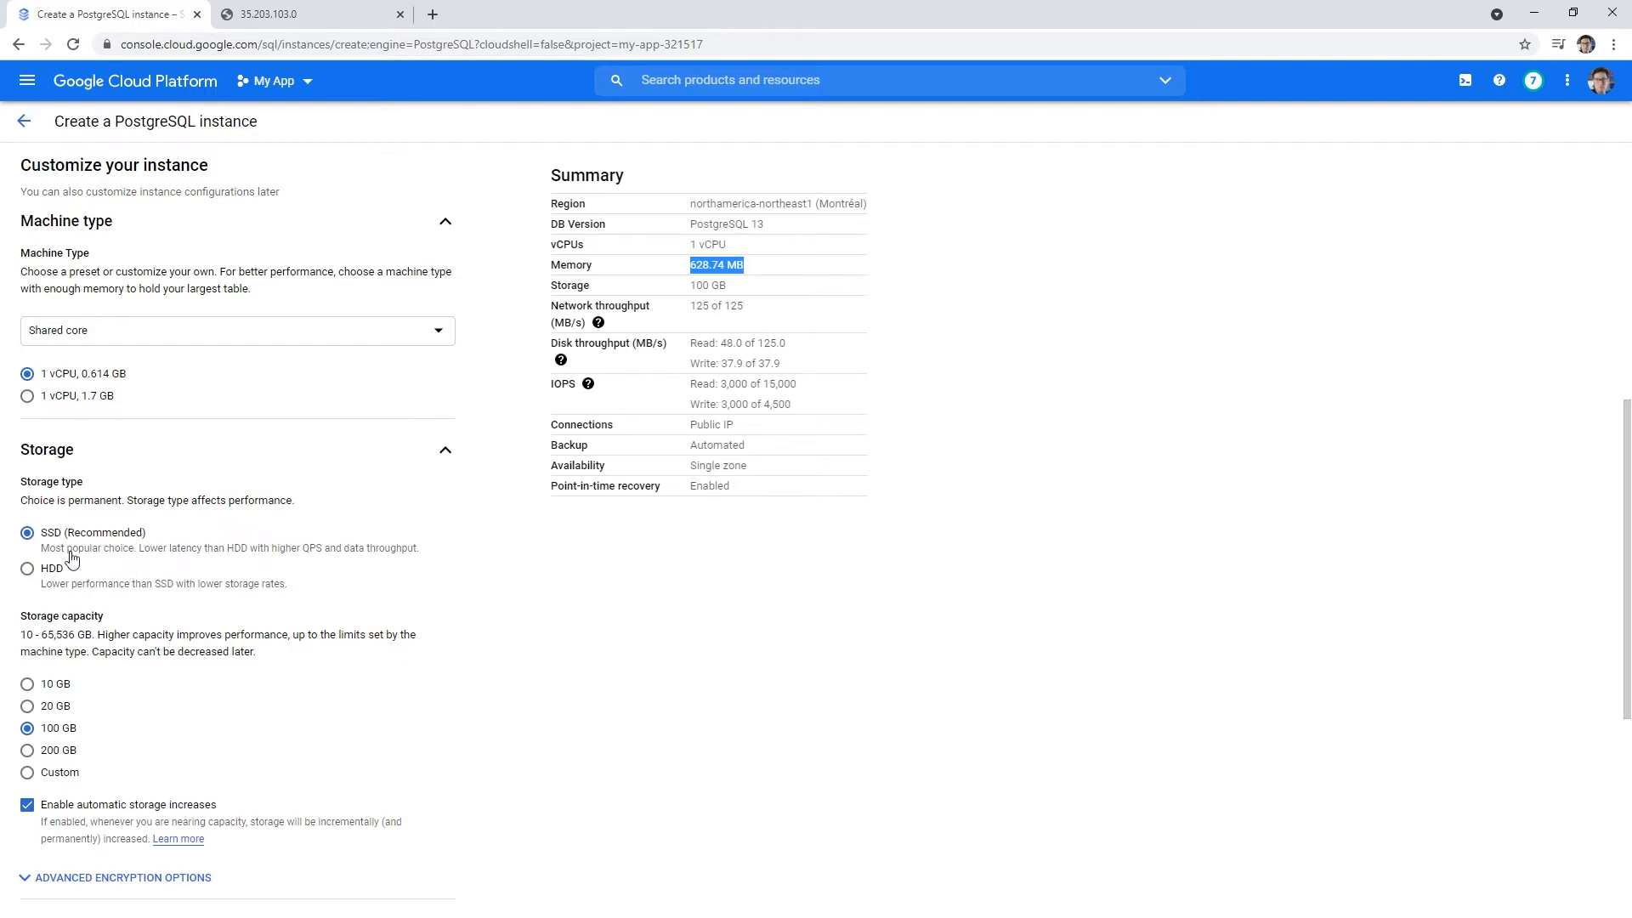
click(34, 573)
scroll(198, 578, down, 1)
scroll(232, 566, down, 1)
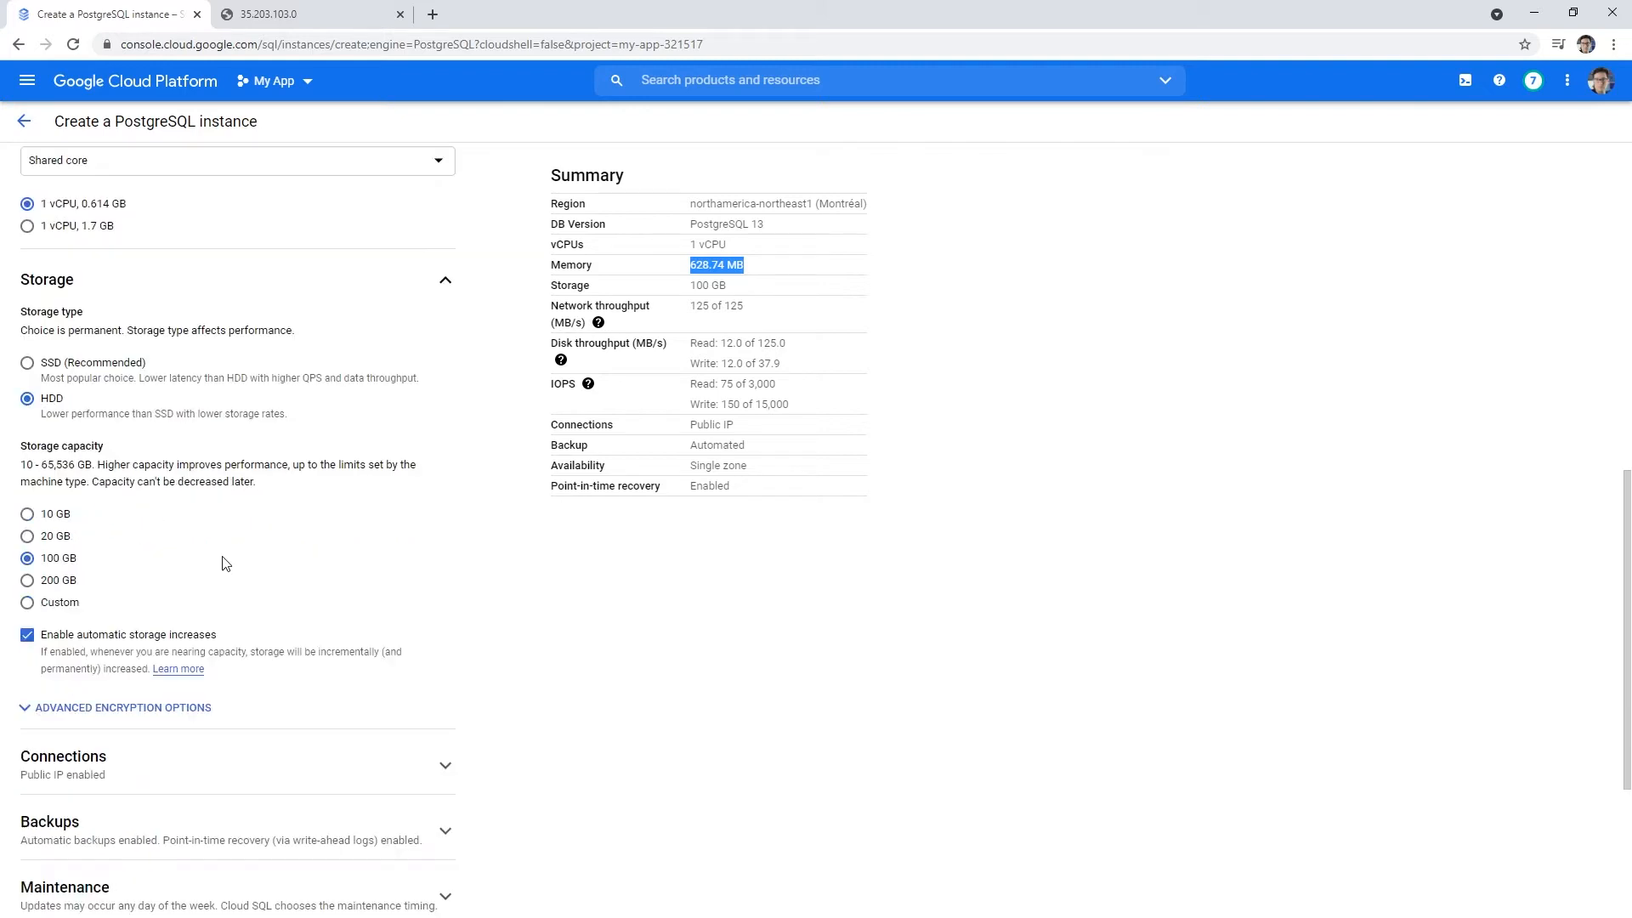
click(29, 516)
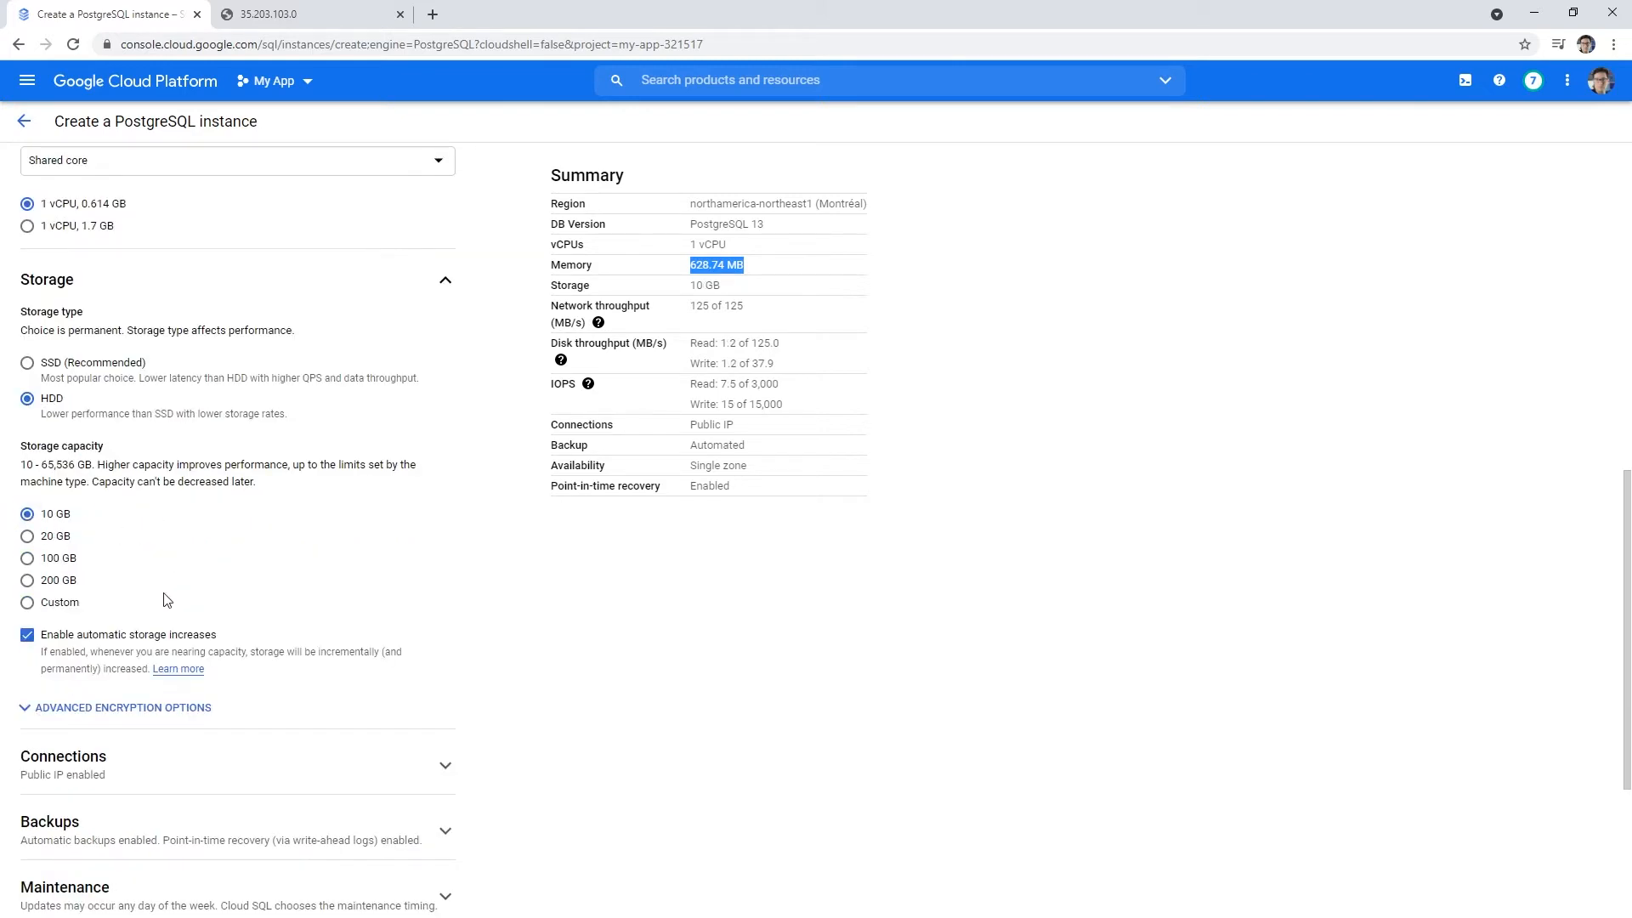
scroll(198, 578, down, 1)
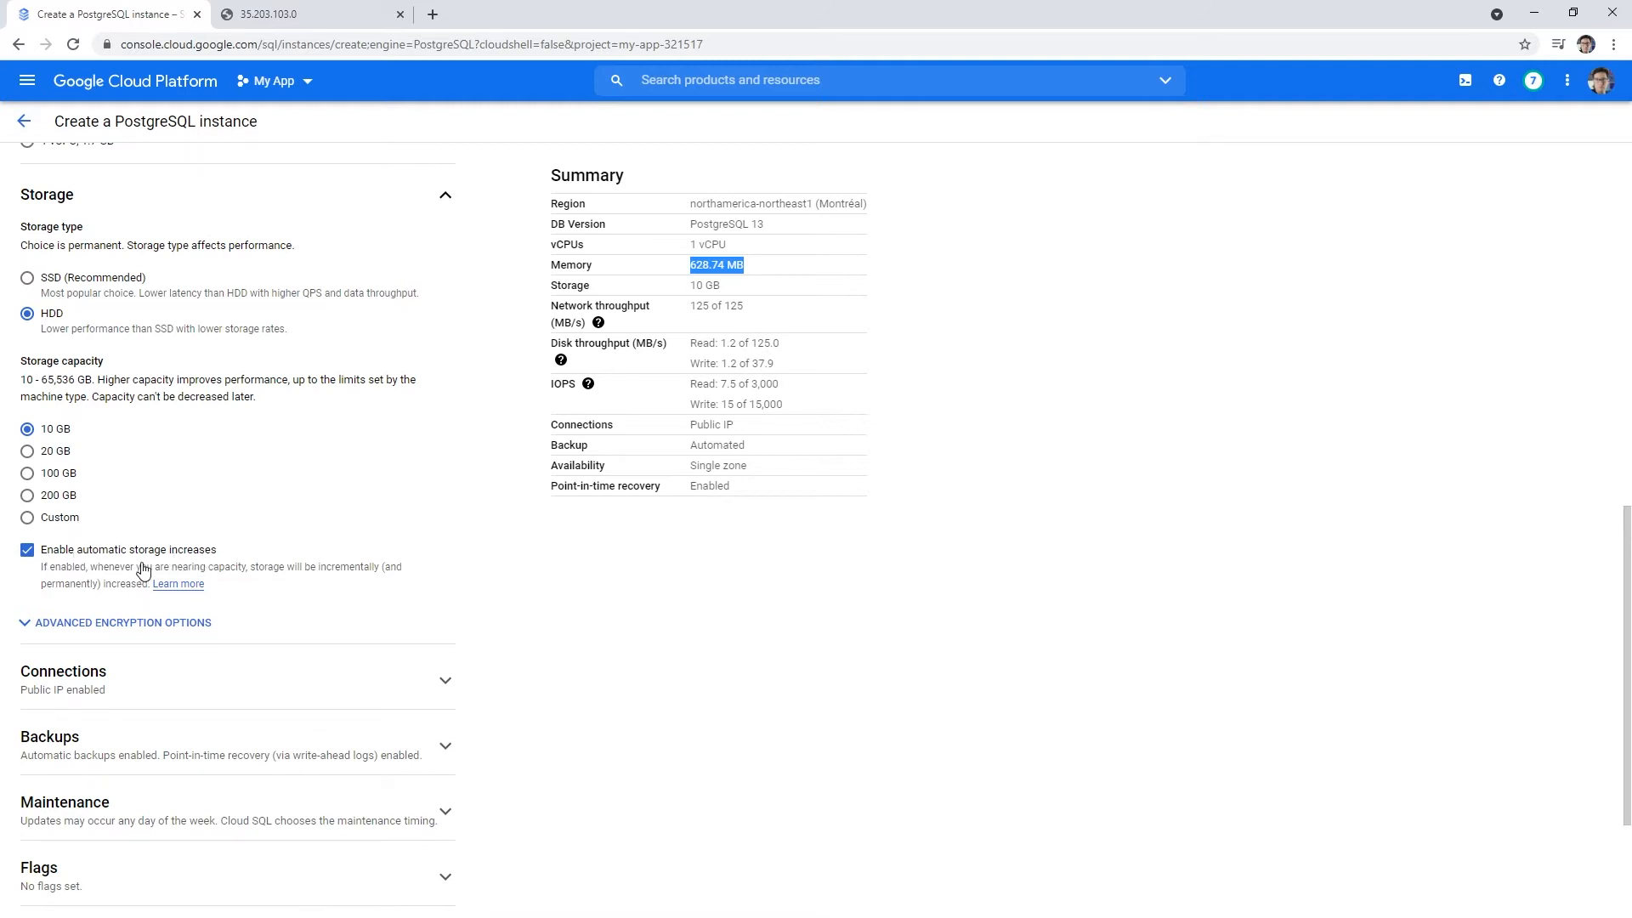
click(27, 550)
scroll(241, 638, down, 2)
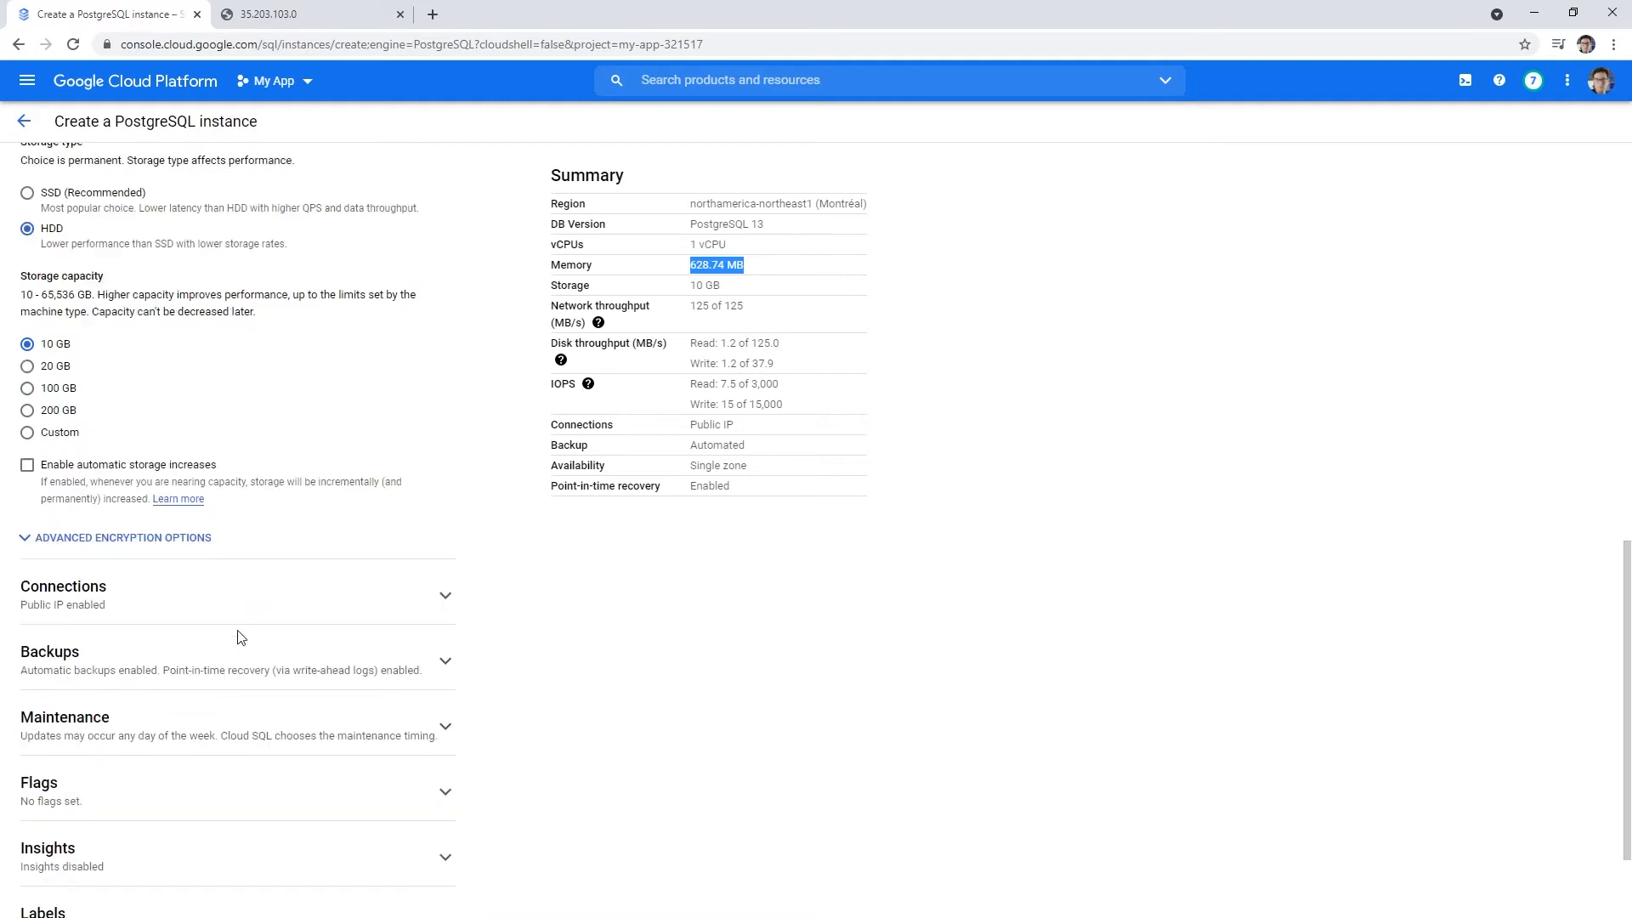
click(289, 514)
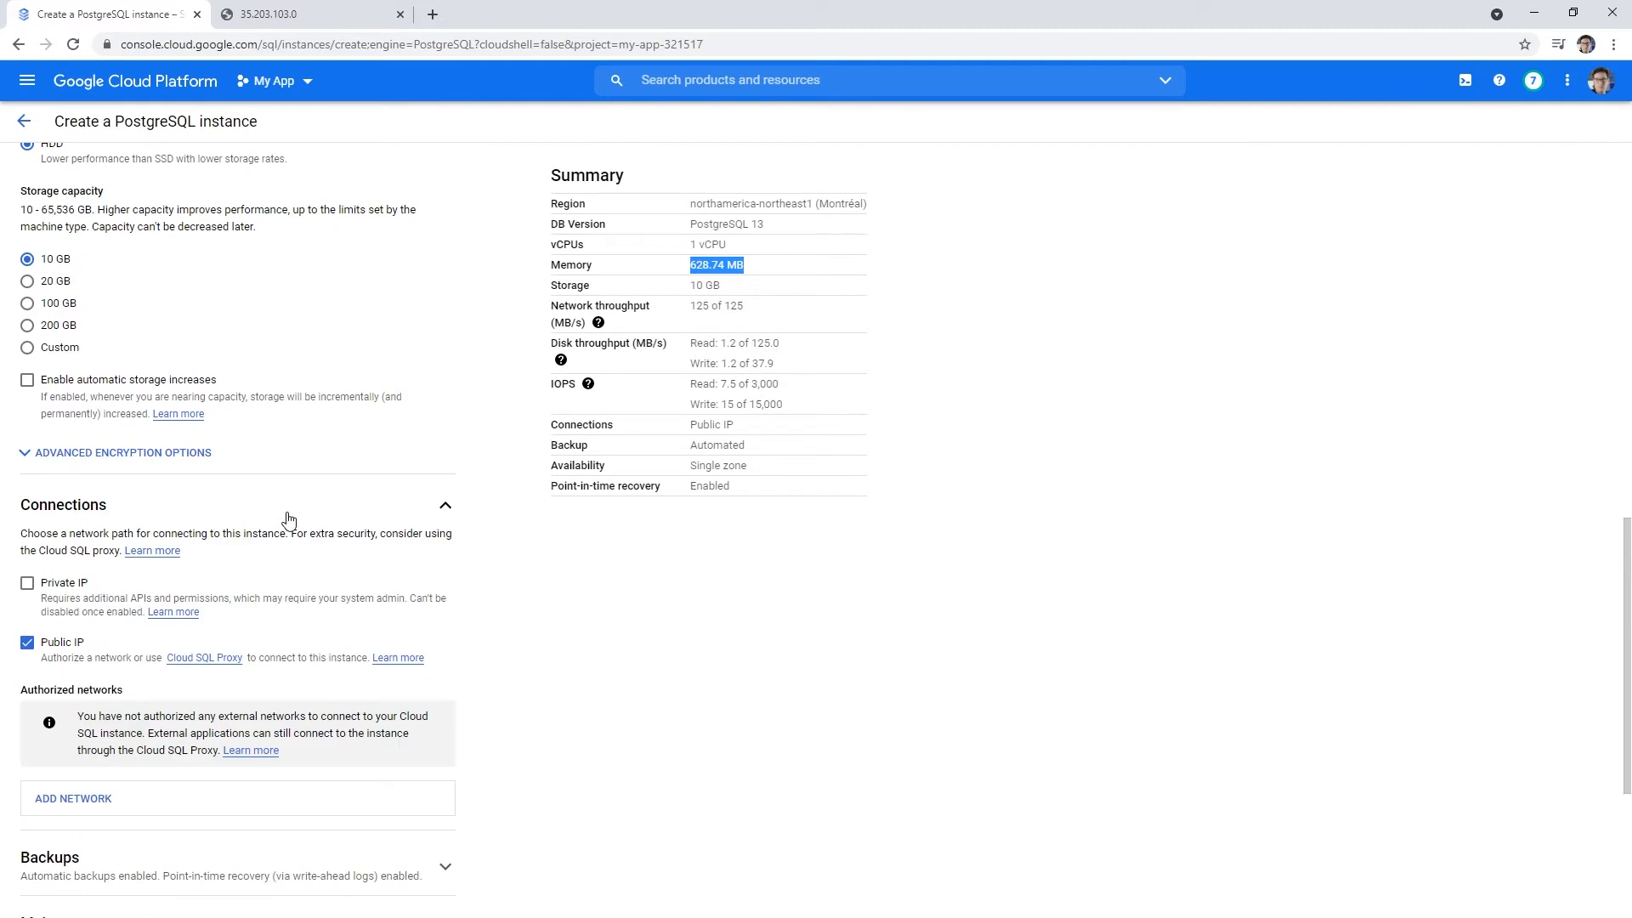
- Turn off automated backups in the Backups settings
scroll(287, 532, down, 1)
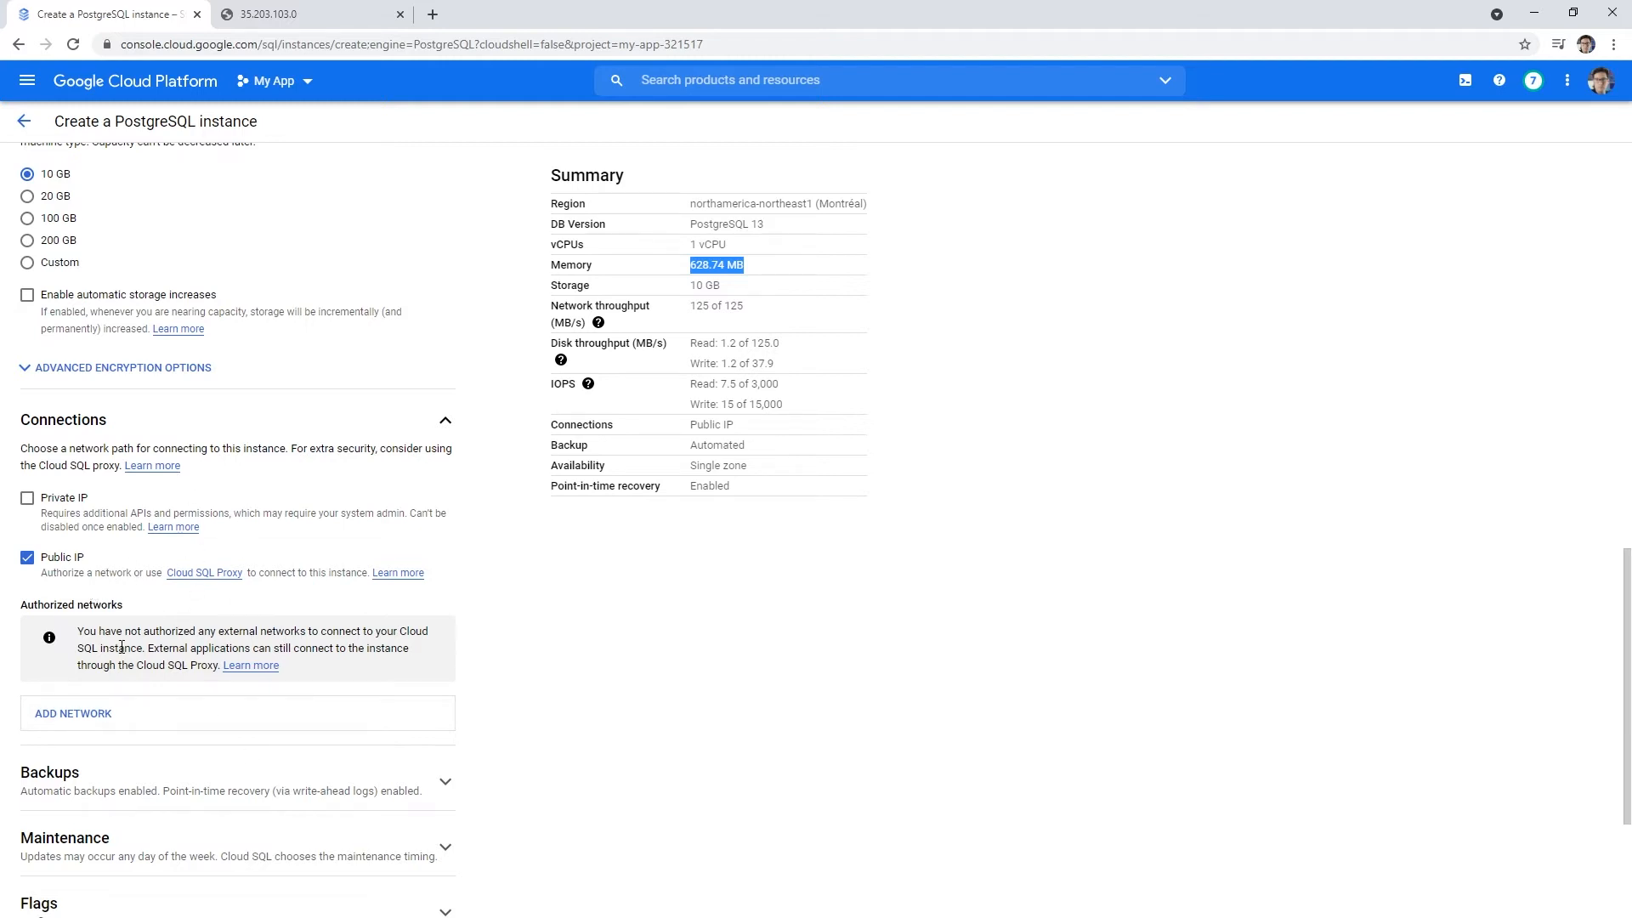
scroll(223, 710, down, 2)
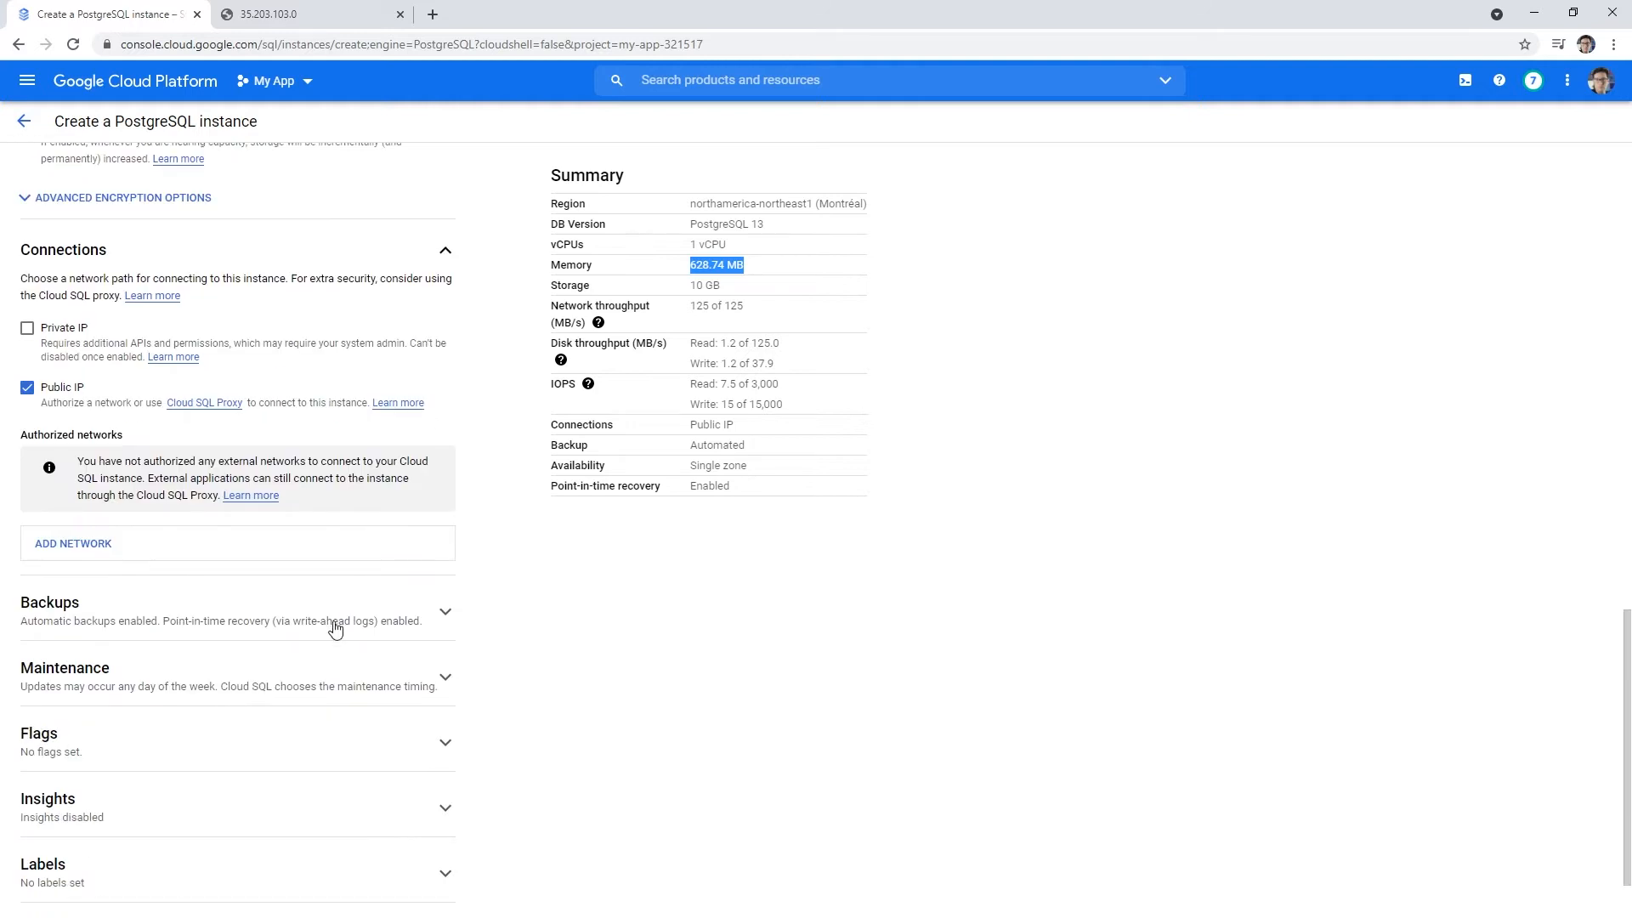
click(408, 614)
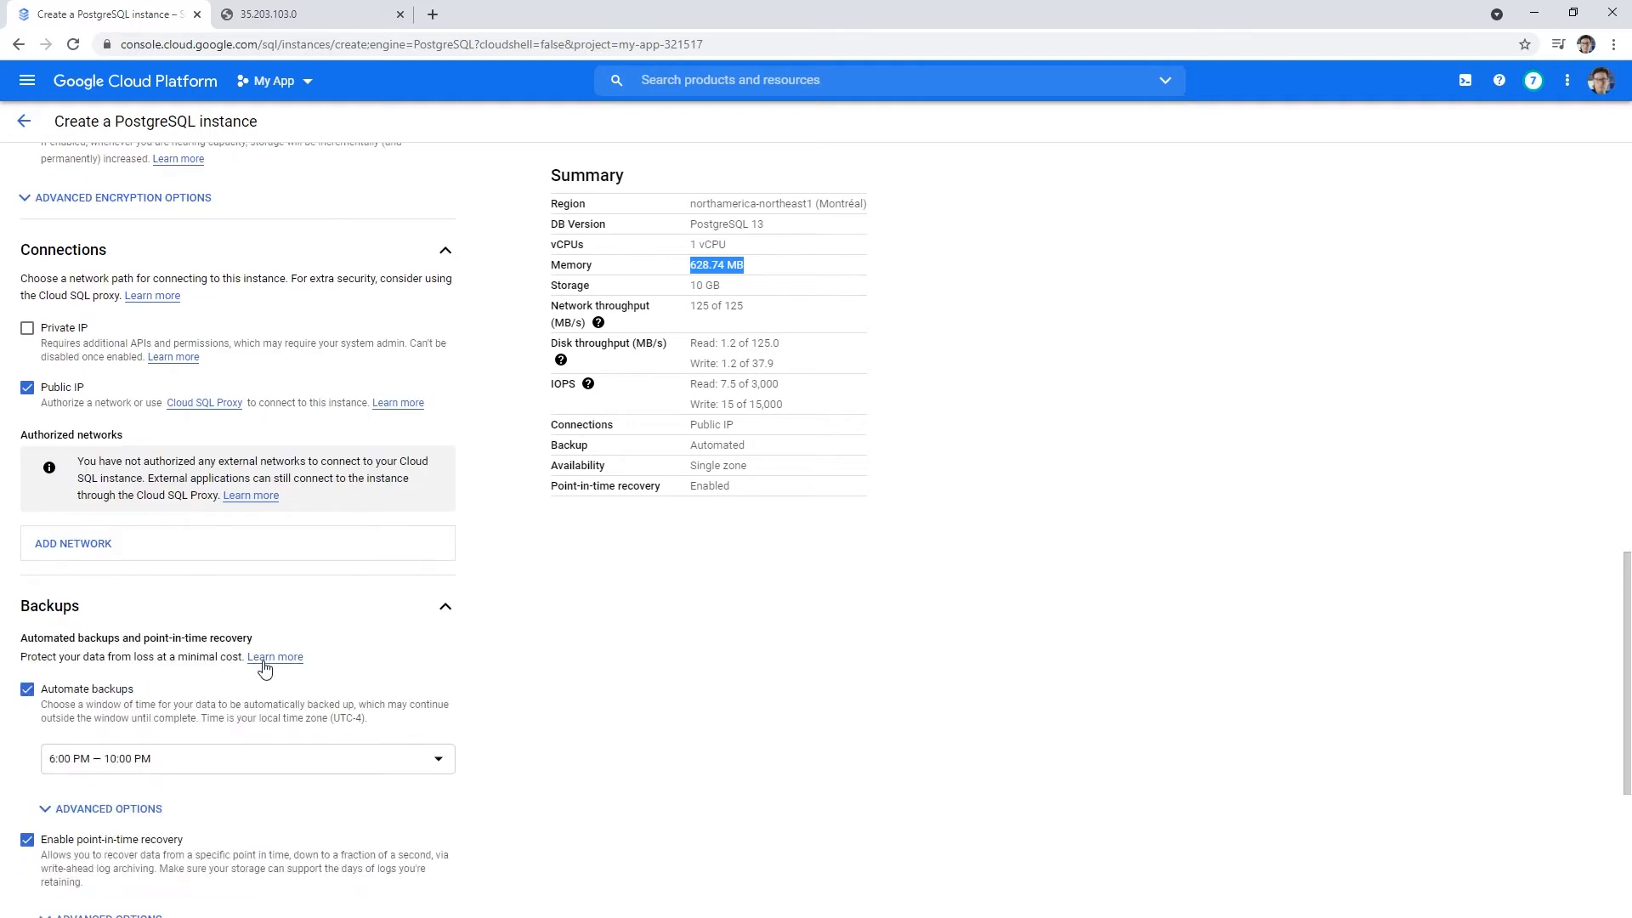
scroll(264, 670, down, 2)
click(28, 518)
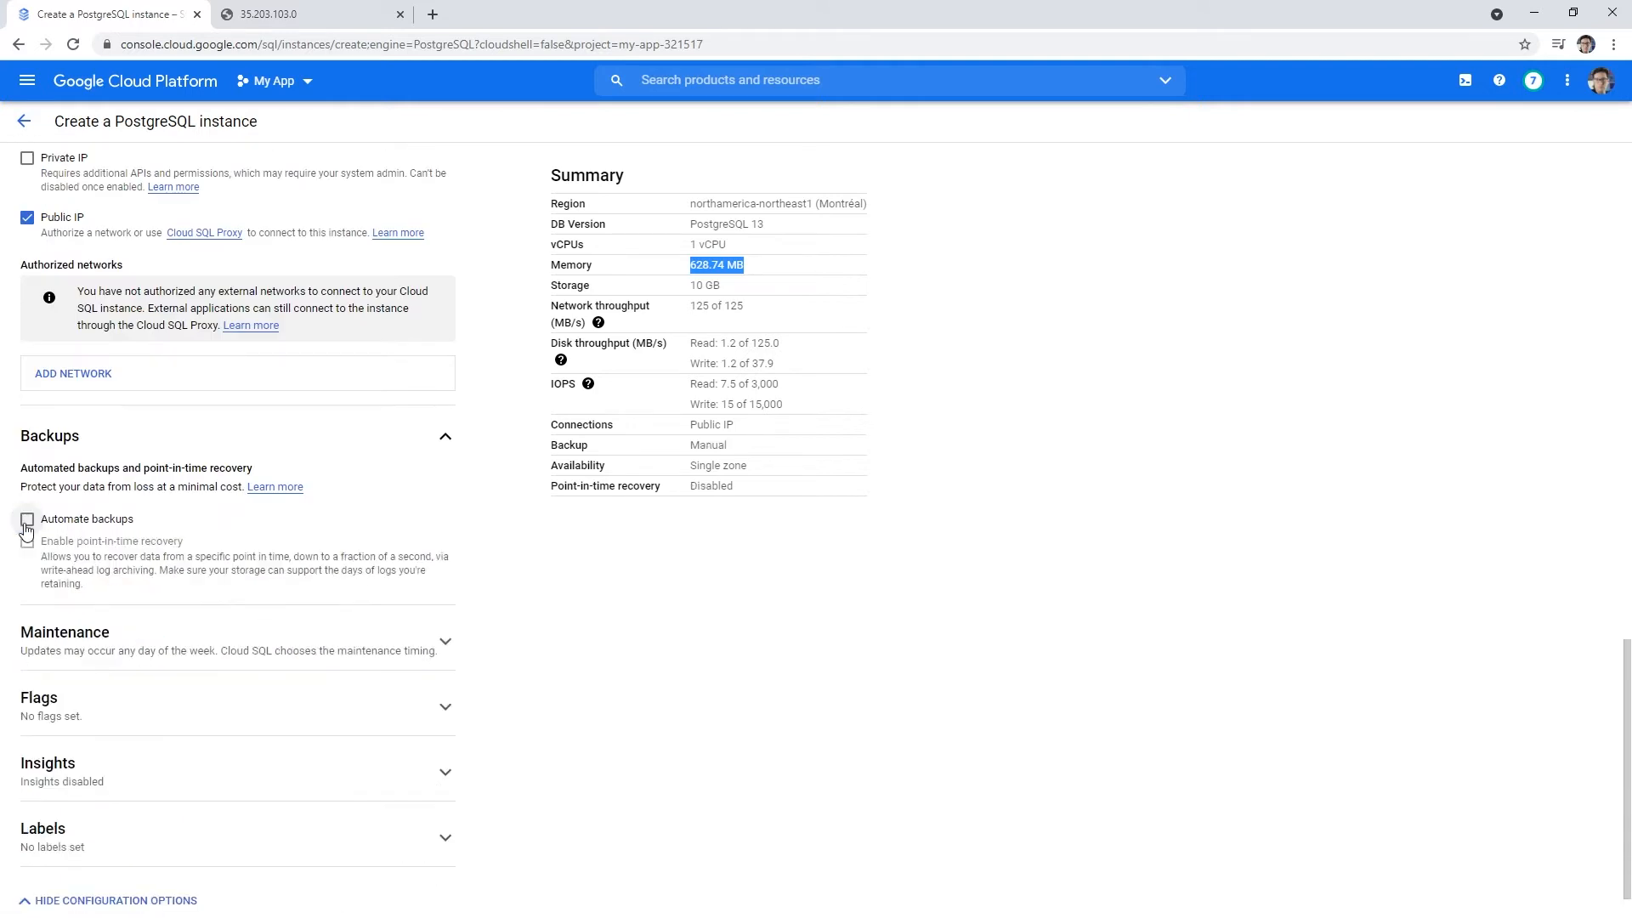
- Expand the Maintenance, Flags and Insights sections and enable Query Insights
click(154, 635)
scroll(219, 658, down, 2)
scroll(201, 652, down, 2)
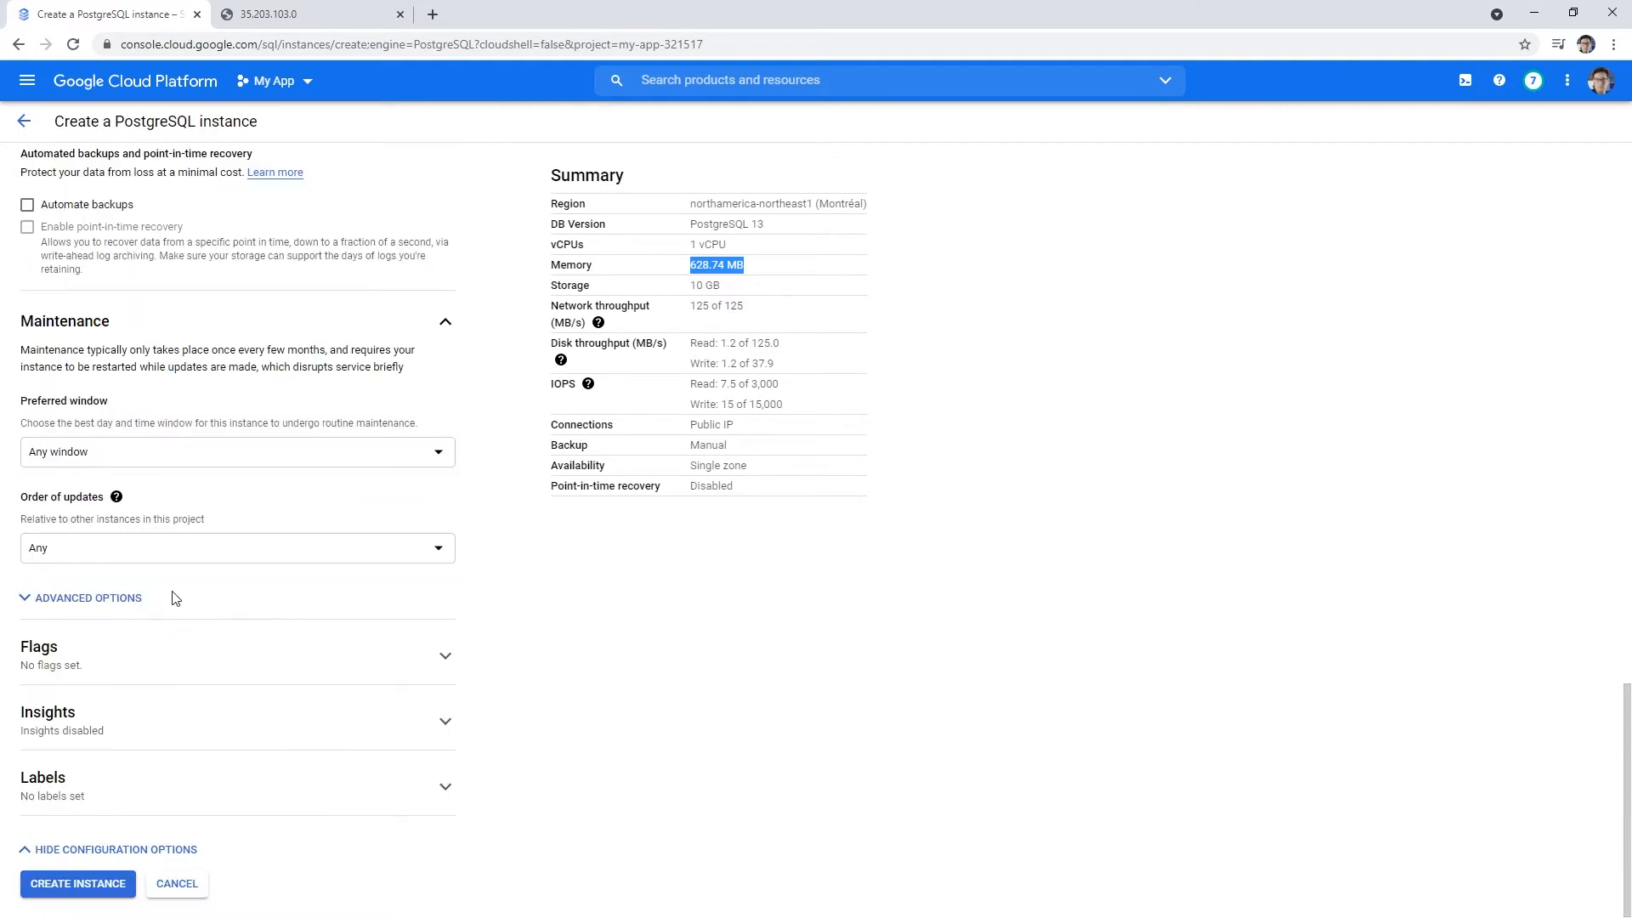
click(186, 655)
scroll(193, 681, down, 1)
click(209, 727)
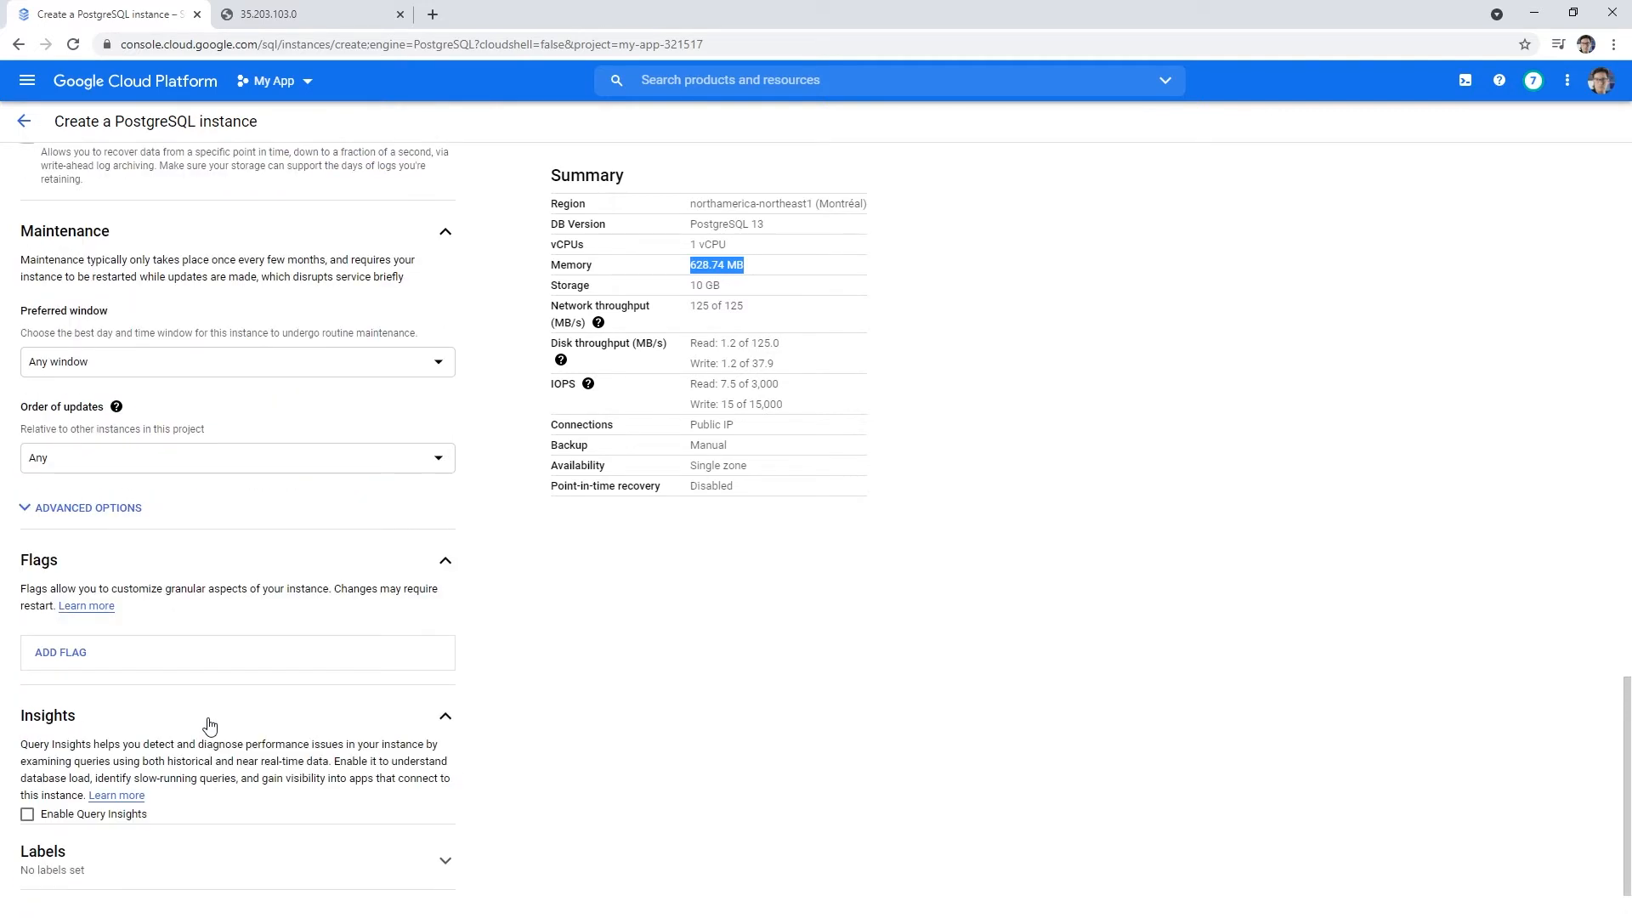
scroll(209, 725, down, 1)
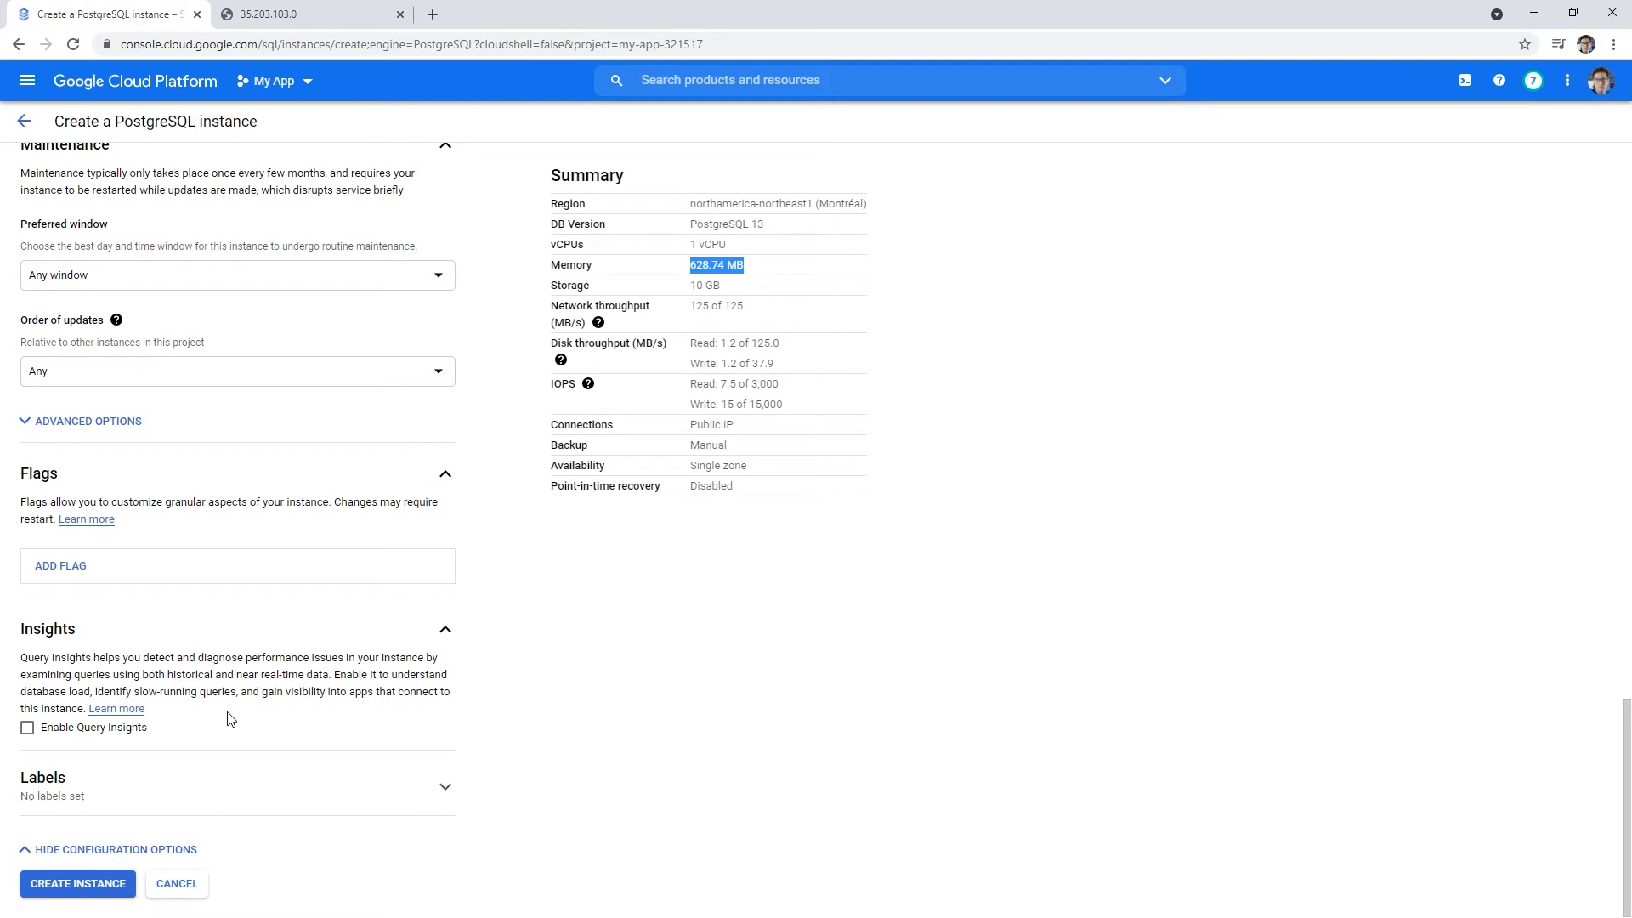
click(28, 729)
scroll(32, 733, down, 2)
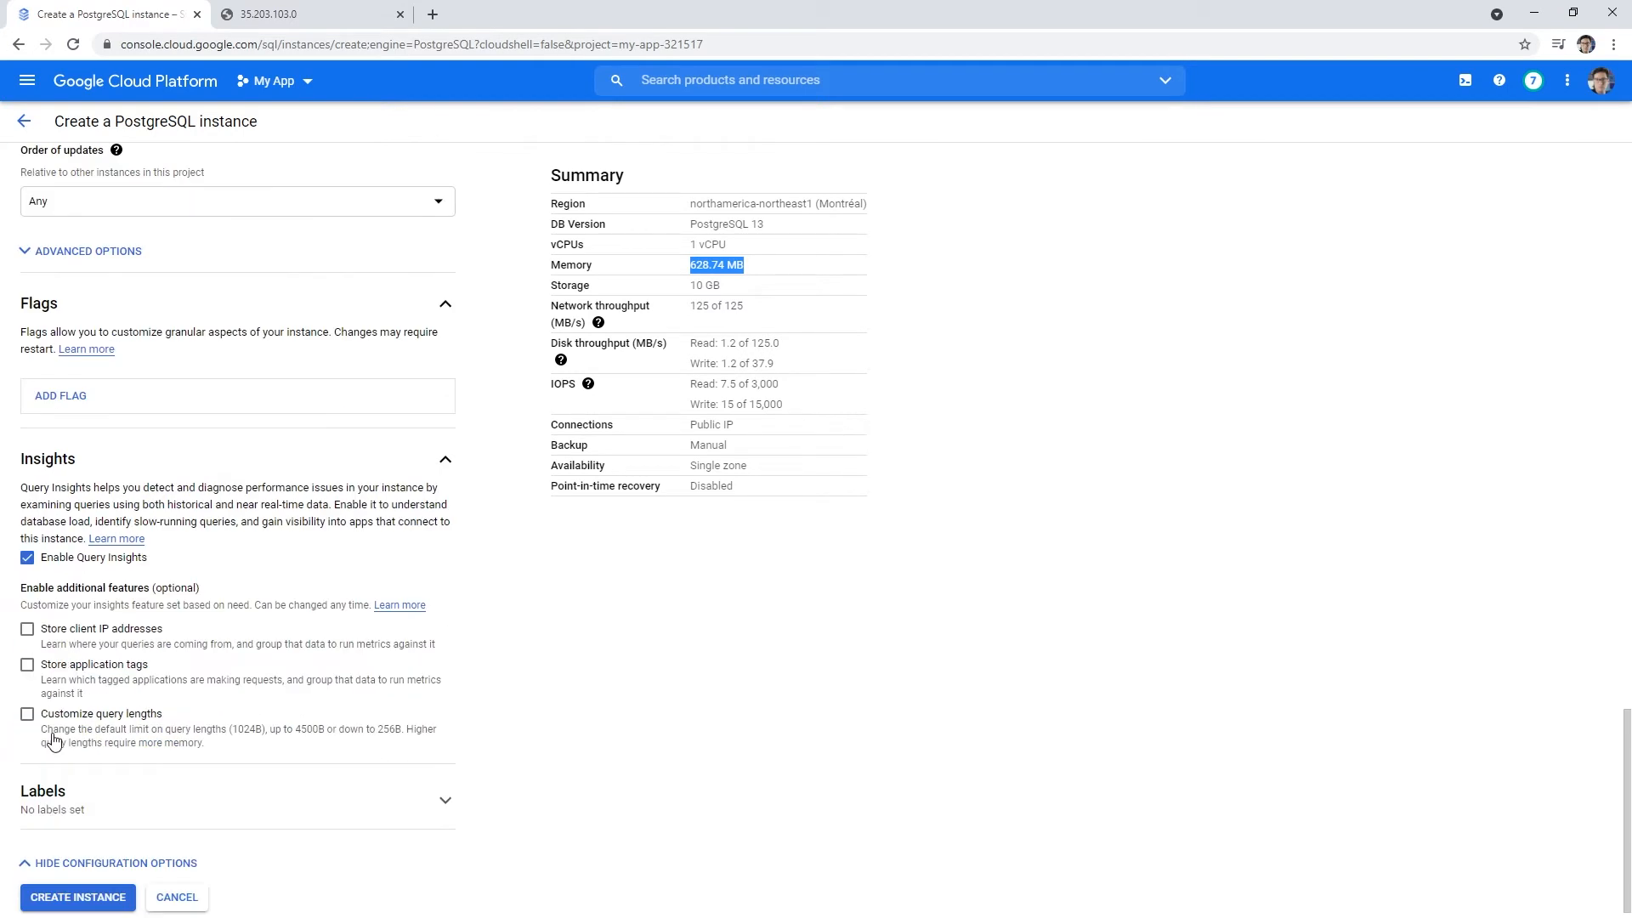
- Disable Query Insights, add the label env: dev, and create the mypostgres instance
click(27, 557)
click(196, 782)
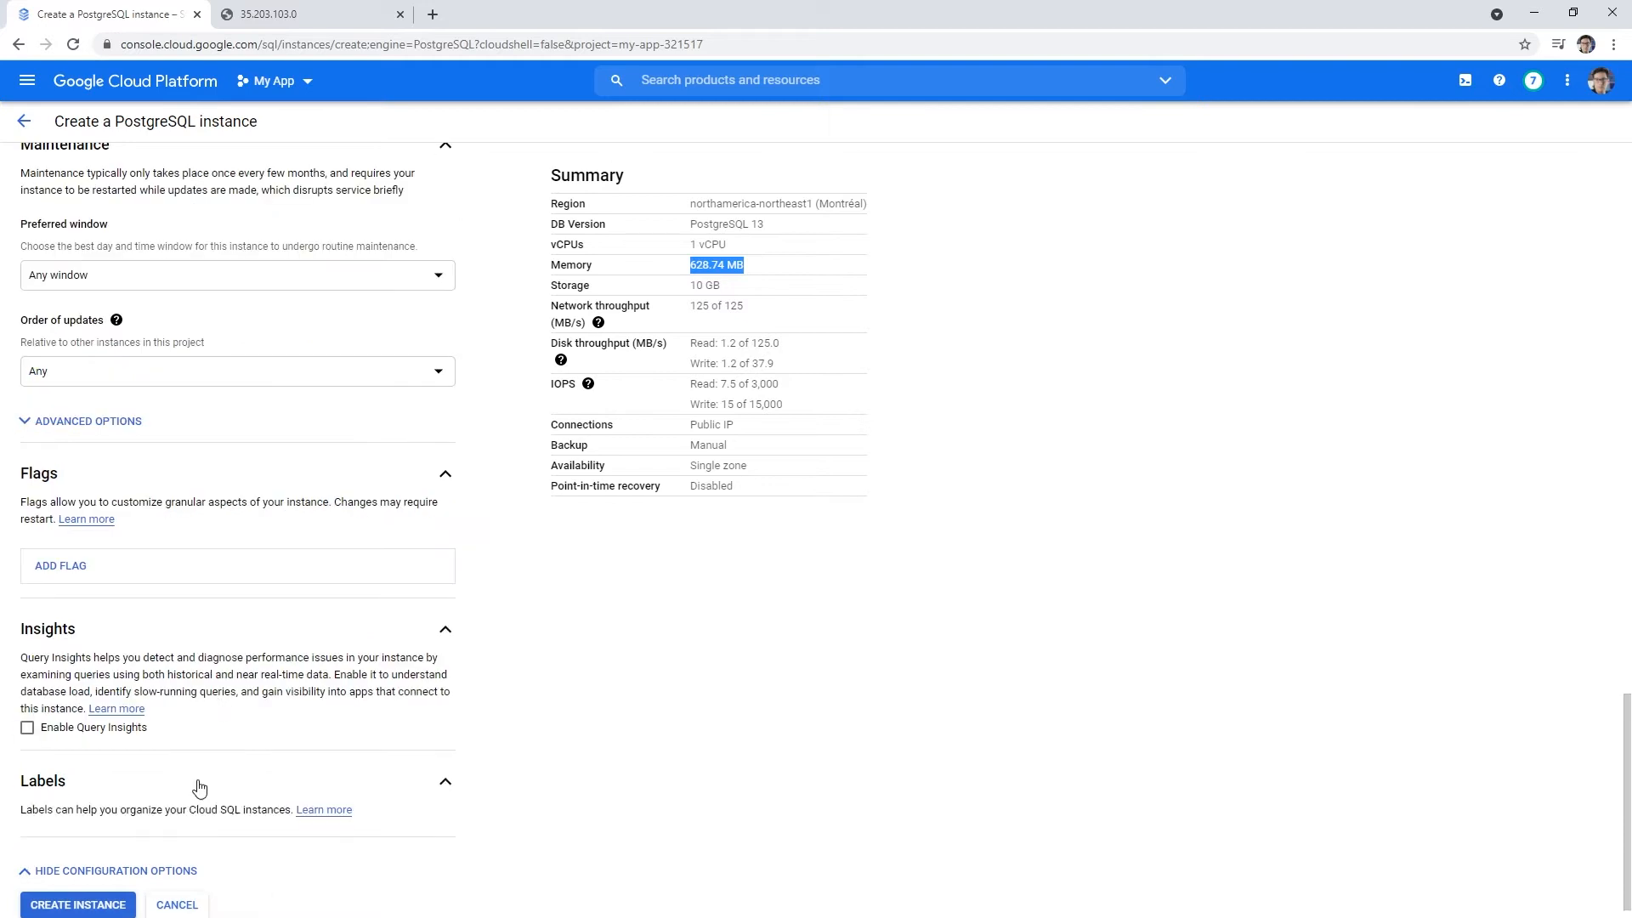
scroll(210, 758, down, 1)
click(85, 782)
scroll(239, 757, down, 2)
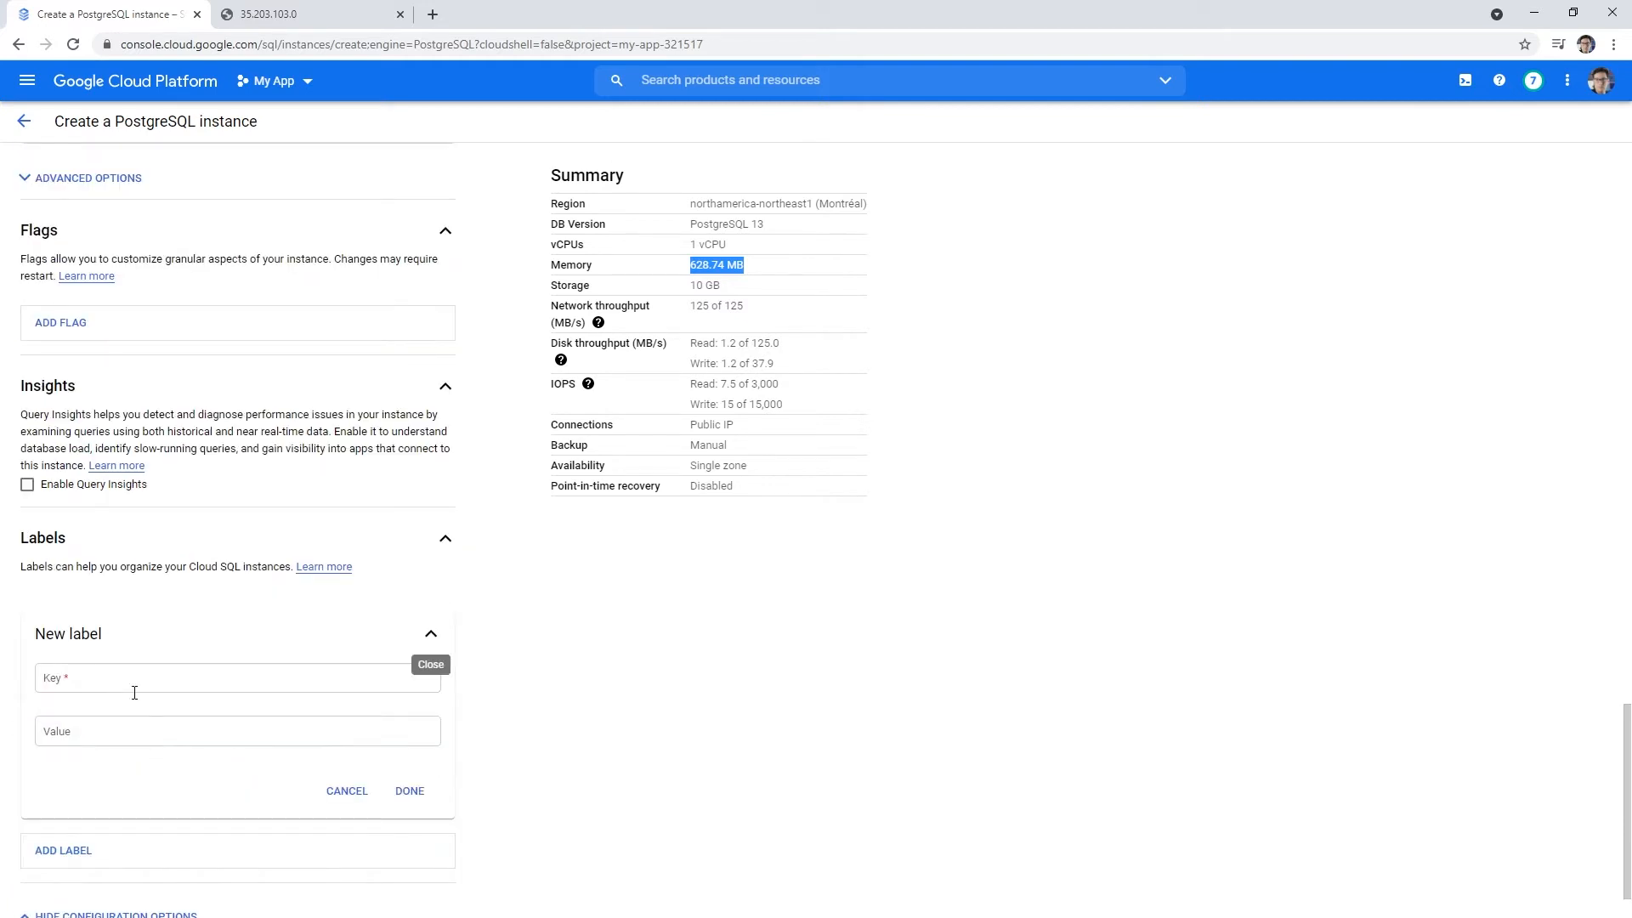
click(134, 688)
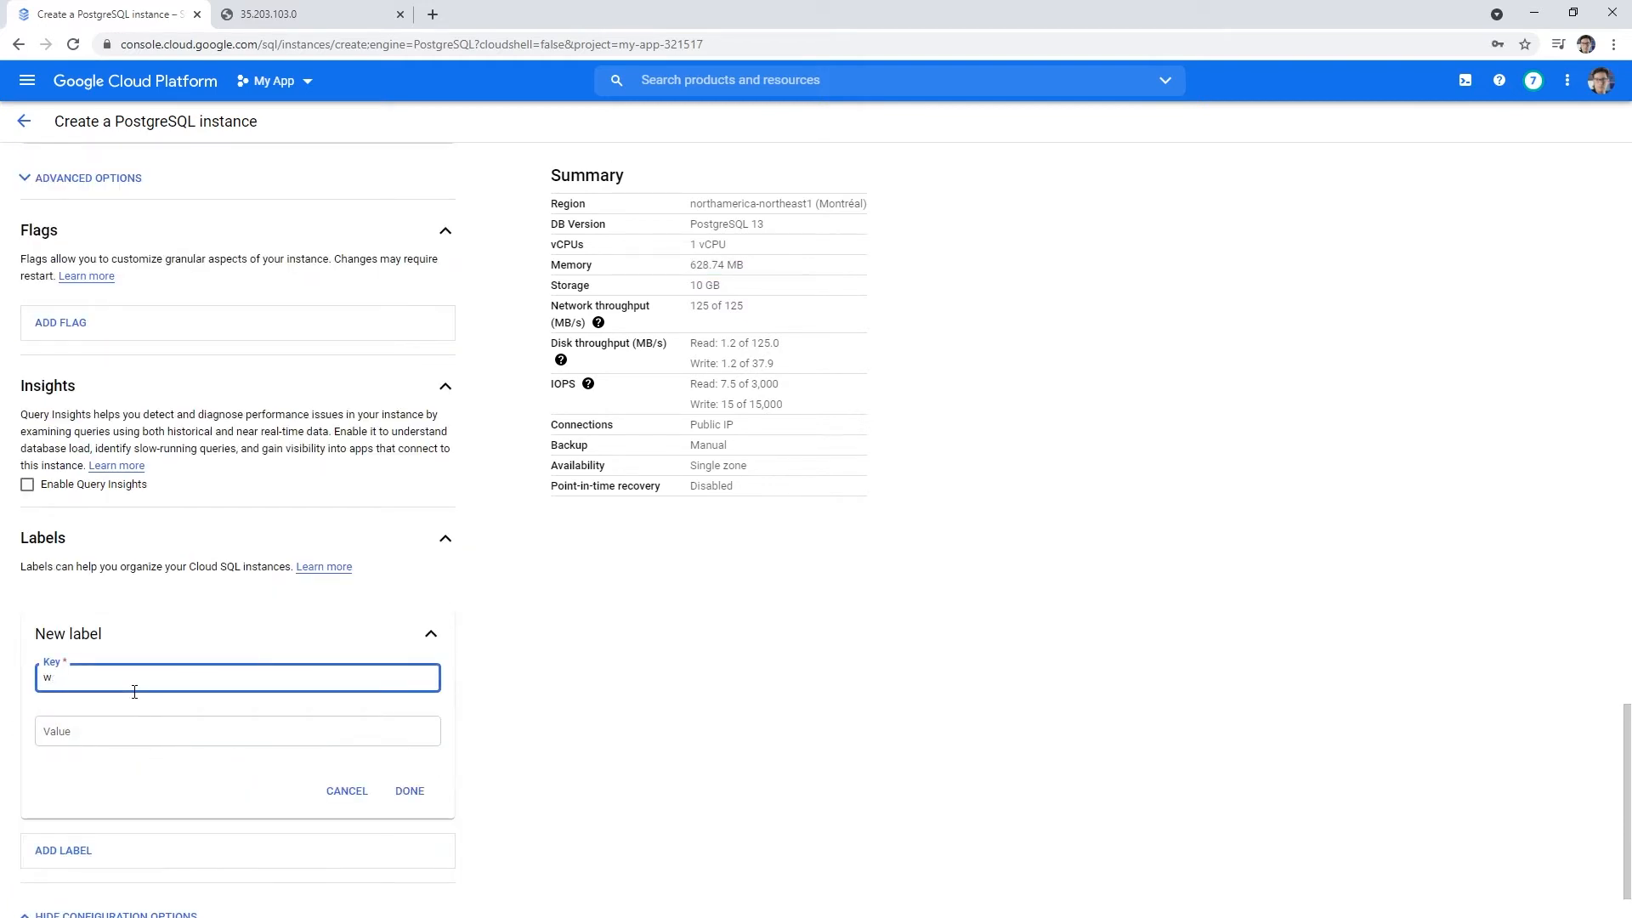
key(Tab)
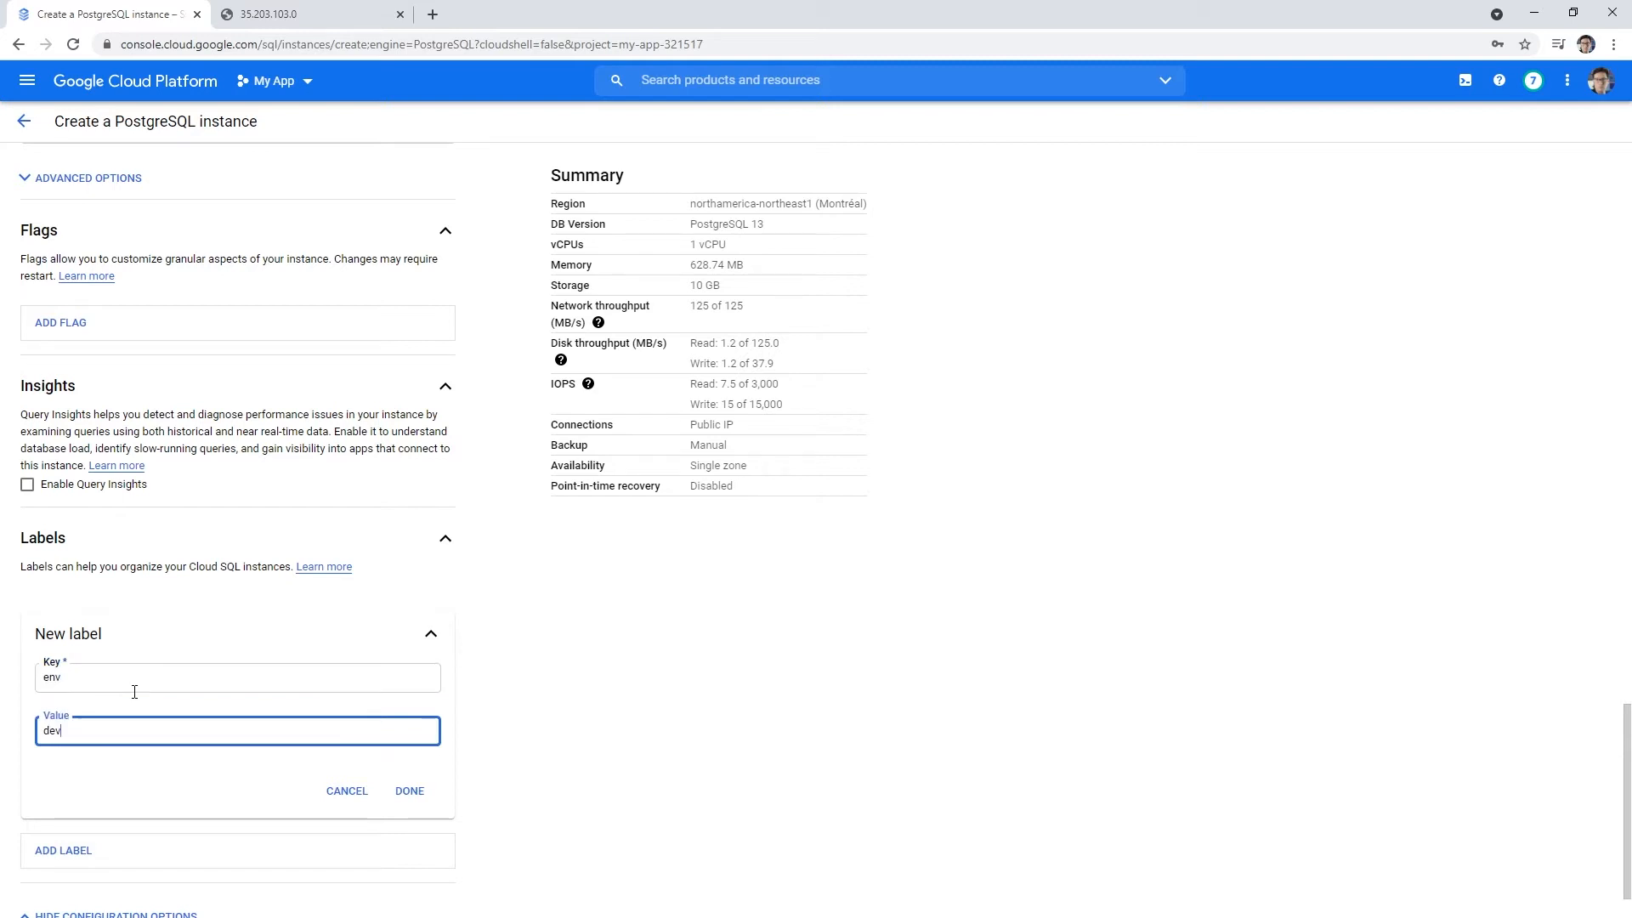
click(409, 790)
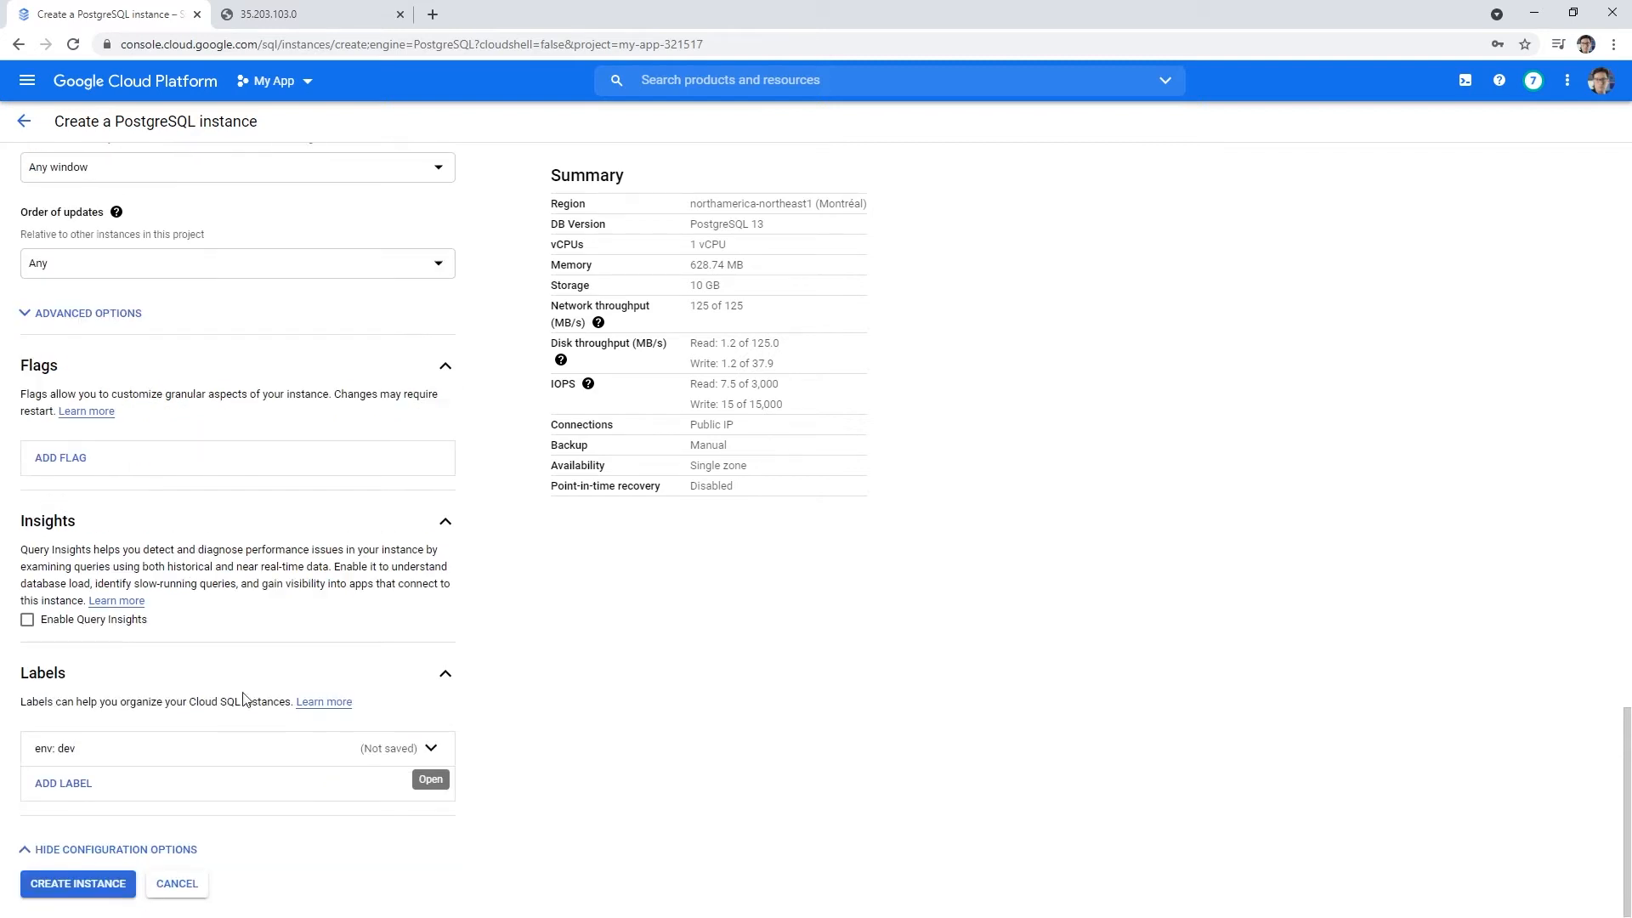
click(96, 888)
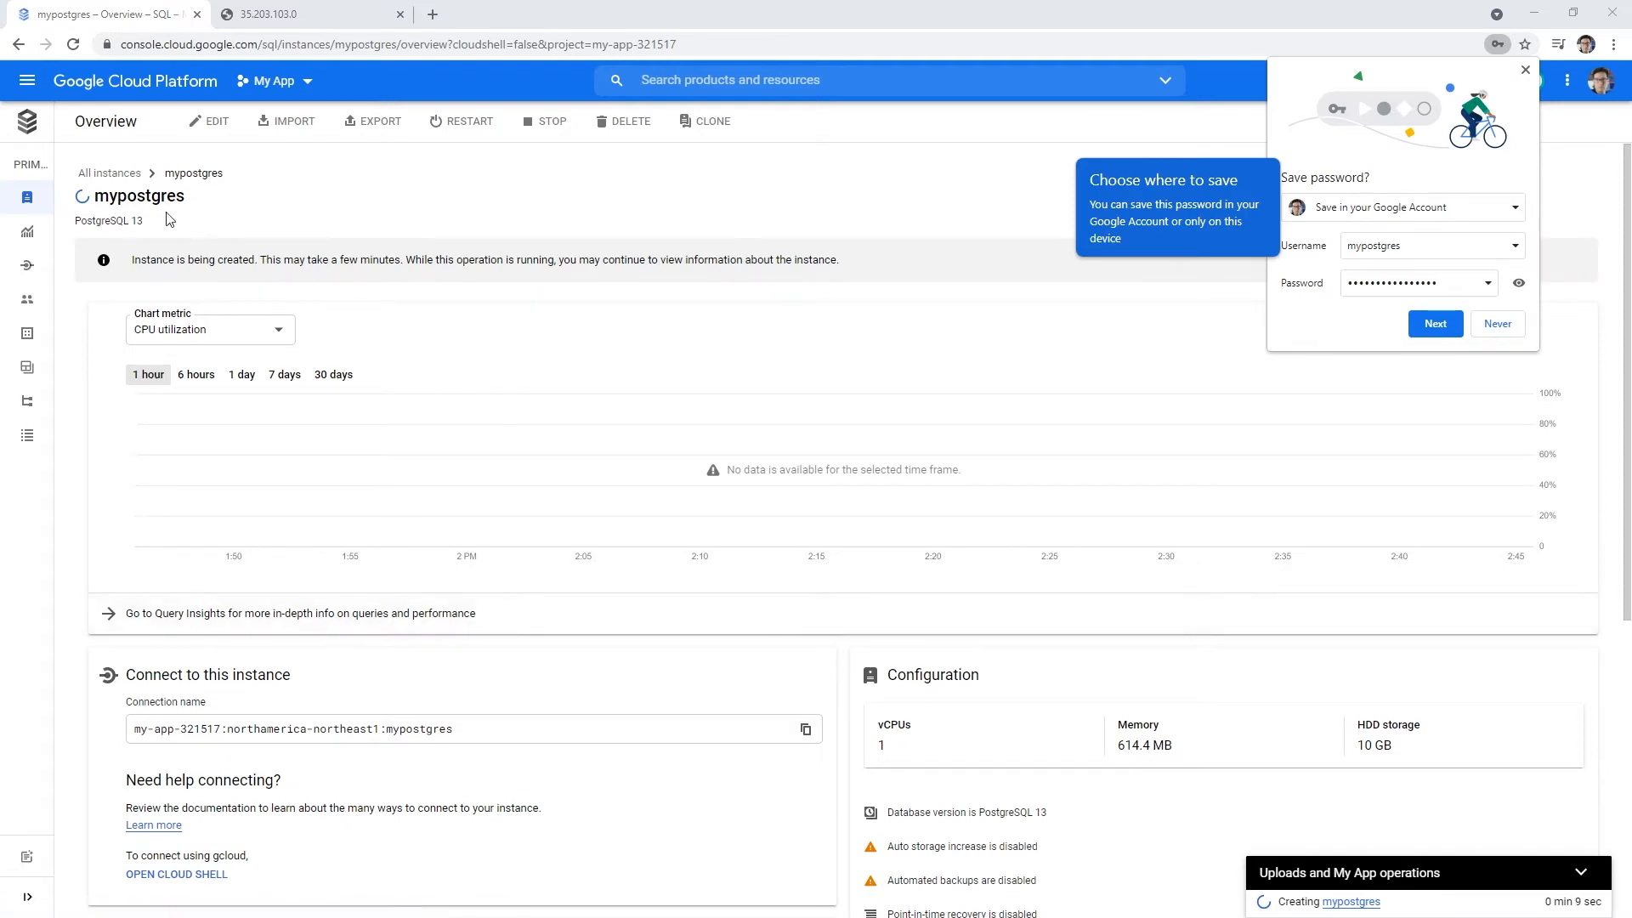
- Dismiss the browser's save-password prompt and launch Cloud Shell for mypostgres
click(1526, 72)
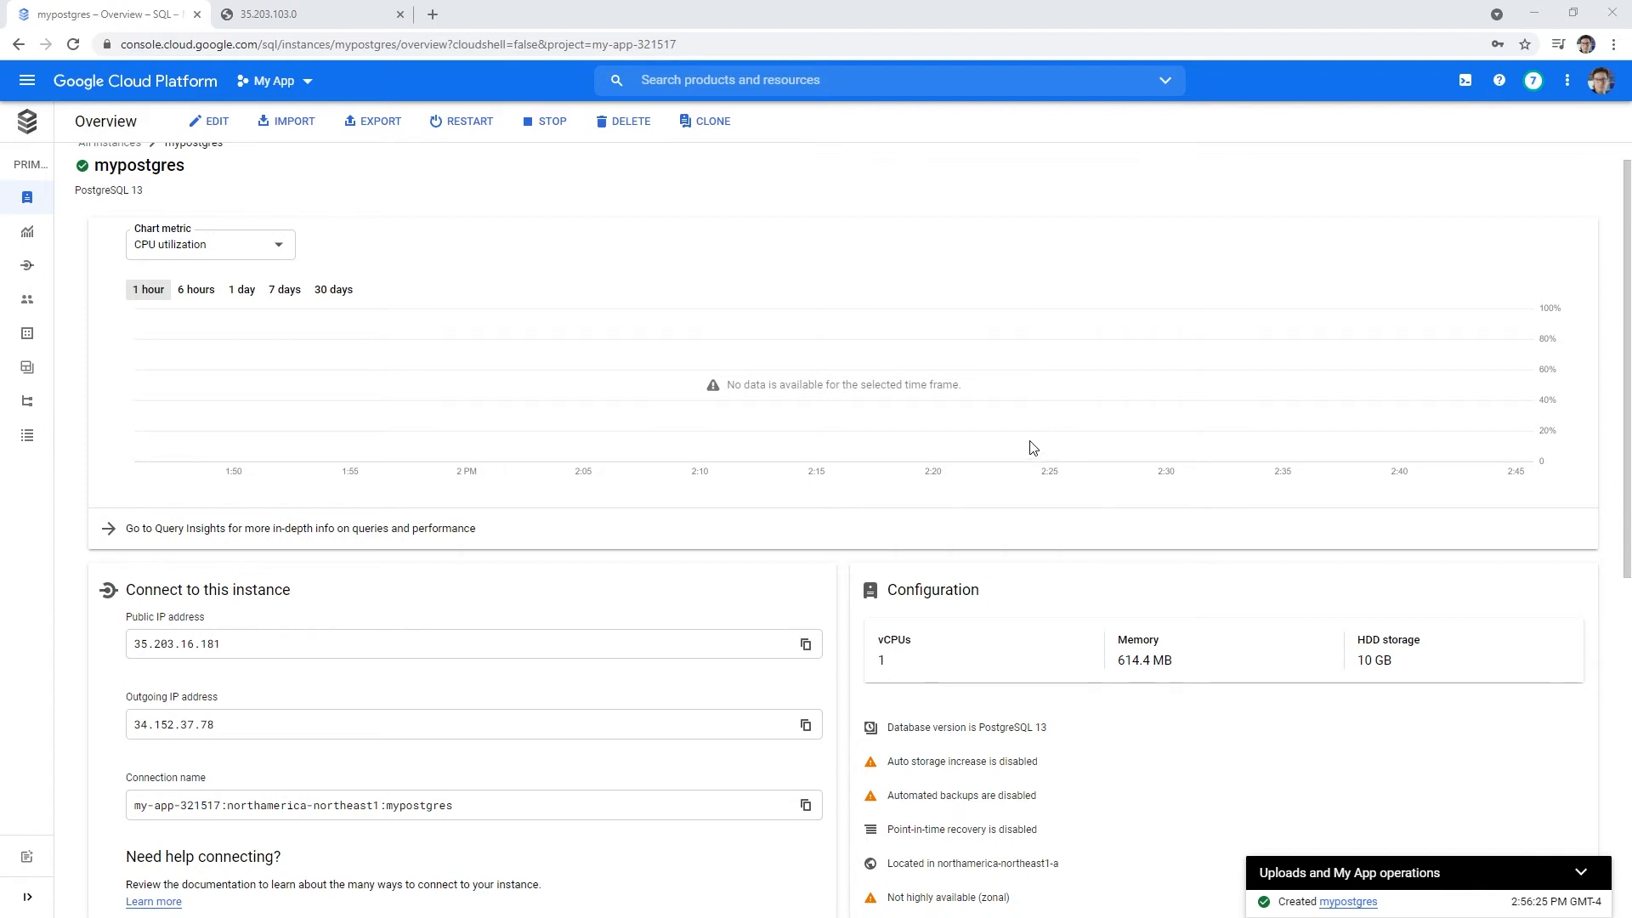
scroll(568, 445, down, 2)
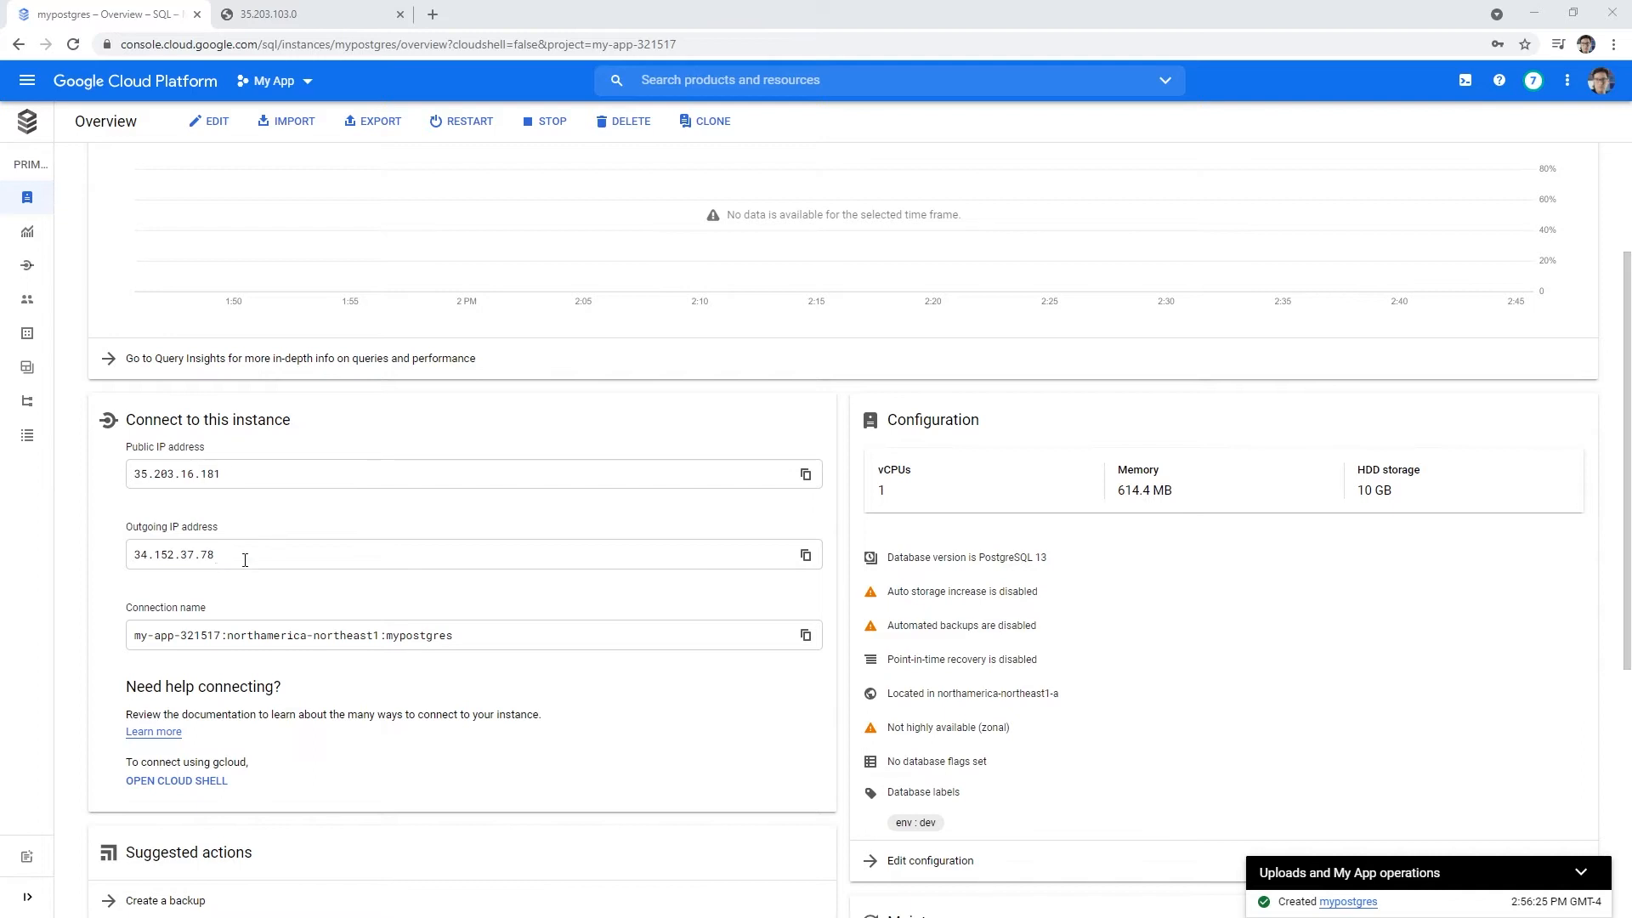
scroll(287, 639, down, 2)
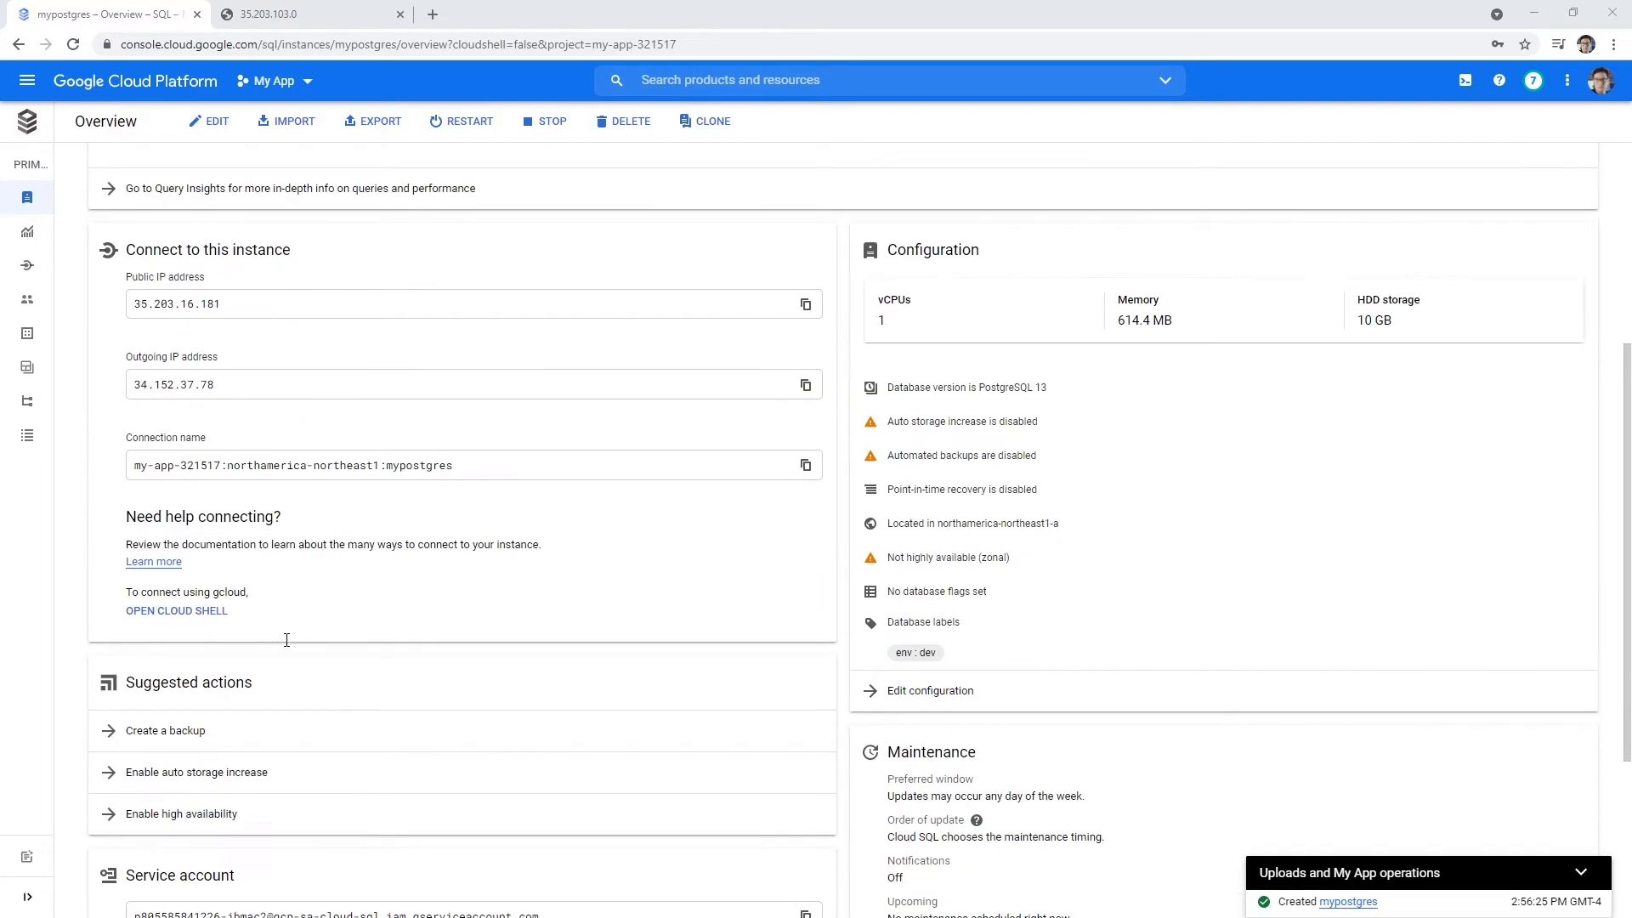
click(162, 612)
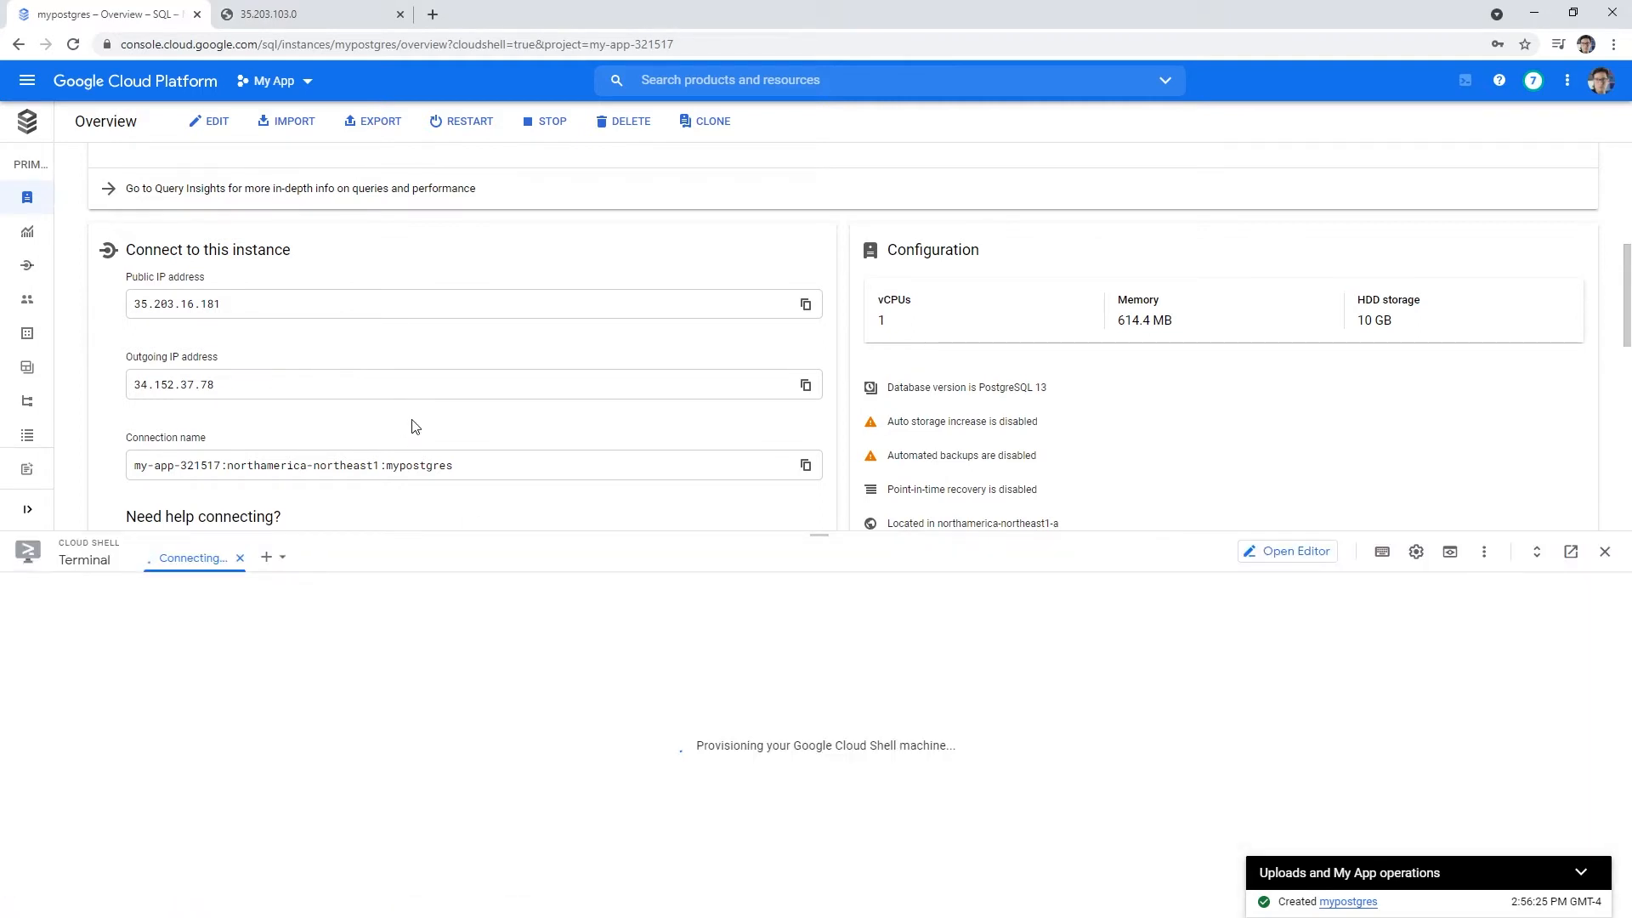
- Scroll through the mypostgres overview while Cloud Shell starts up
scroll(414, 426, down, 4)
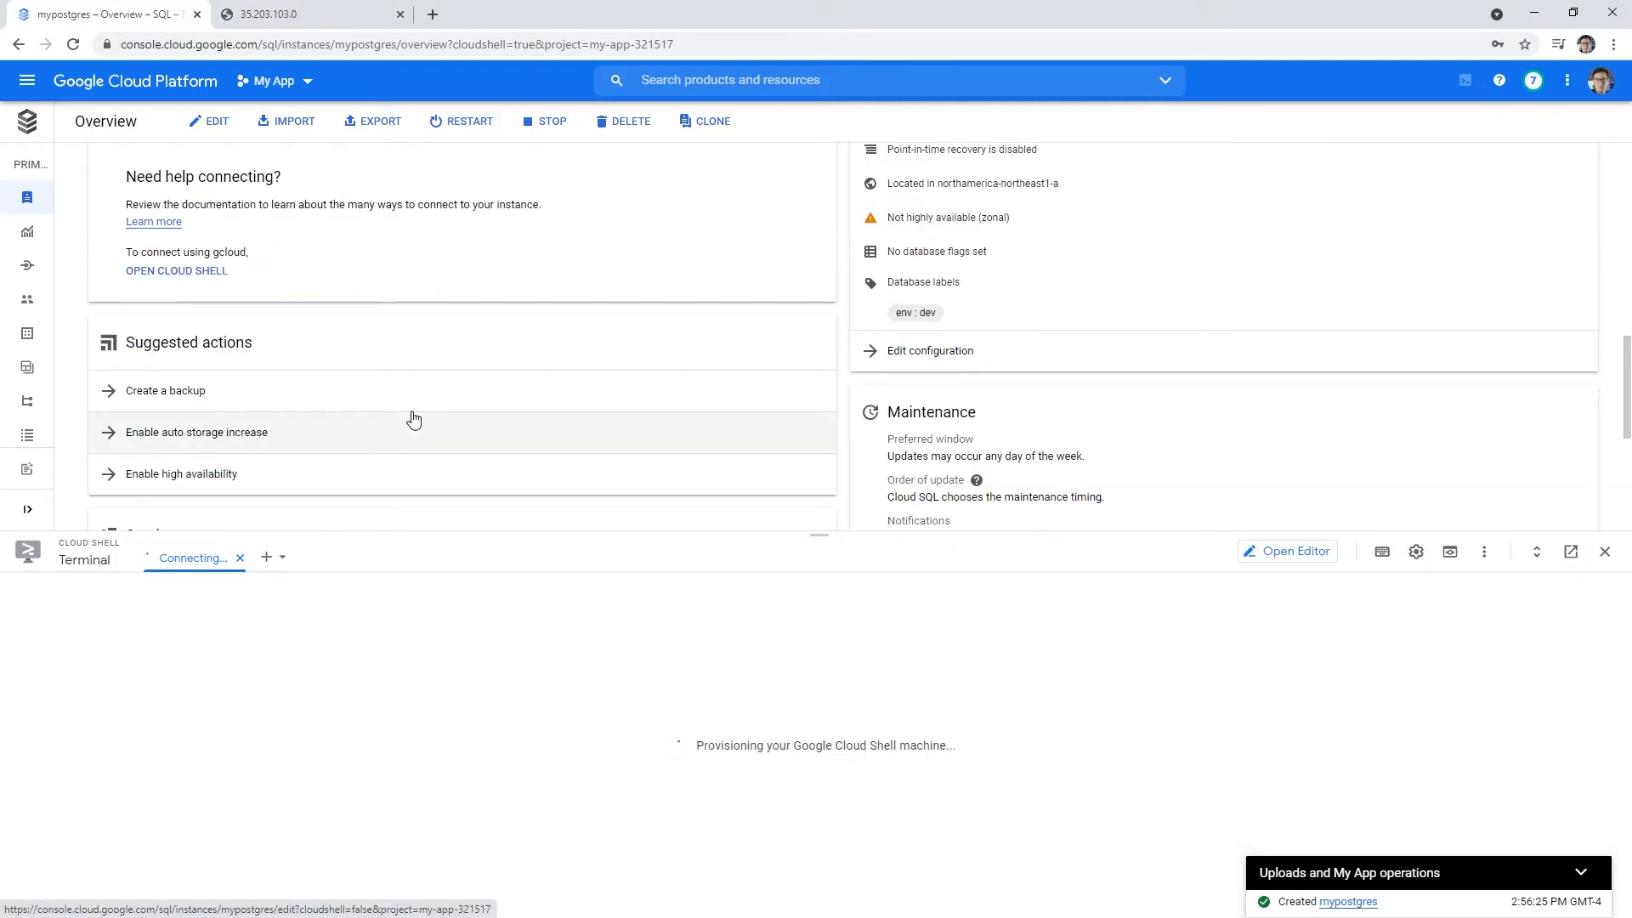
scroll(414, 419, down, 2)
scroll(414, 408, down, 2)
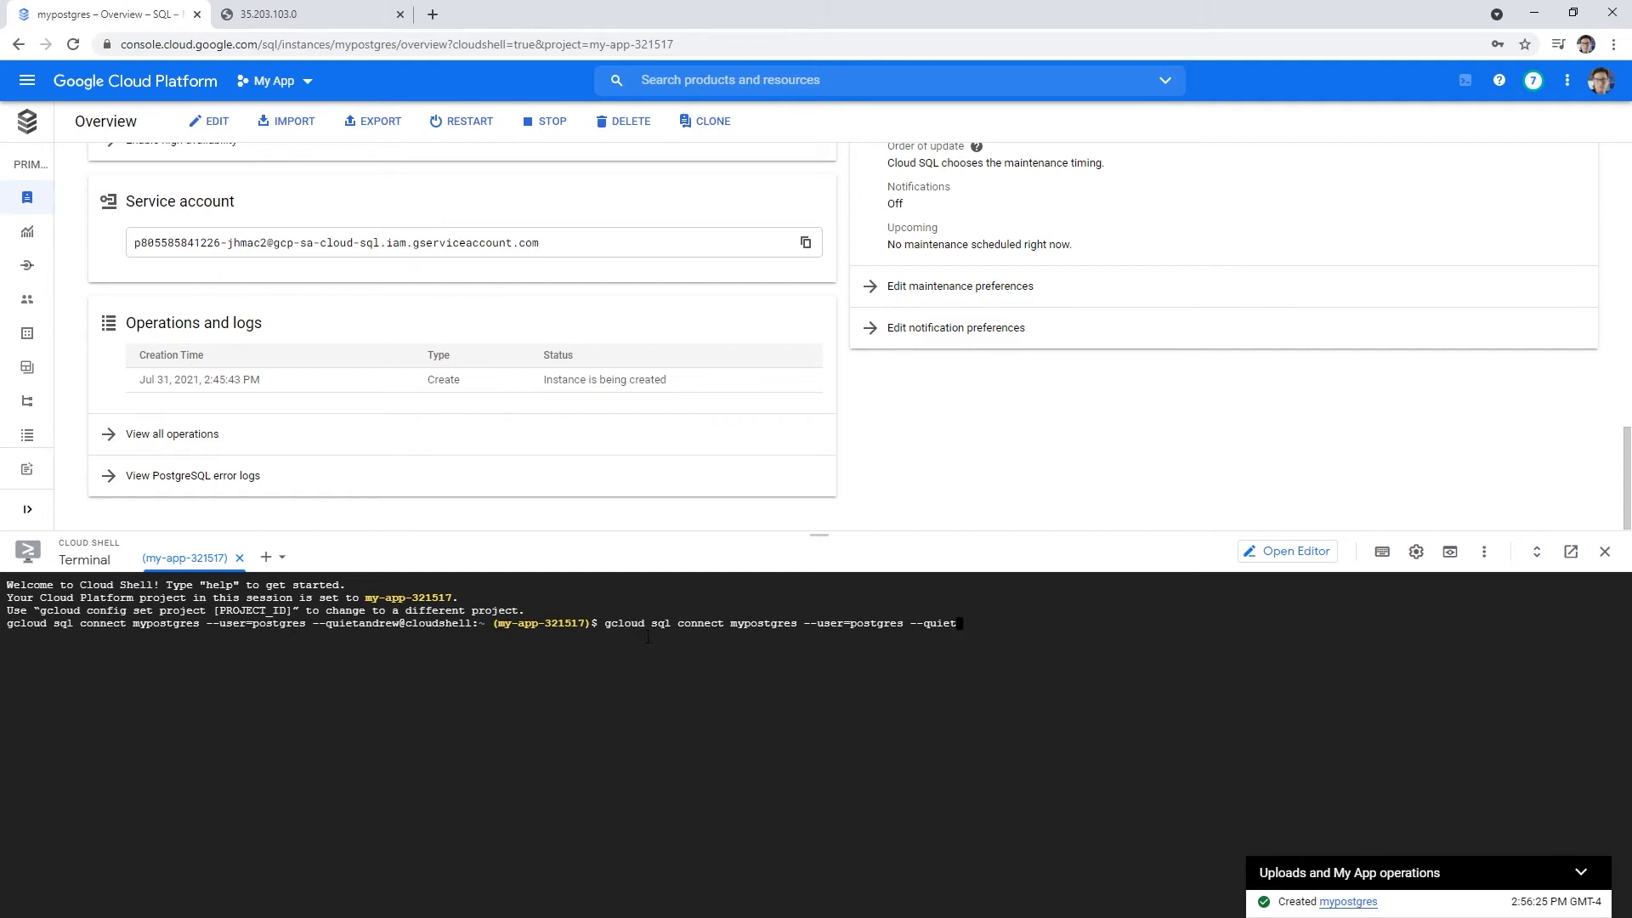
- Run the mypostgres connect command, authorize Cloud Shell, and pick out the Cloud SQL Admin API link in the error
key(Return)
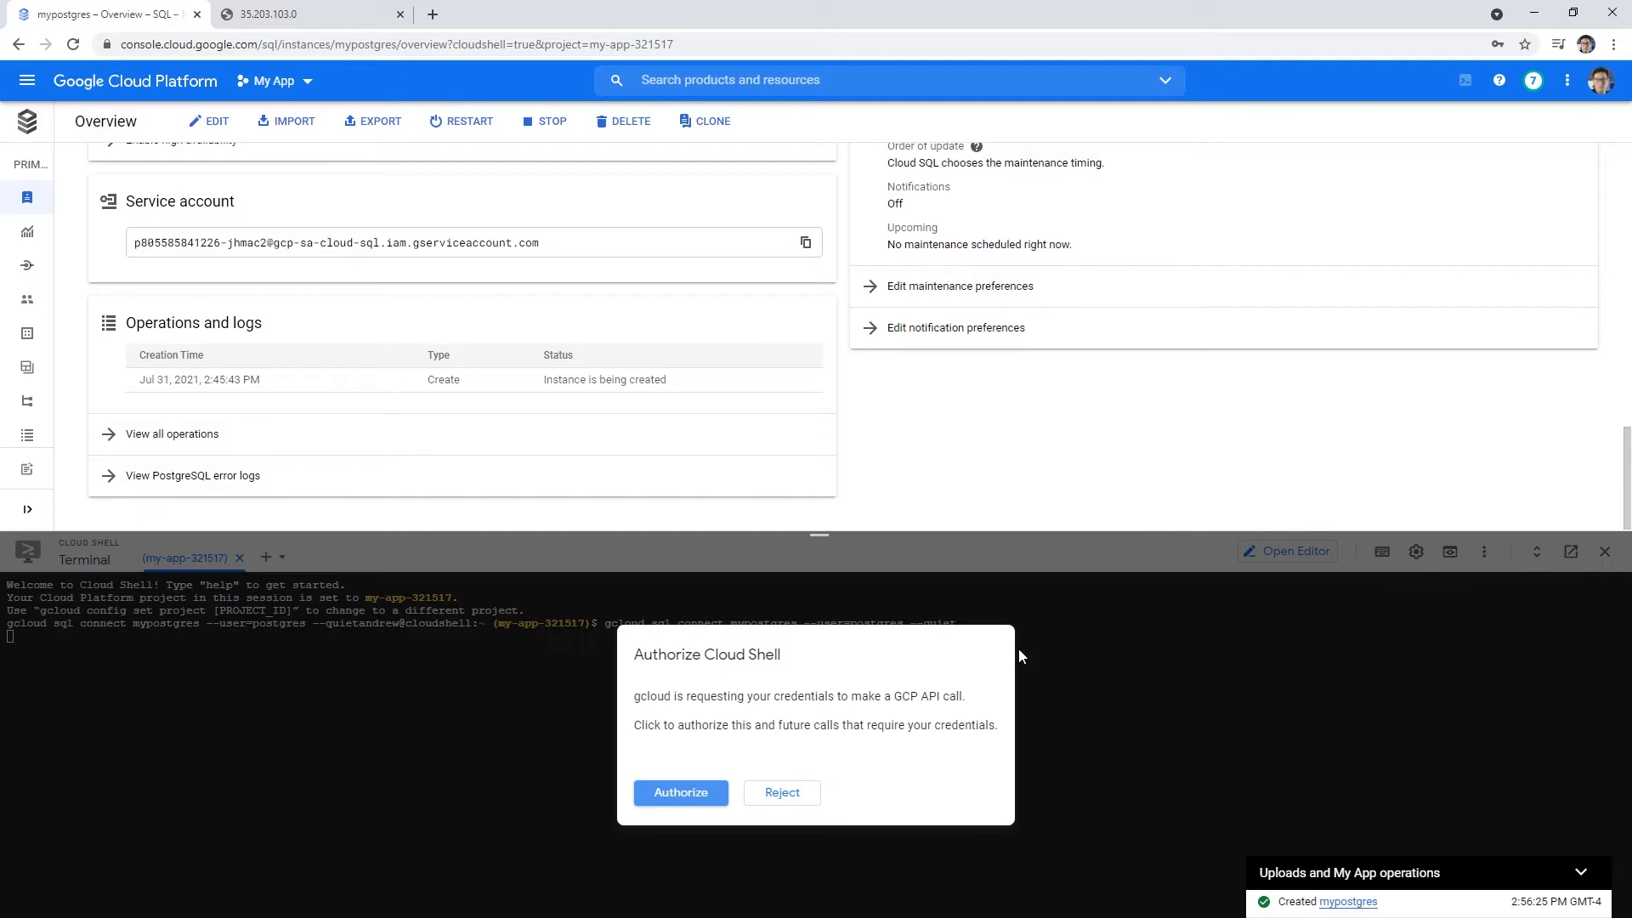
click(676, 793)
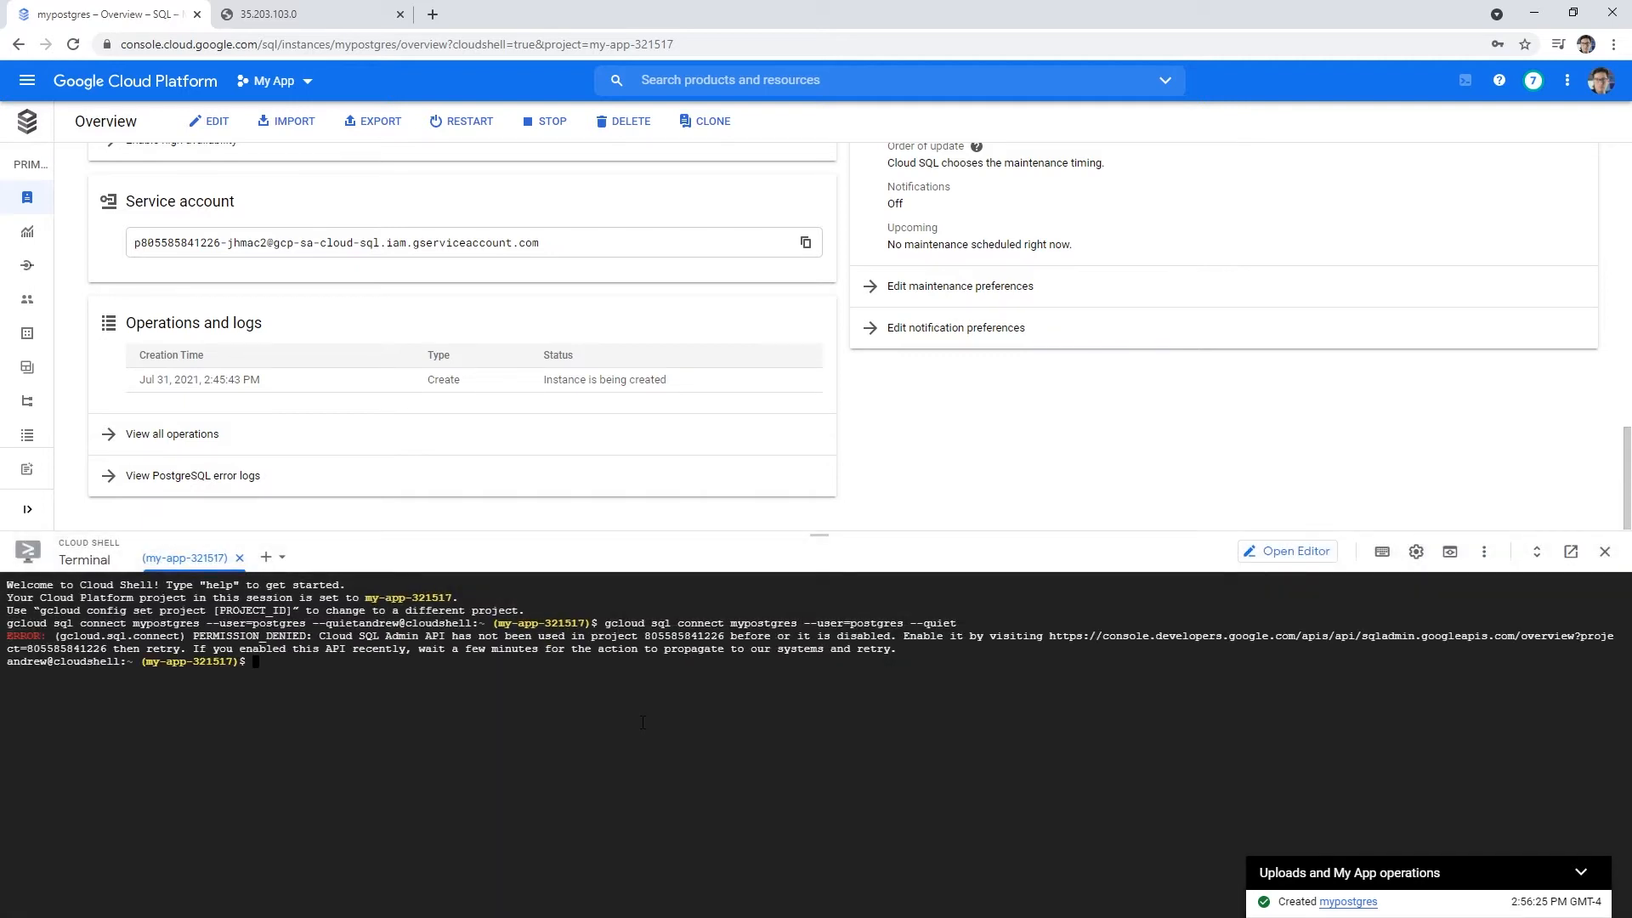
drag(320, 636, 446, 636)
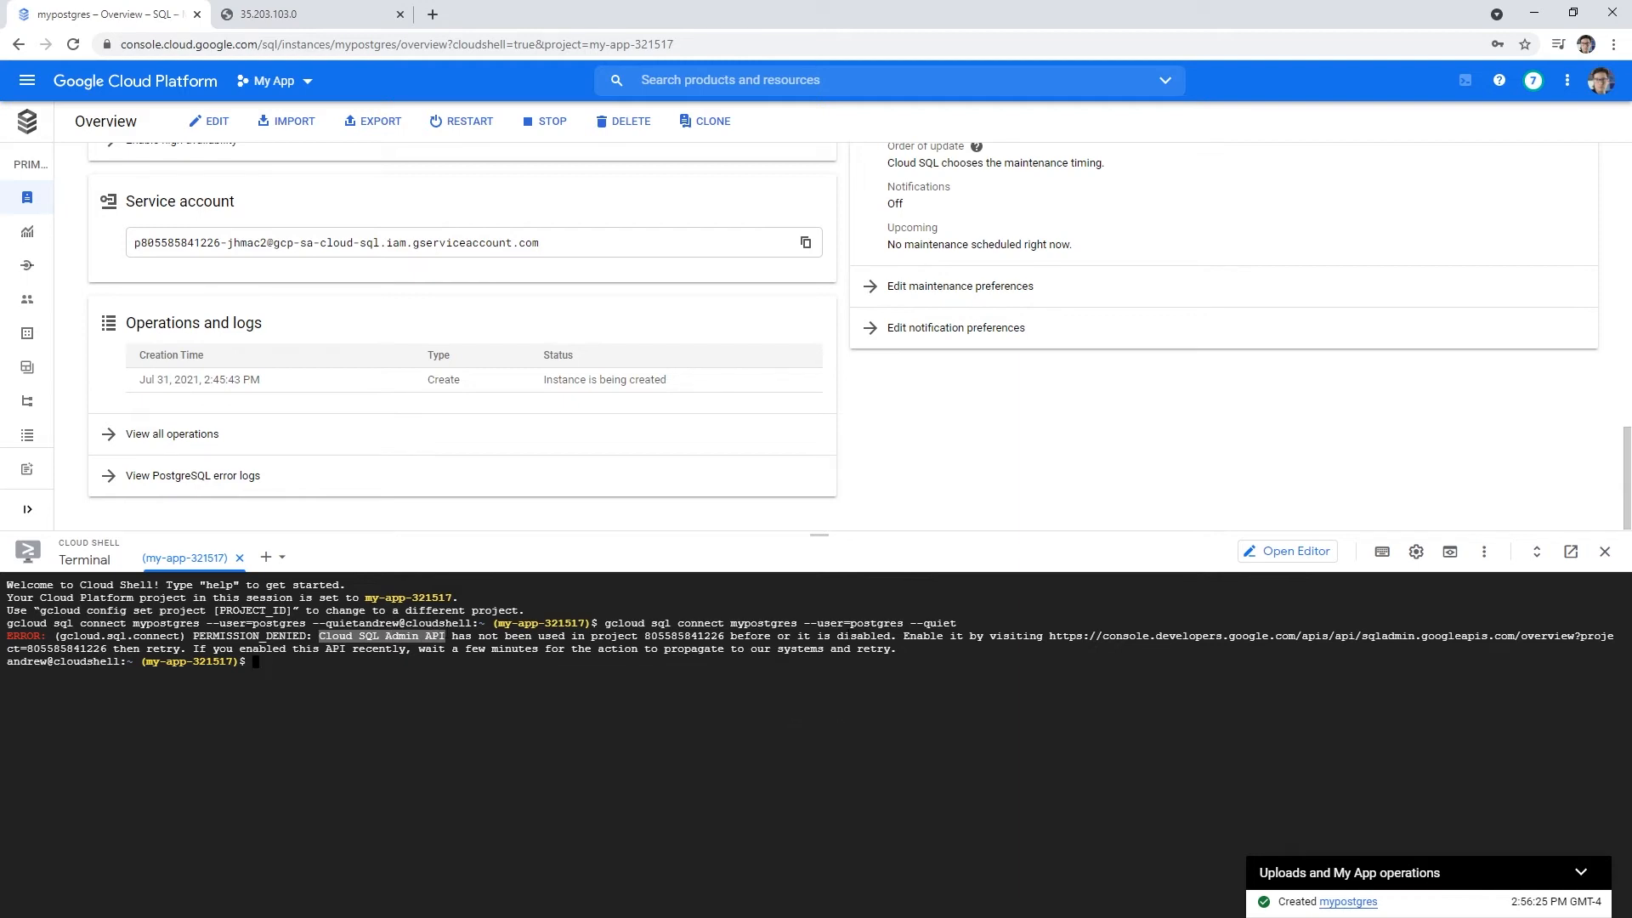
right_click(1062, 644)
- Enable the Cloud SQL Admin API from the error link, then return to the mypostgres Cloud Shell terminal
click(1063, 643)
click(1082, 640)
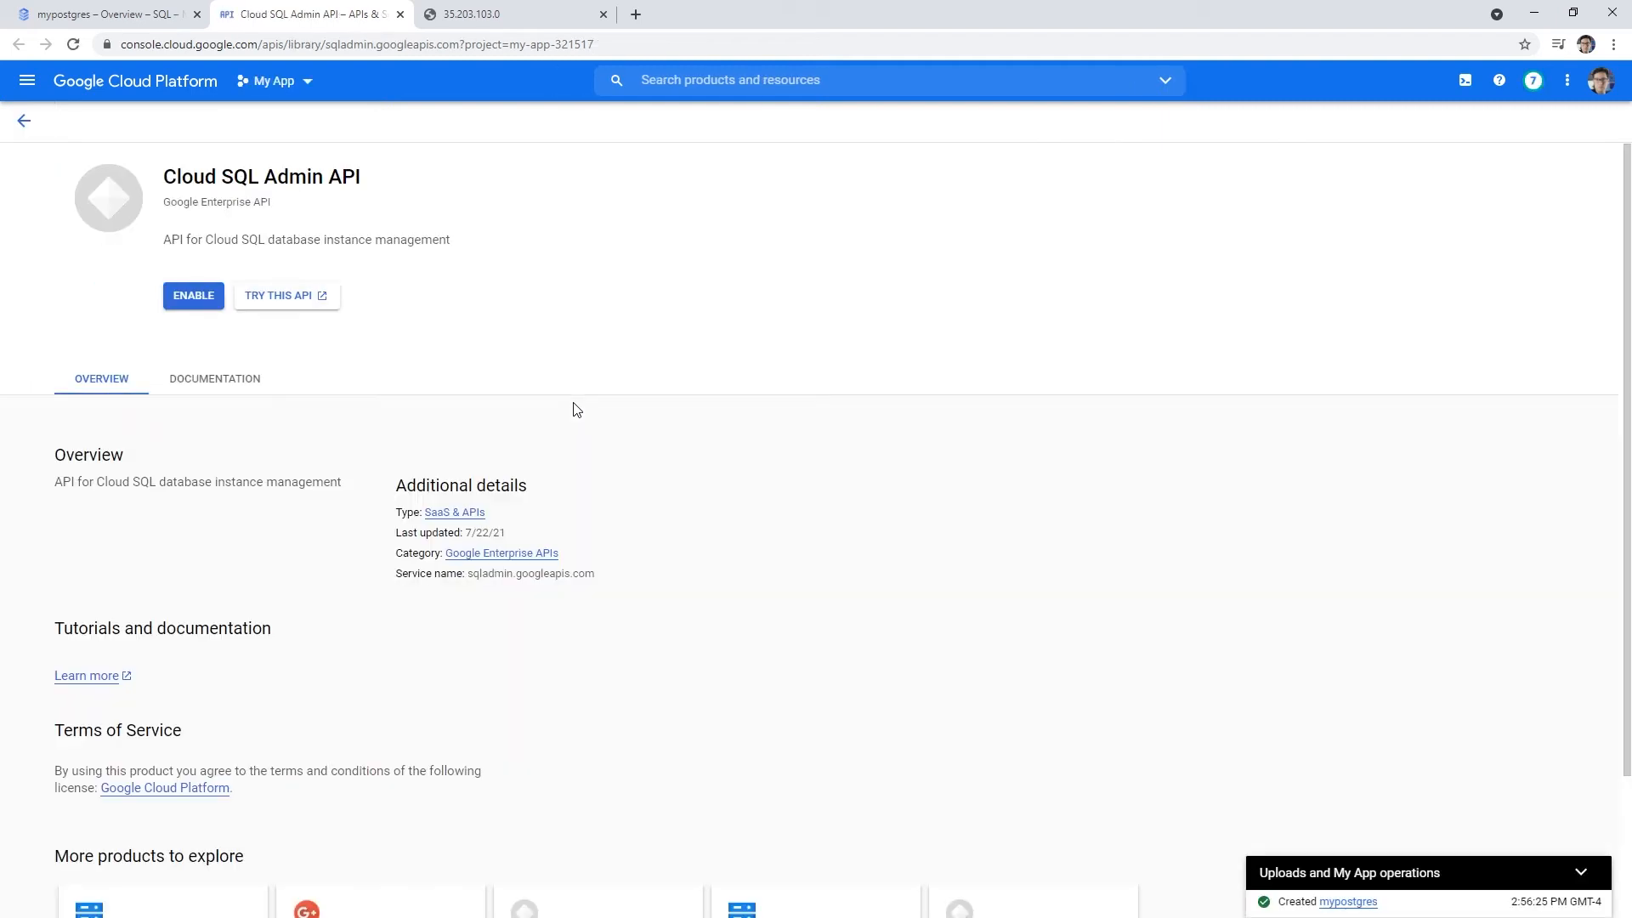
click(185, 303)
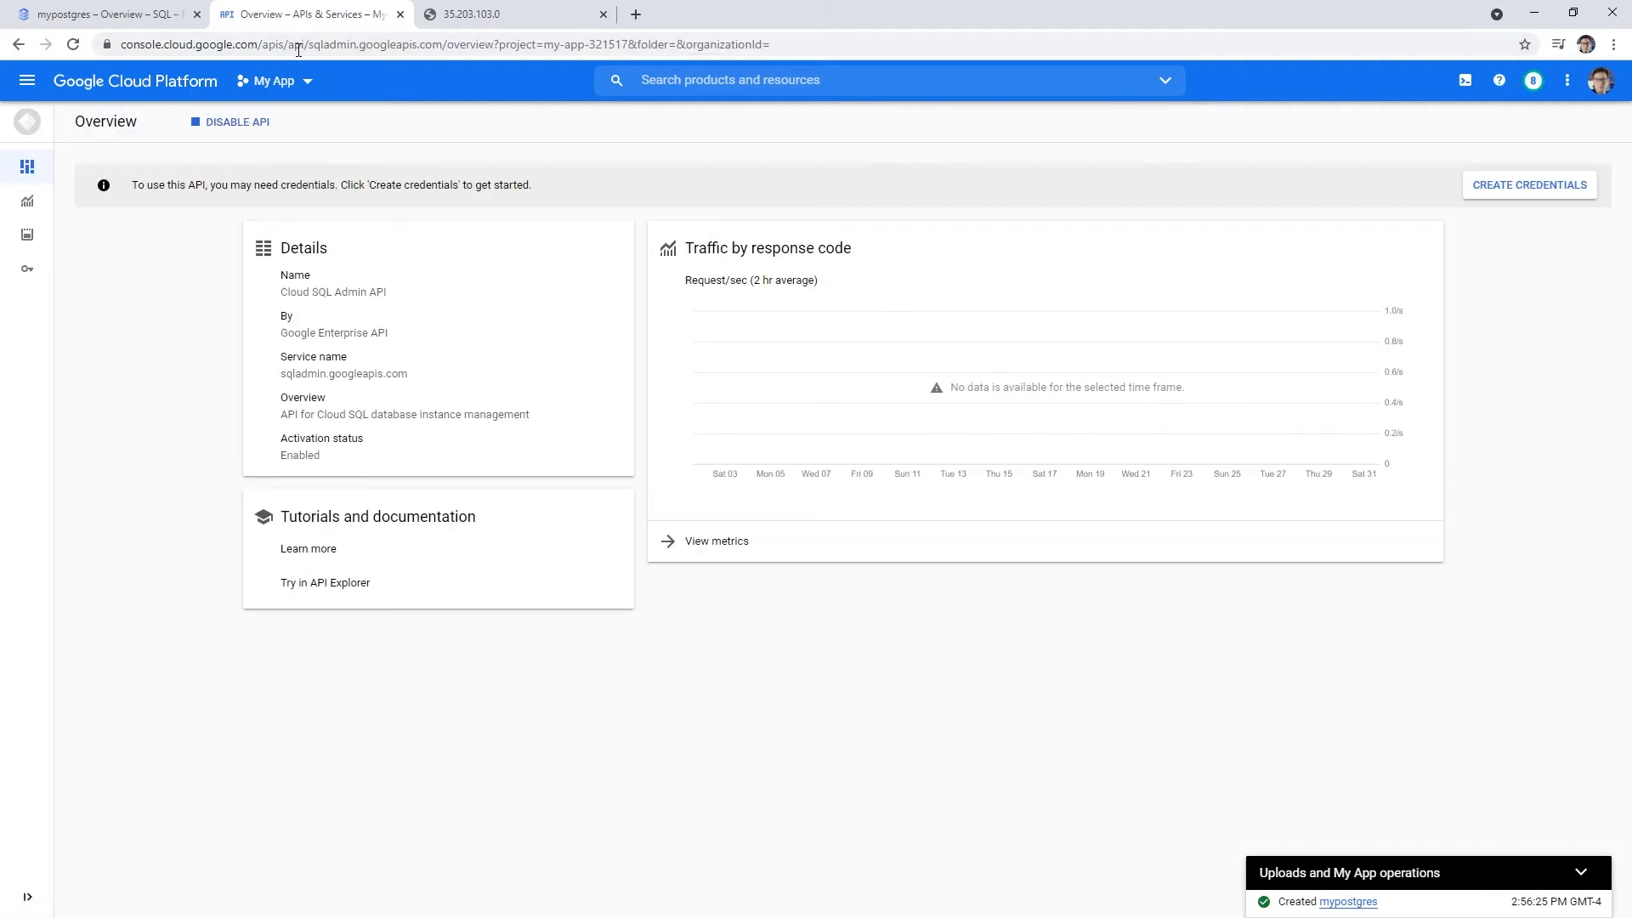
click(169, 17)
click(871, 681)
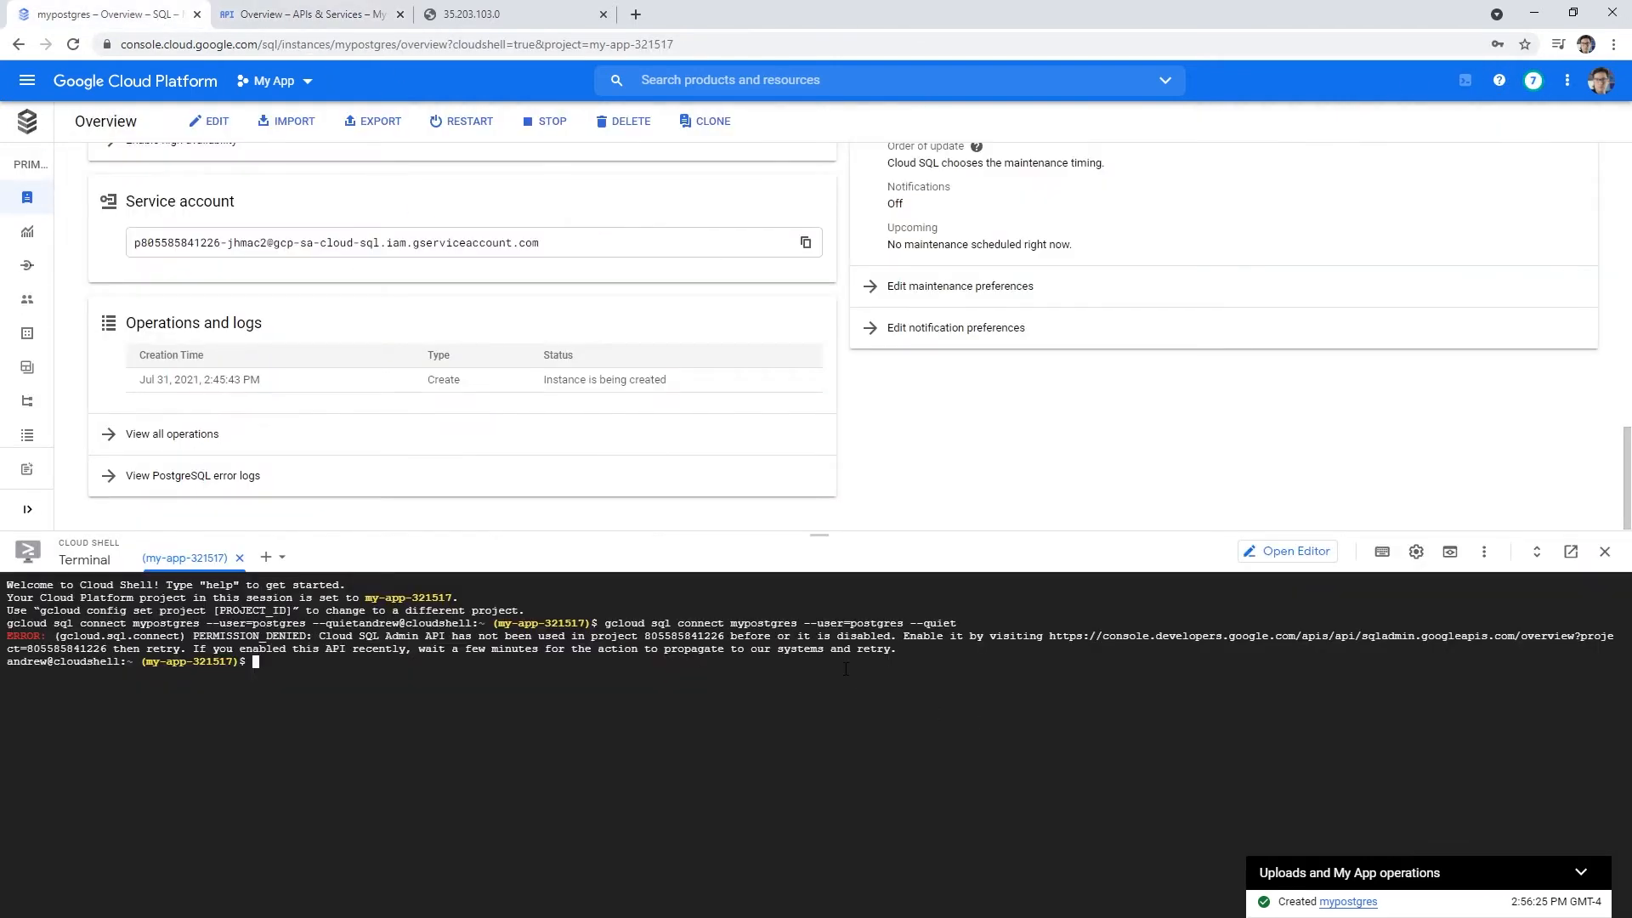
- Rerun the connect command, abort it during IP allowlisting, and shrink the Cloud Shell pane
key(Up)
key(Return)
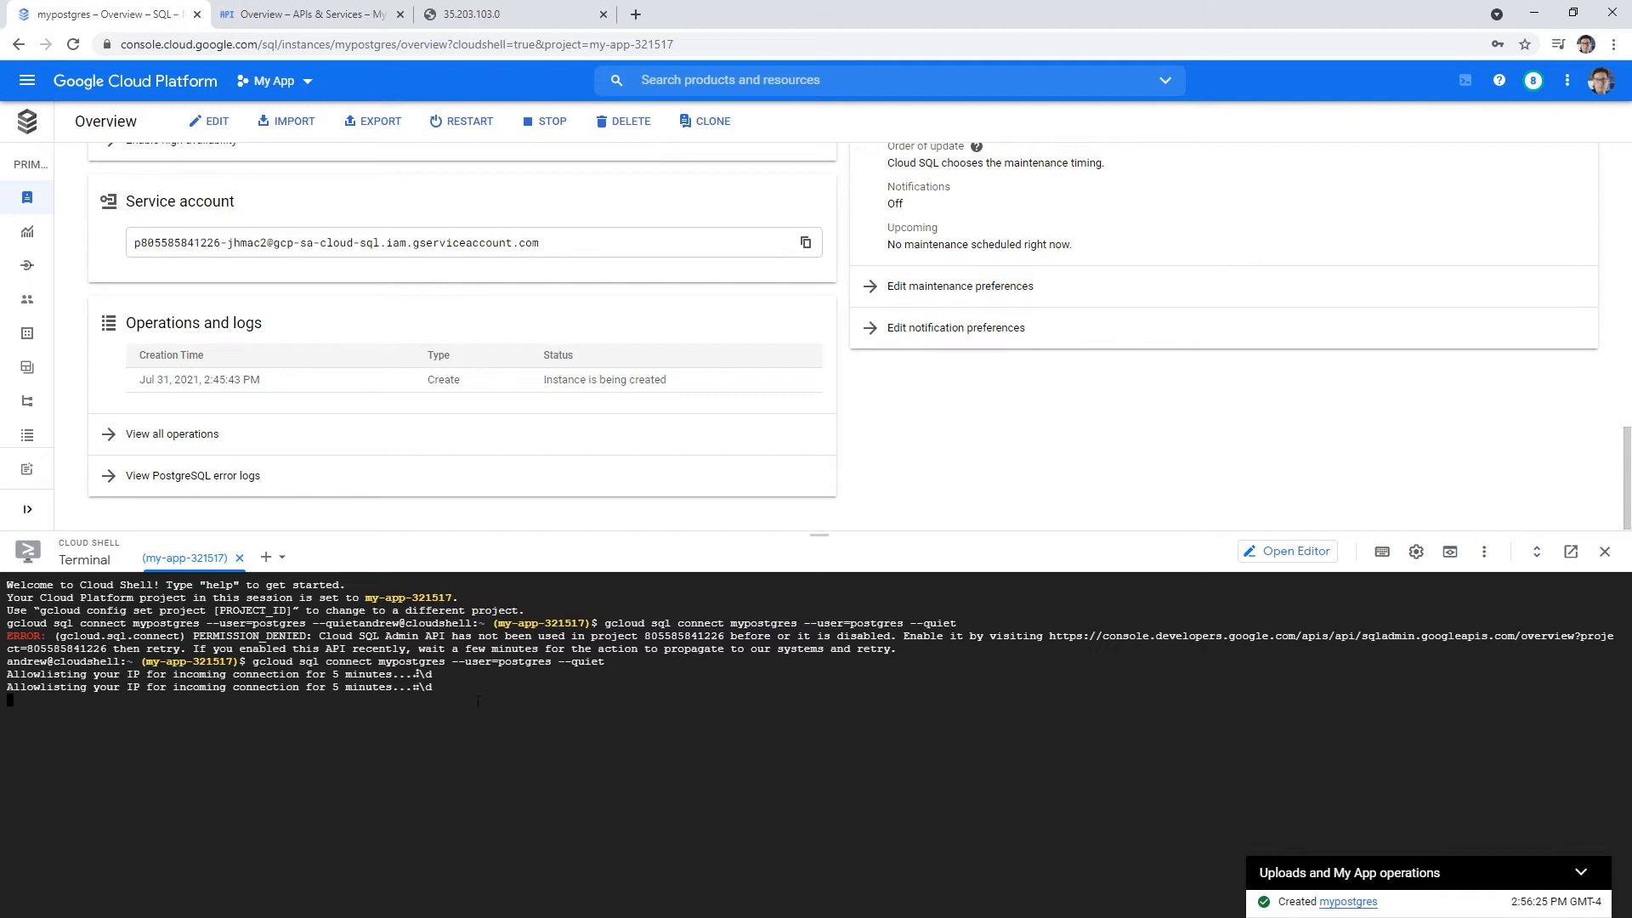
key(ctrl+c)
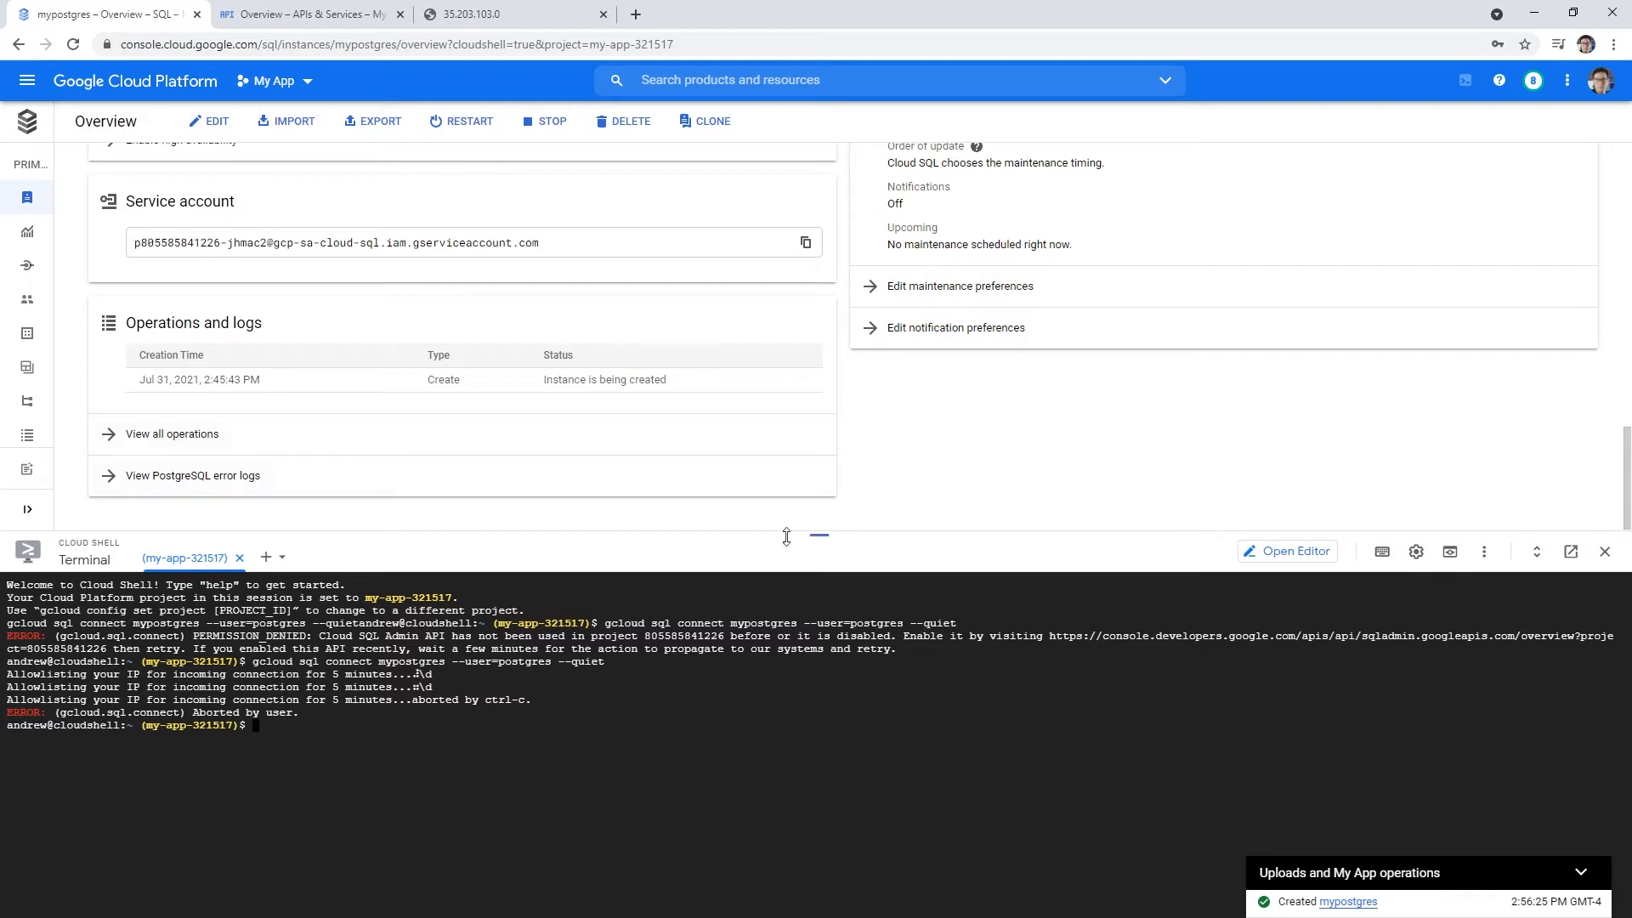
drag(813, 534, 819, 653)
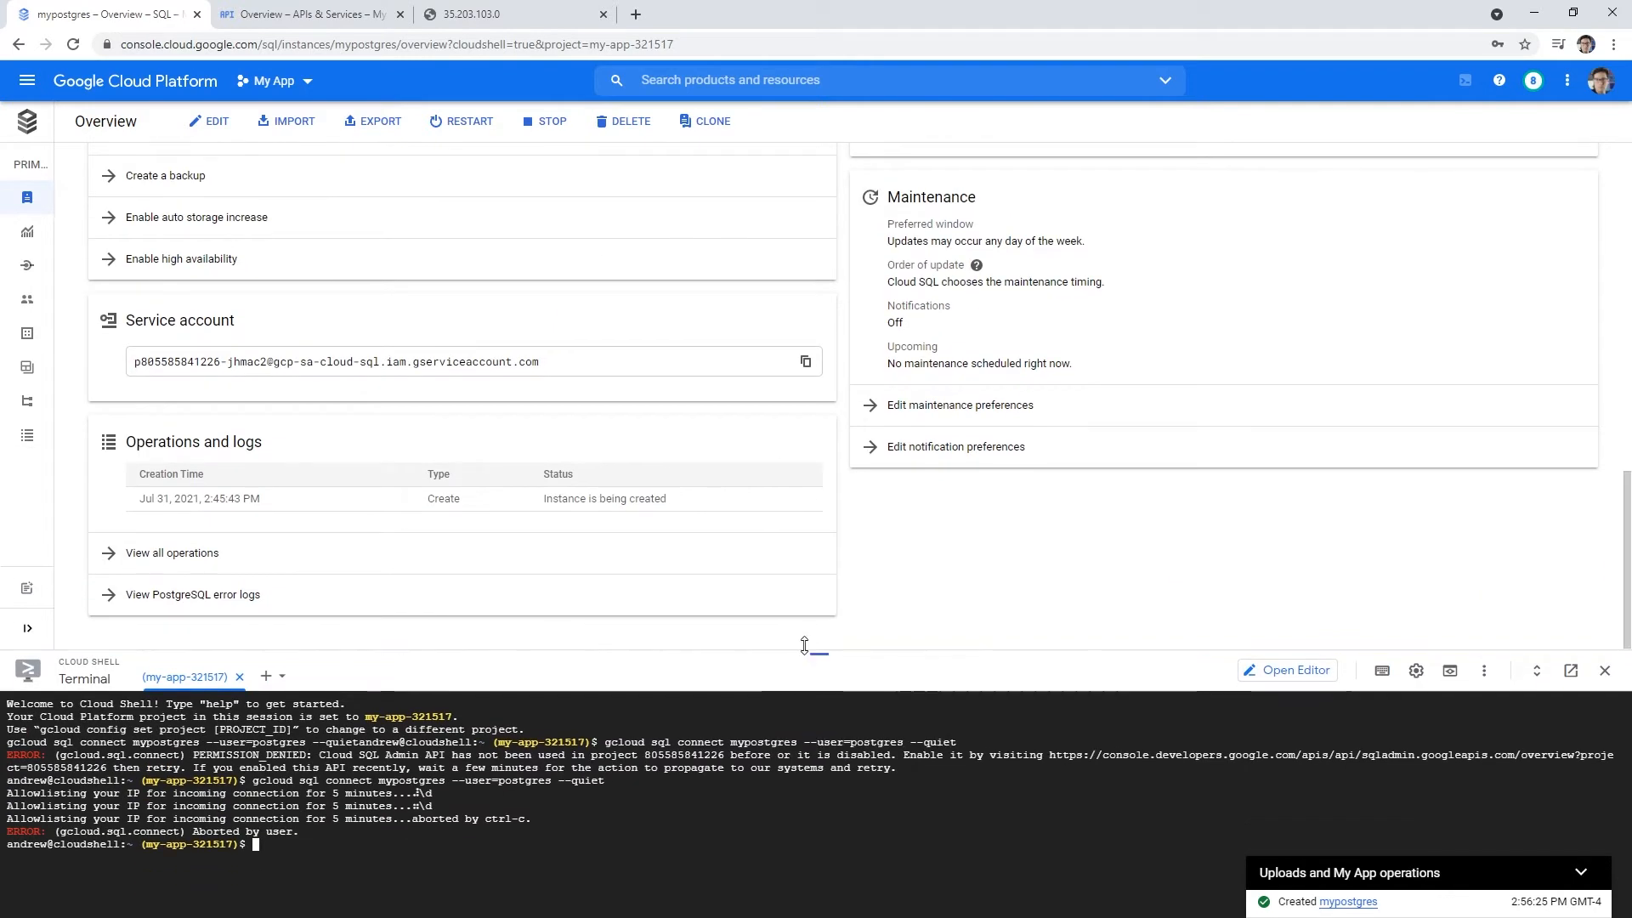
scroll(457, 422, up, 5)
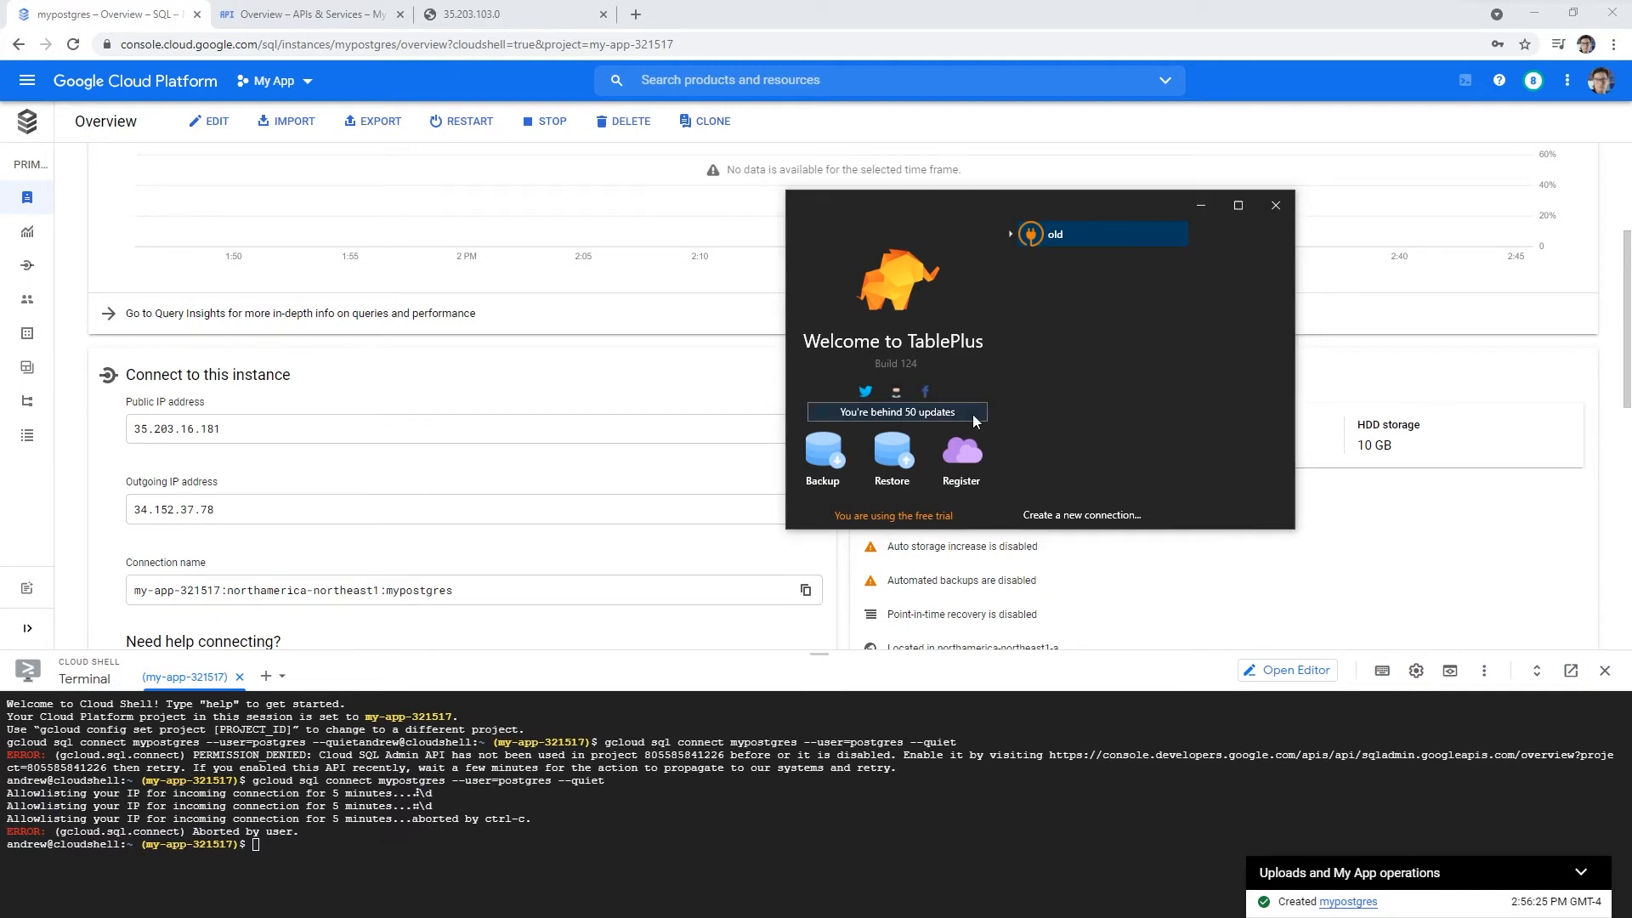
- Create an empty PostgreSQL connection form in TablePlus using New > PostgreSQL
drag(1100, 334, 1017, 332)
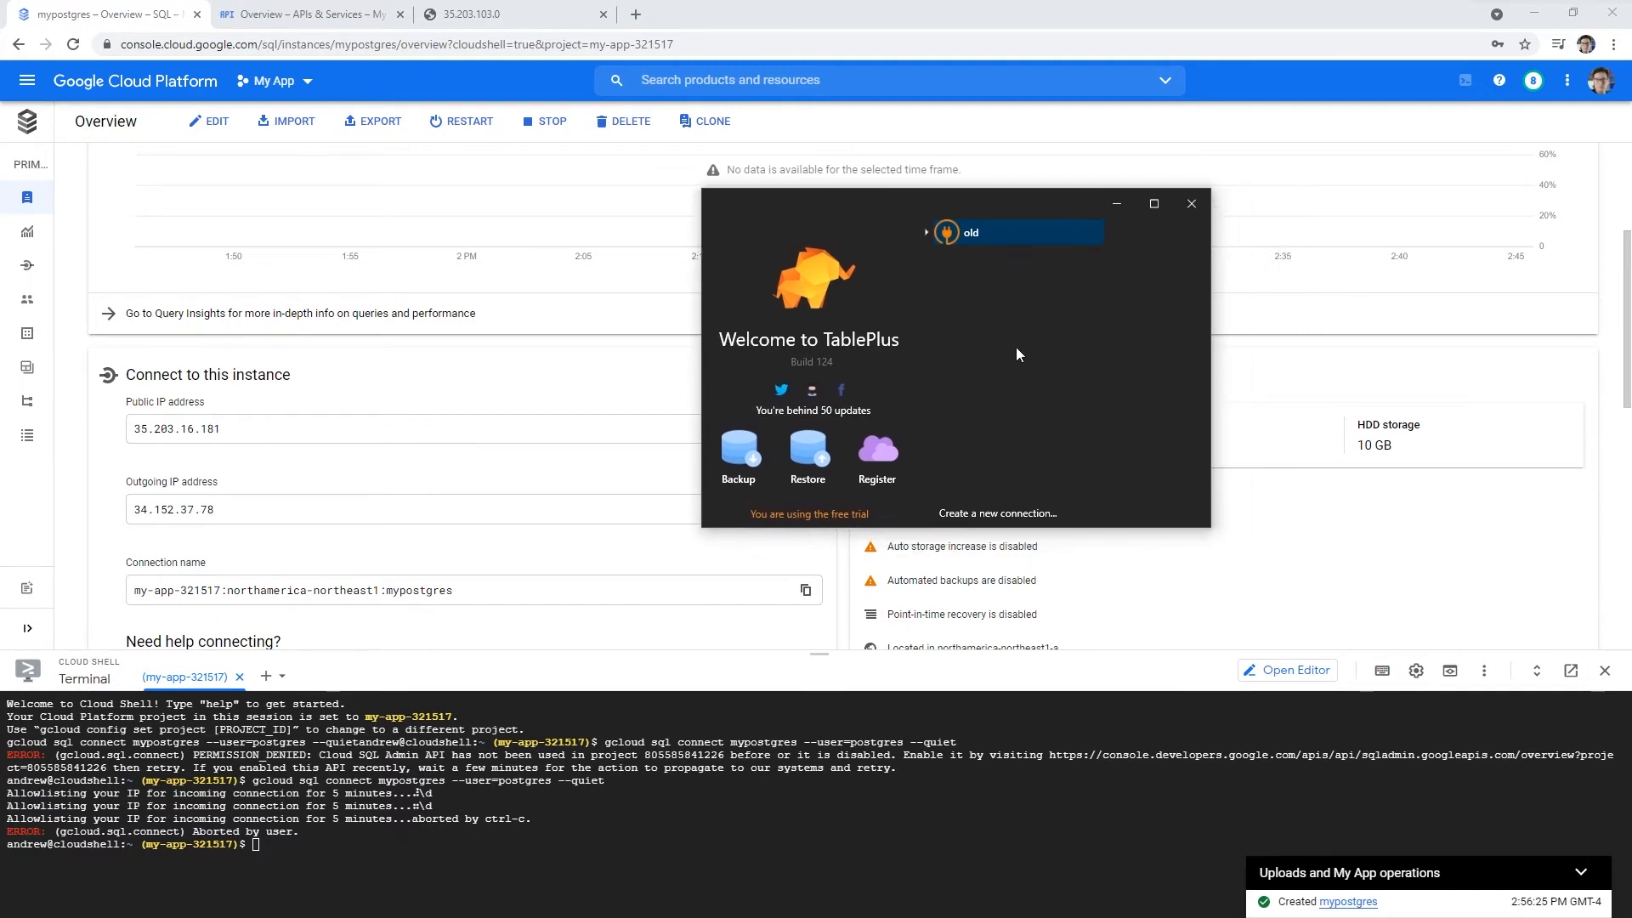
right_click(962, 294)
mouse_move(1018, 328)
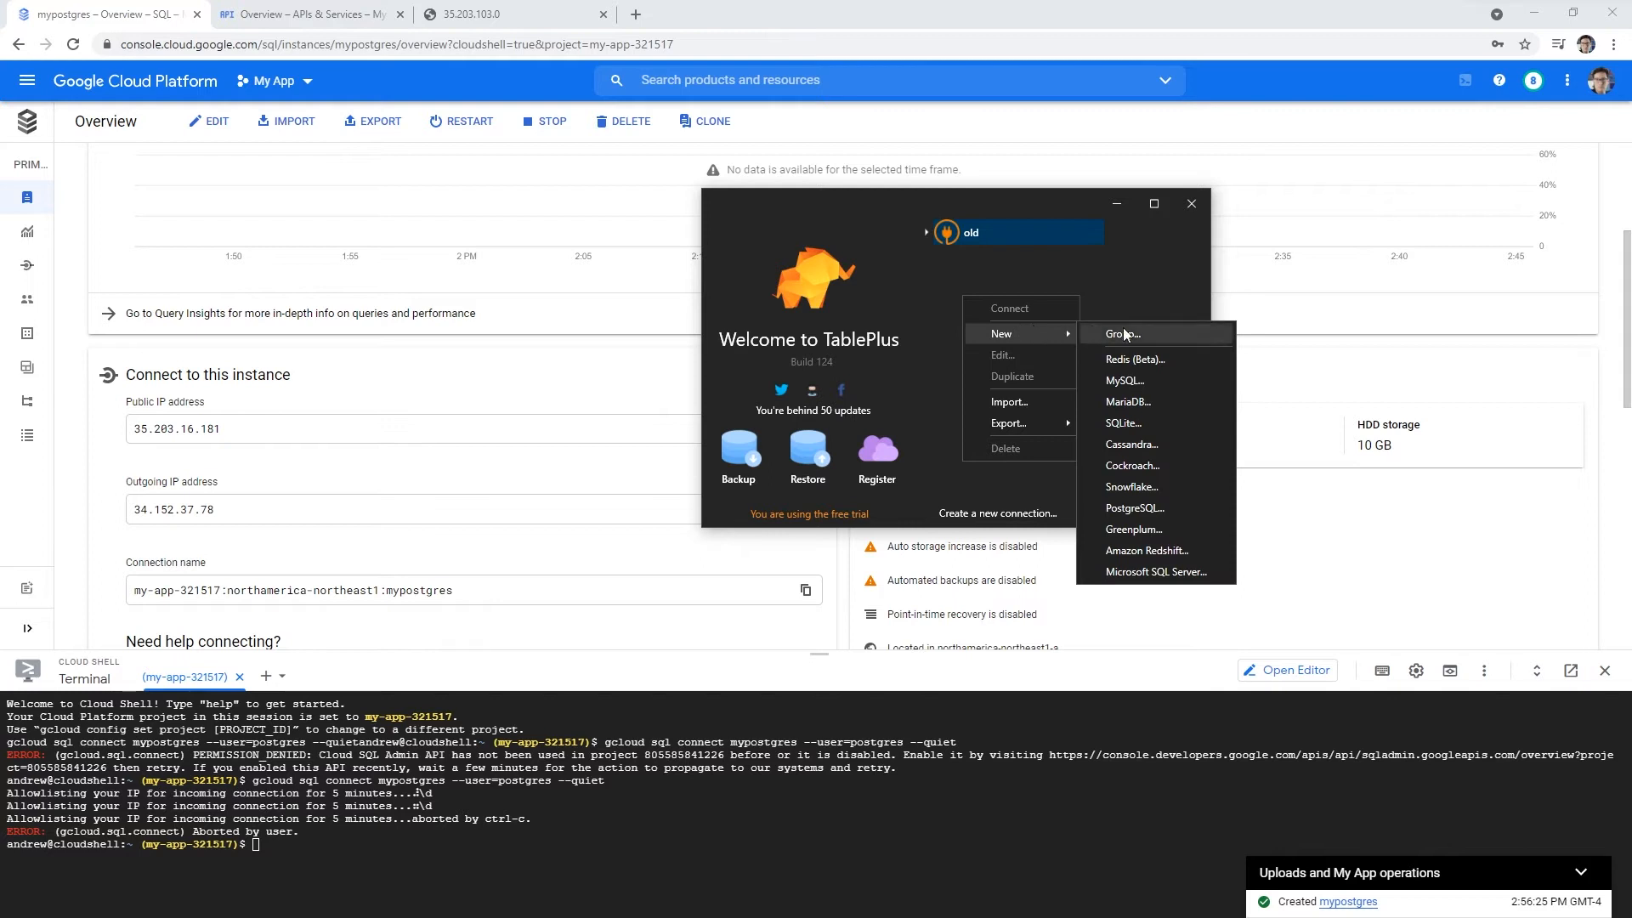
click(1163, 513)
drag(867, 146, 815, 213)
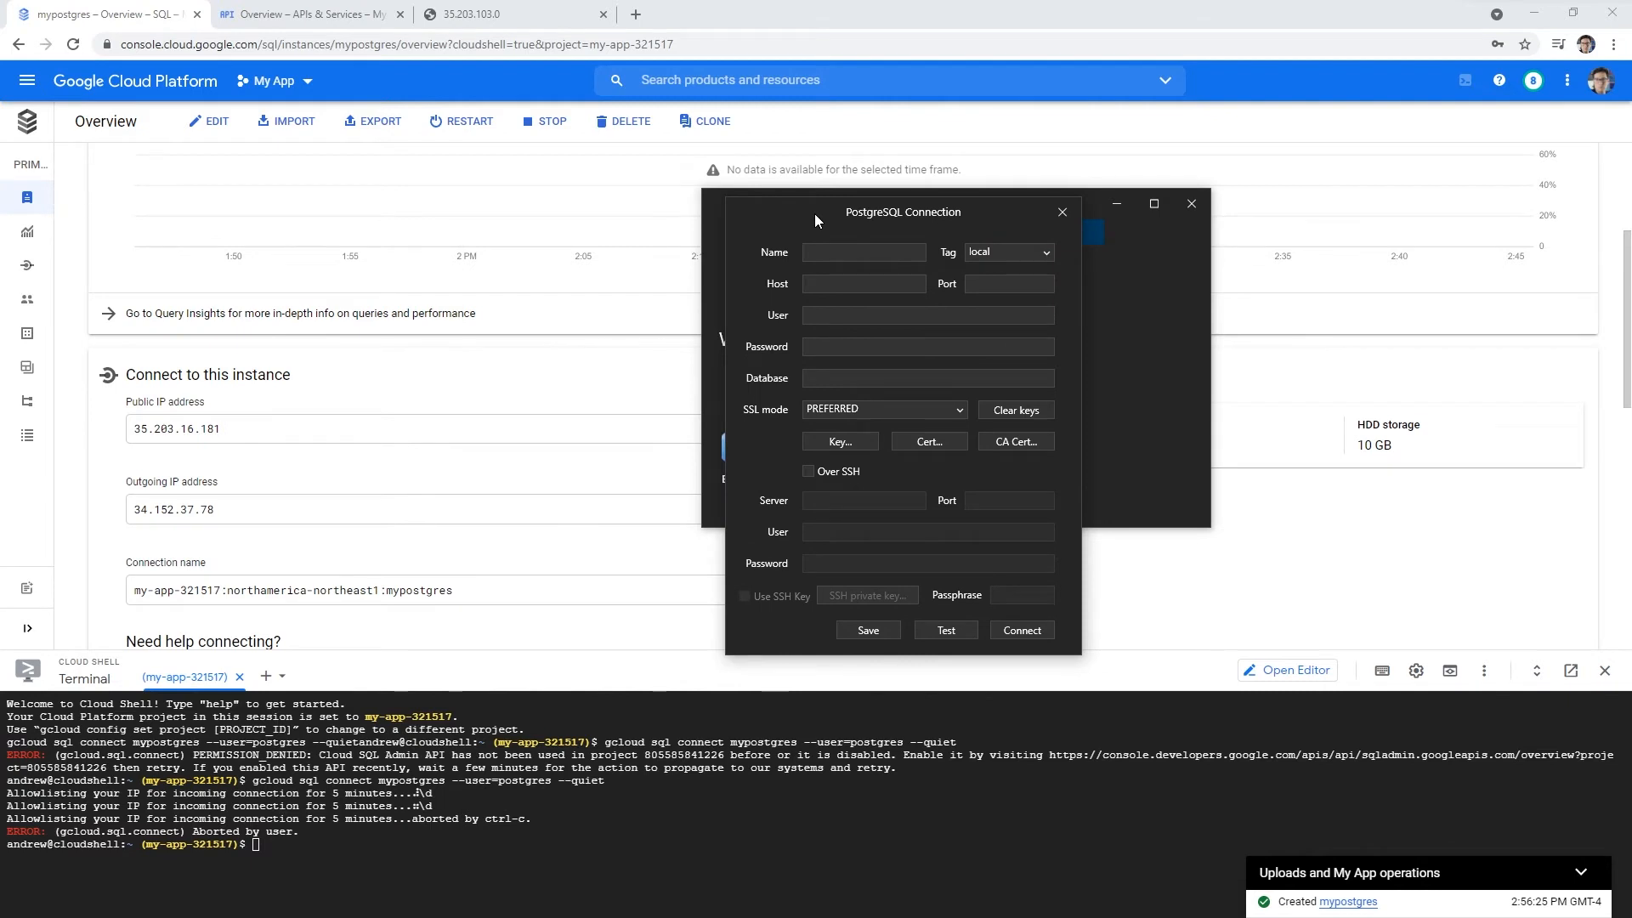
- Enter postgres as the user and paste the account password
click(835, 346)
key(shift+Tab)
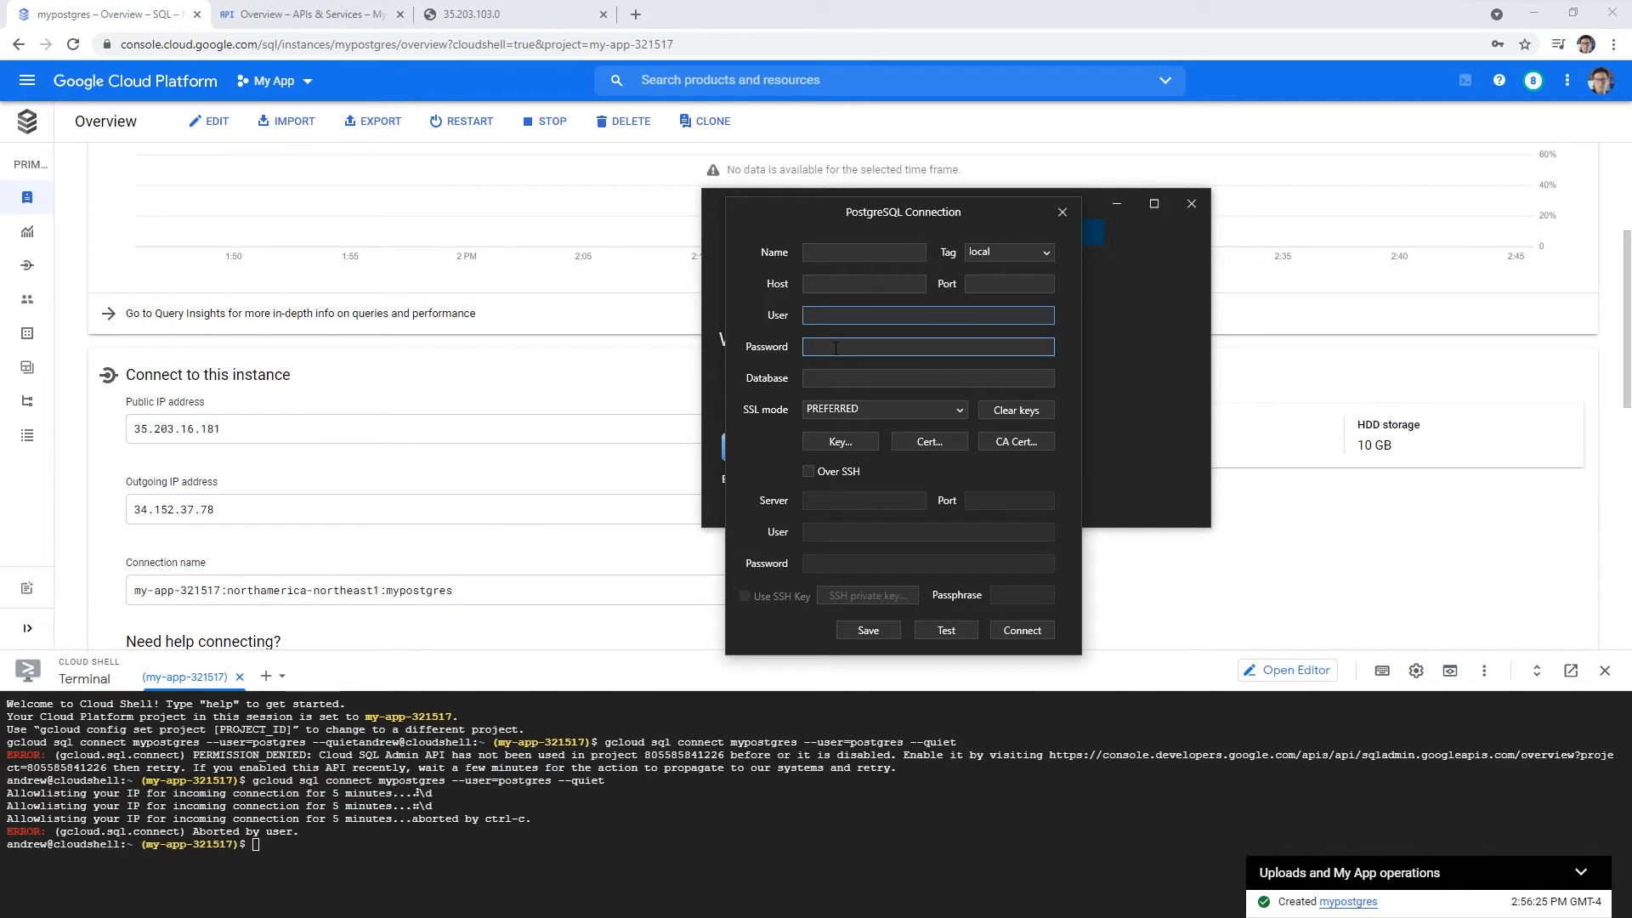
text(postgres)
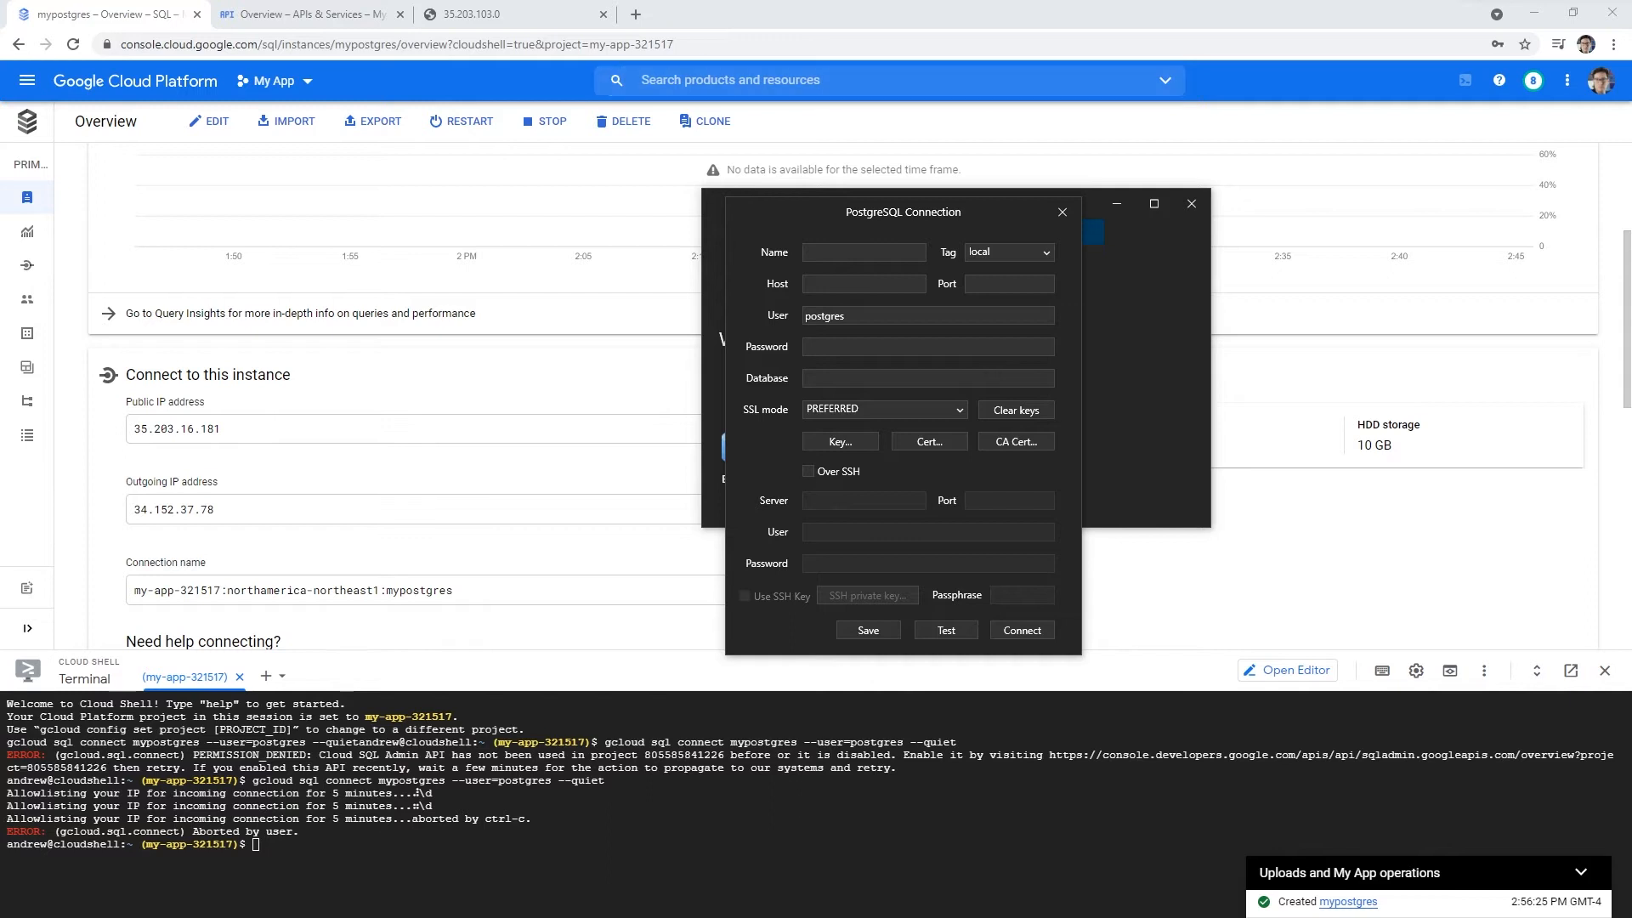
click(824, 347)
key(ctrl+v)
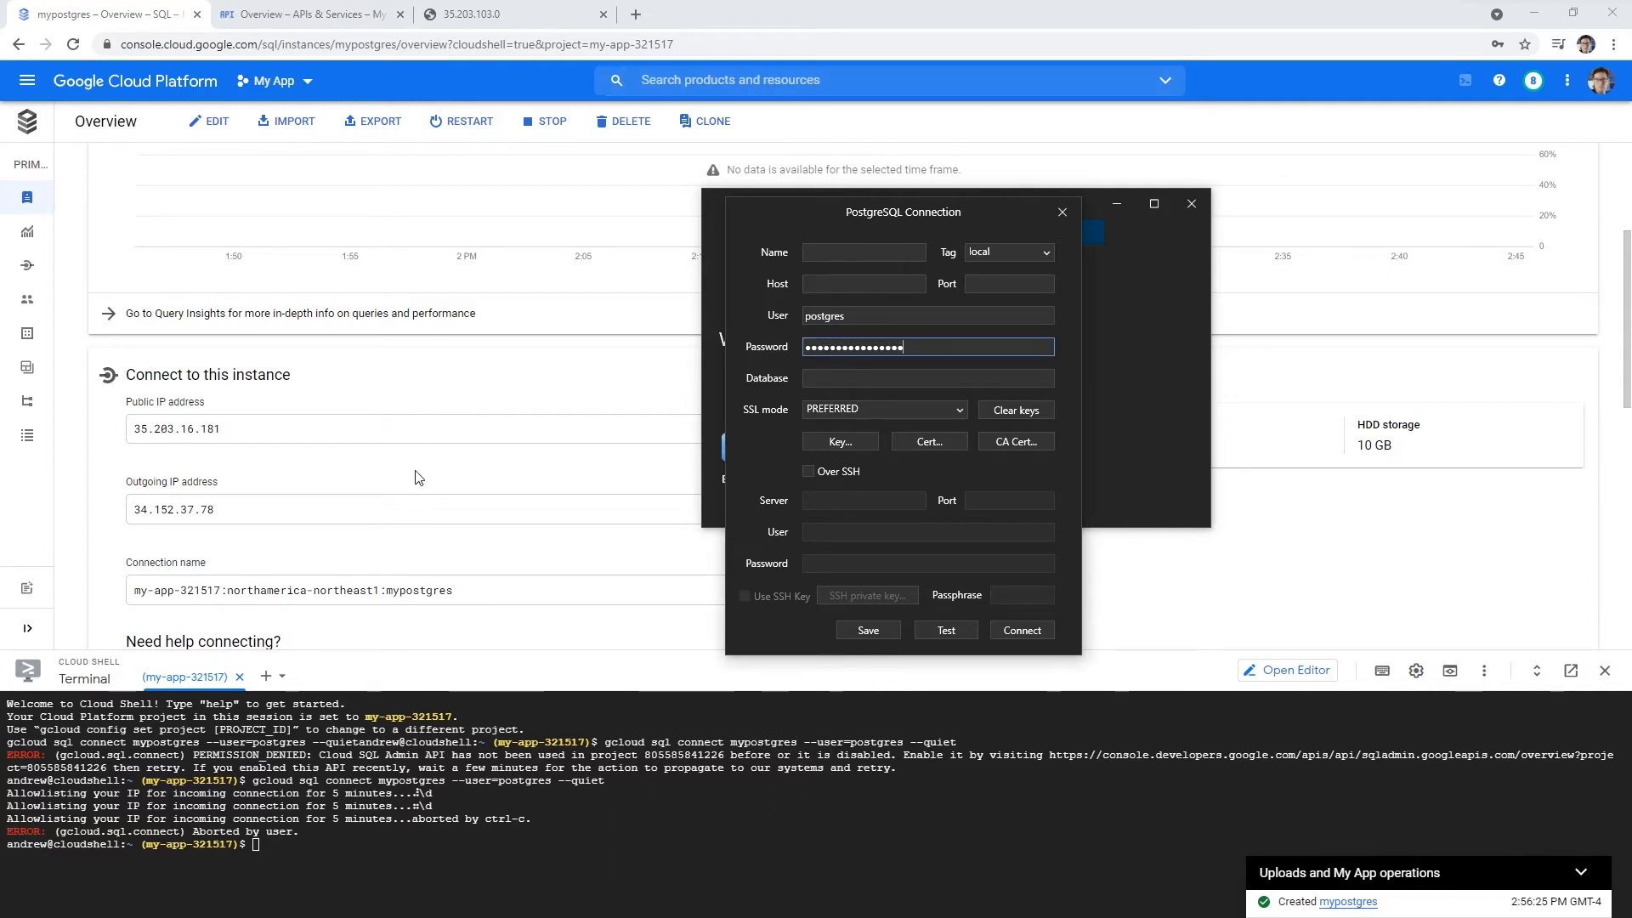
scroll(418, 477, down, 2)
scroll(446, 544, up, 5)
scroll(450, 571, down, 3)
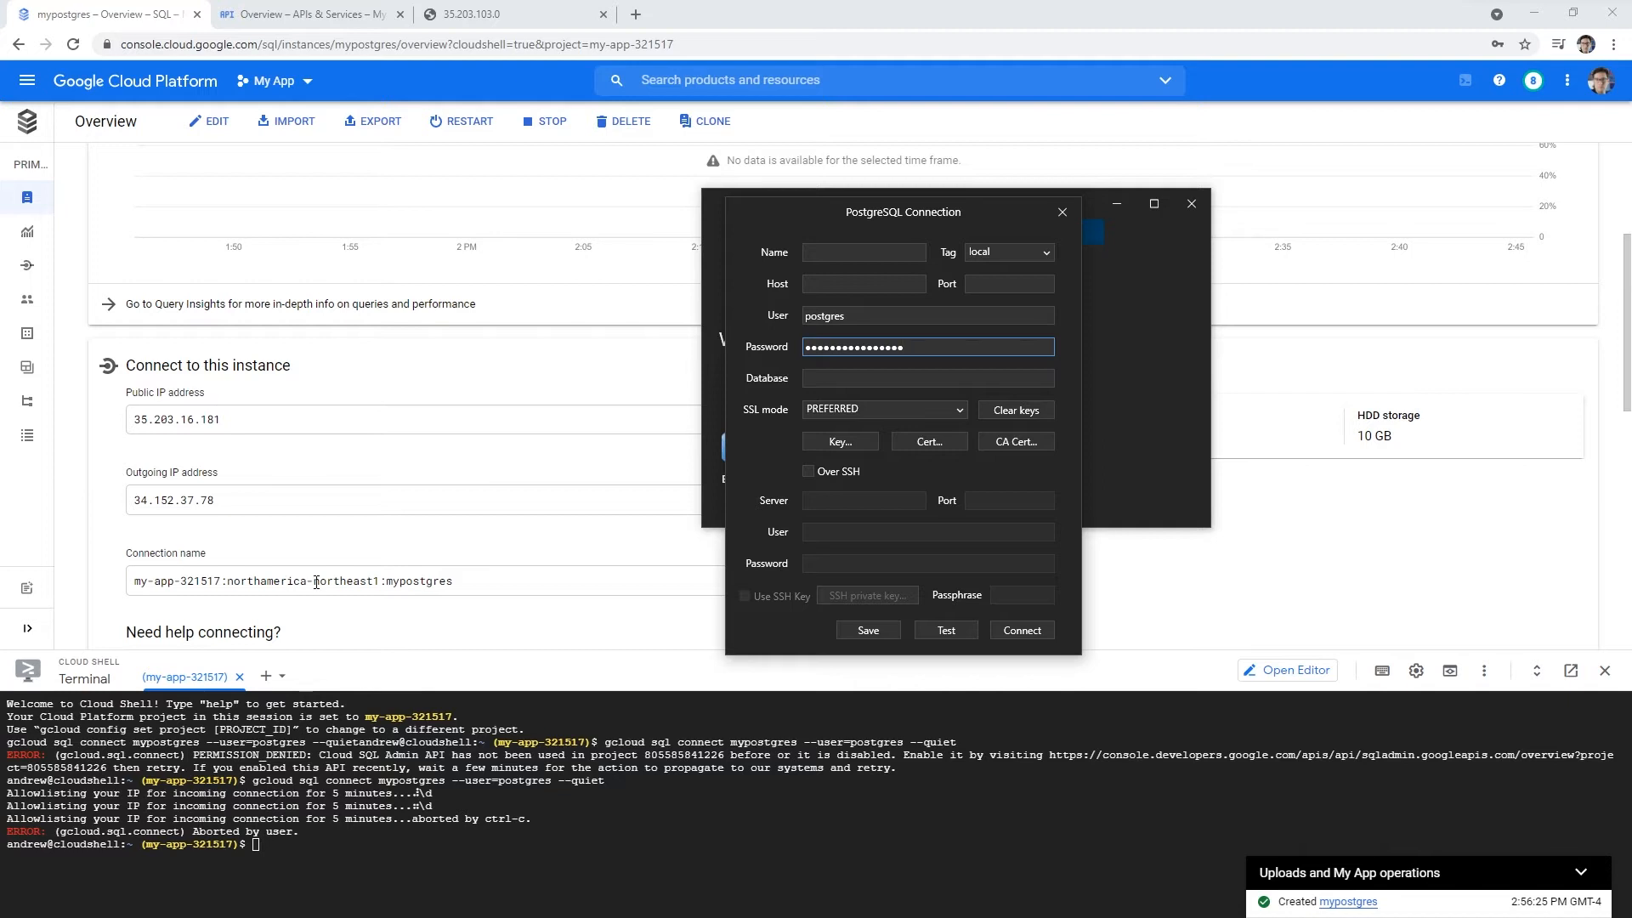
scroll(316, 583, down, 1)
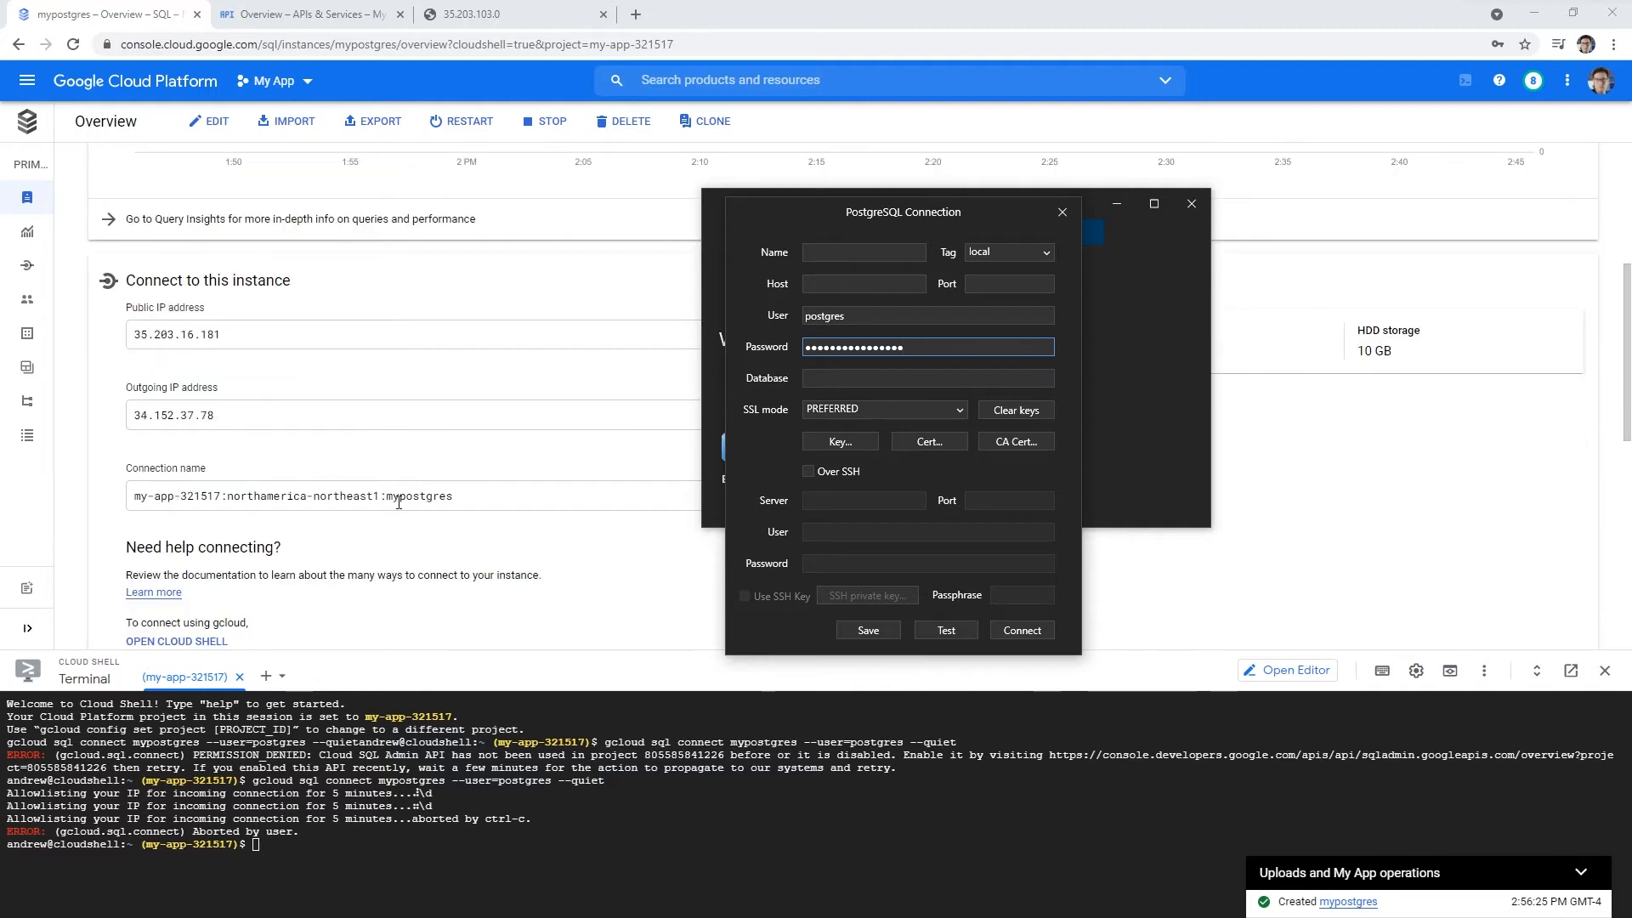
scroll(415, 545, down, 2)
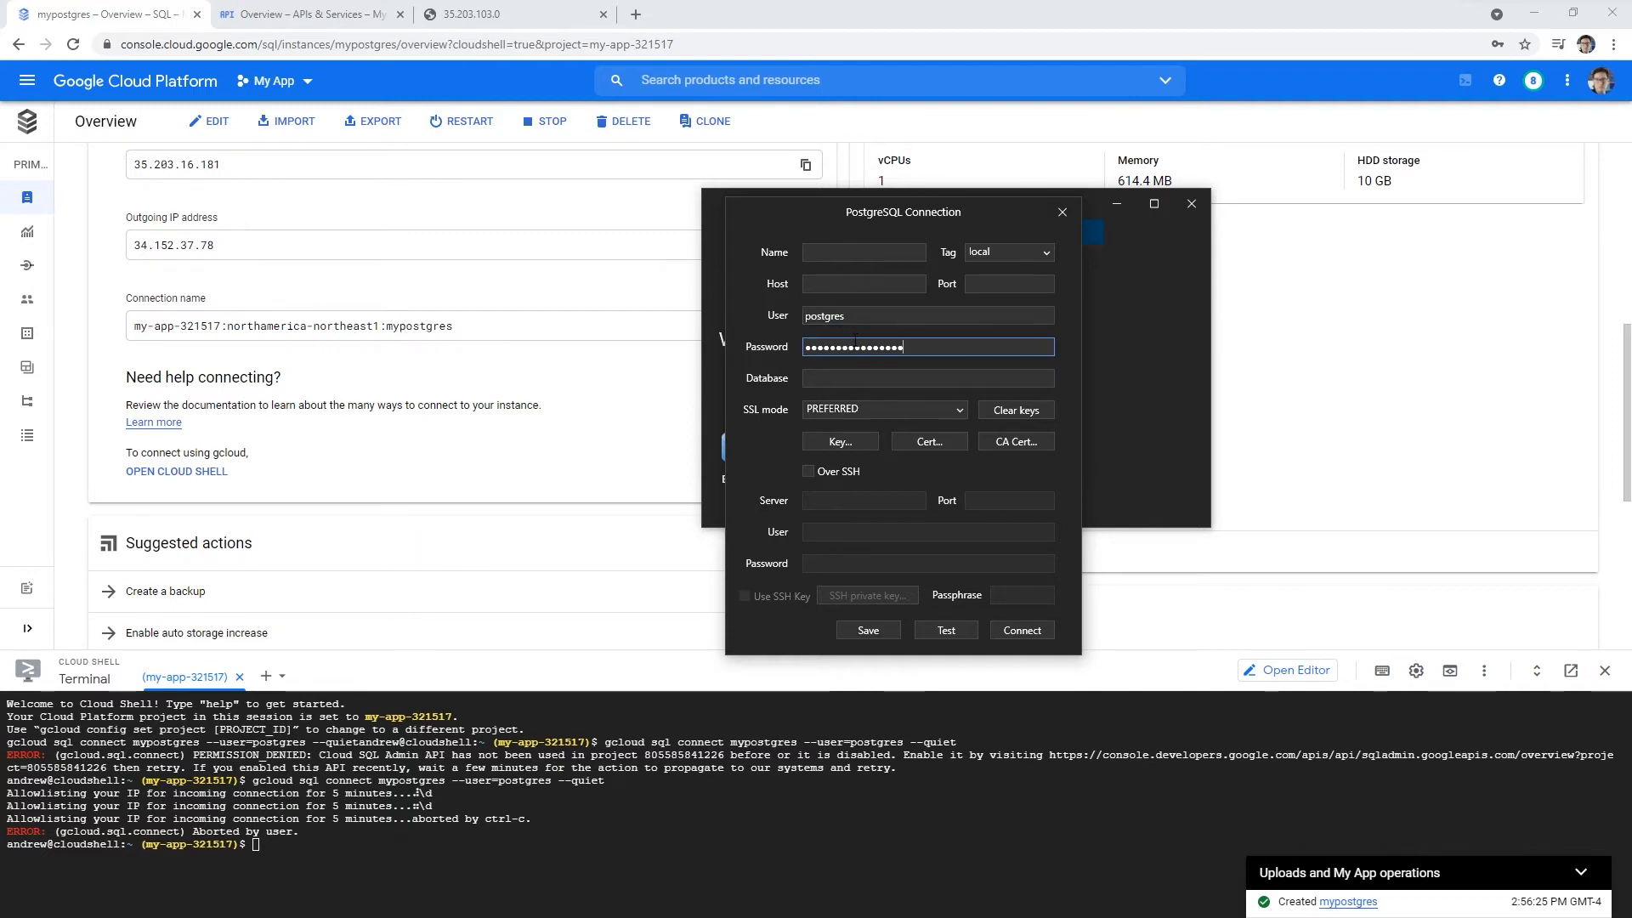
- Enter mypostgres as the database name
click(842, 286)
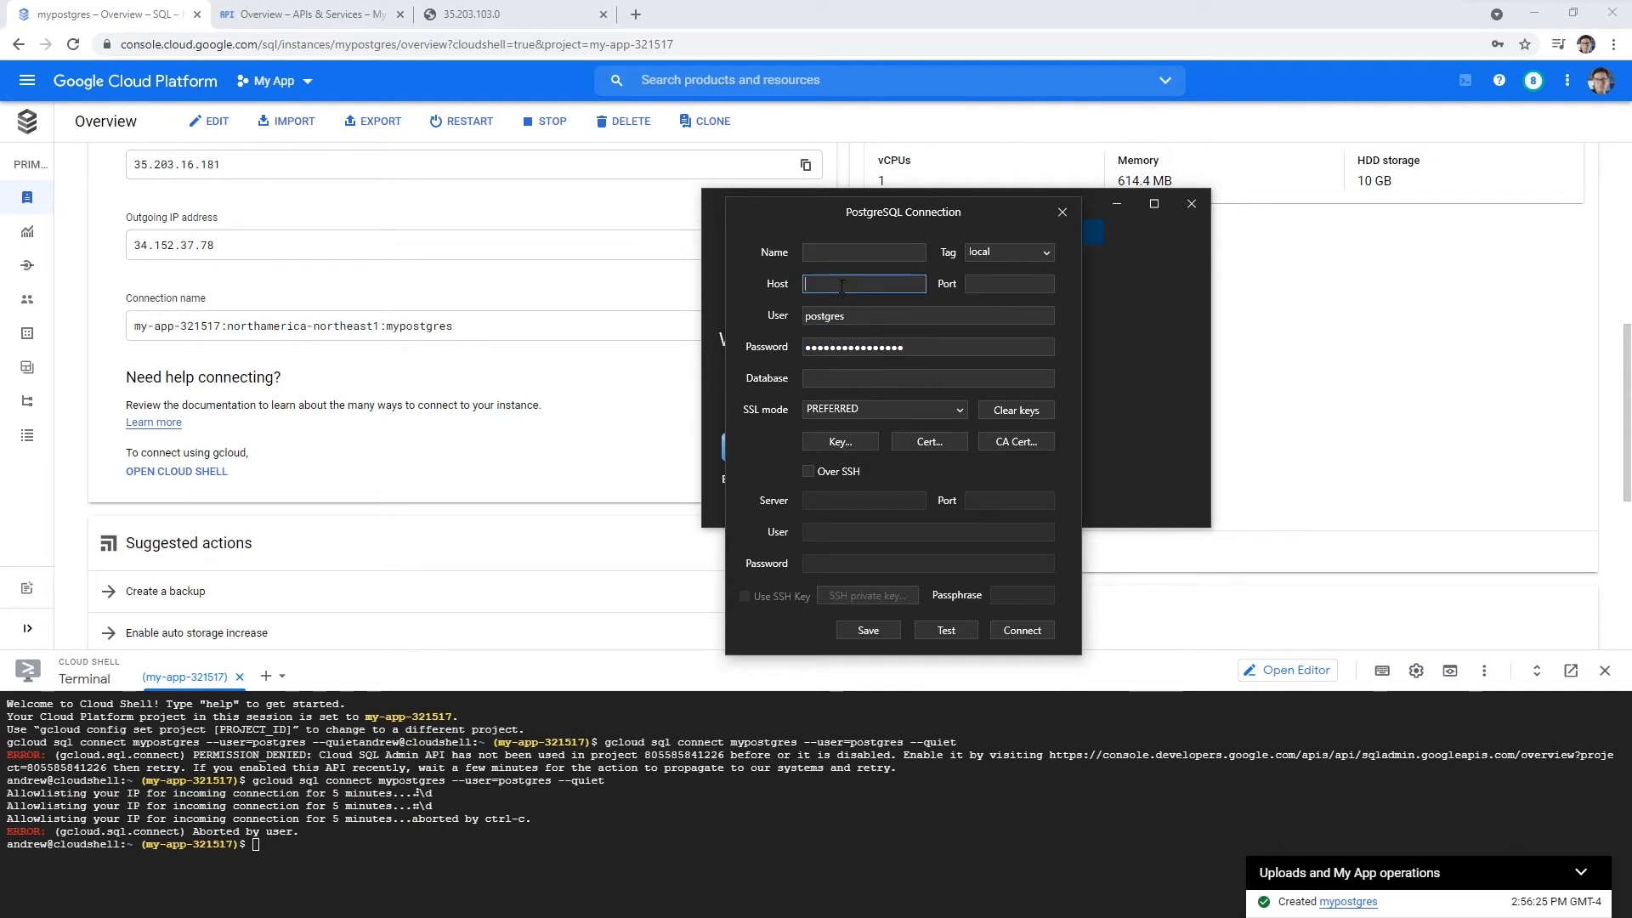
click(895, 380)
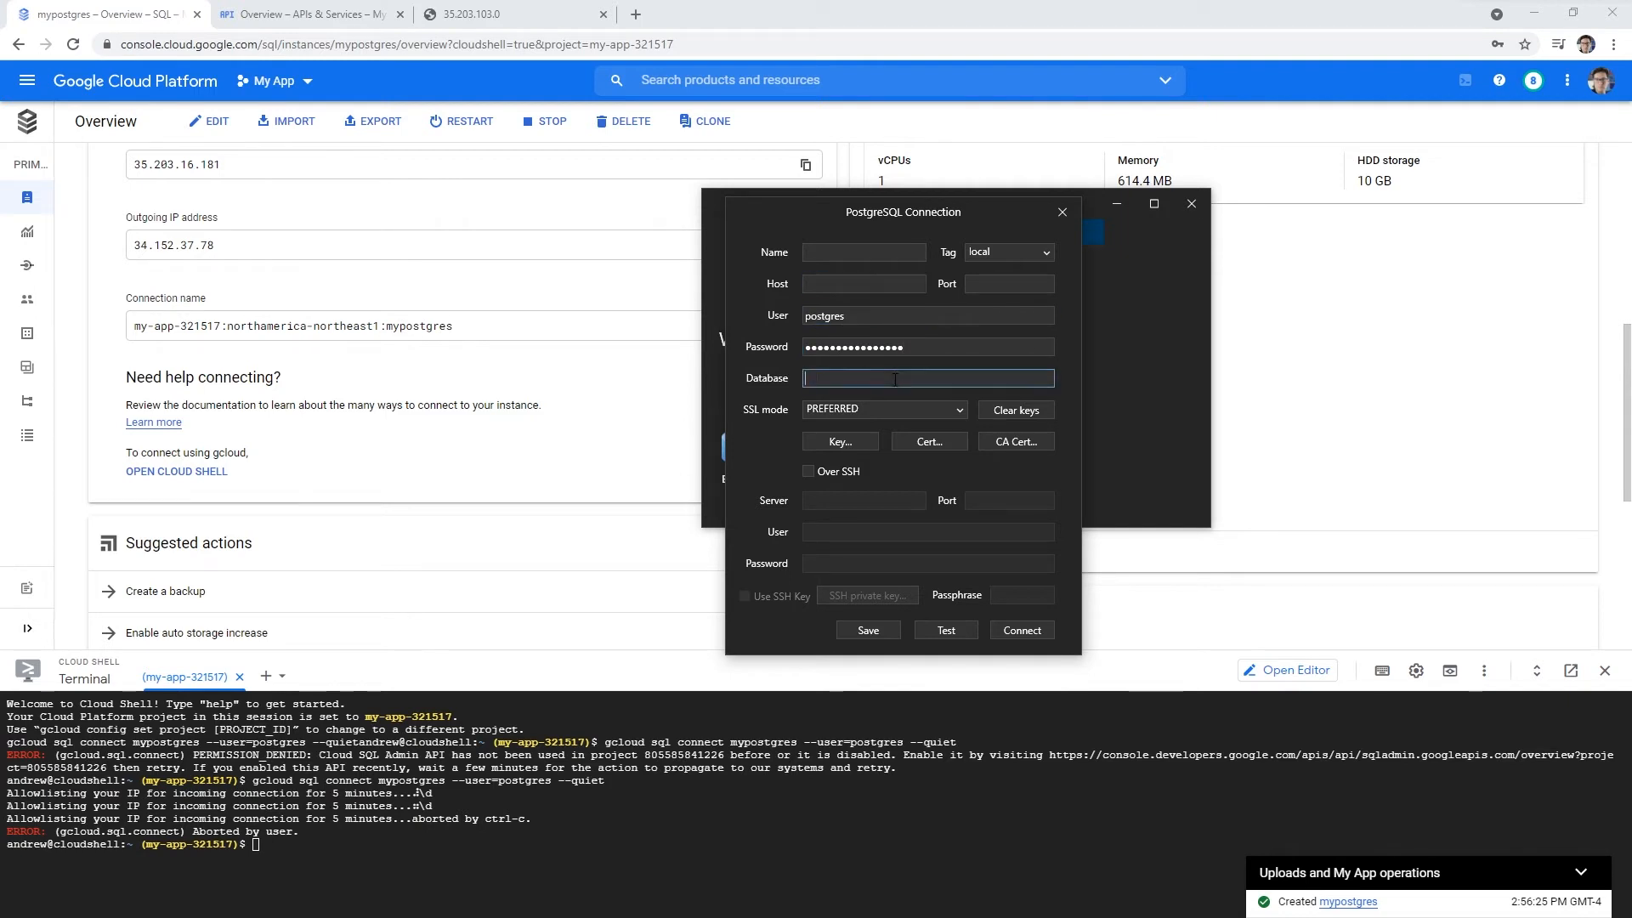
text(mypostgres)
scroll(430, 387, up, 2)
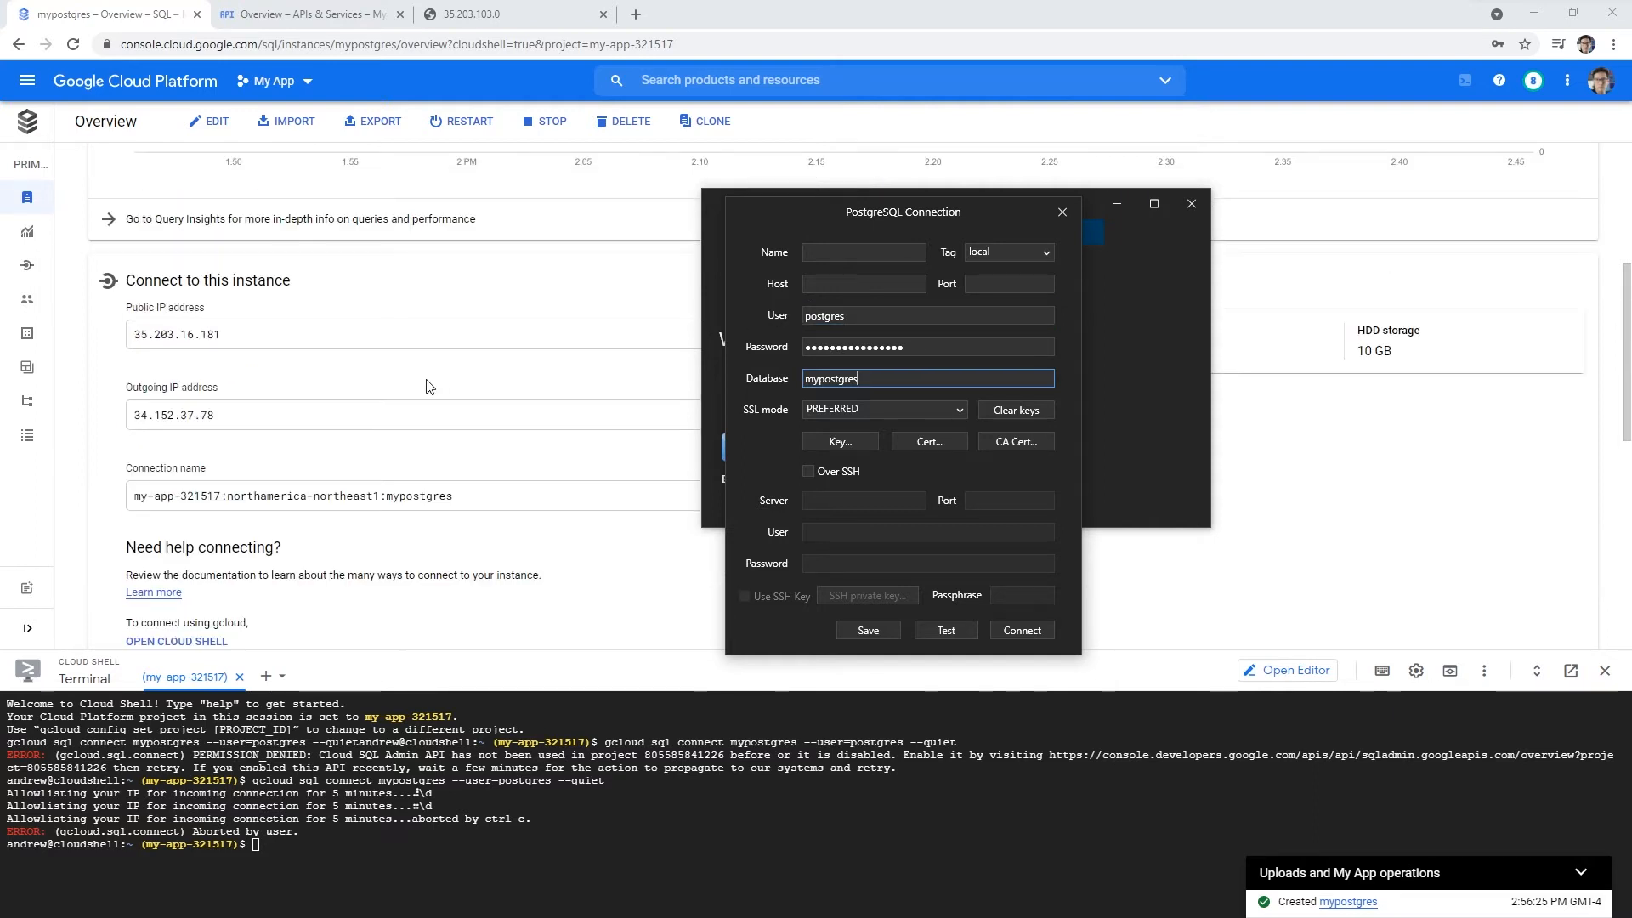
scroll(298, 408, up, 2)
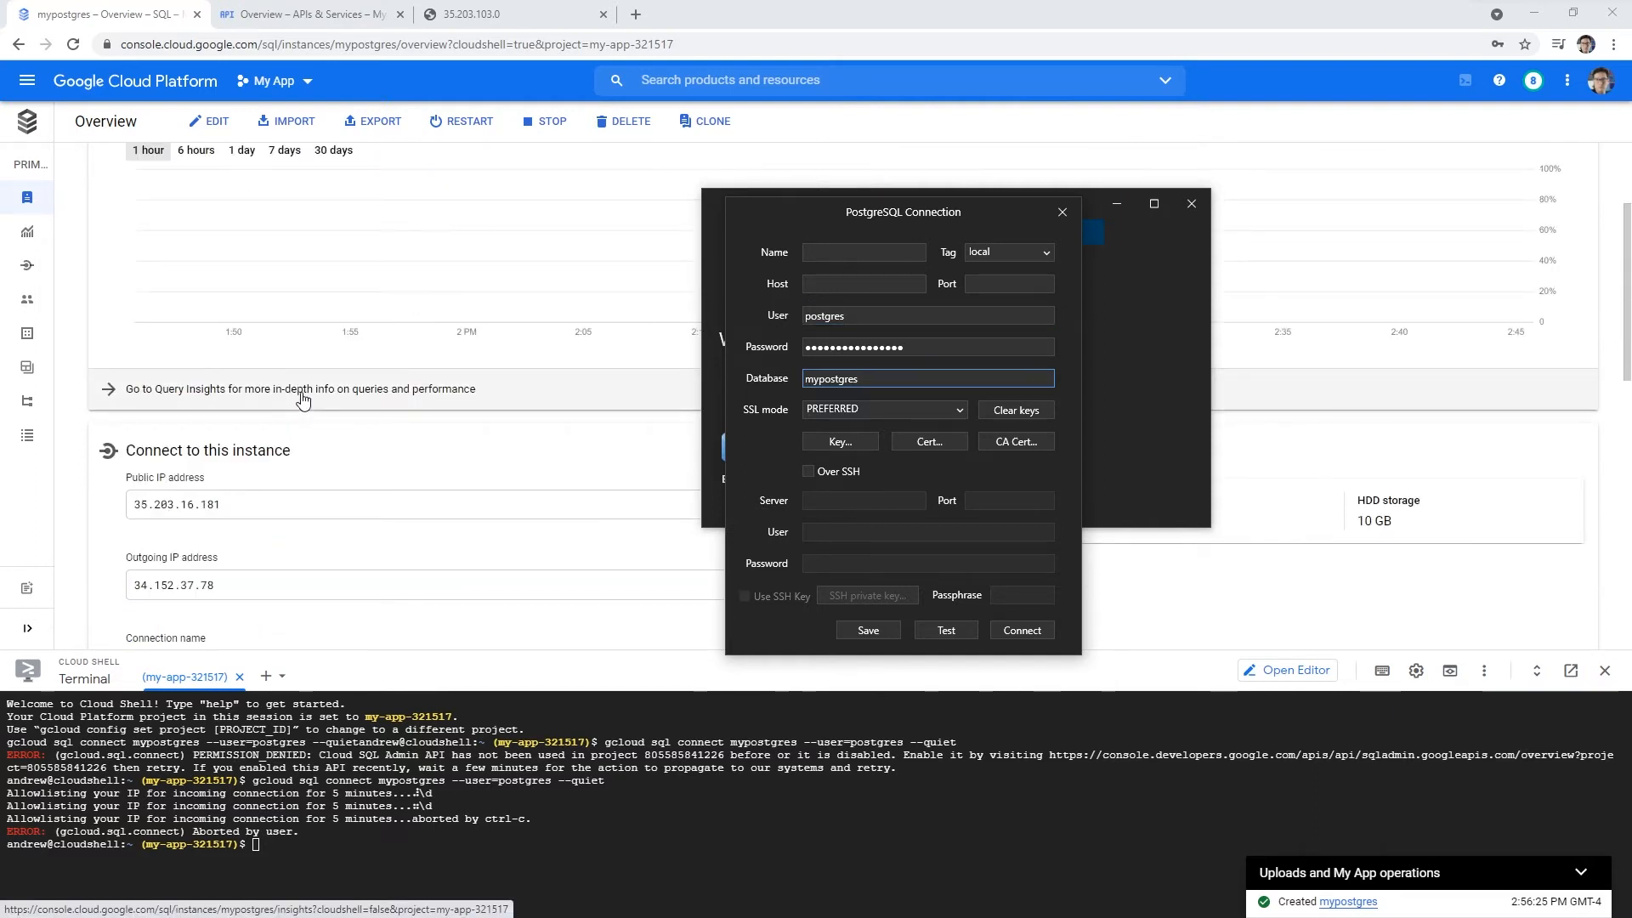
scroll(303, 399, down, 1)
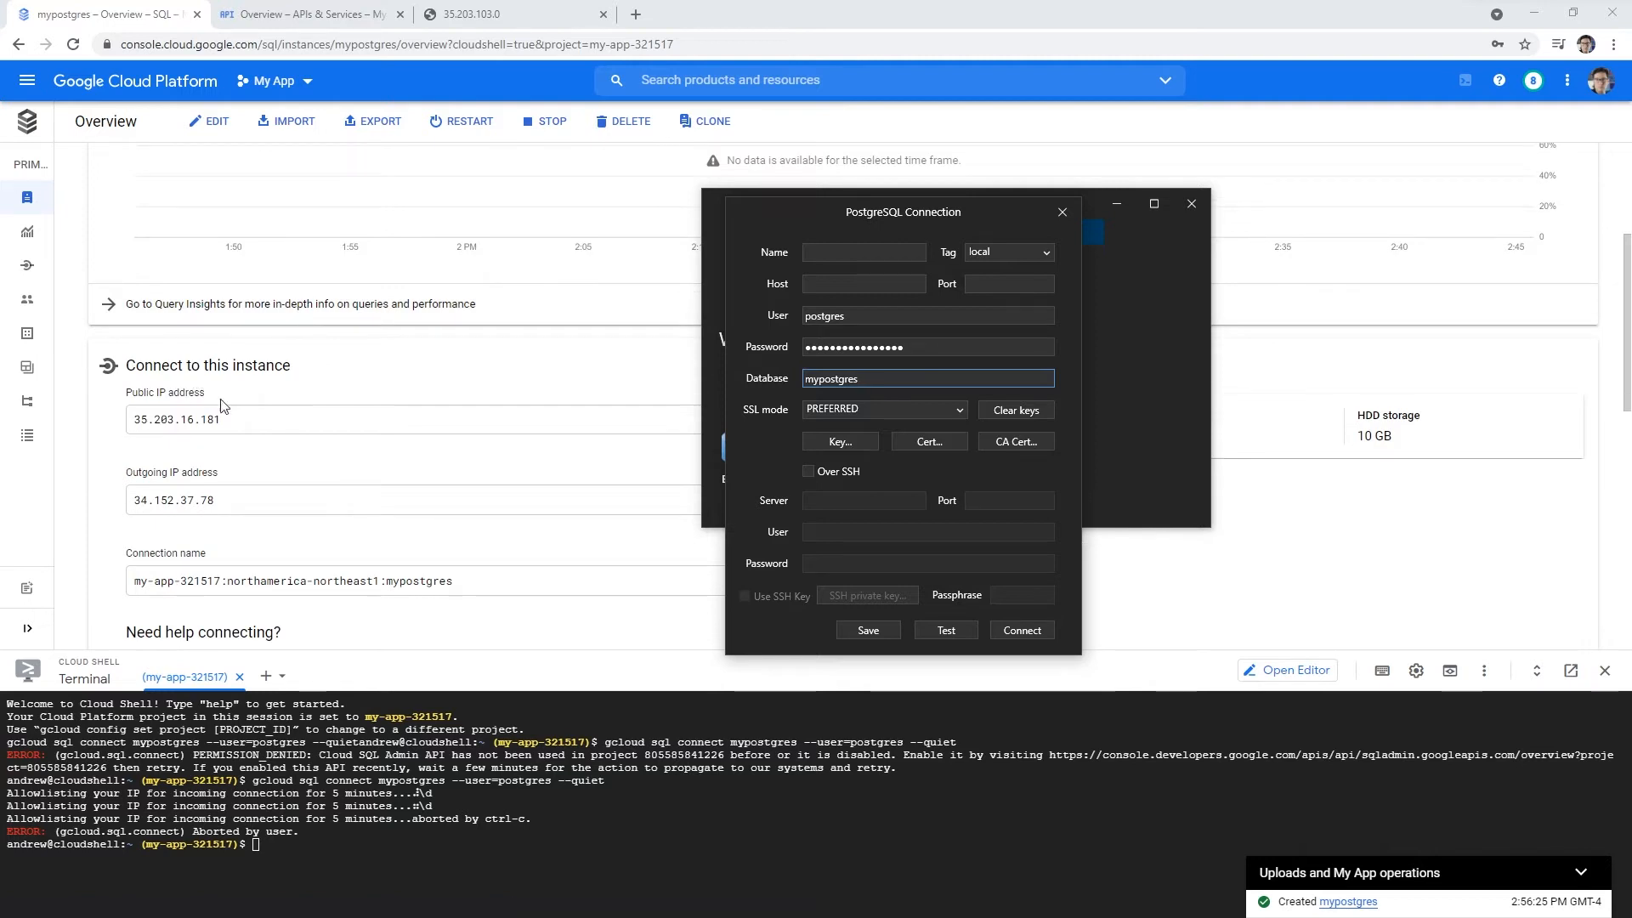
- Set host 35.203.16.181, connection name GCPMyPostgres, and port 5432
click(847, 284)
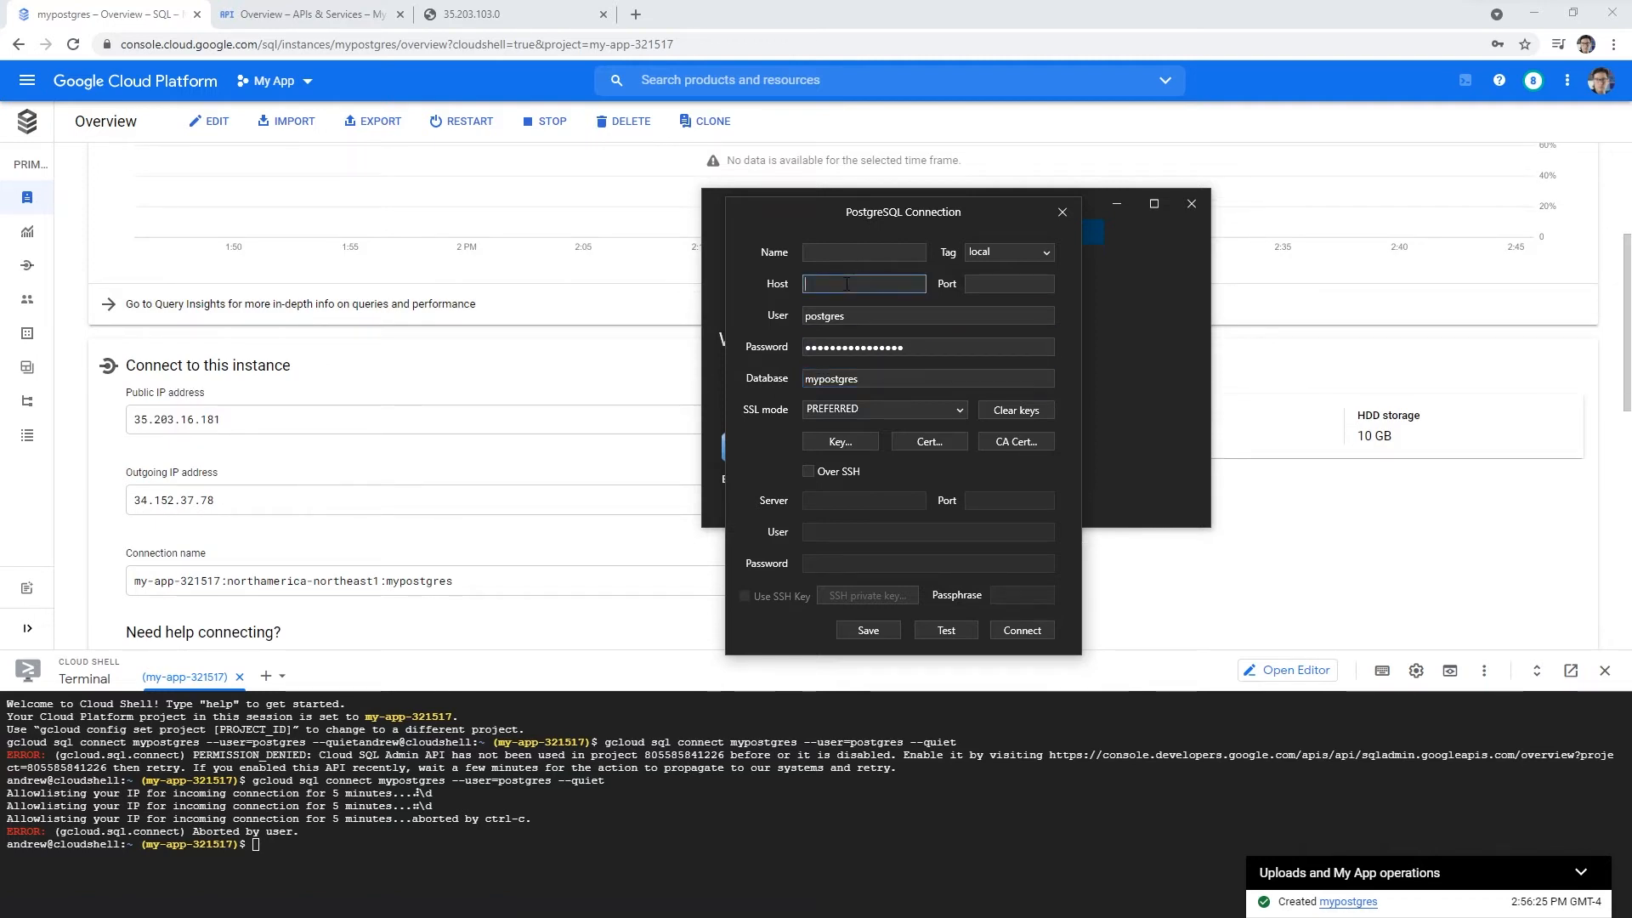
text(35.203.1)
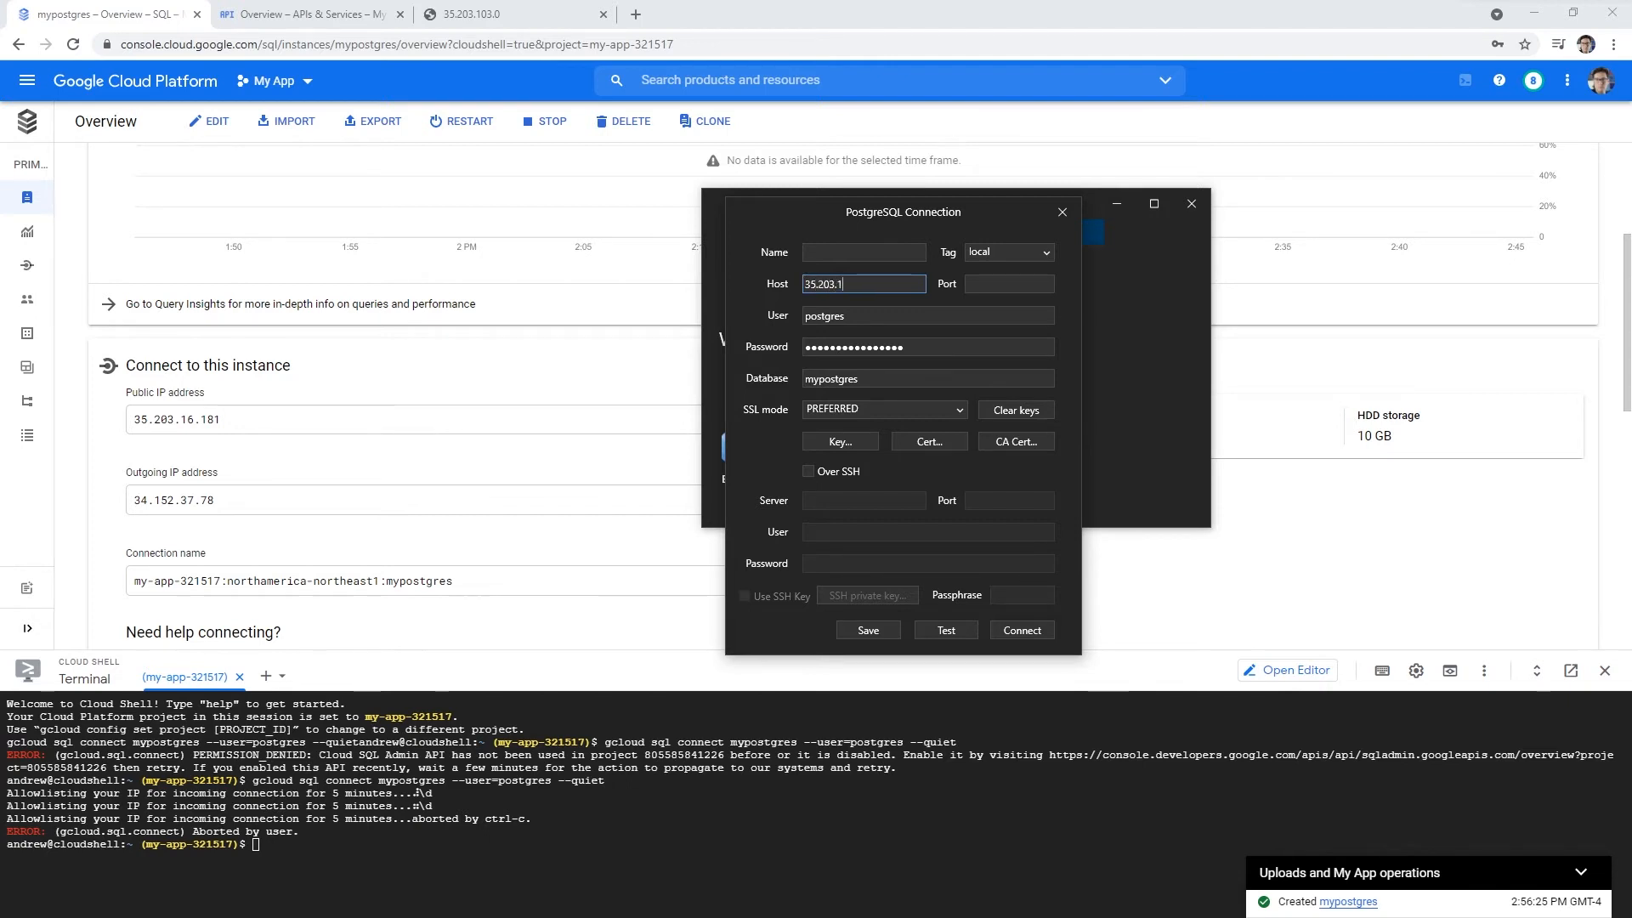
text(6.181)
click(893, 252)
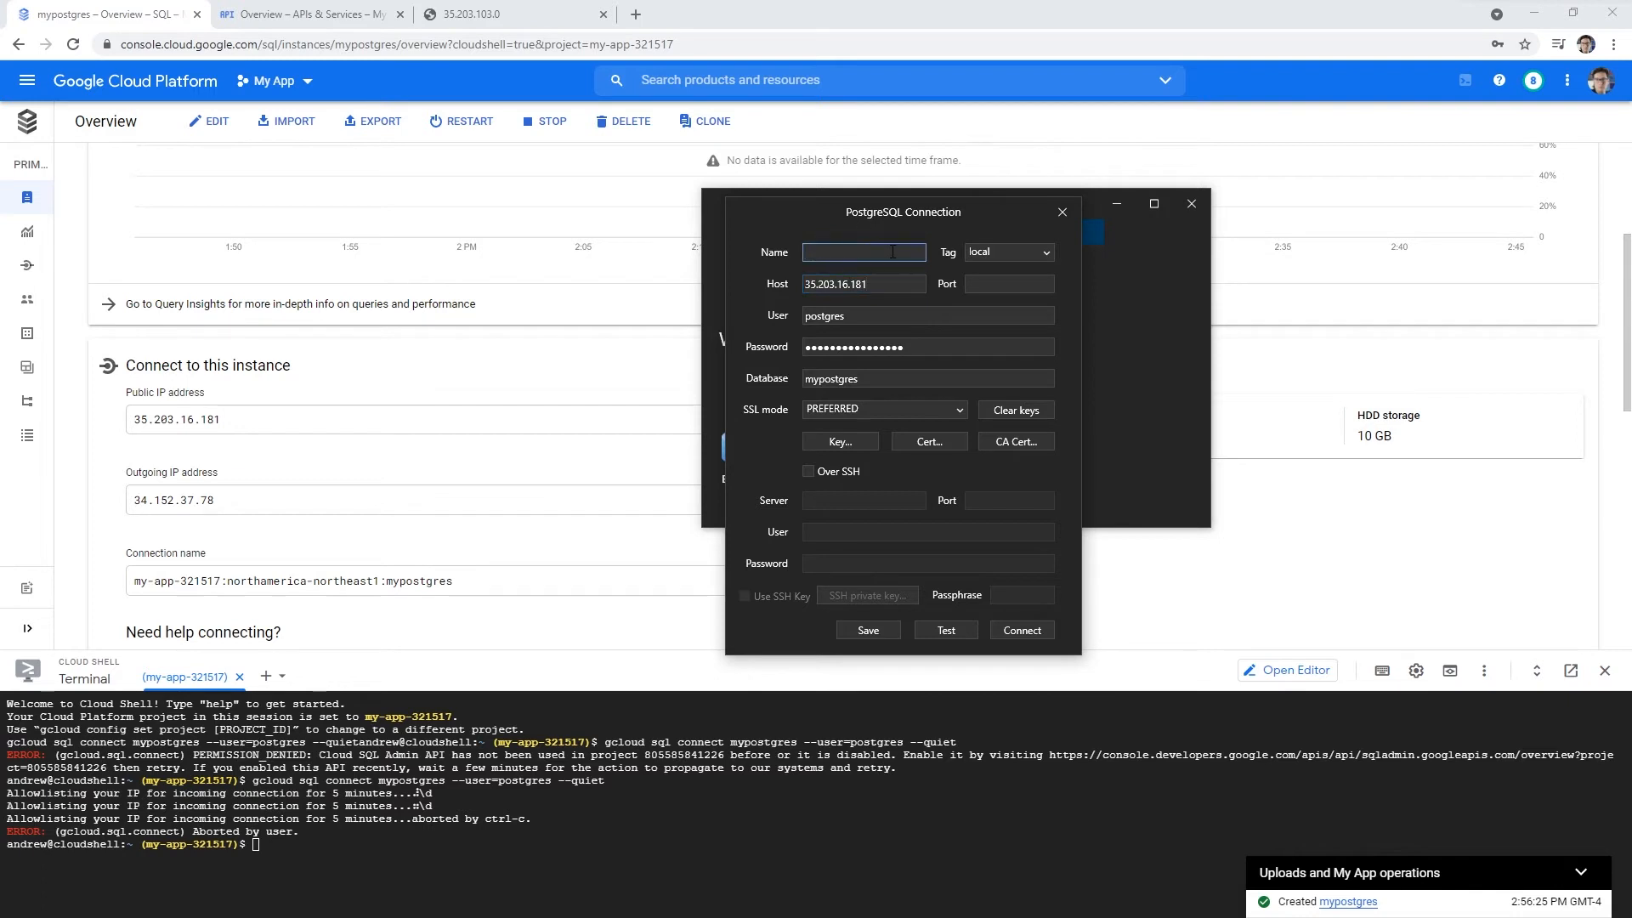
text(GCPMyPostgres)
scroll(489, 513, down, 2)
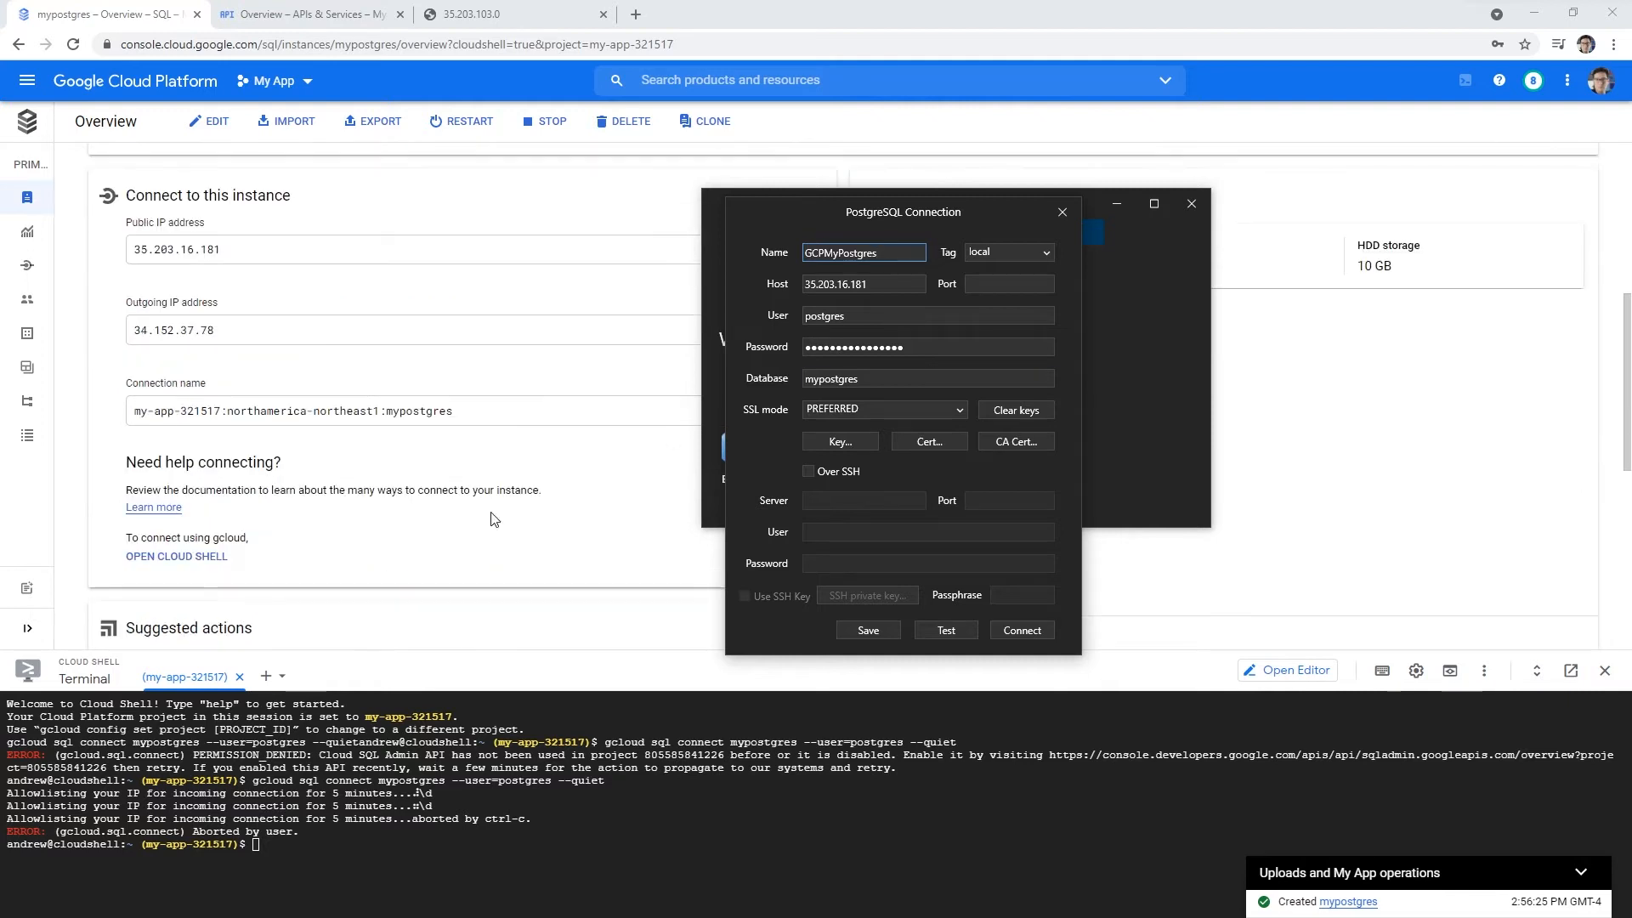
click(999, 286)
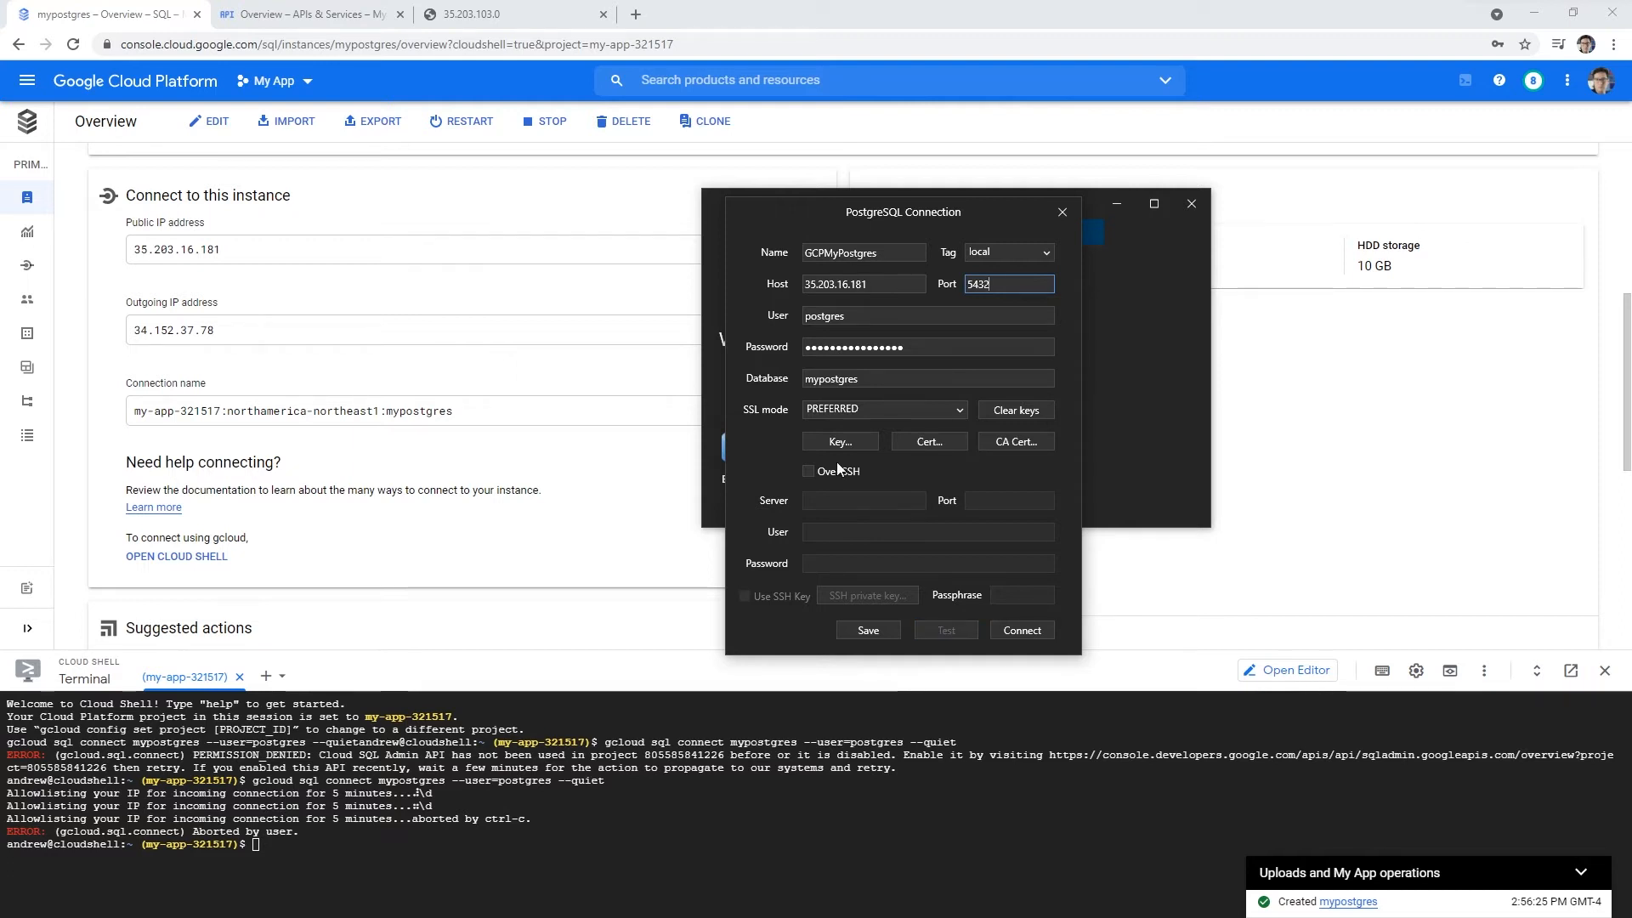
drag(966, 207, 943, 168)
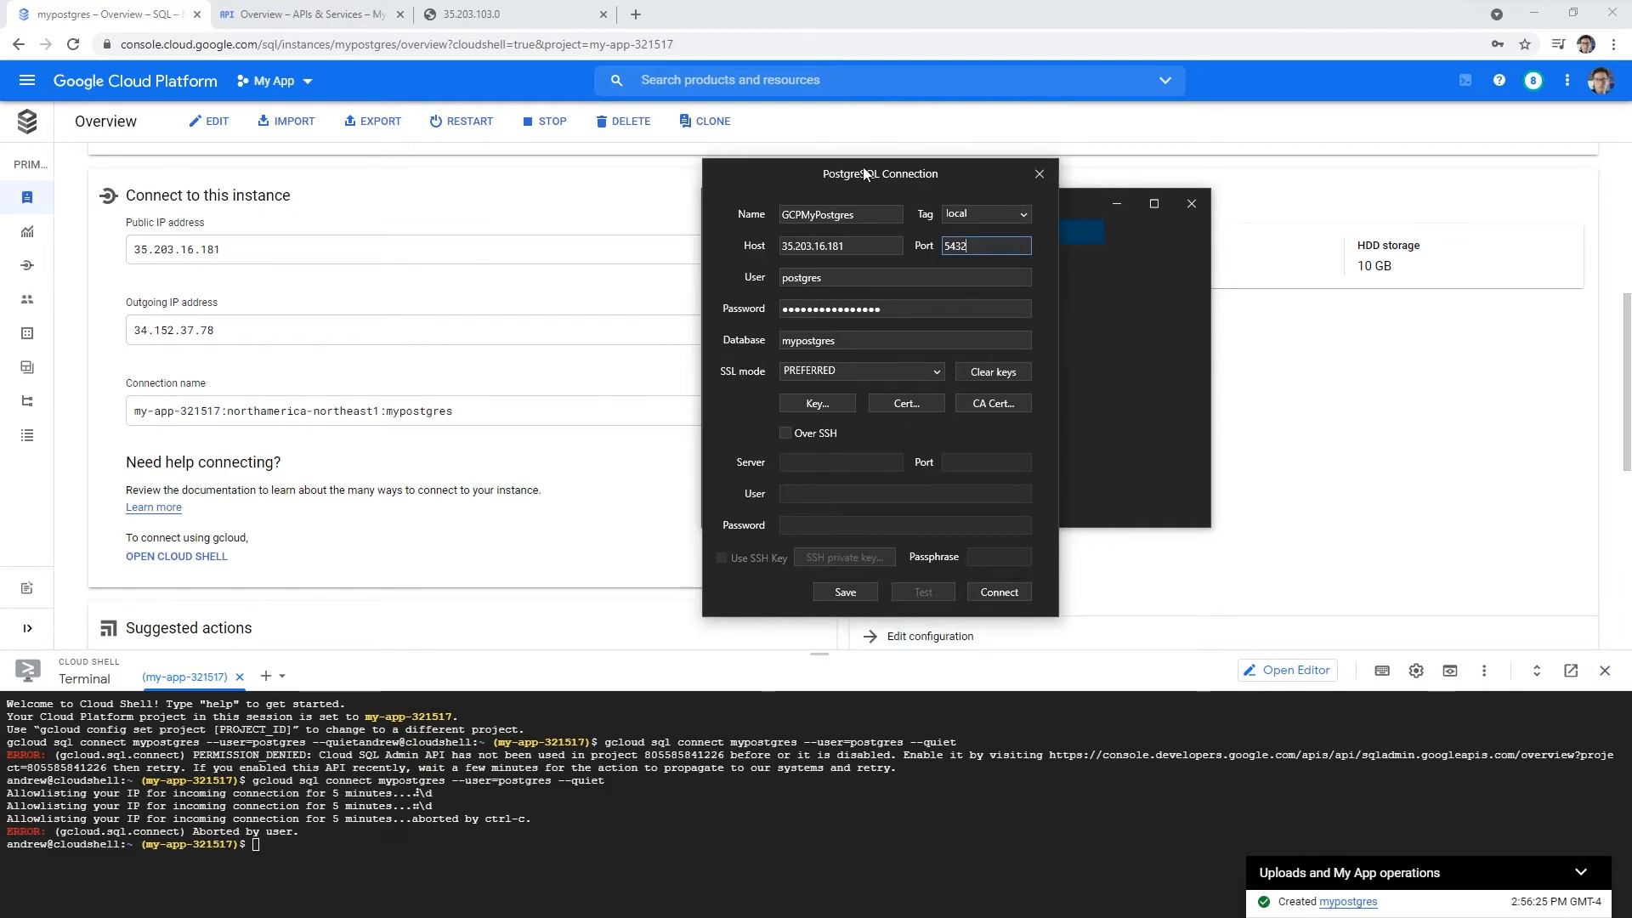
drag(789, 179, 852, 163)
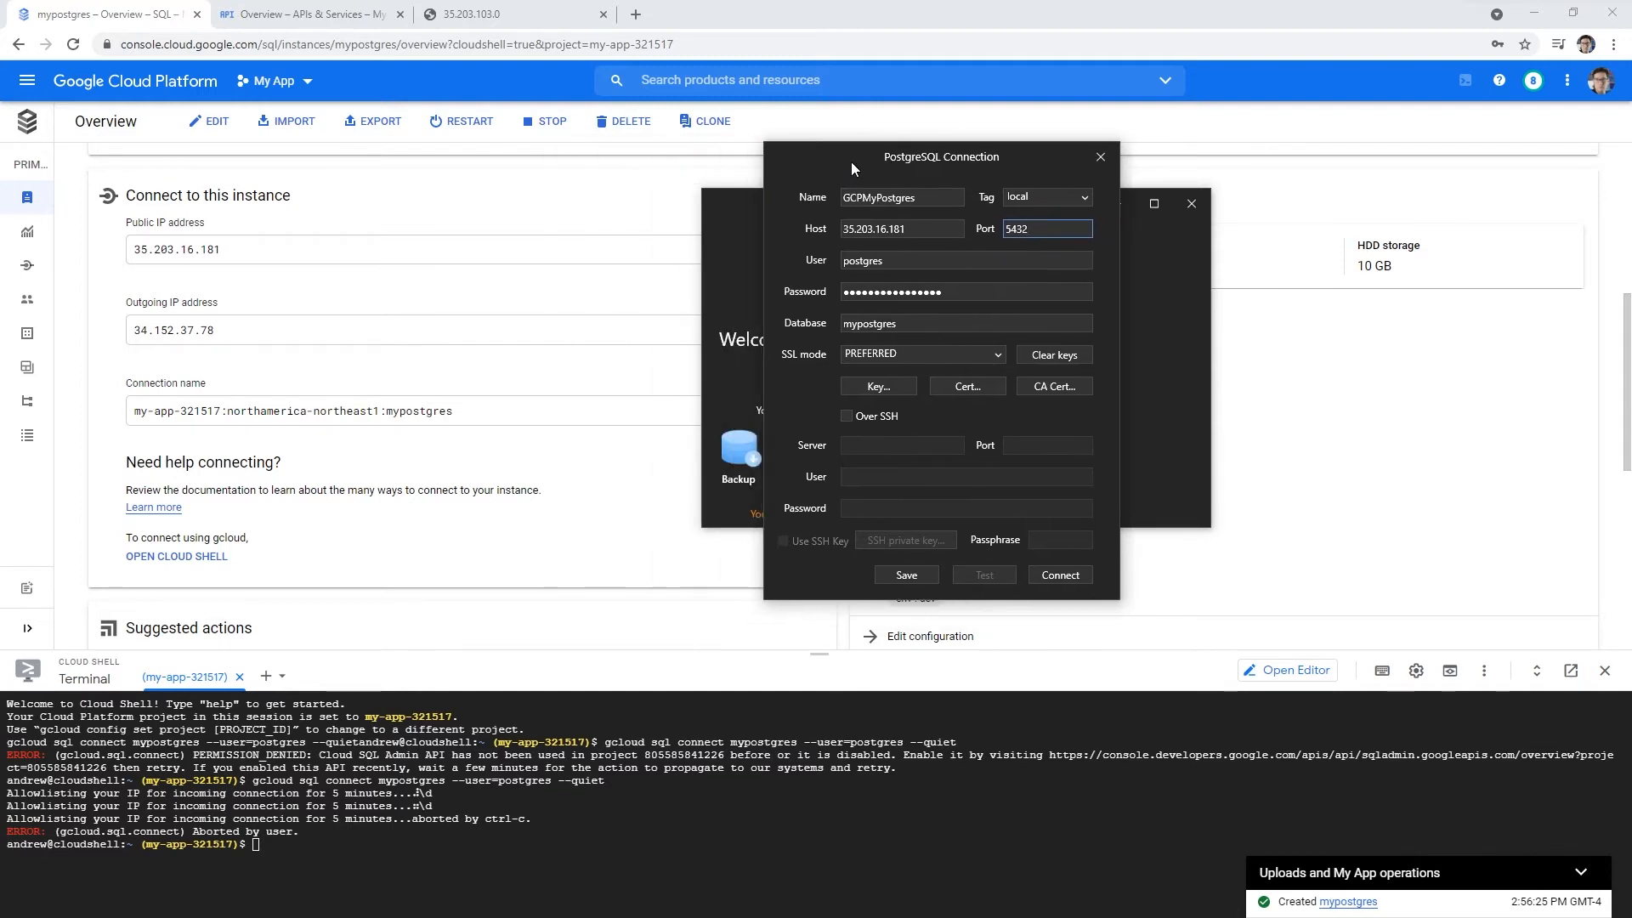
- Try connecting to GCPMyPostgres, dismiss the driver timeout error, and move TablePlus off screen
click(1069, 579)
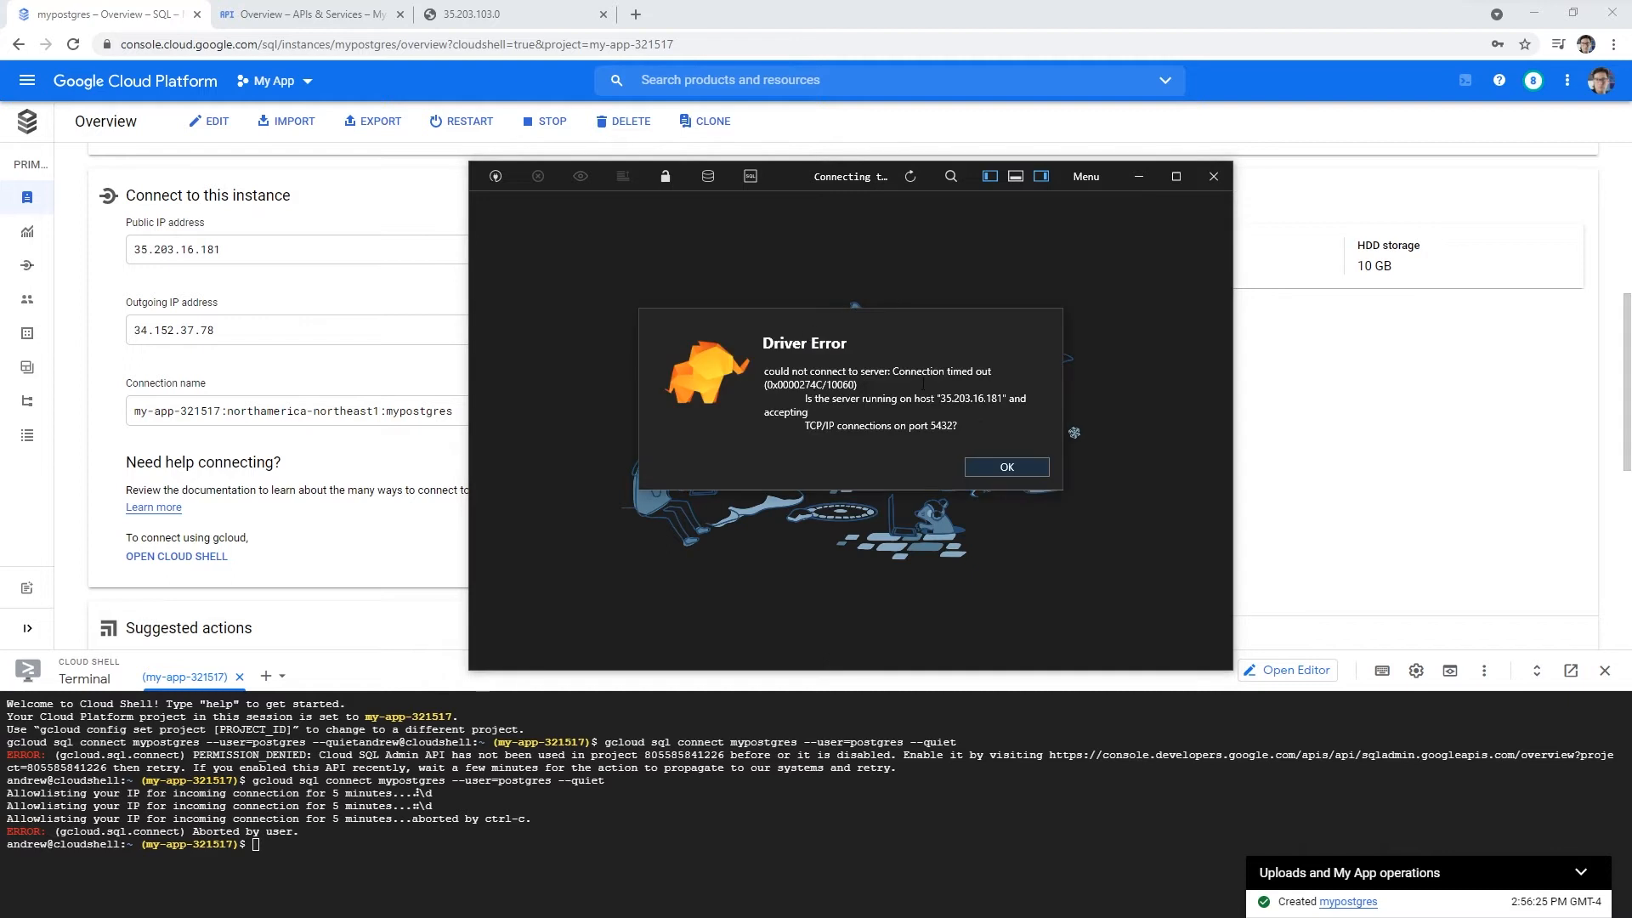
click(1006, 470)
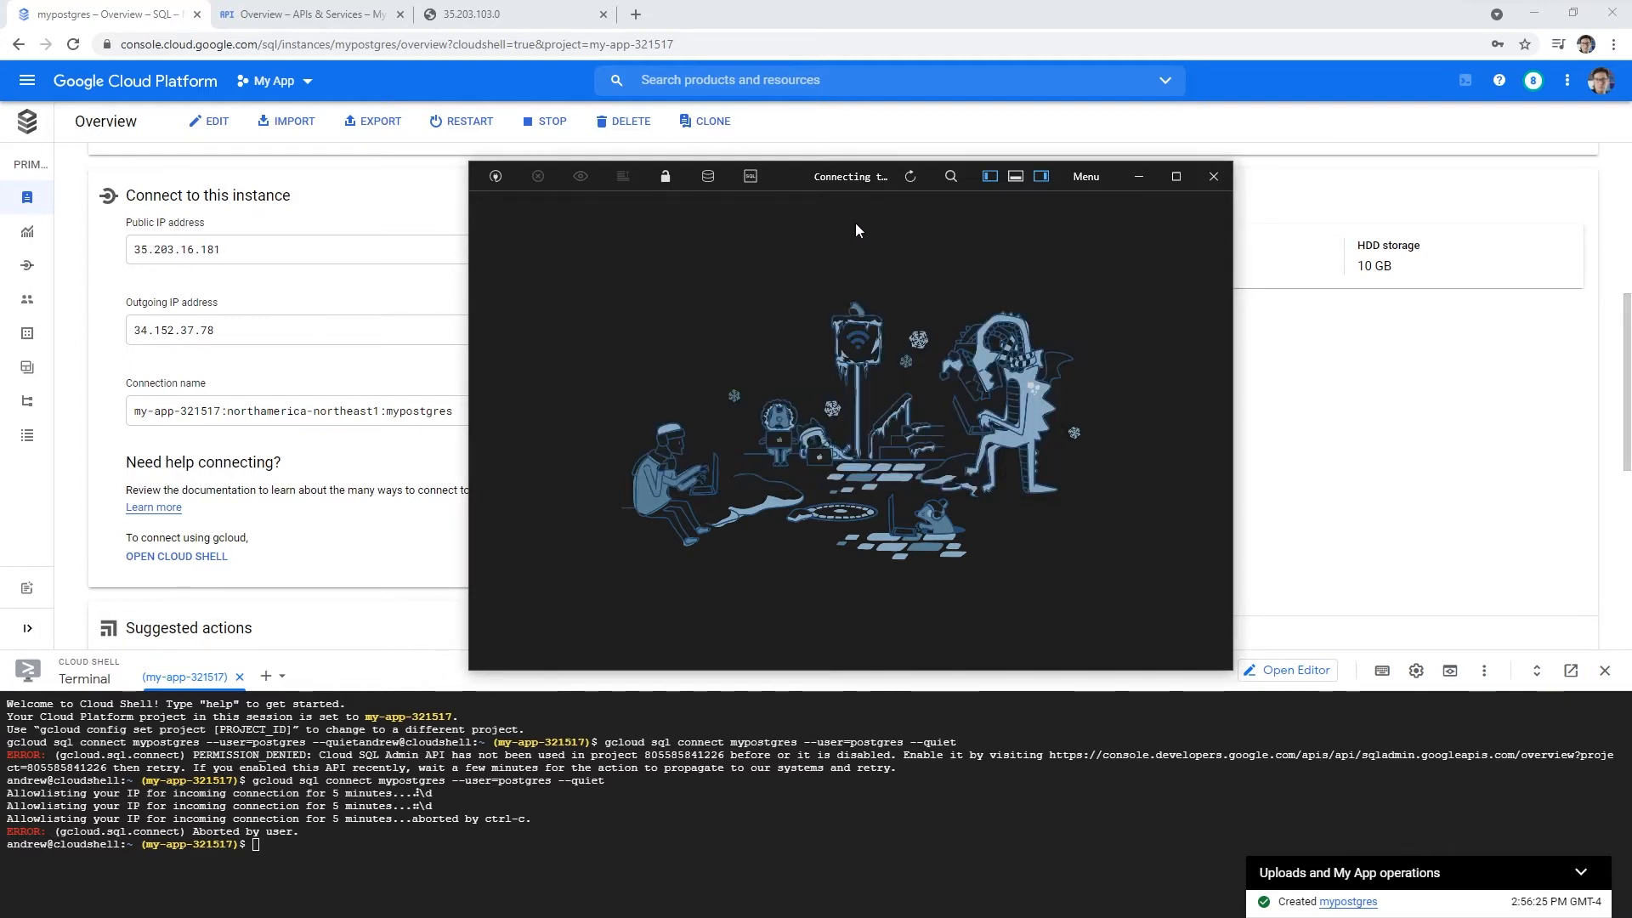
drag(784, 177, 0, 285)
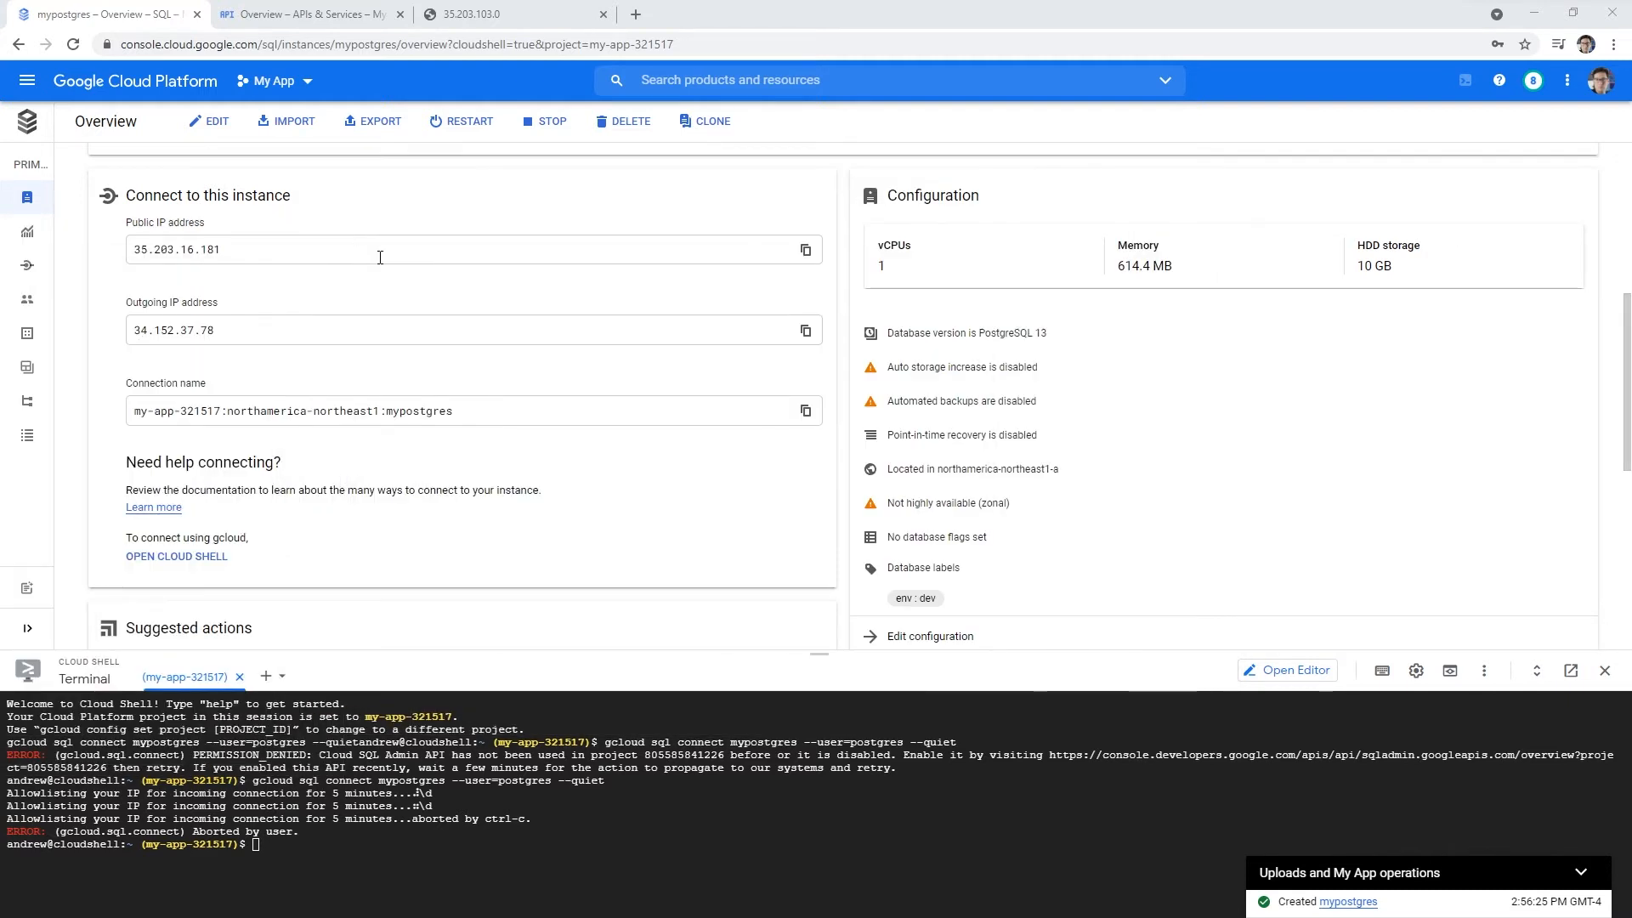
scroll(380, 257, down, 4)
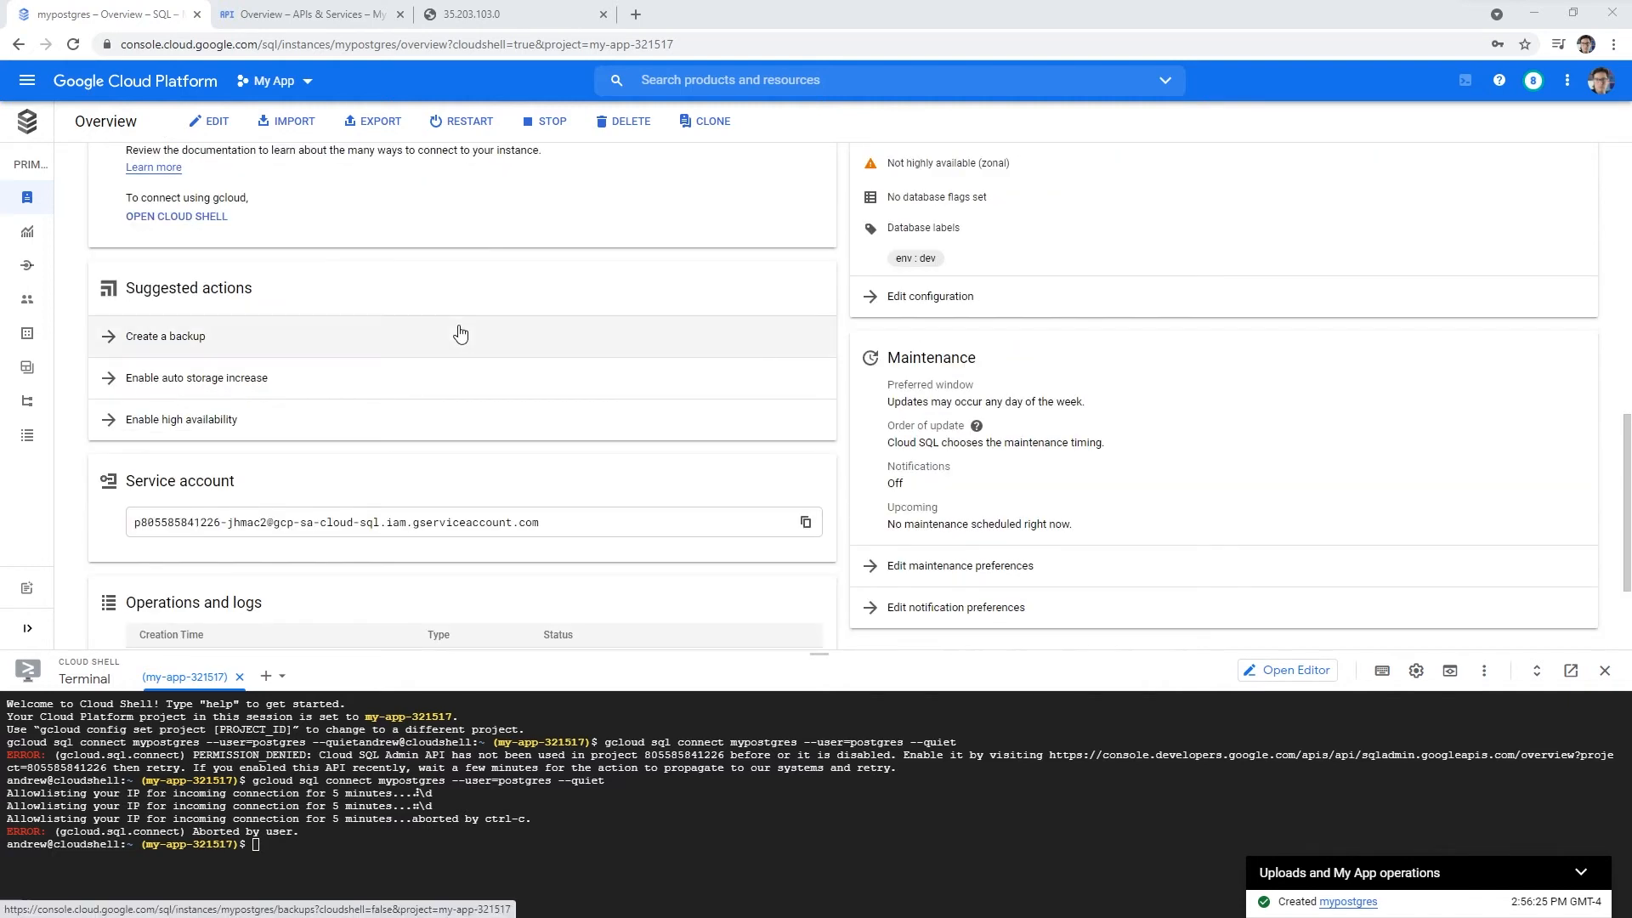
- Open the console home in a new tab and close the APIs & Services and 35.203.103.0 pages
scroll(460, 332, down, 2)
scroll(459, 332, up, 8)
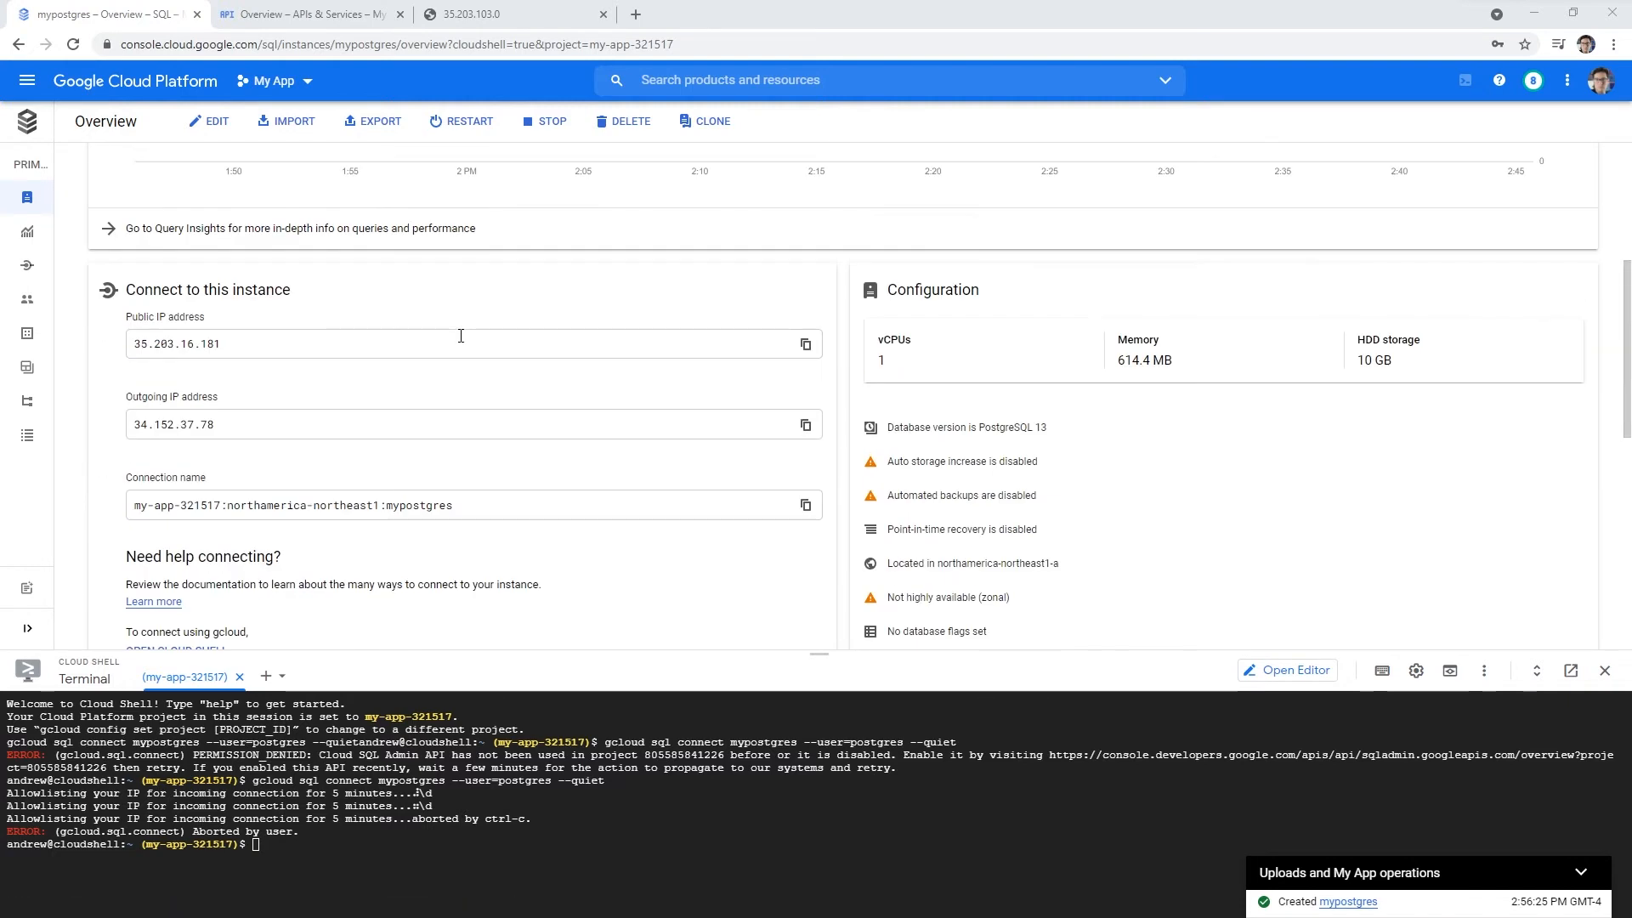
scroll(461, 336, up, 5)
scroll(461, 336, down, 7)
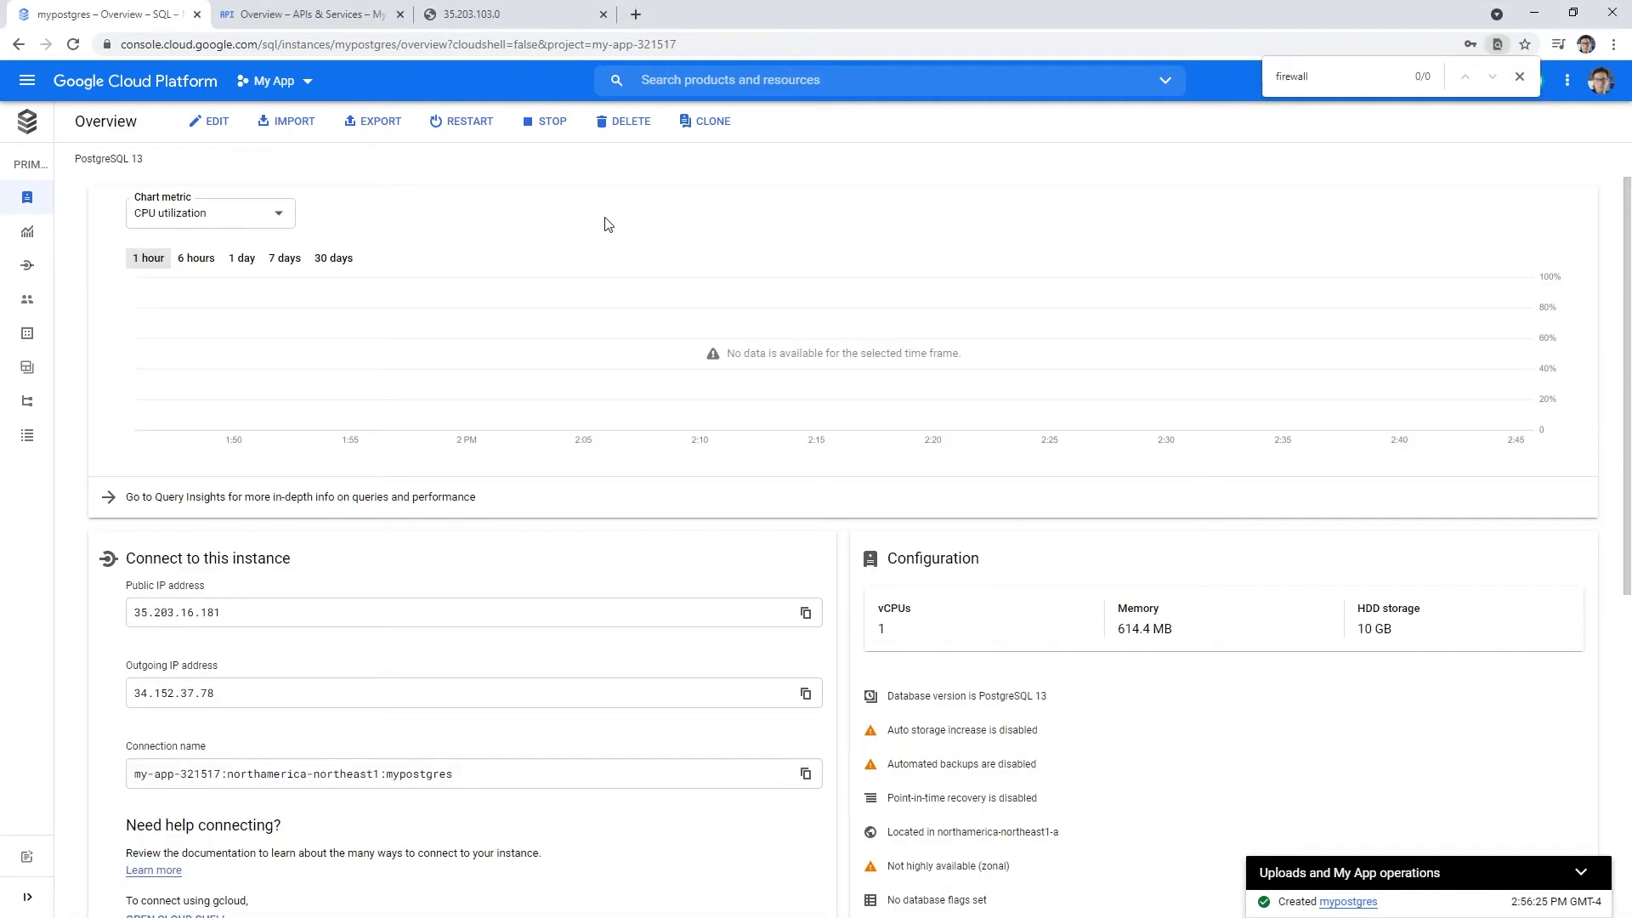
click(1520, 77)
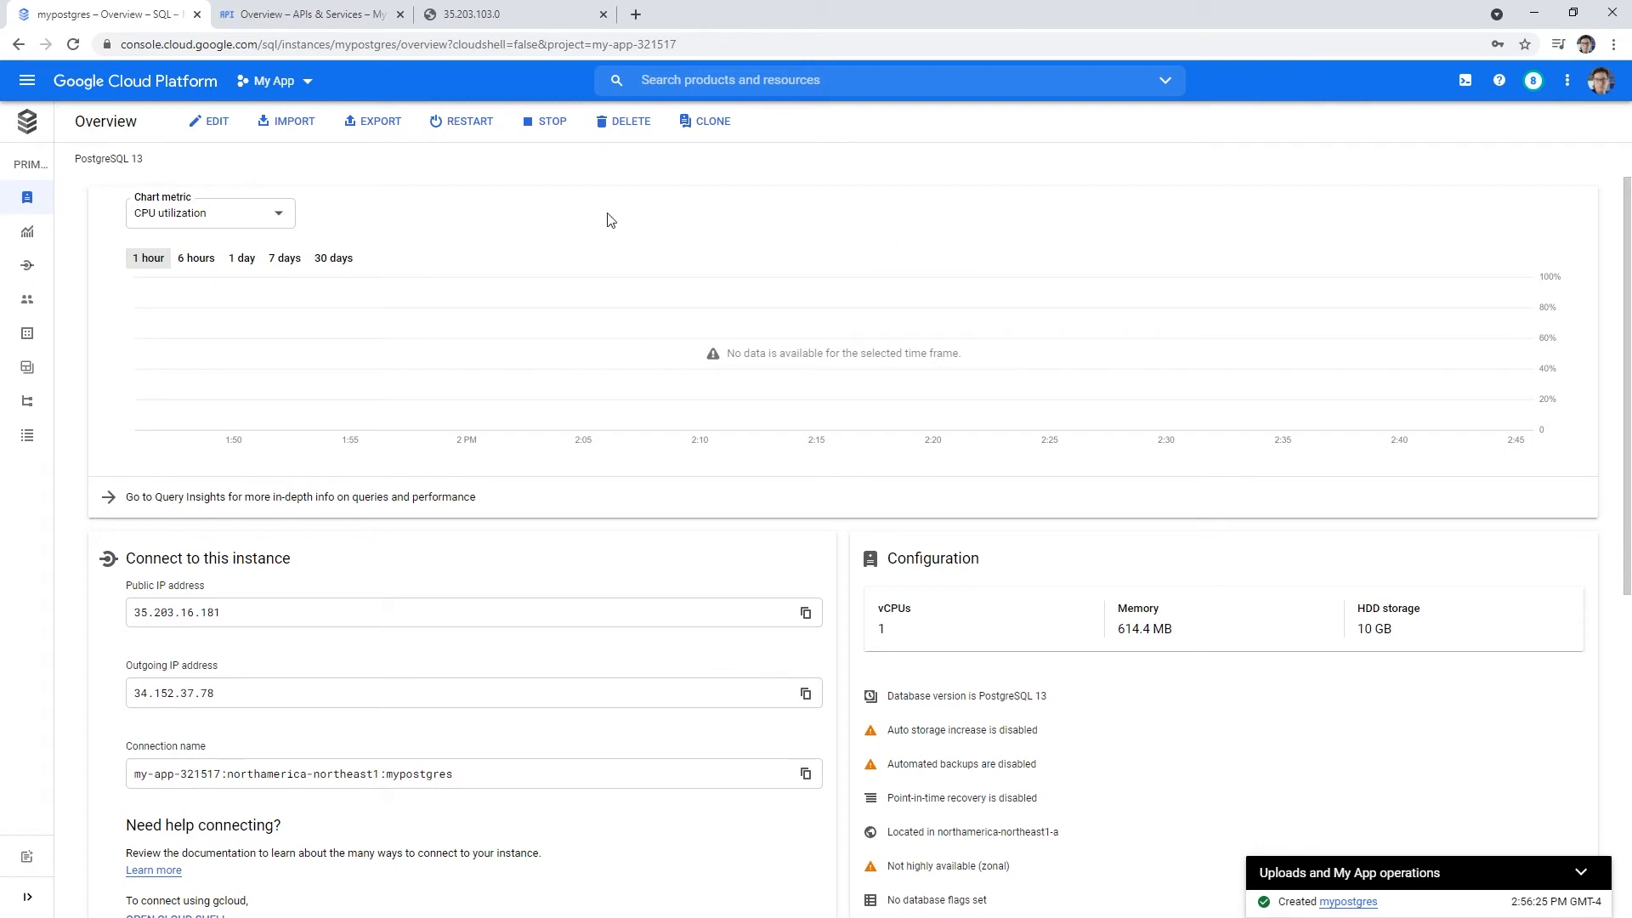
right_click(155, 93)
click(193, 106)
click(400, 14)
click(306, 21)
click(501, 17)
click(603, 14)
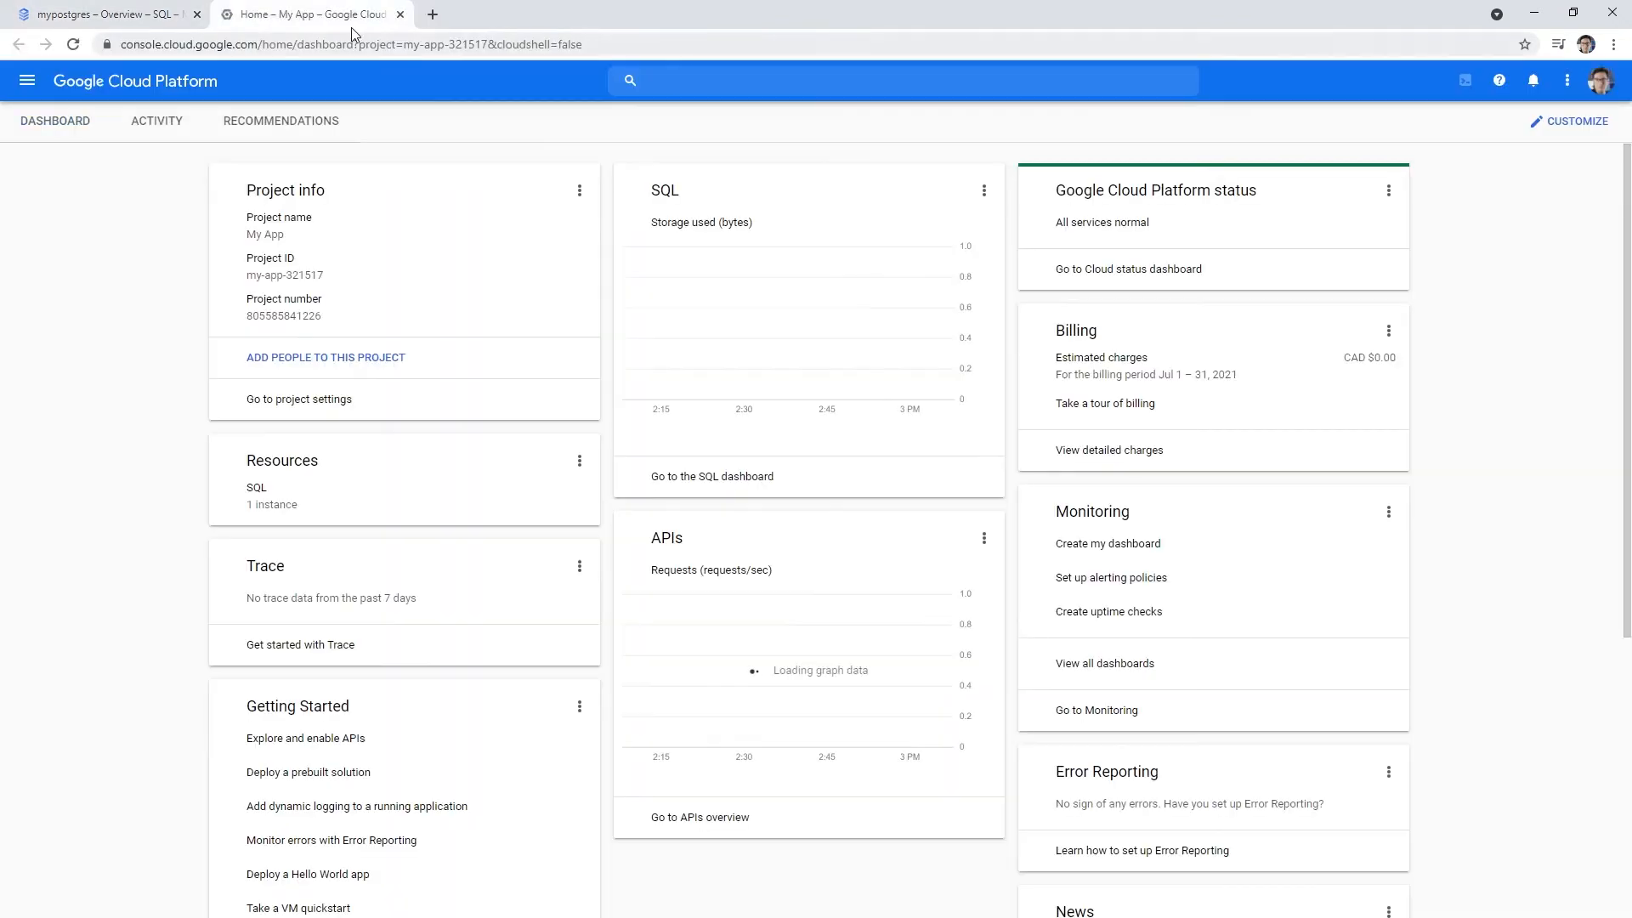
- Search the console for 'firewall' and open the VPC network Firewall page
click(744, 85)
text(firewall)
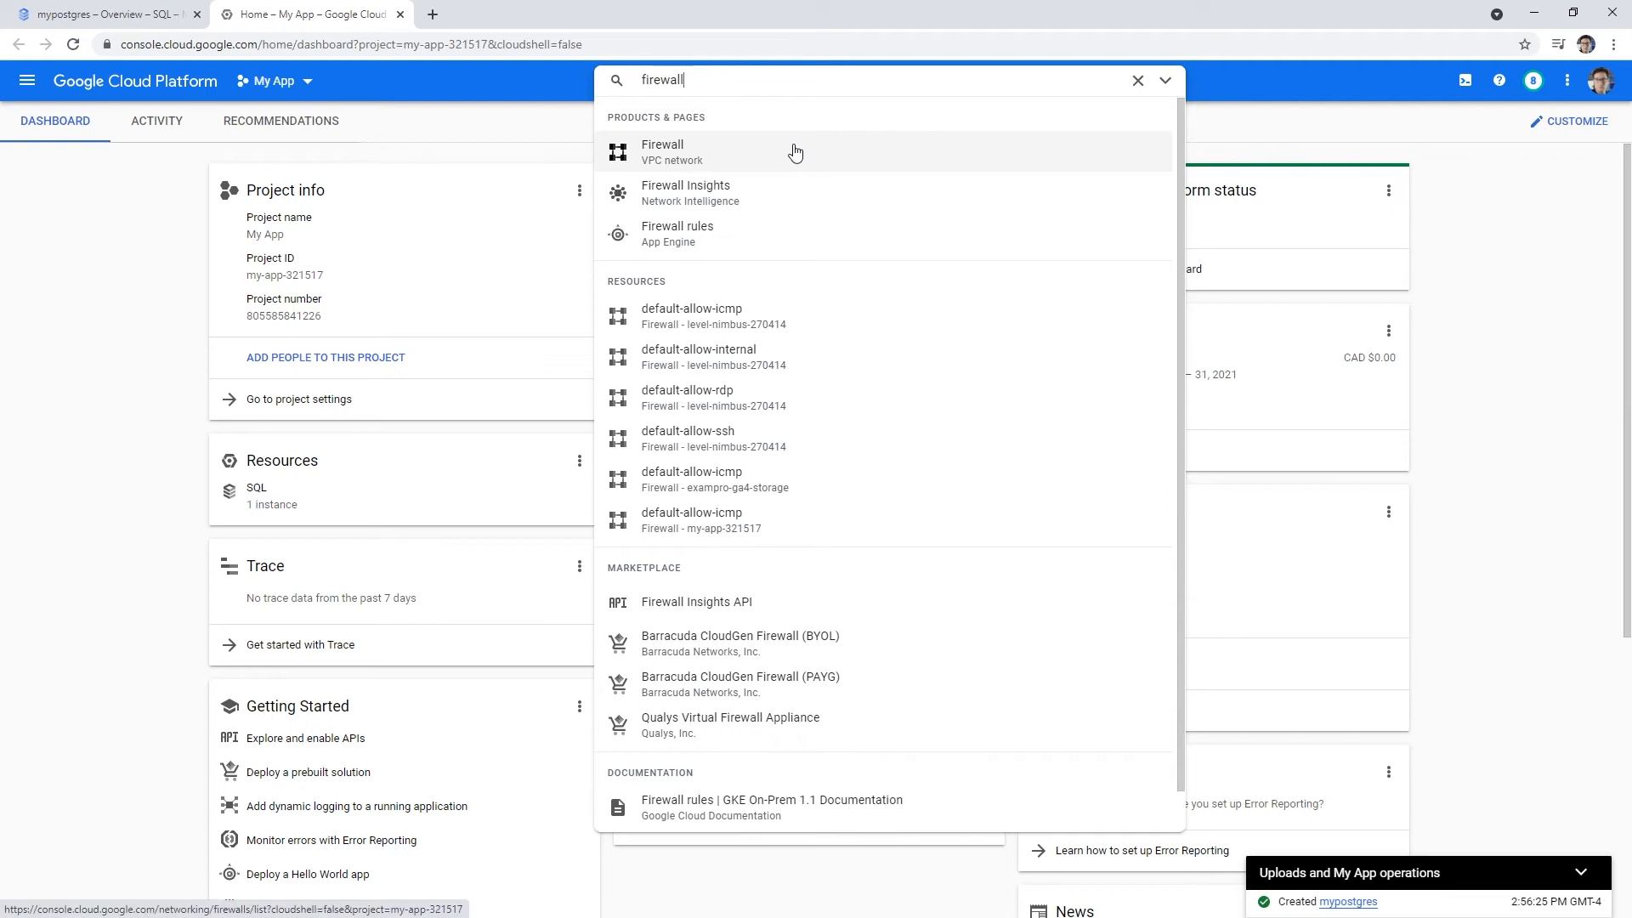
click(795, 152)
click(714, 80)
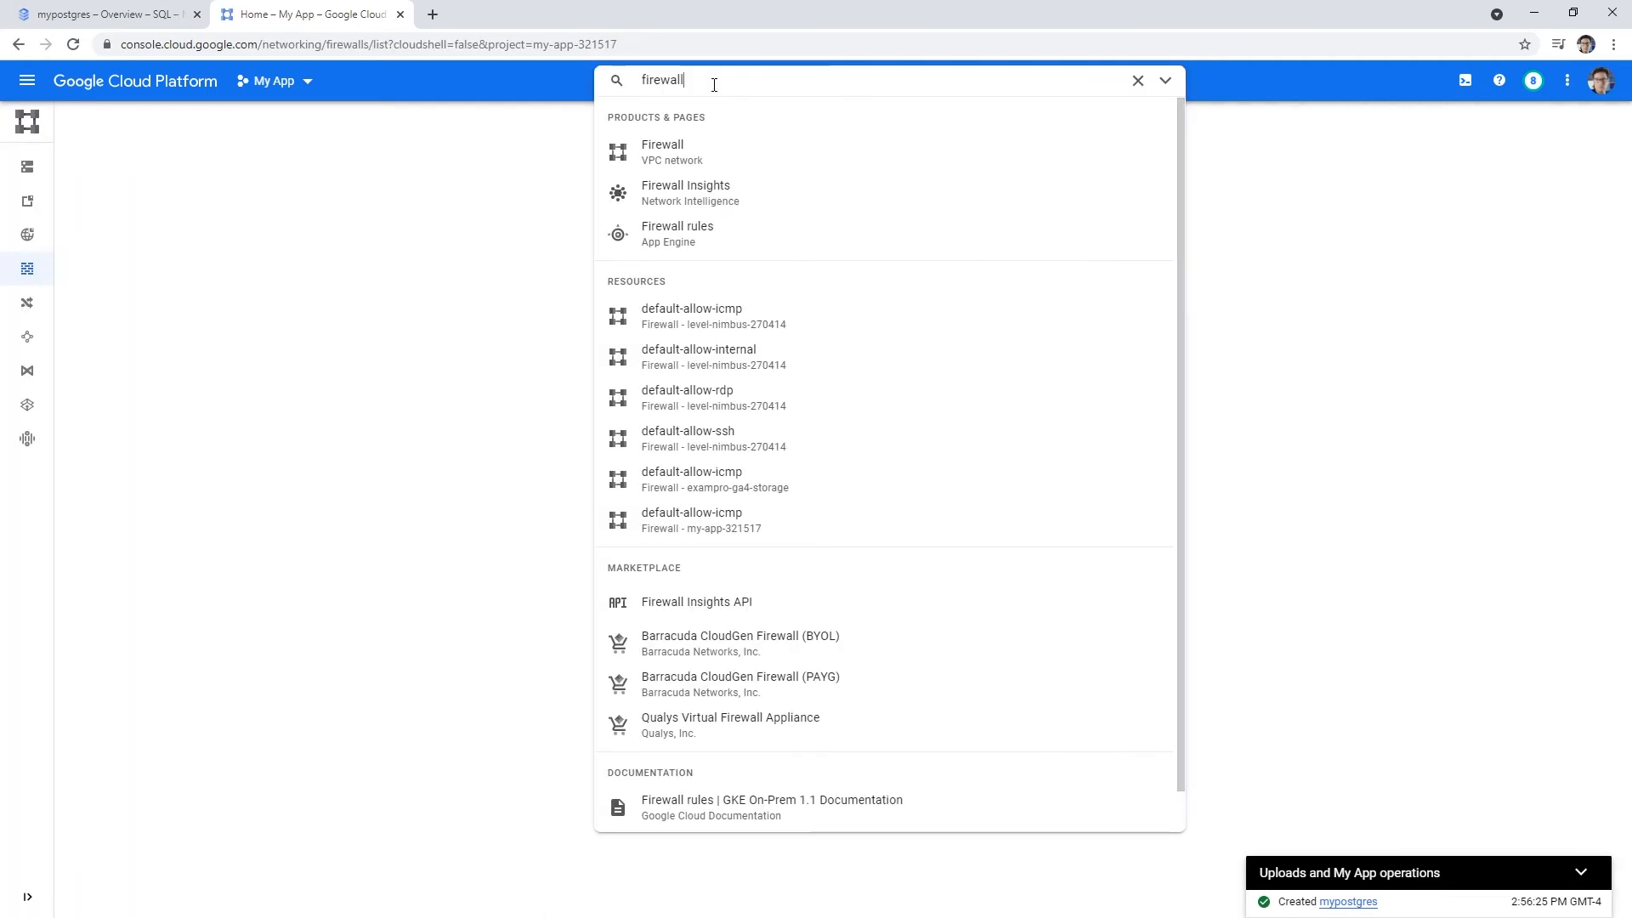
click(727, 160)
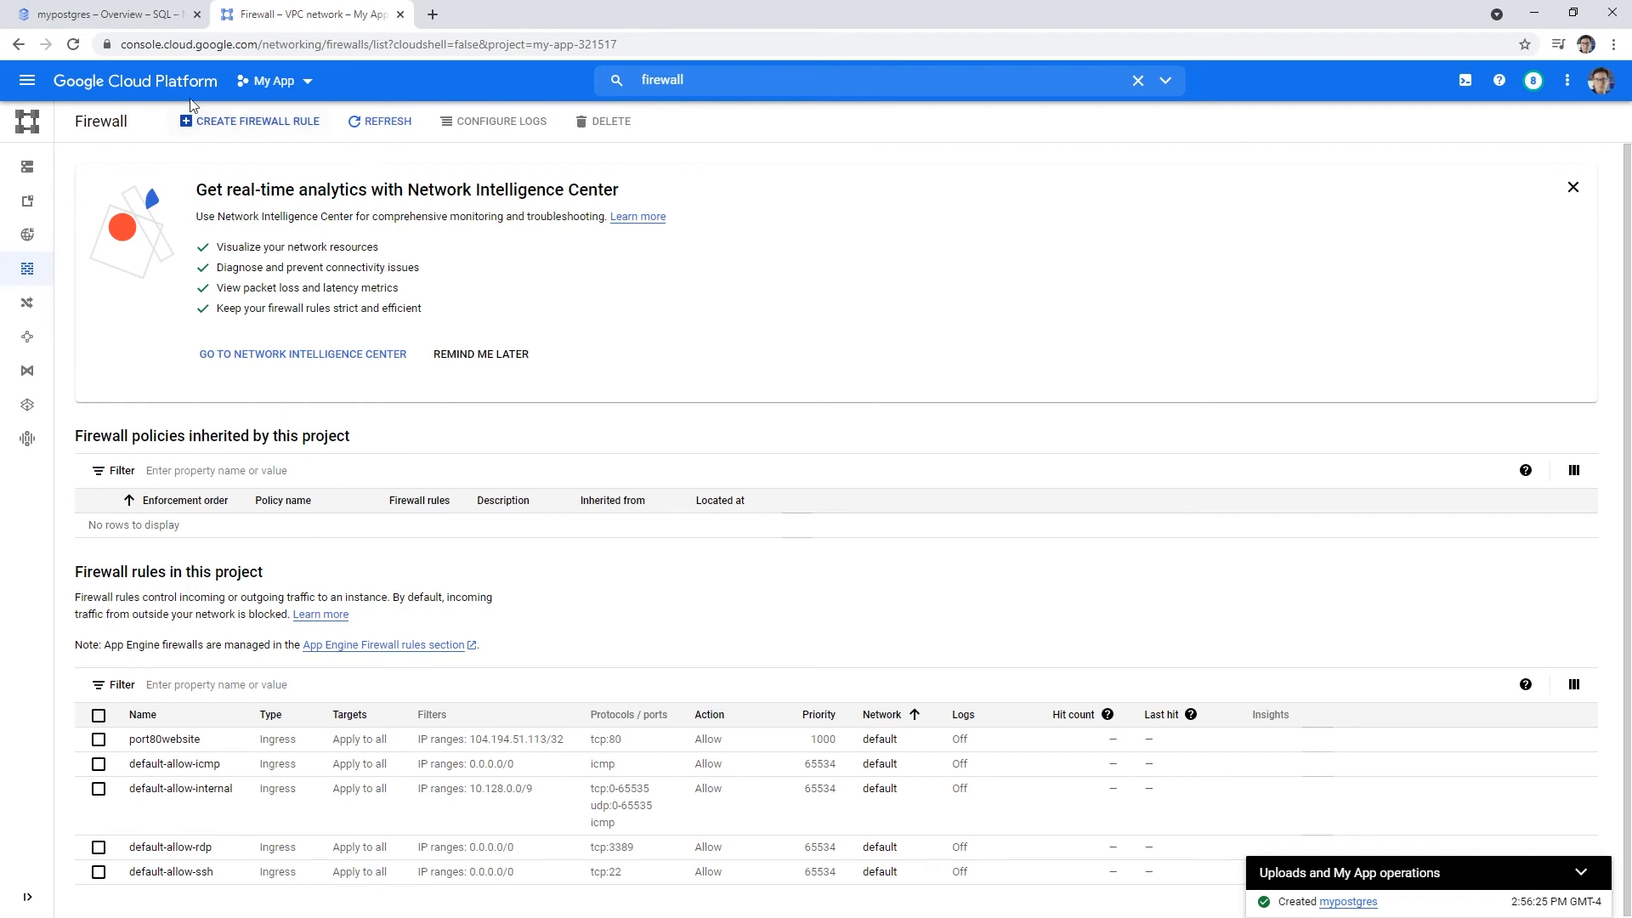
click(153, 14)
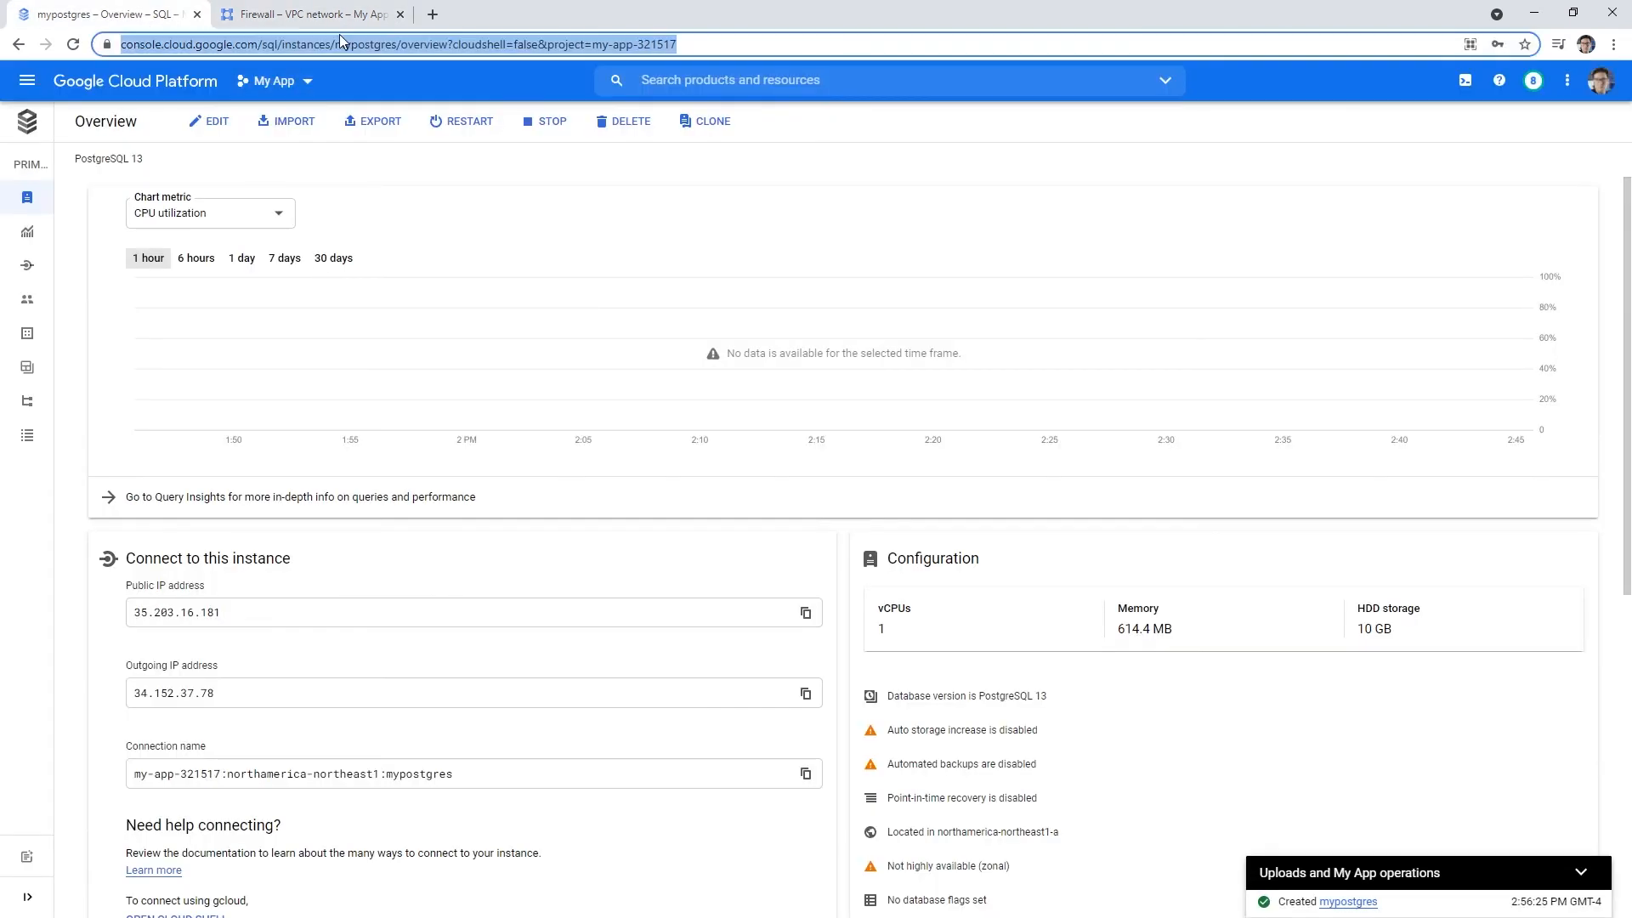
click(337, 17)
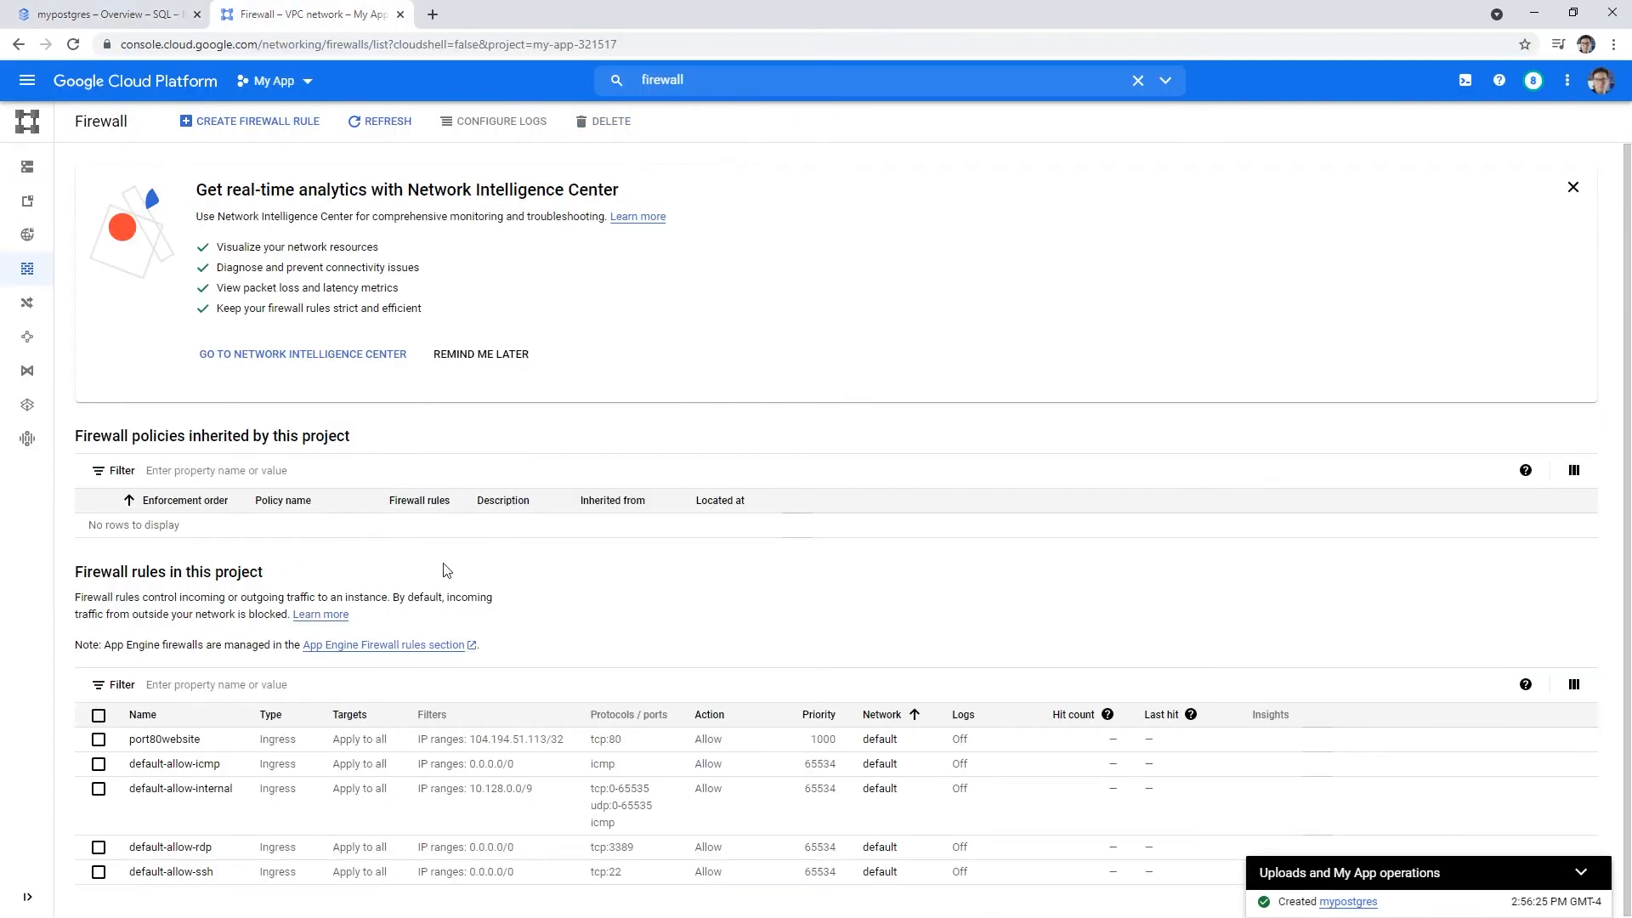
- Start a new firewall rule named mypostgresrule
click(264, 129)
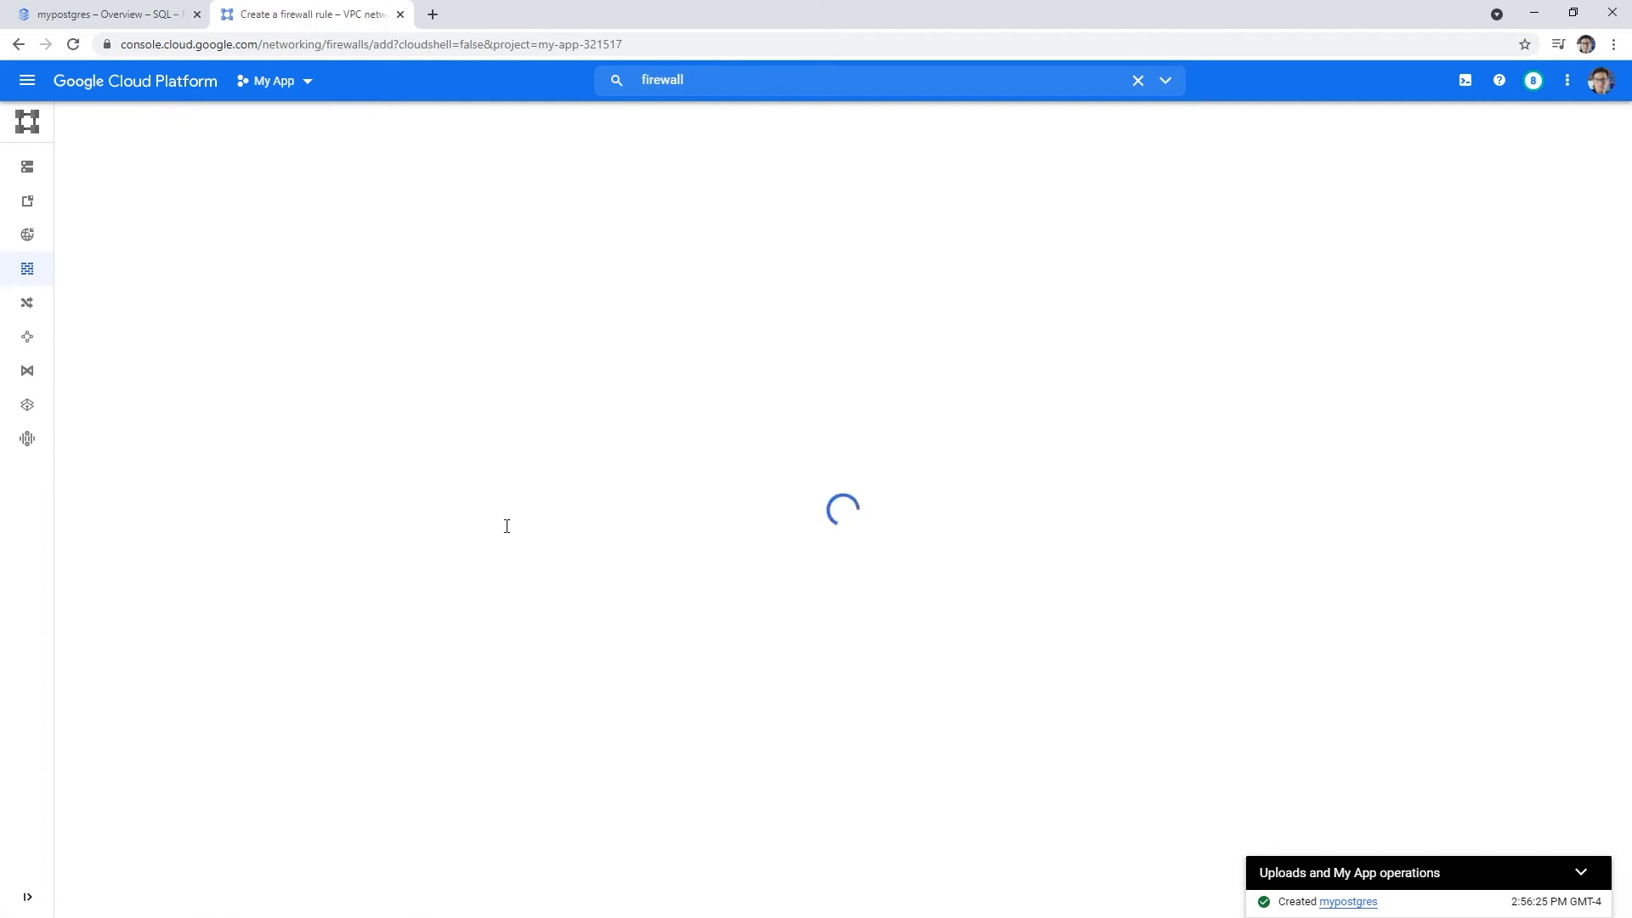
click(281, 239)
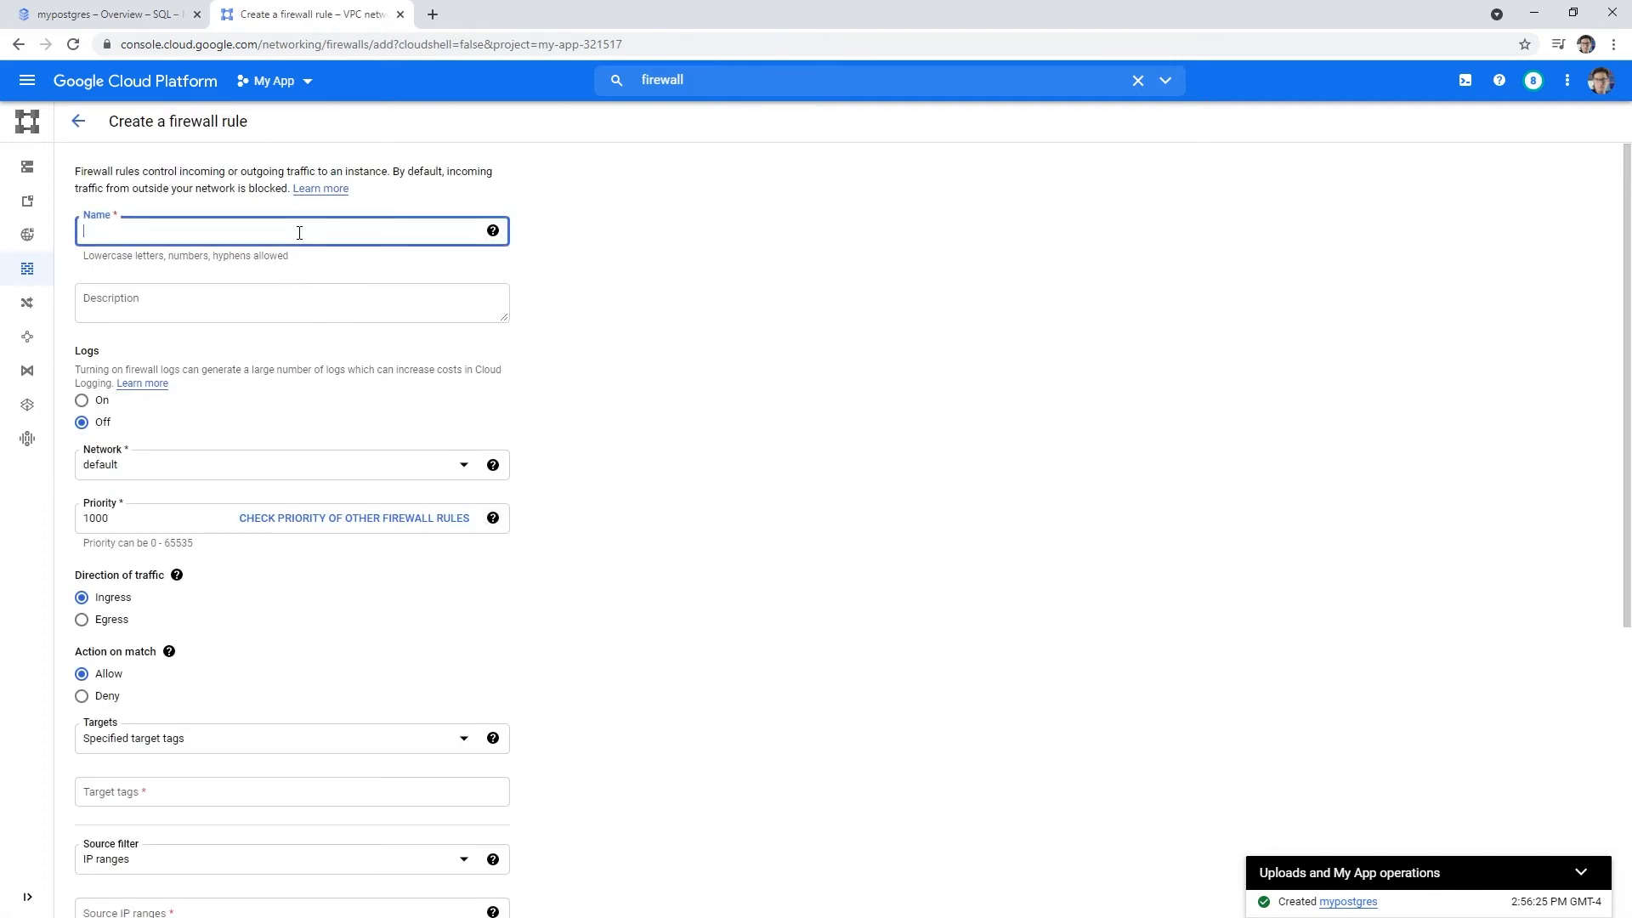
text(mypostgresrule)
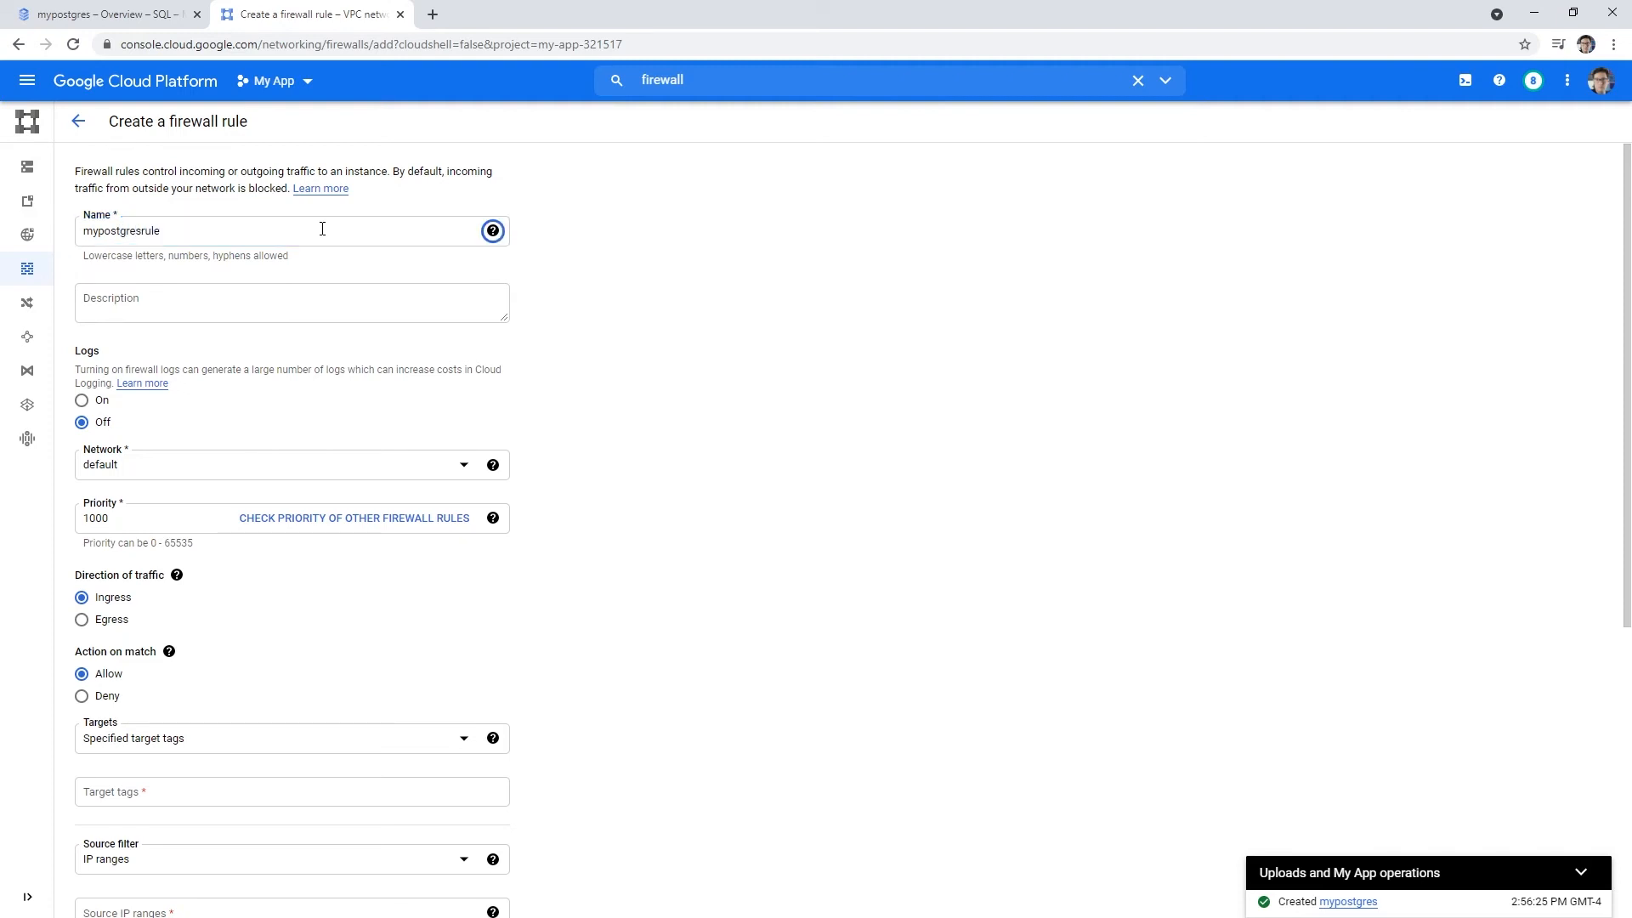
click(268, 303)
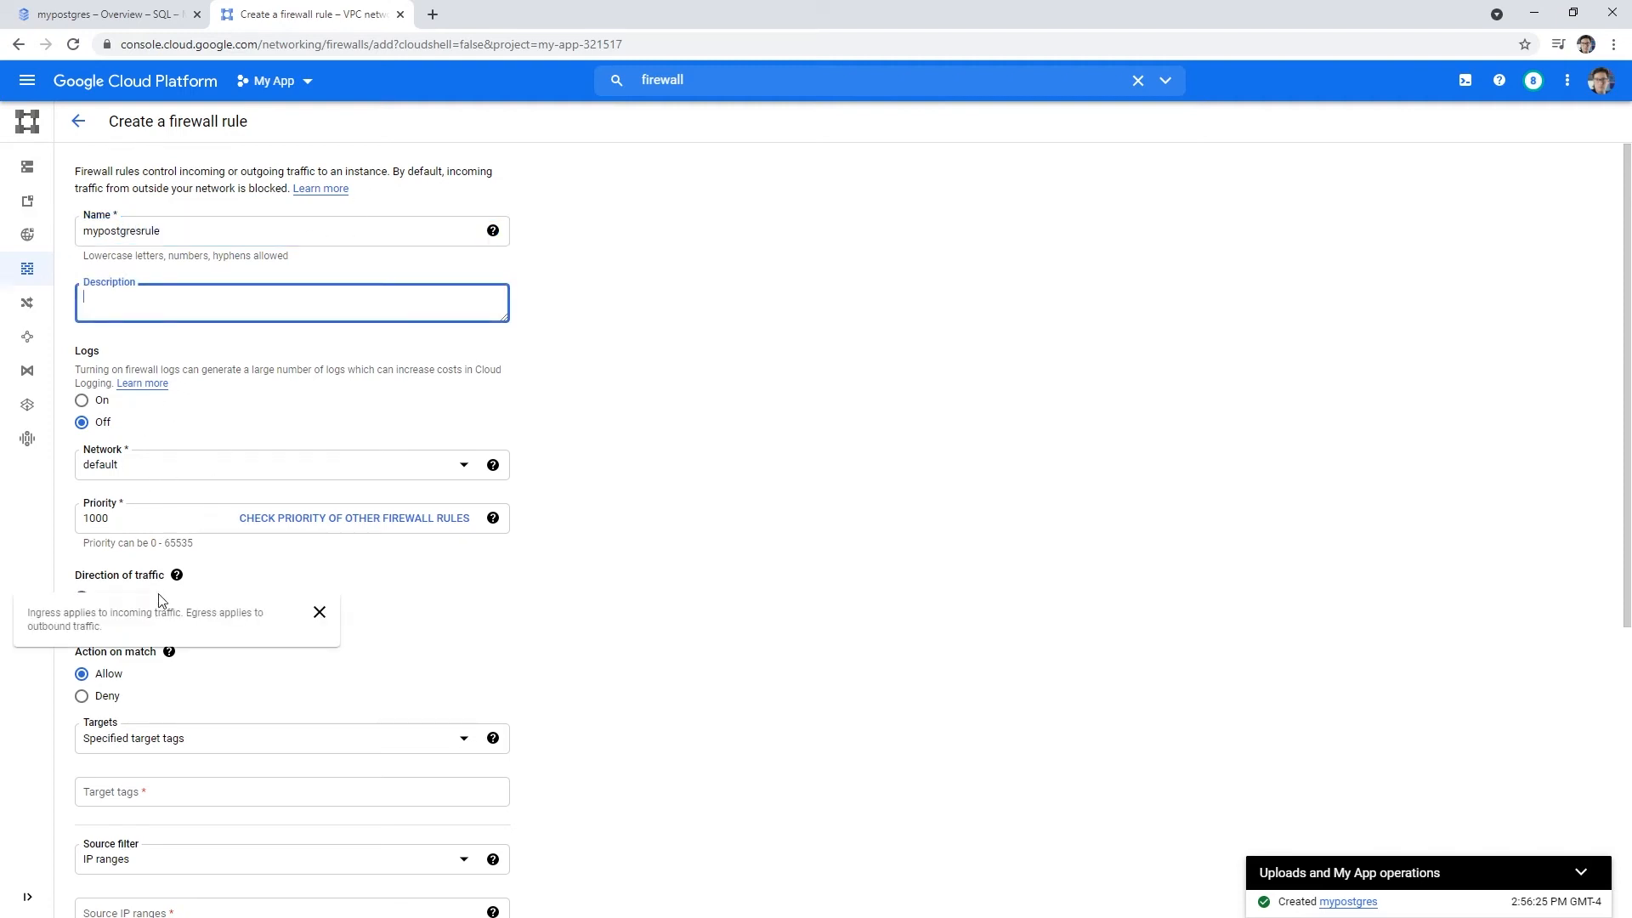
- Target all instances in the network and keep IP ranges as the source filter
scroll(170, 510, down, 2)
scroll(124, 459, down, 1)
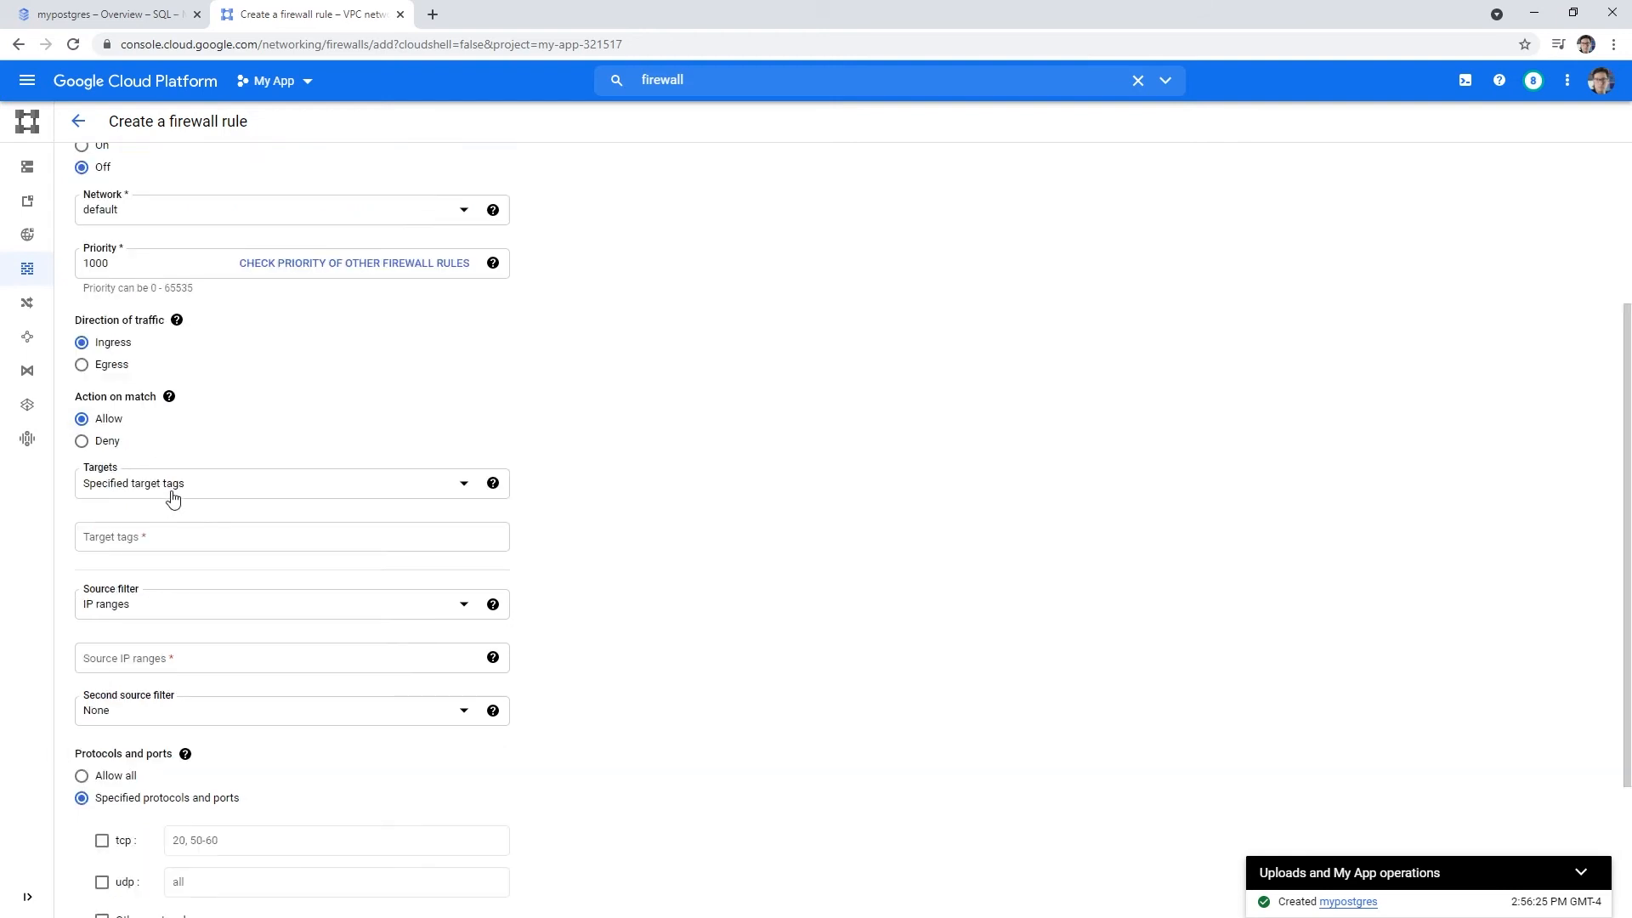
click(218, 486)
click(223, 515)
click(220, 528)
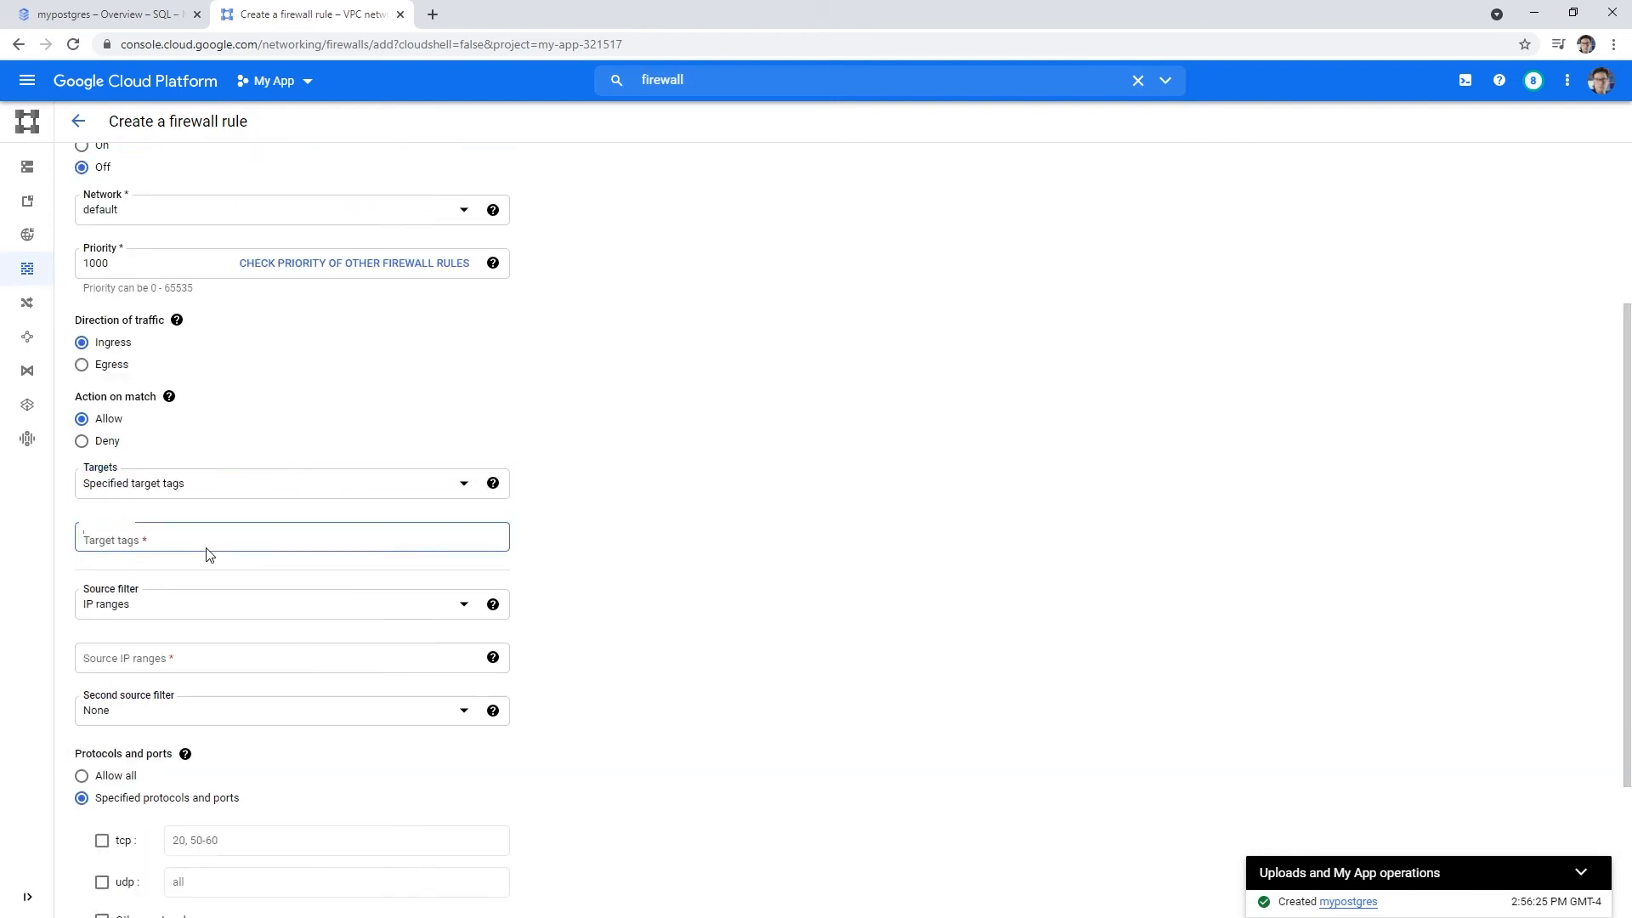
click(204, 493)
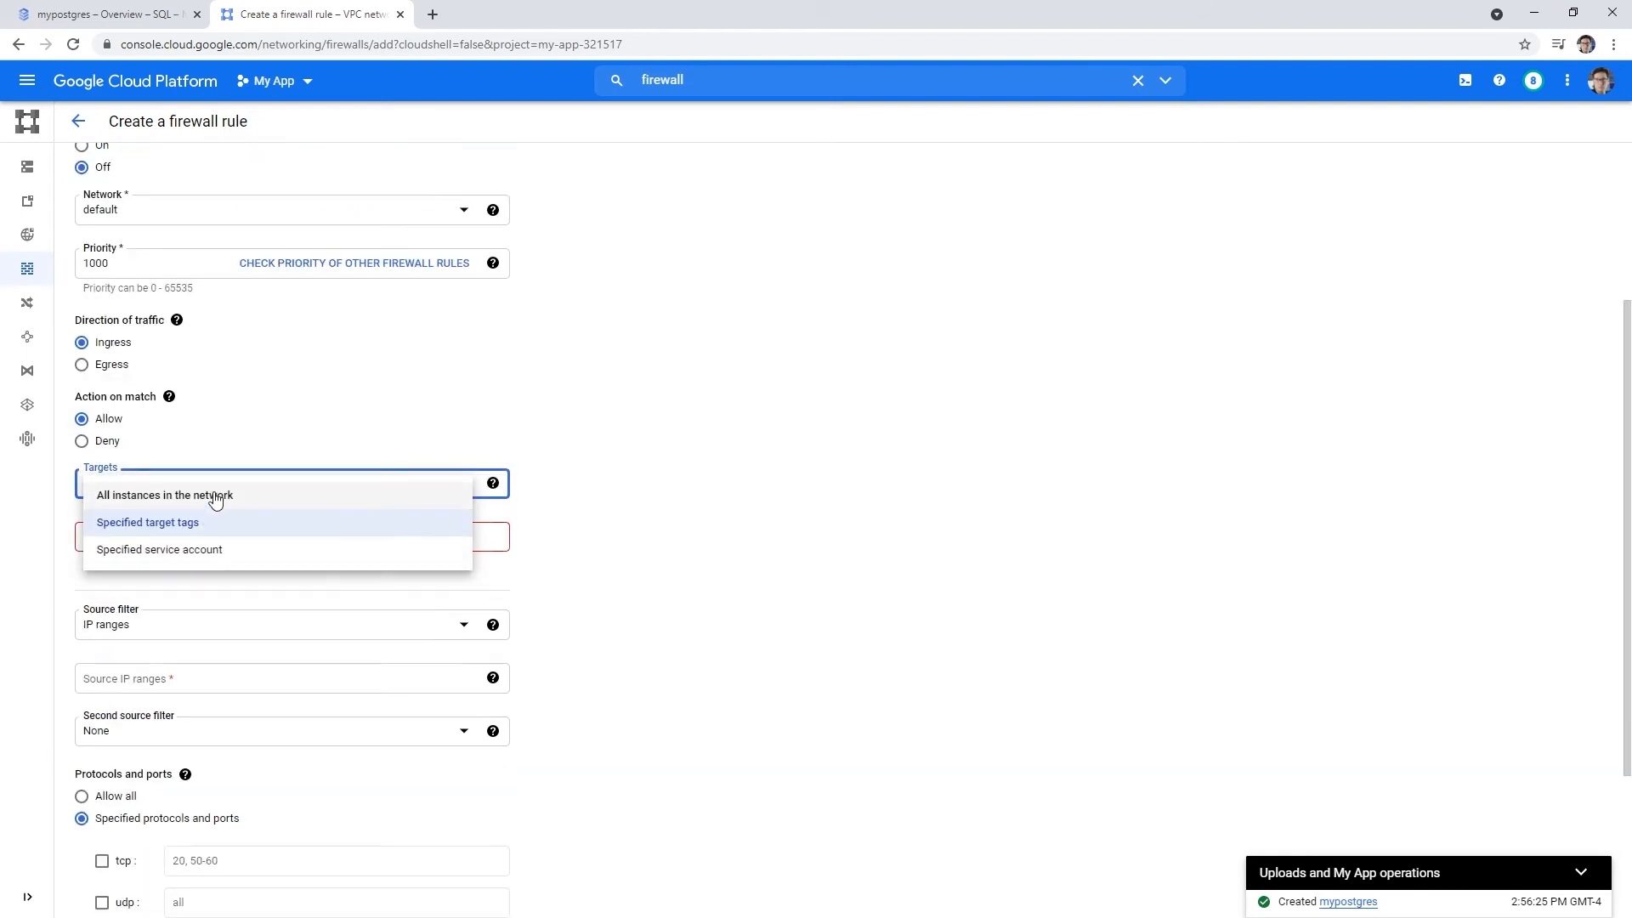
click(247, 493)
scroll(259, 459, down, 1)
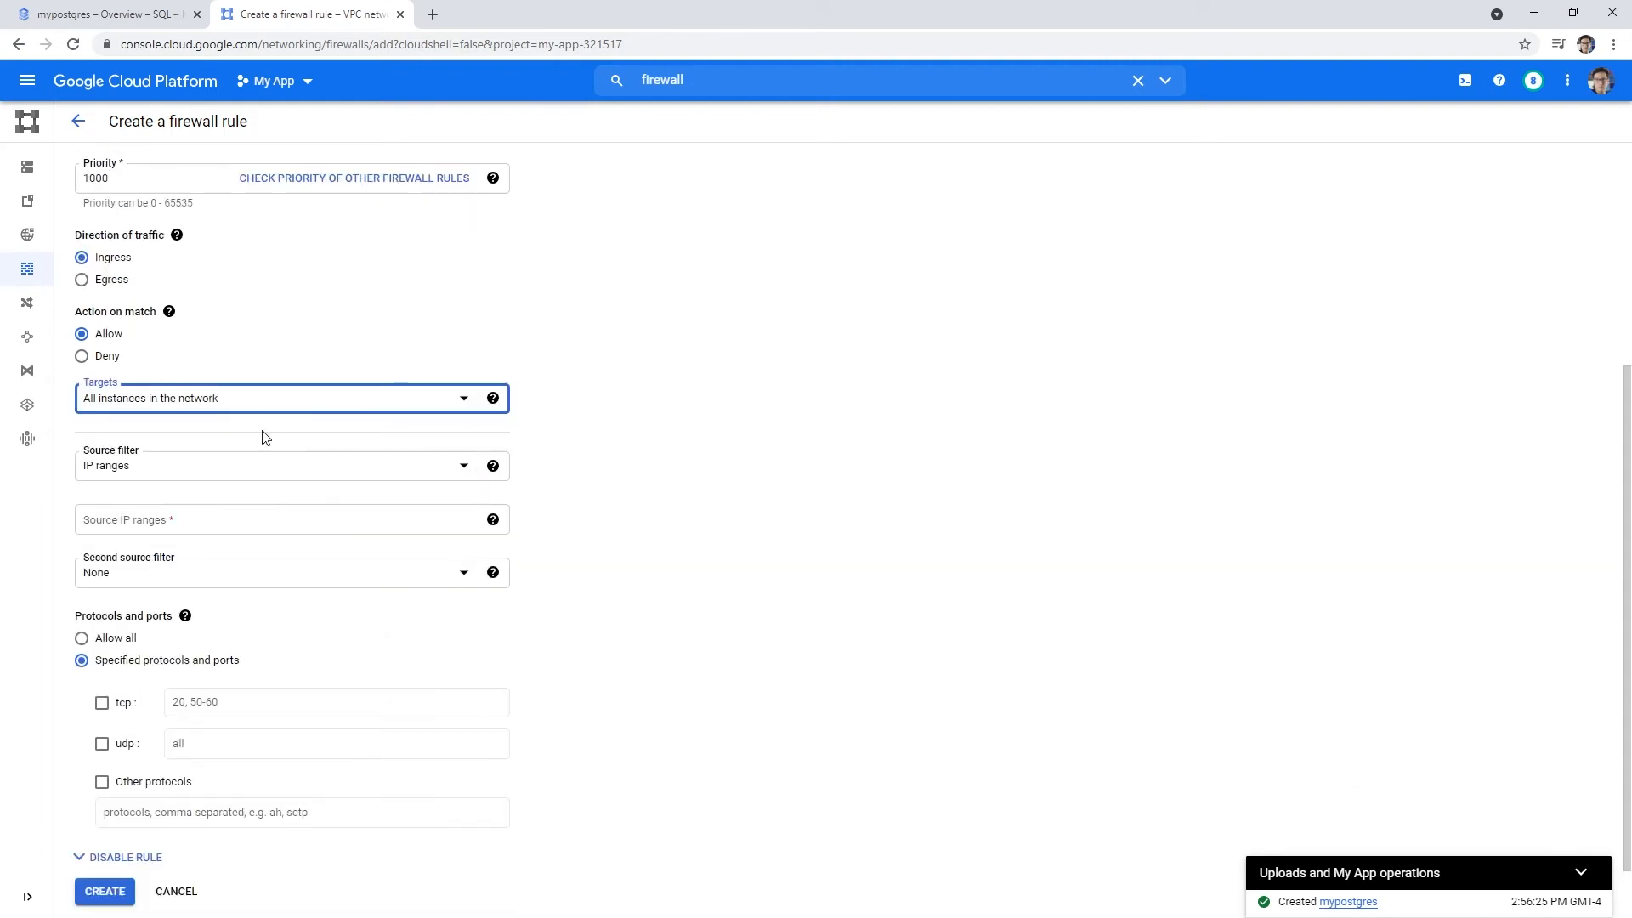
click(205, 476)
click(204, 474)
click(183, 522)
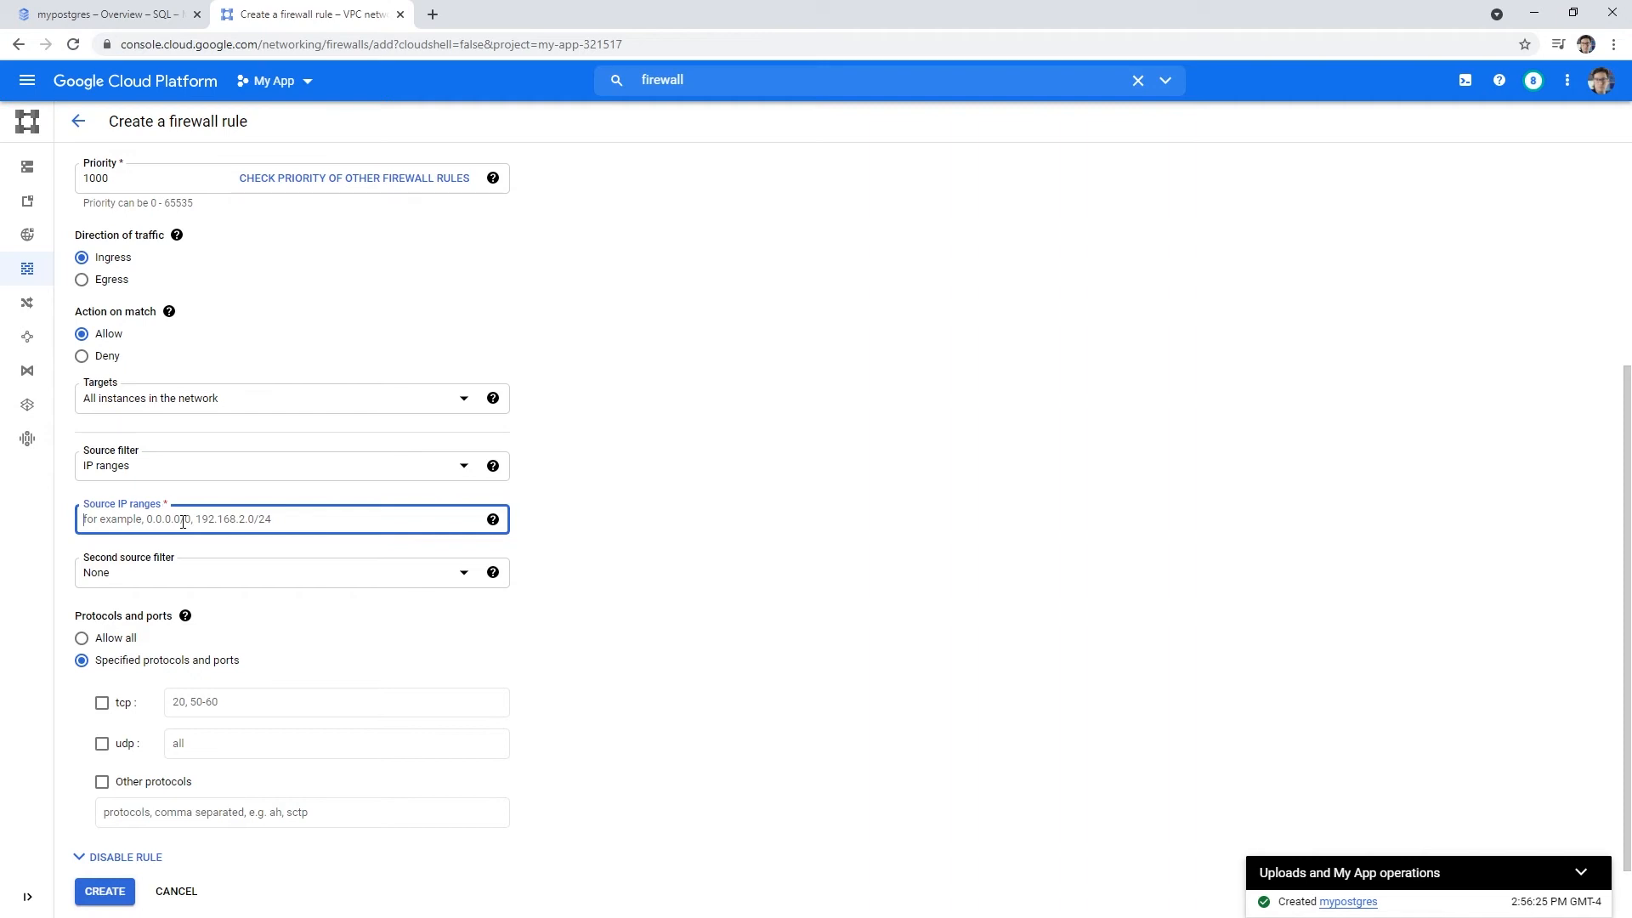
click(433, 14)
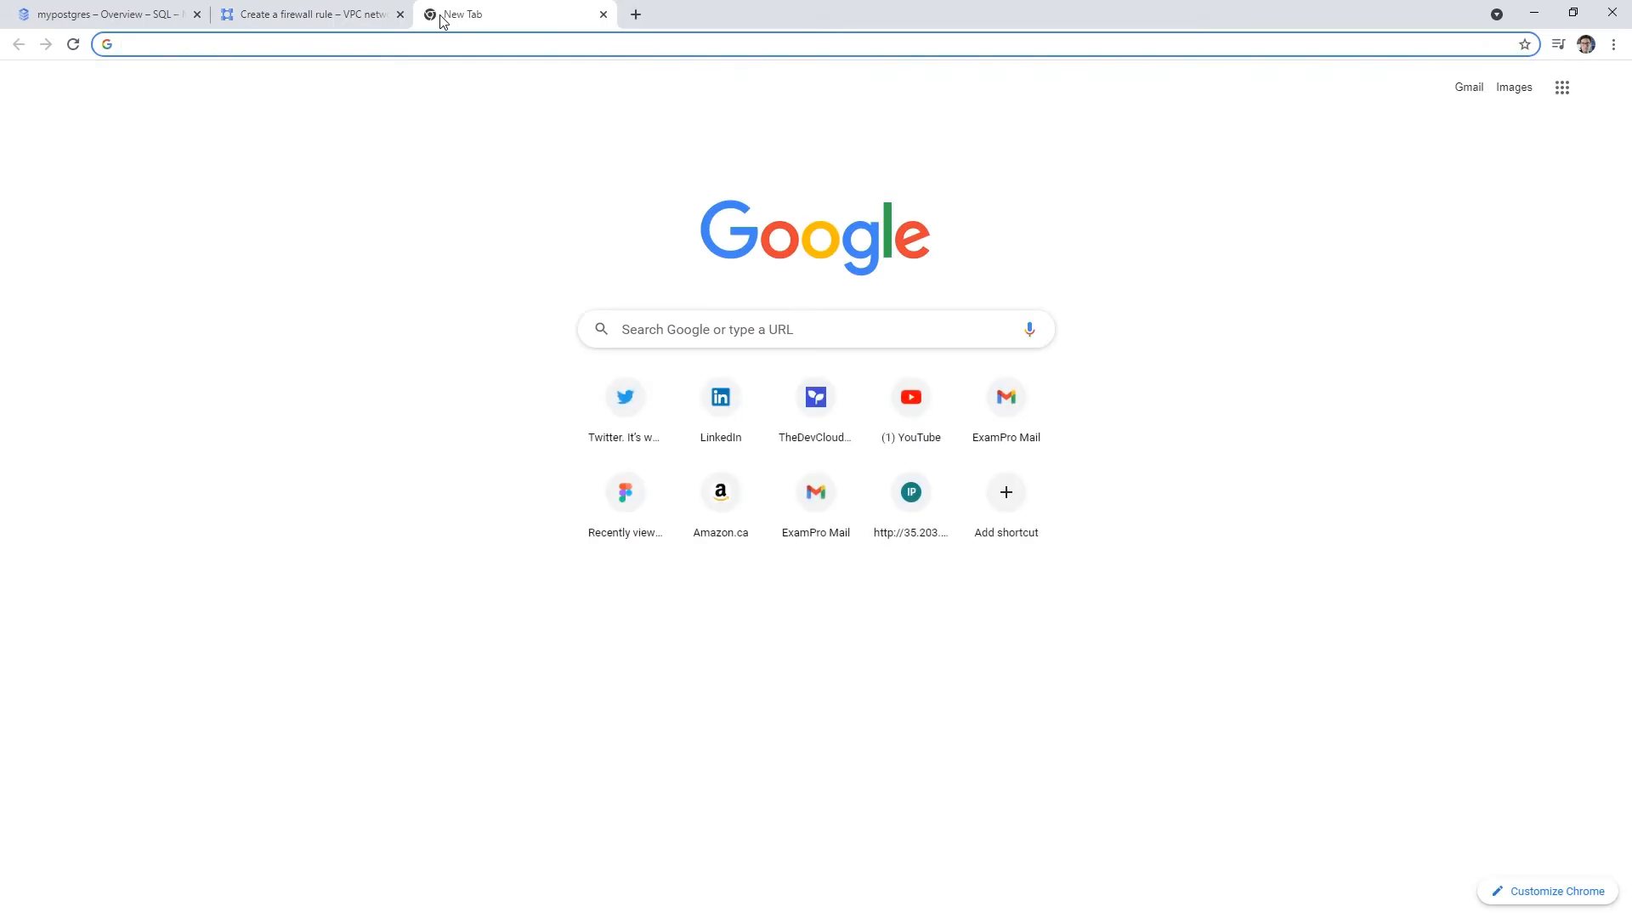
text(myipaddress)
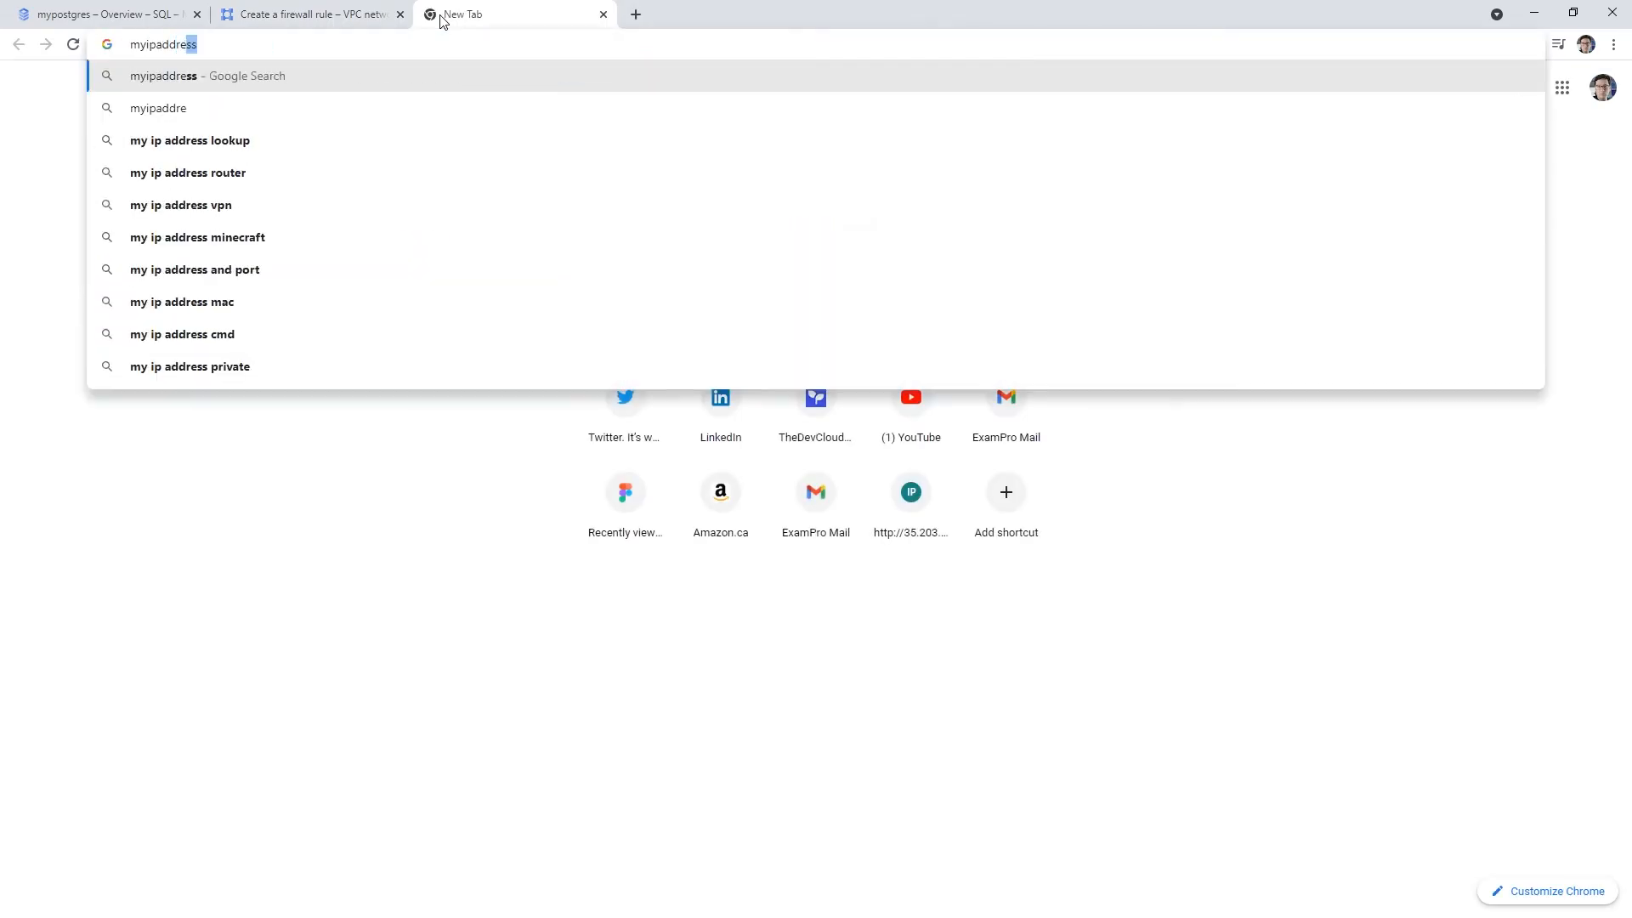
key(Return)
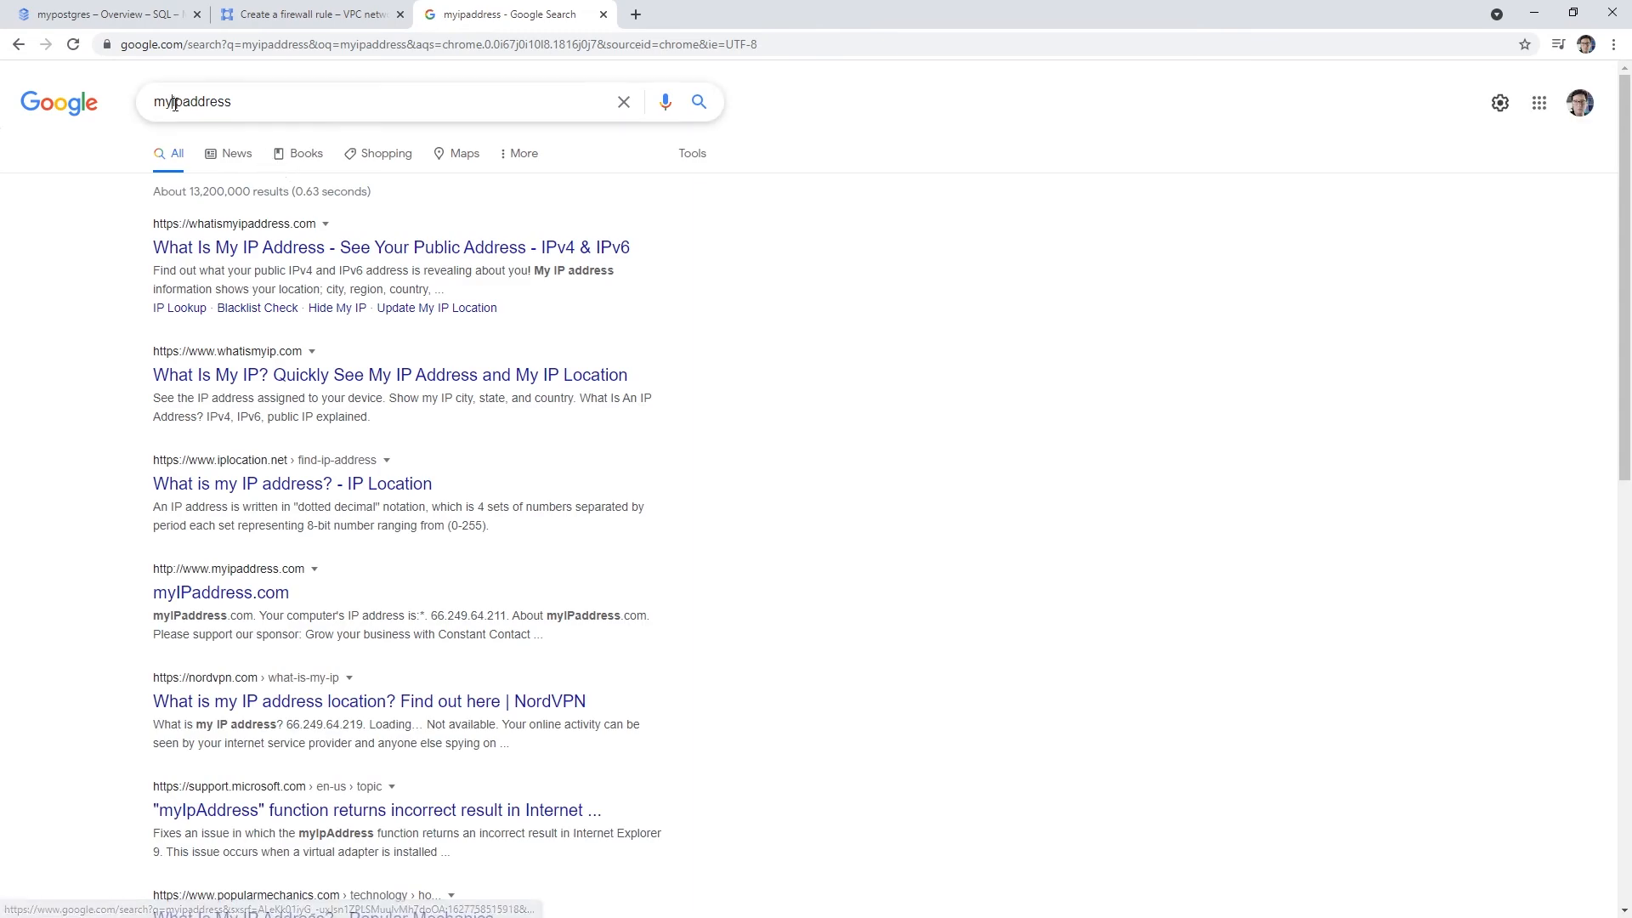
click(172, 101)
key(Right)
key(Right)
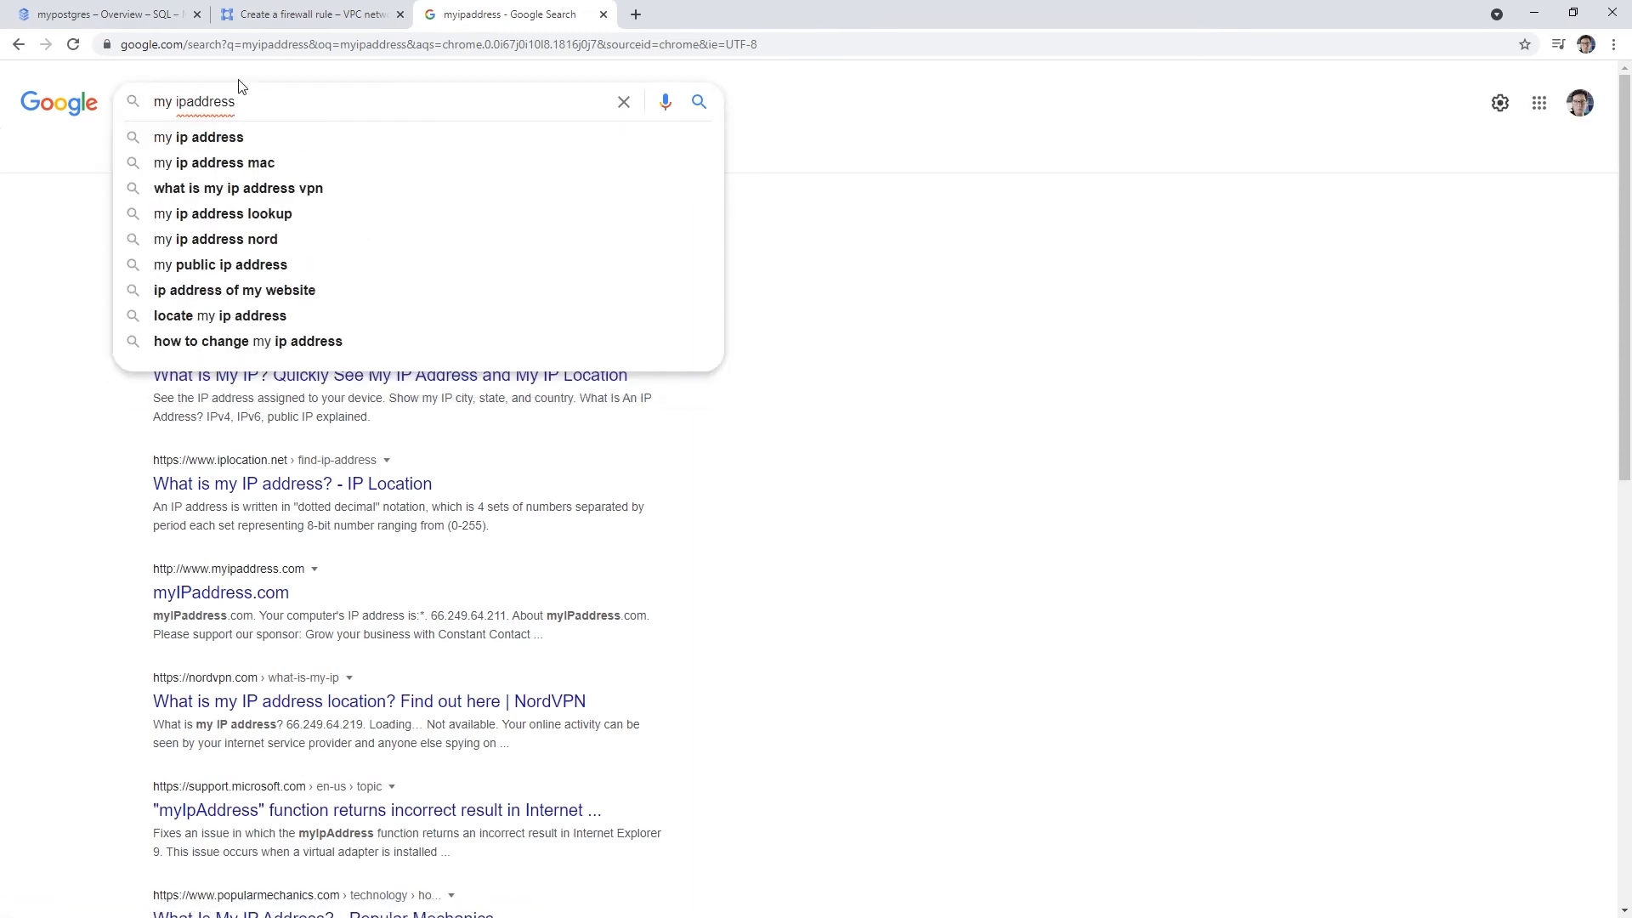
key(Return)
drag(301, 294, 174, 308)
key(ctrl+c)
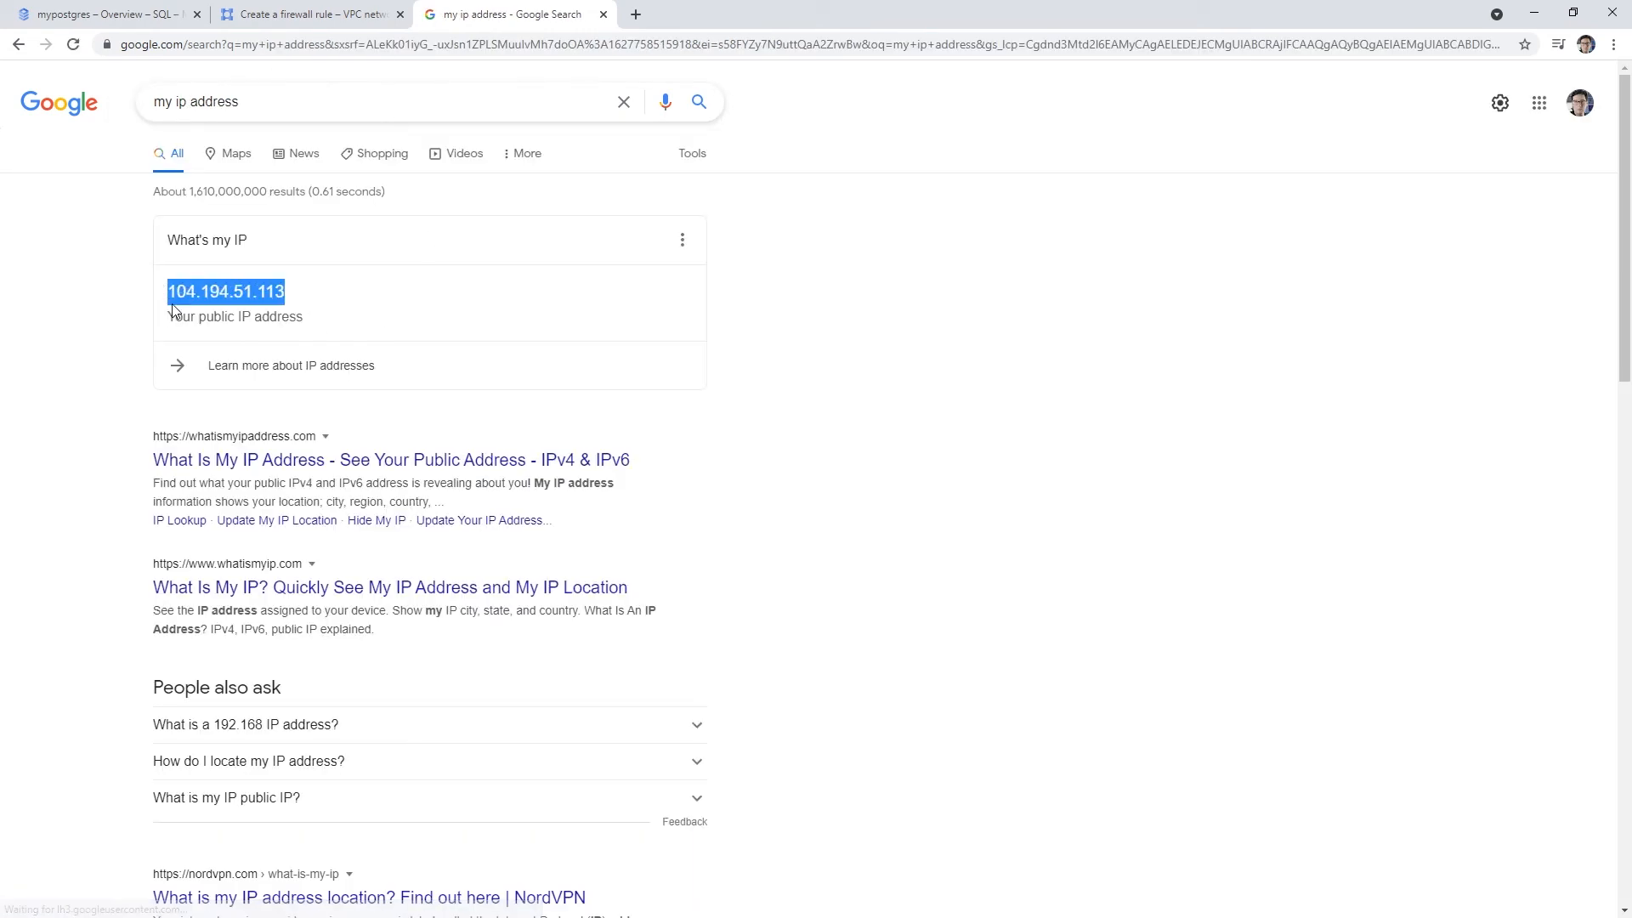
click(130, 20)
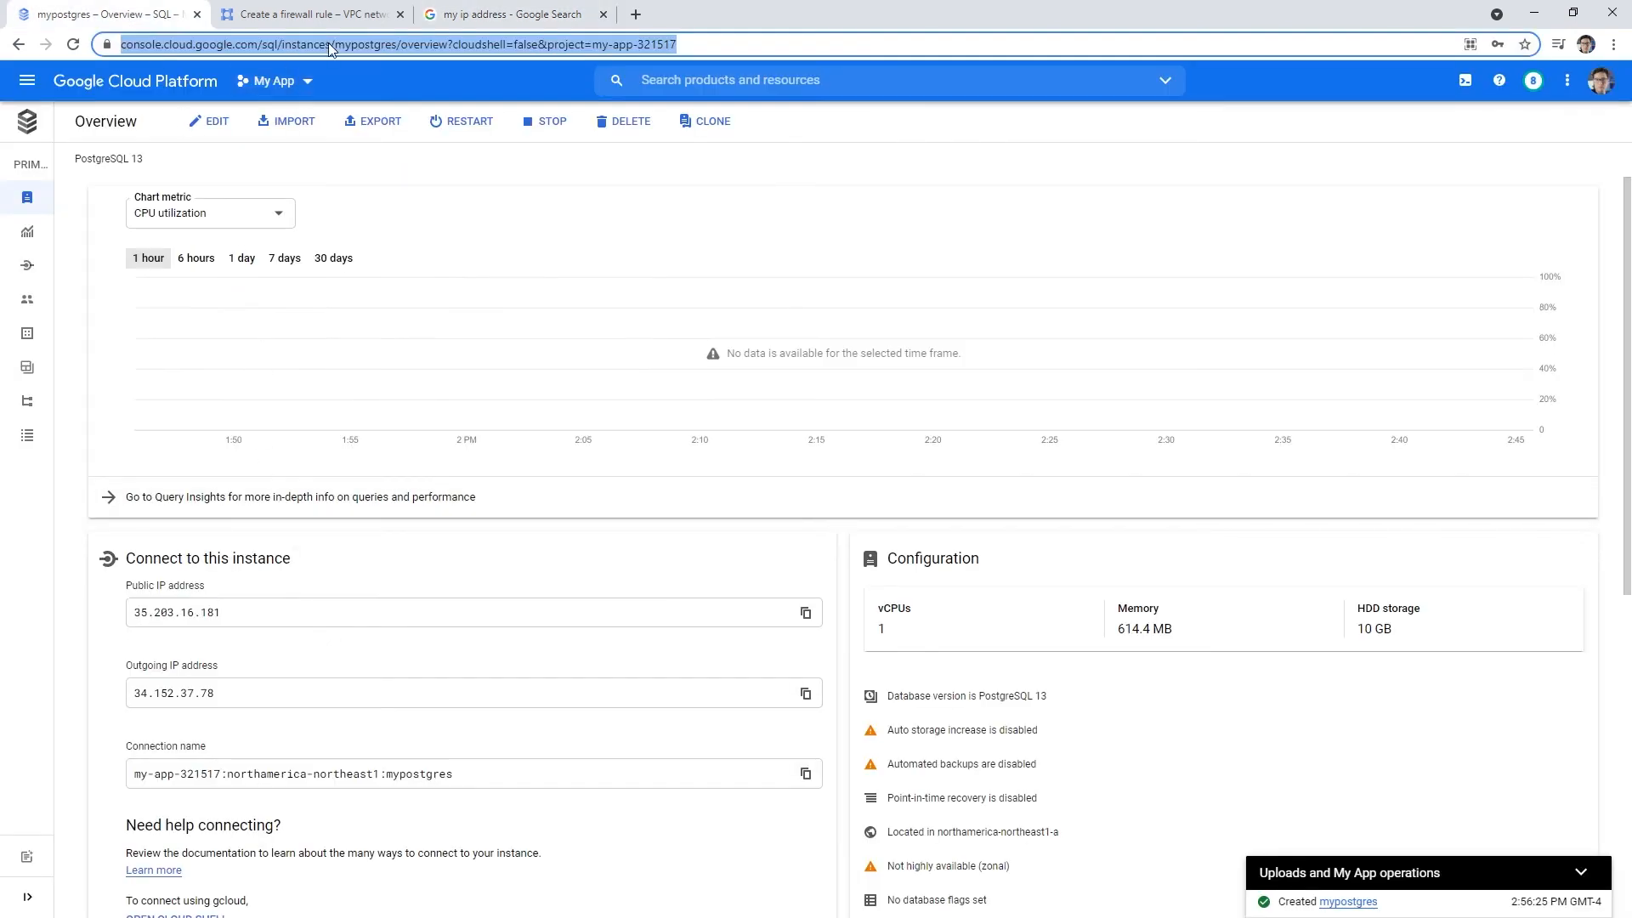
- Allow tcp:5432 from source range 104.194.51.113/32 and create the firewall rule
click(335, 17)
key(ctrl+v)
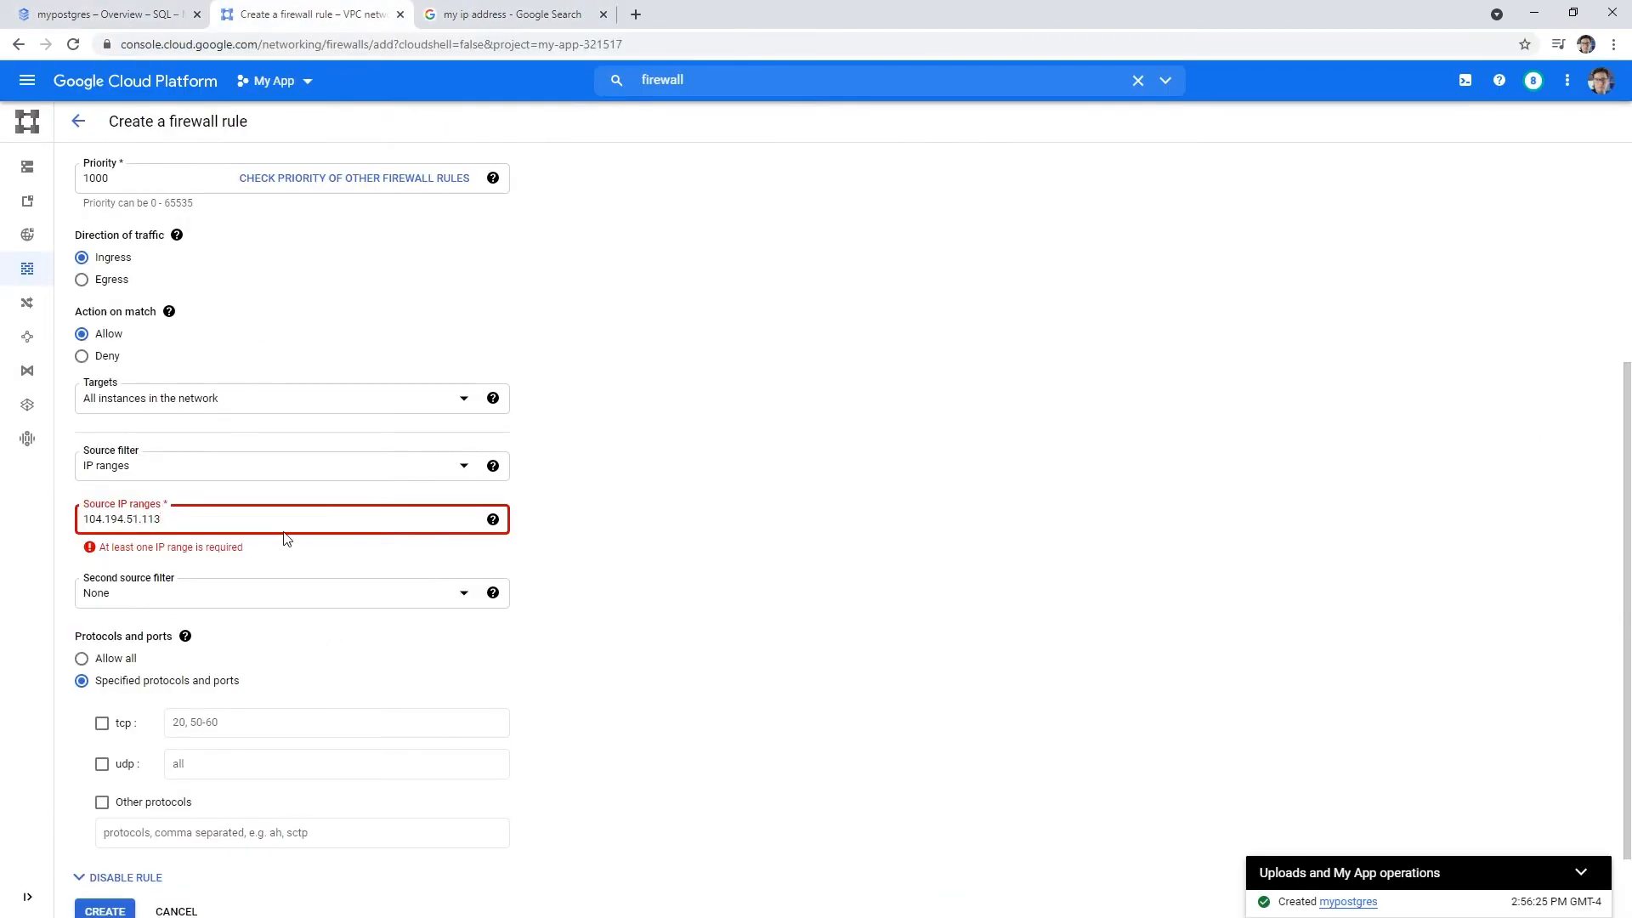
click(686, 473)
scroll(358, 504, down, 2)
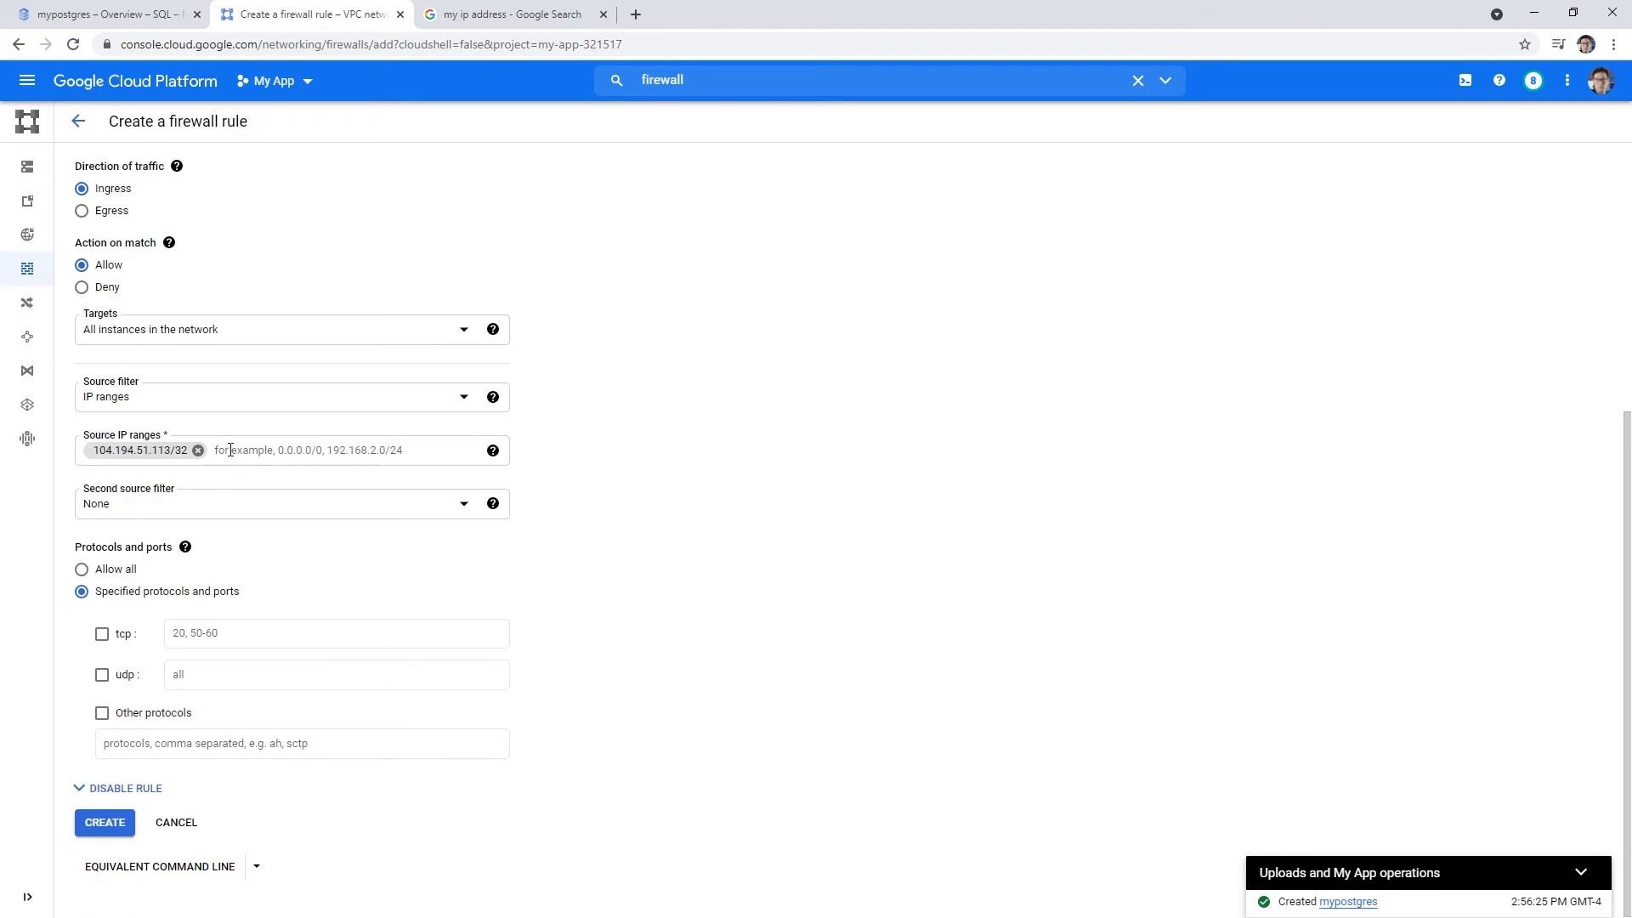
click(102, 634)
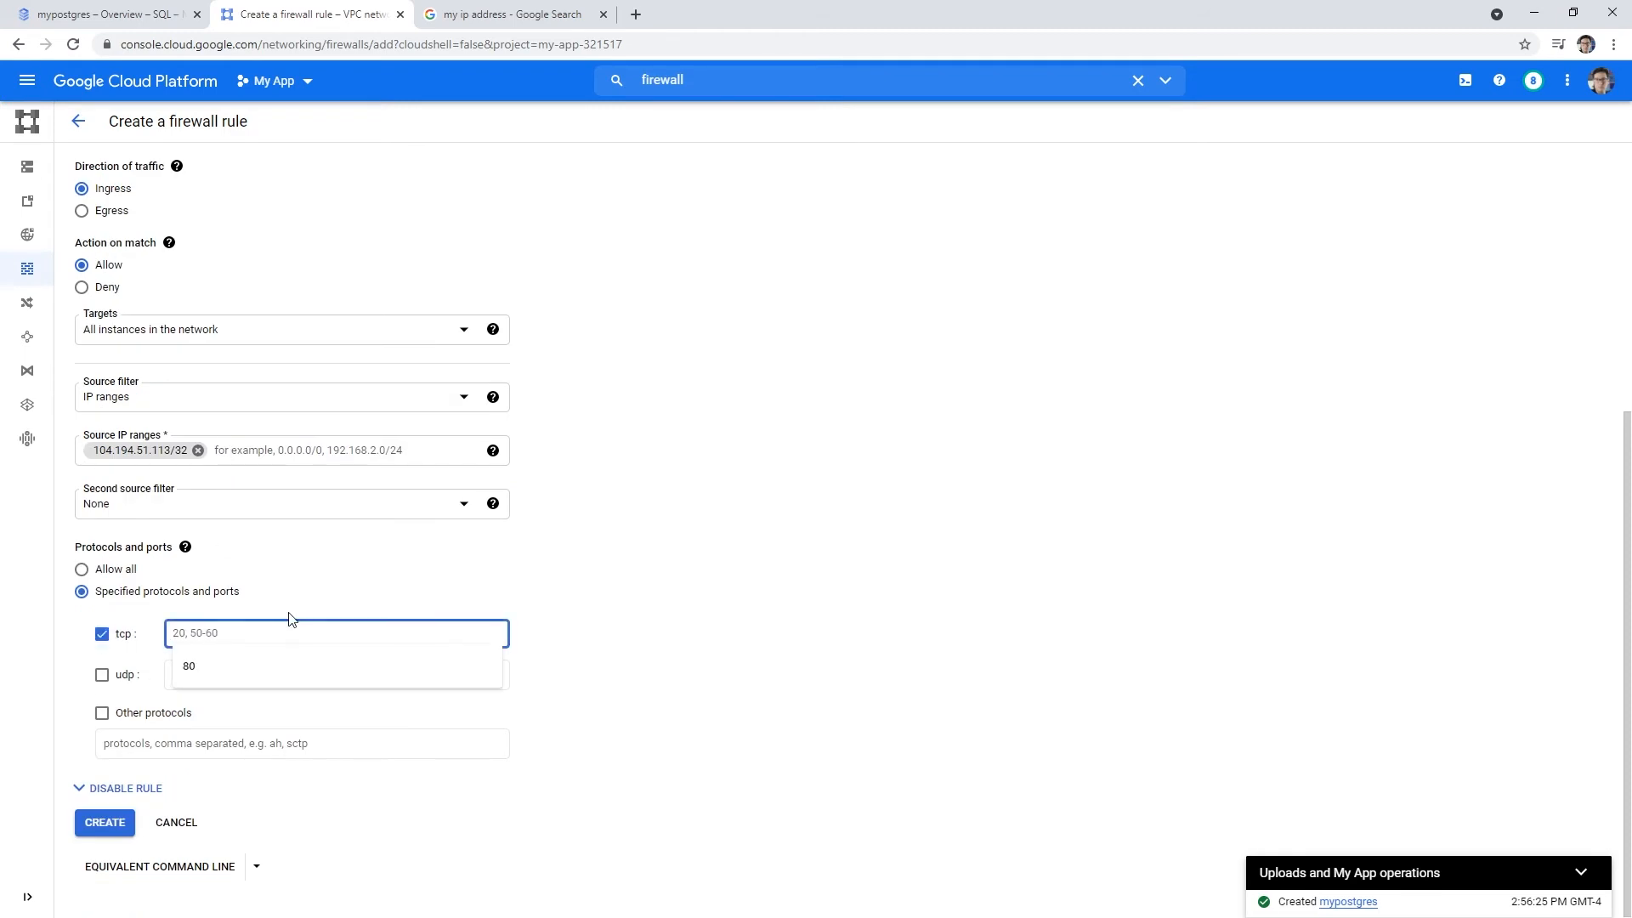
text(5432)
click(105, 822)
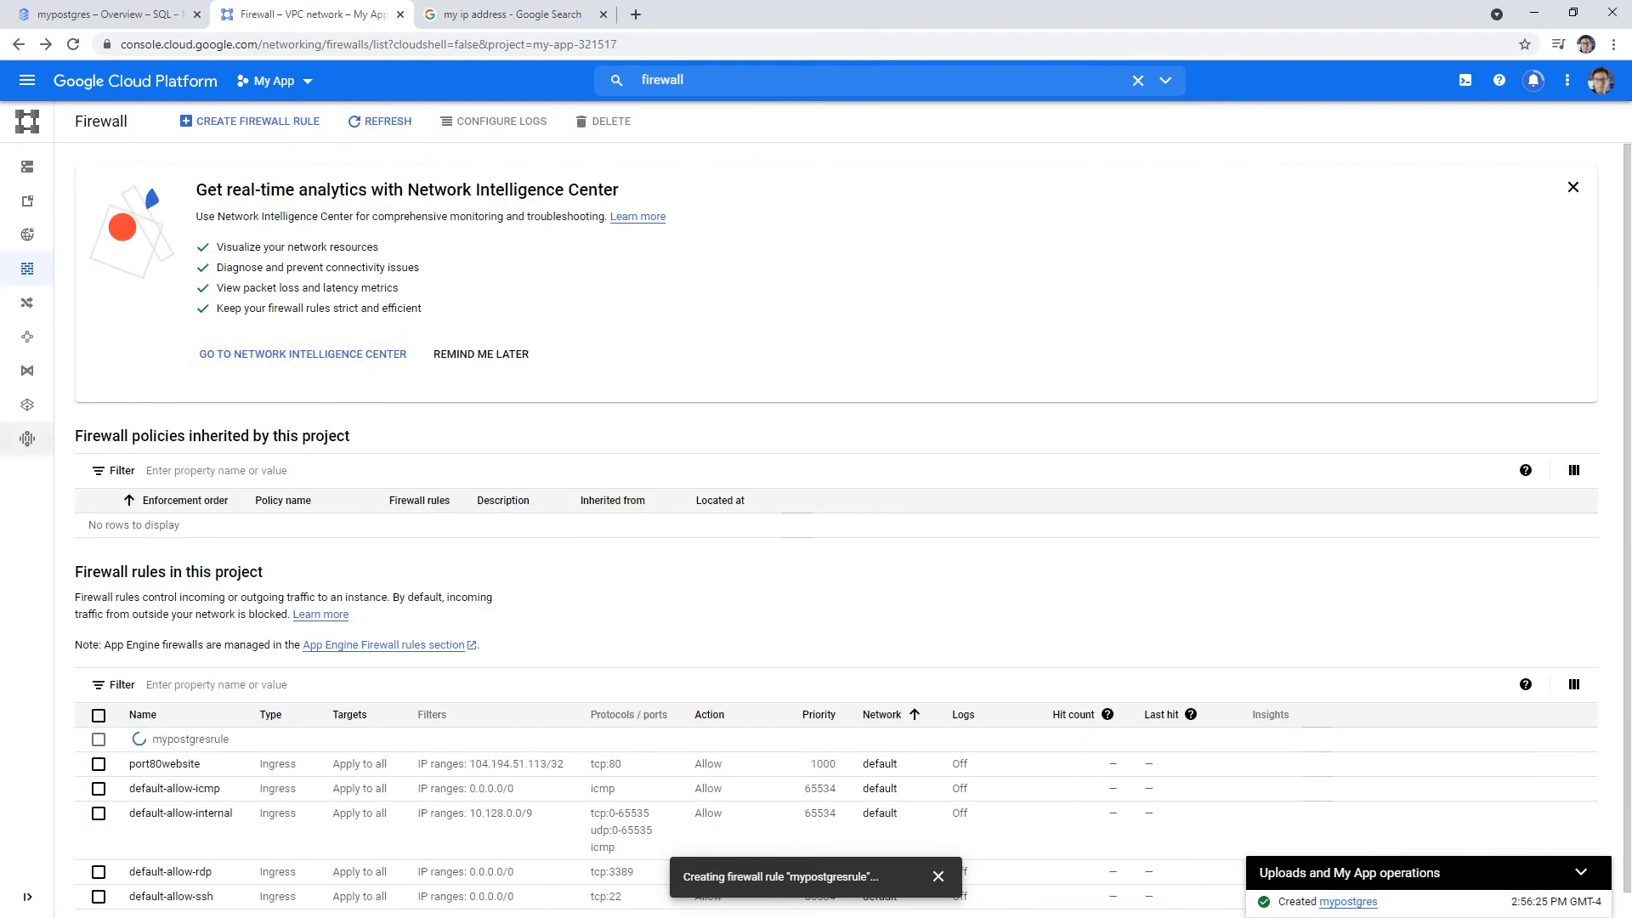
drag(0, 195, 822, 143)
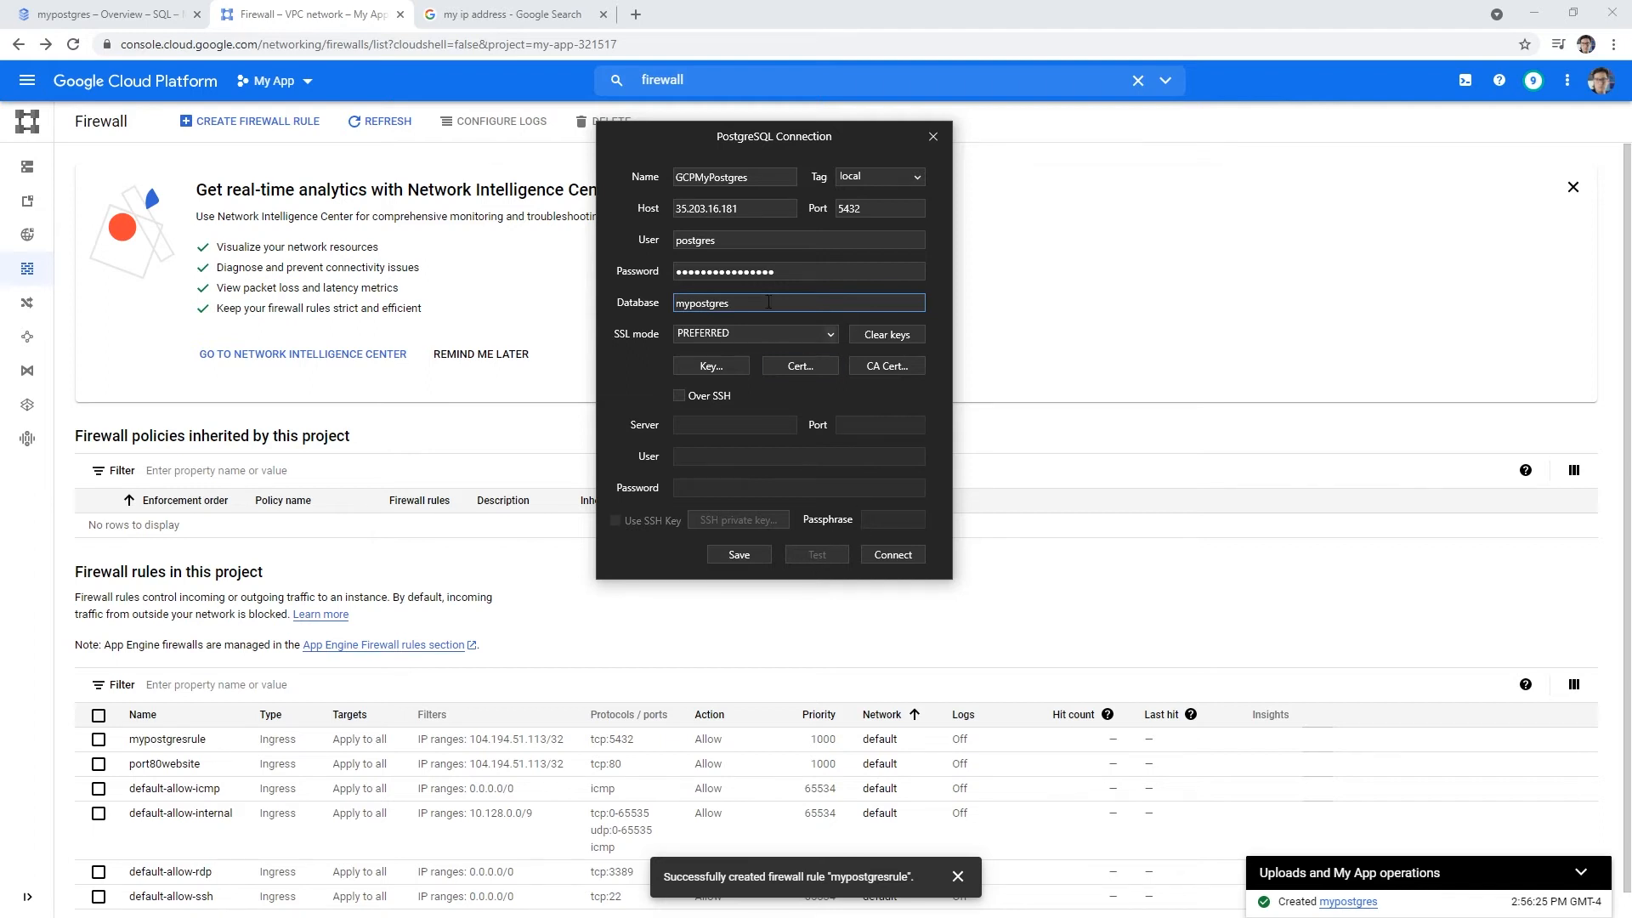
- Retry connecting to GCPMyPostgres with the password; the attempt stalls and is closed
click(778, 272)
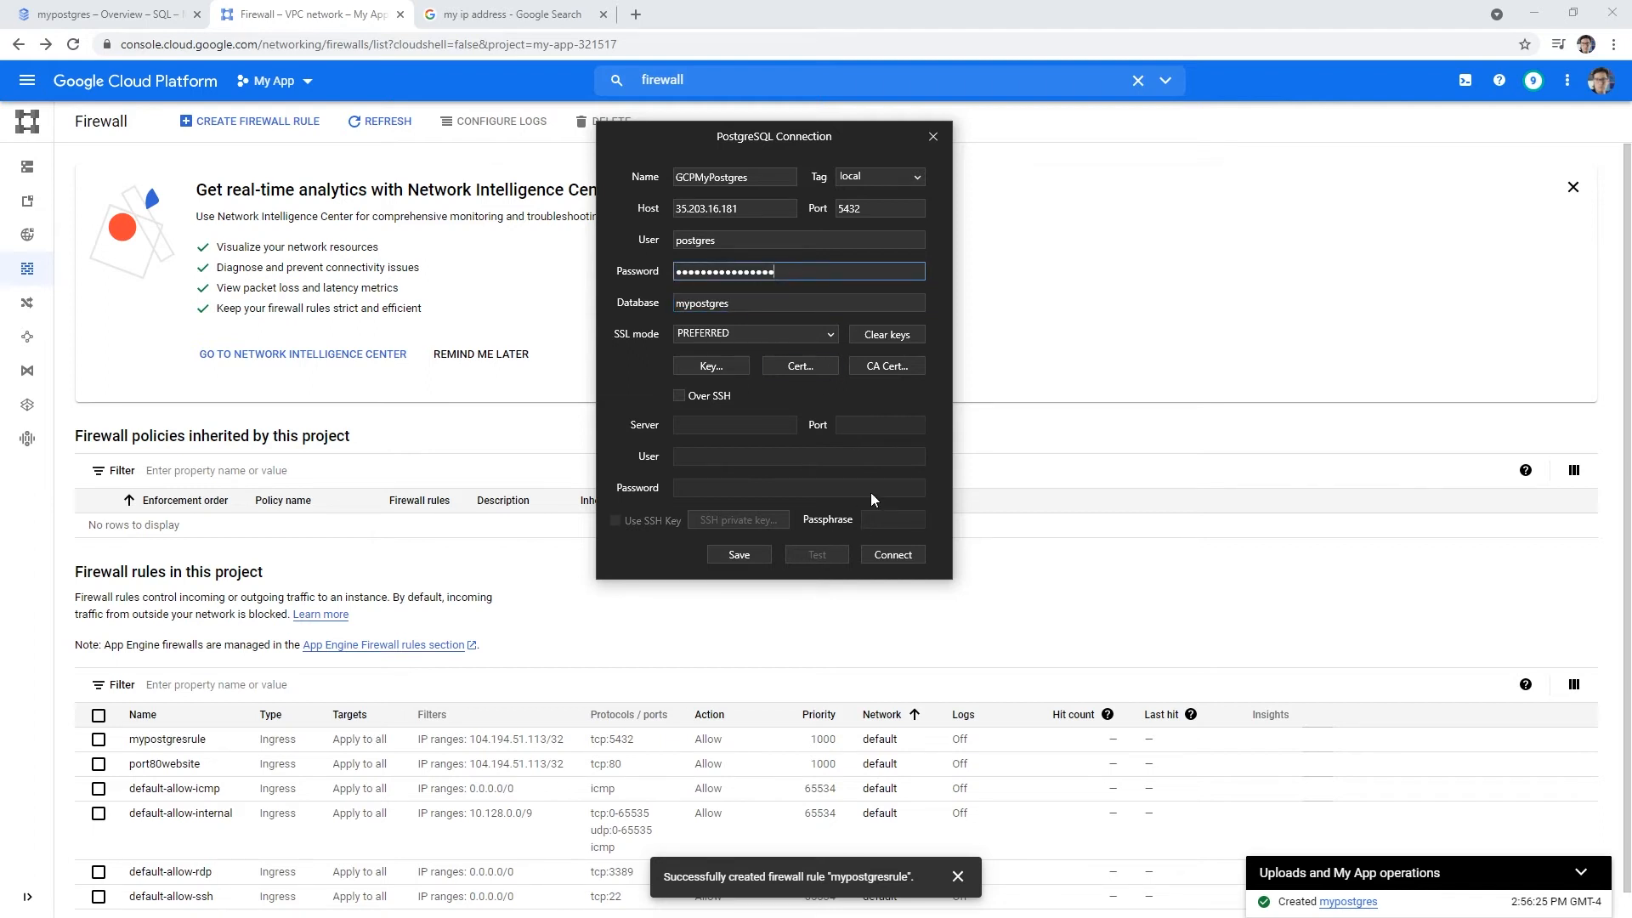
click(882, 557)
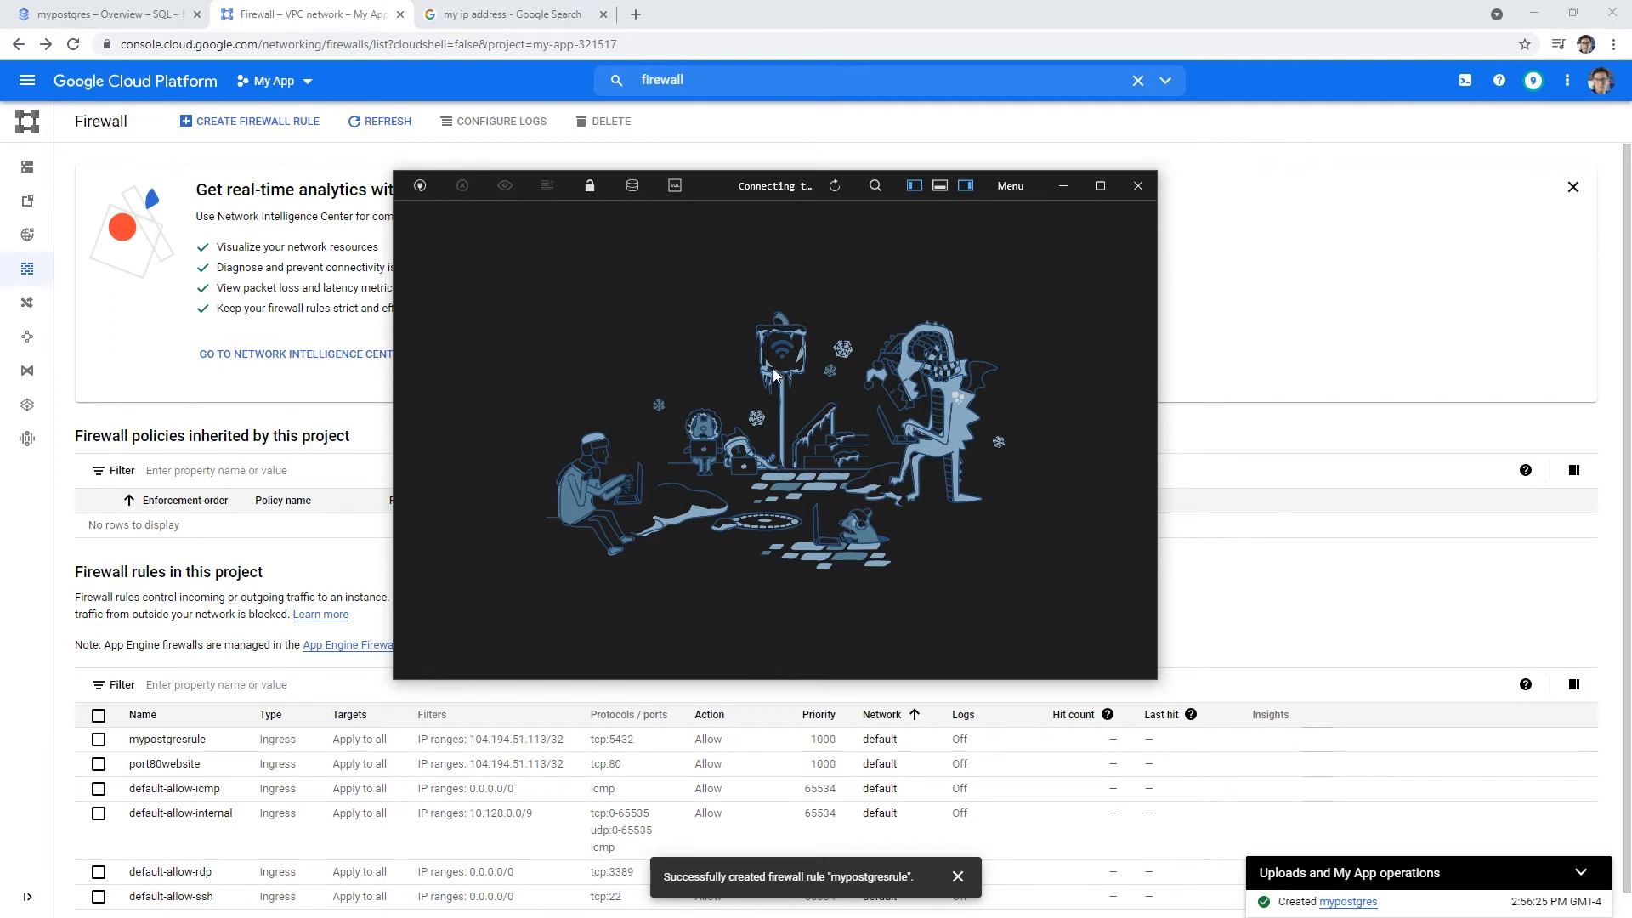
click(1138, 186)
- Test the GCPMyPostgres settings for 35.203.16.181:5432, dismiss the timeout error, and return to the mypostgres overview
right_click(873, 374)
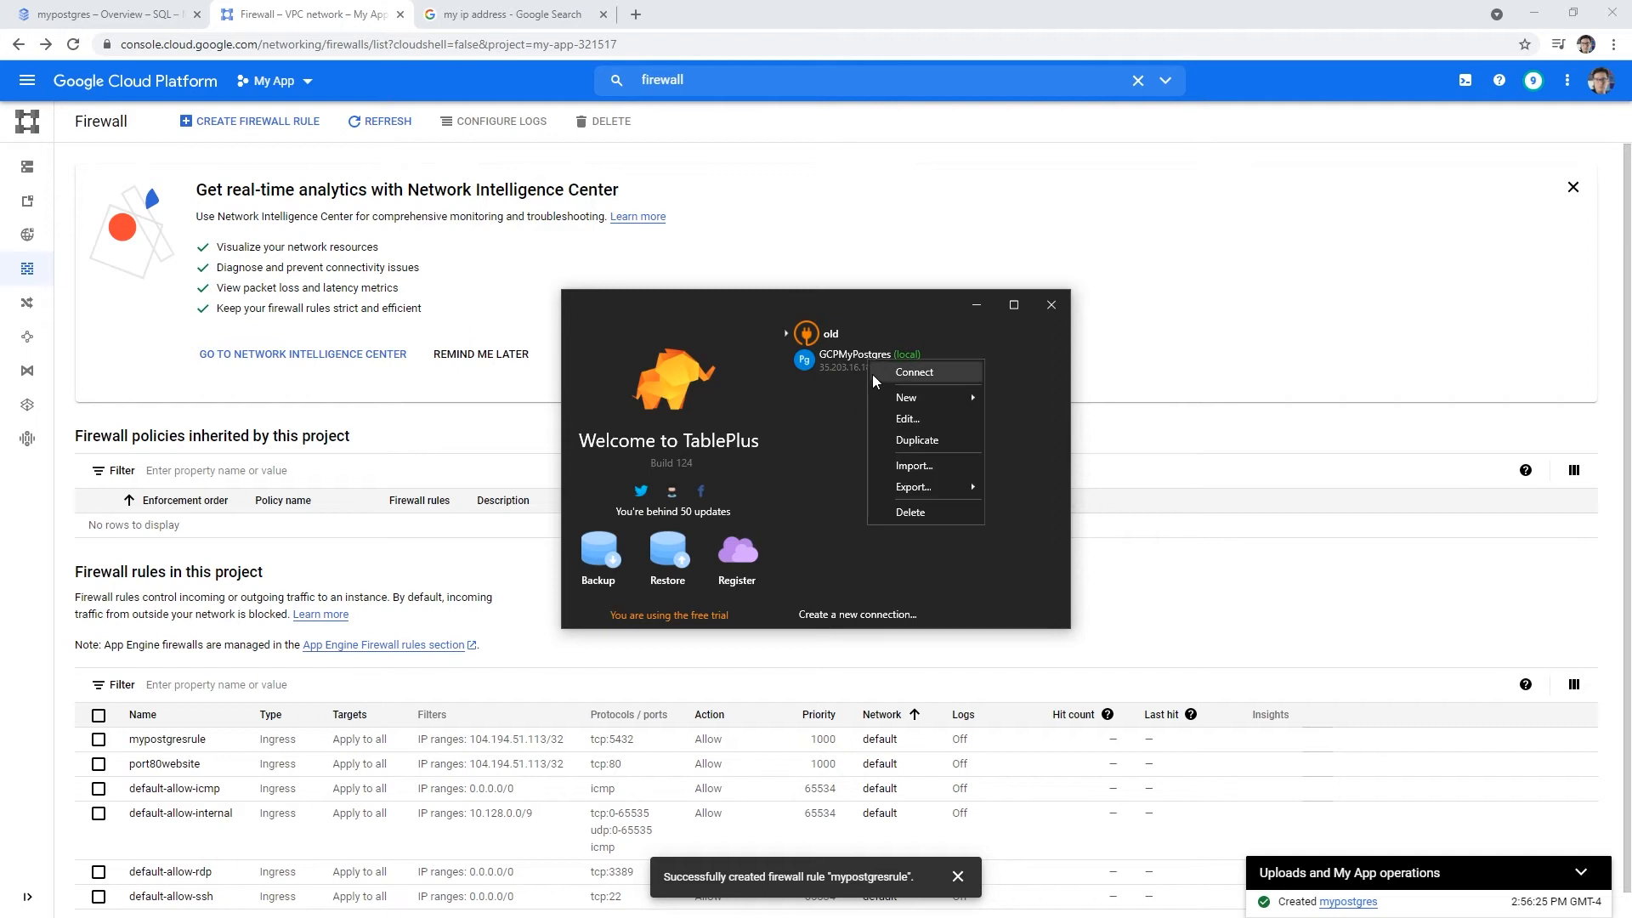
click(903, 419)
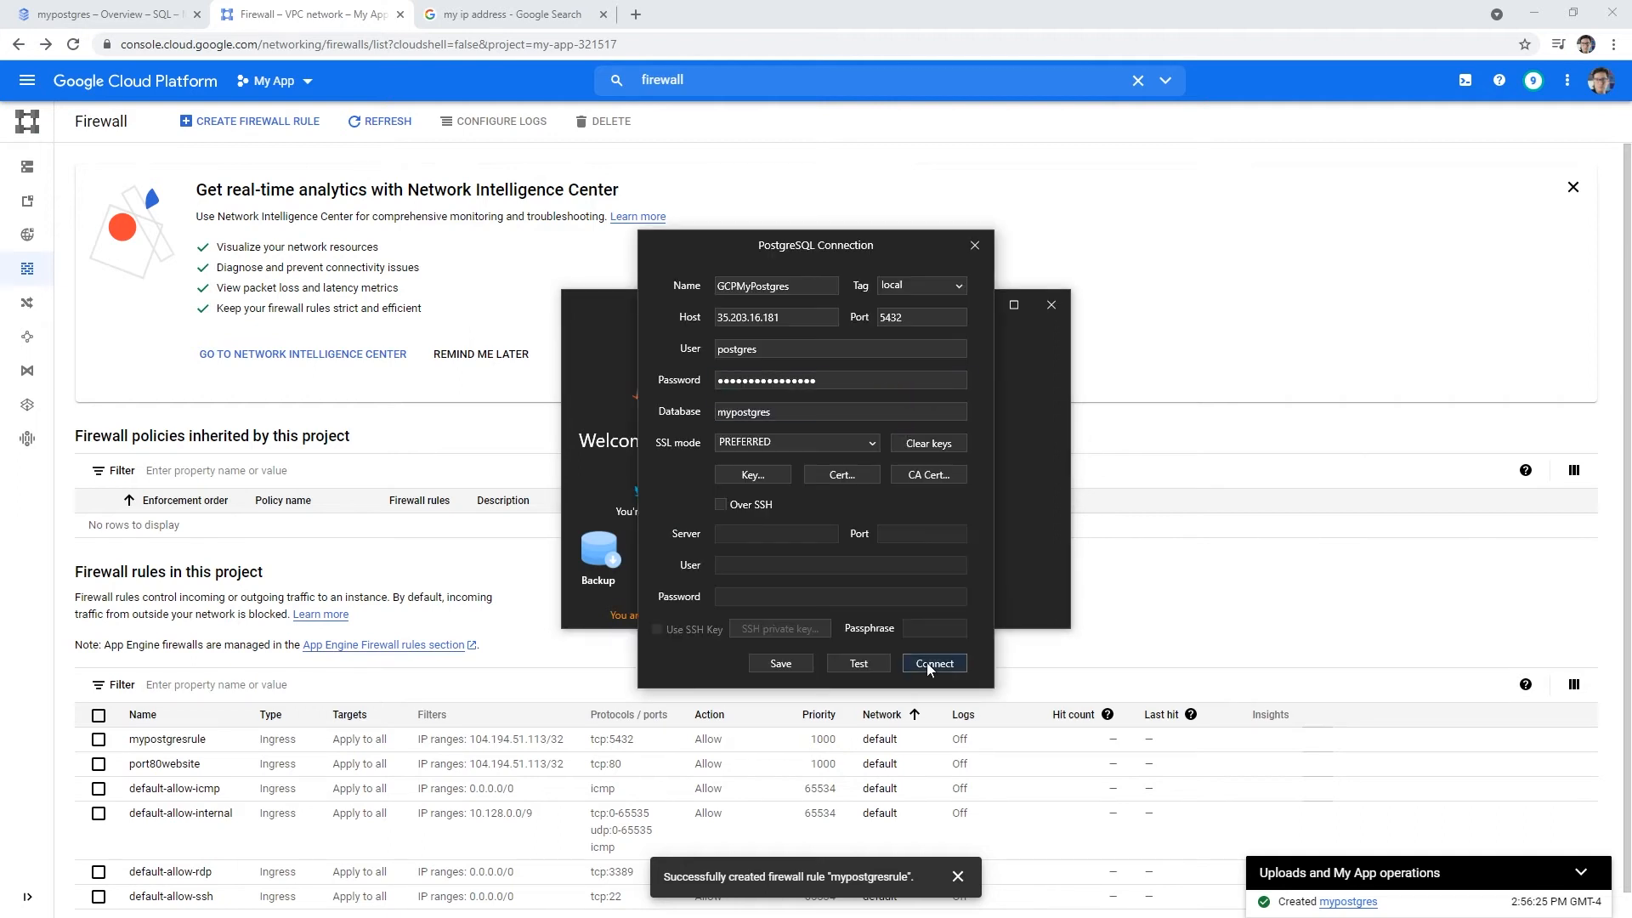
click(860, 664)
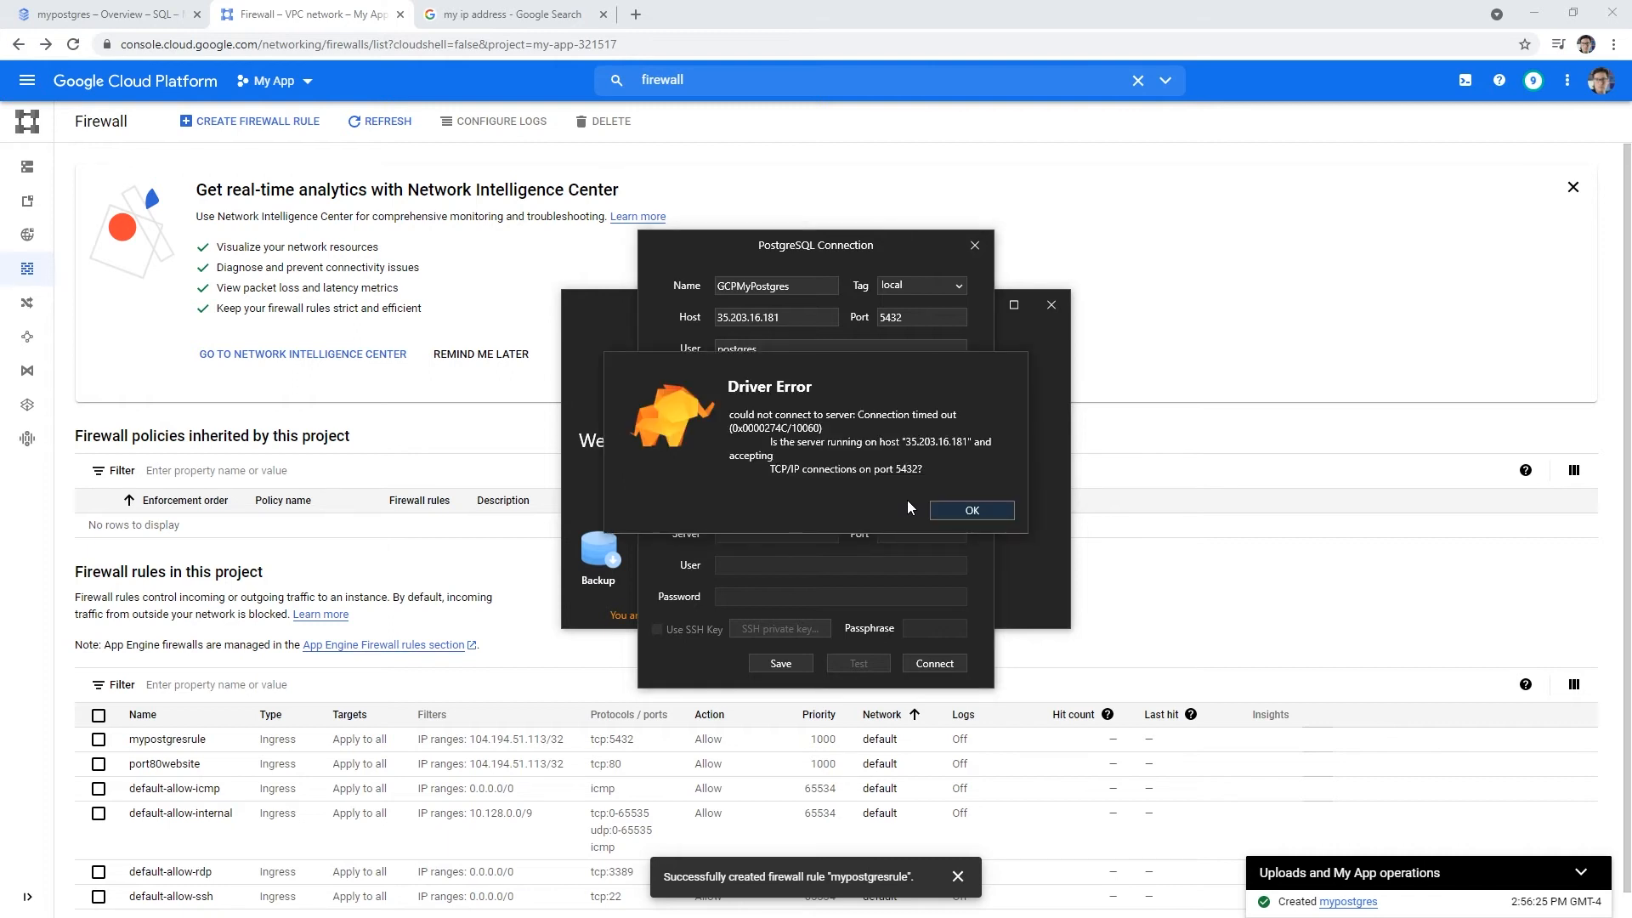
click(971, 510)
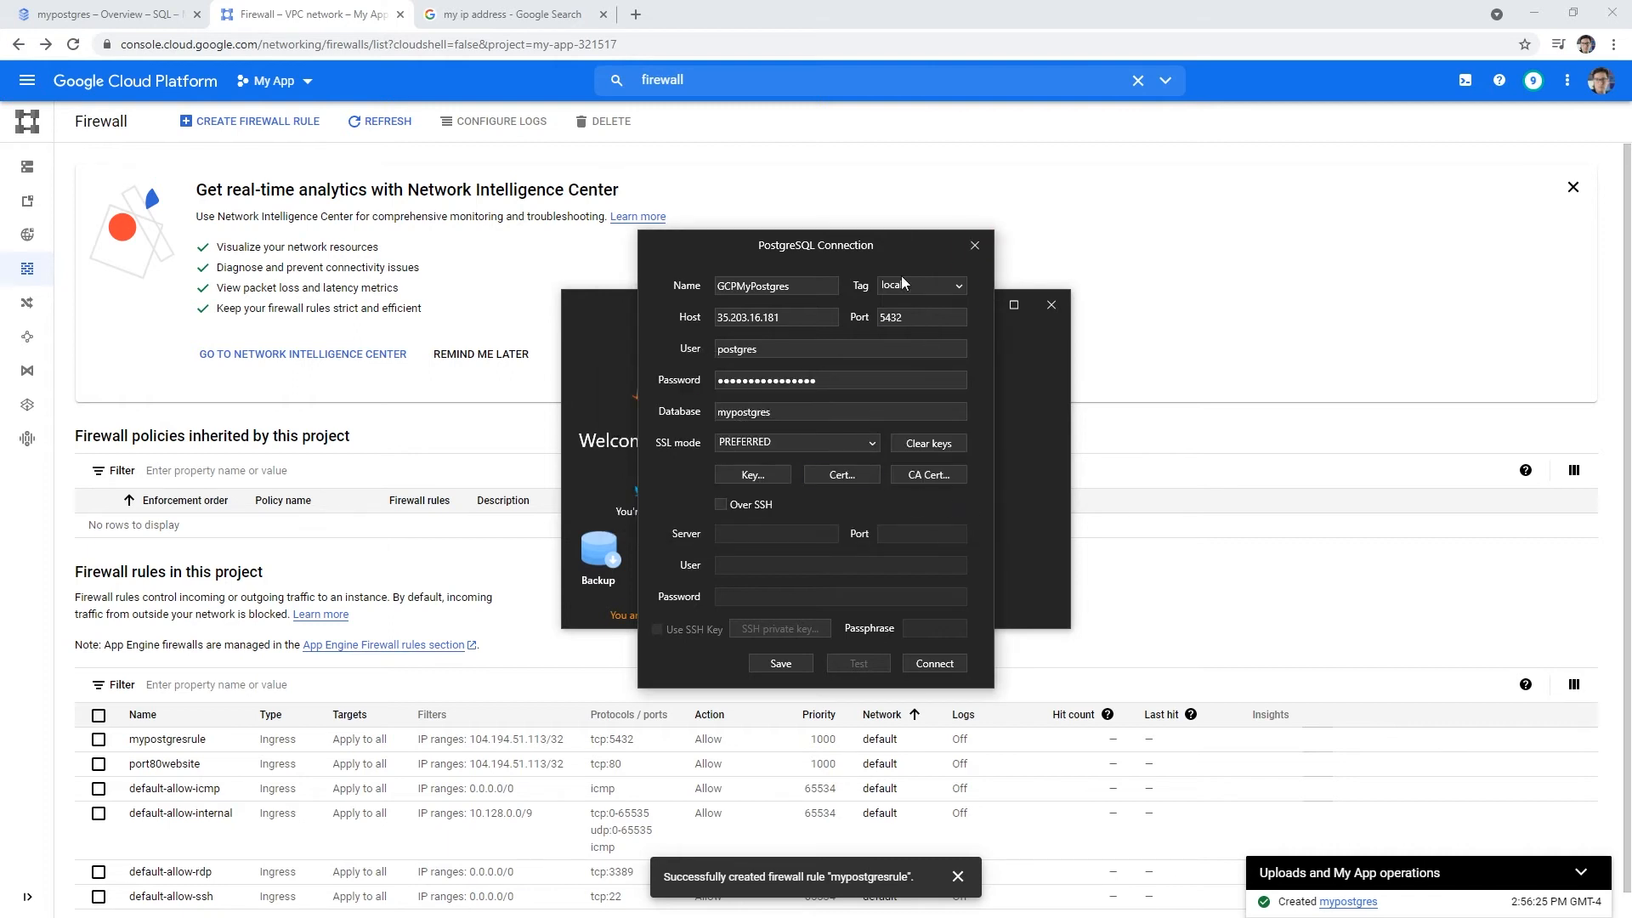
click(526, 265)
click(139, 19)
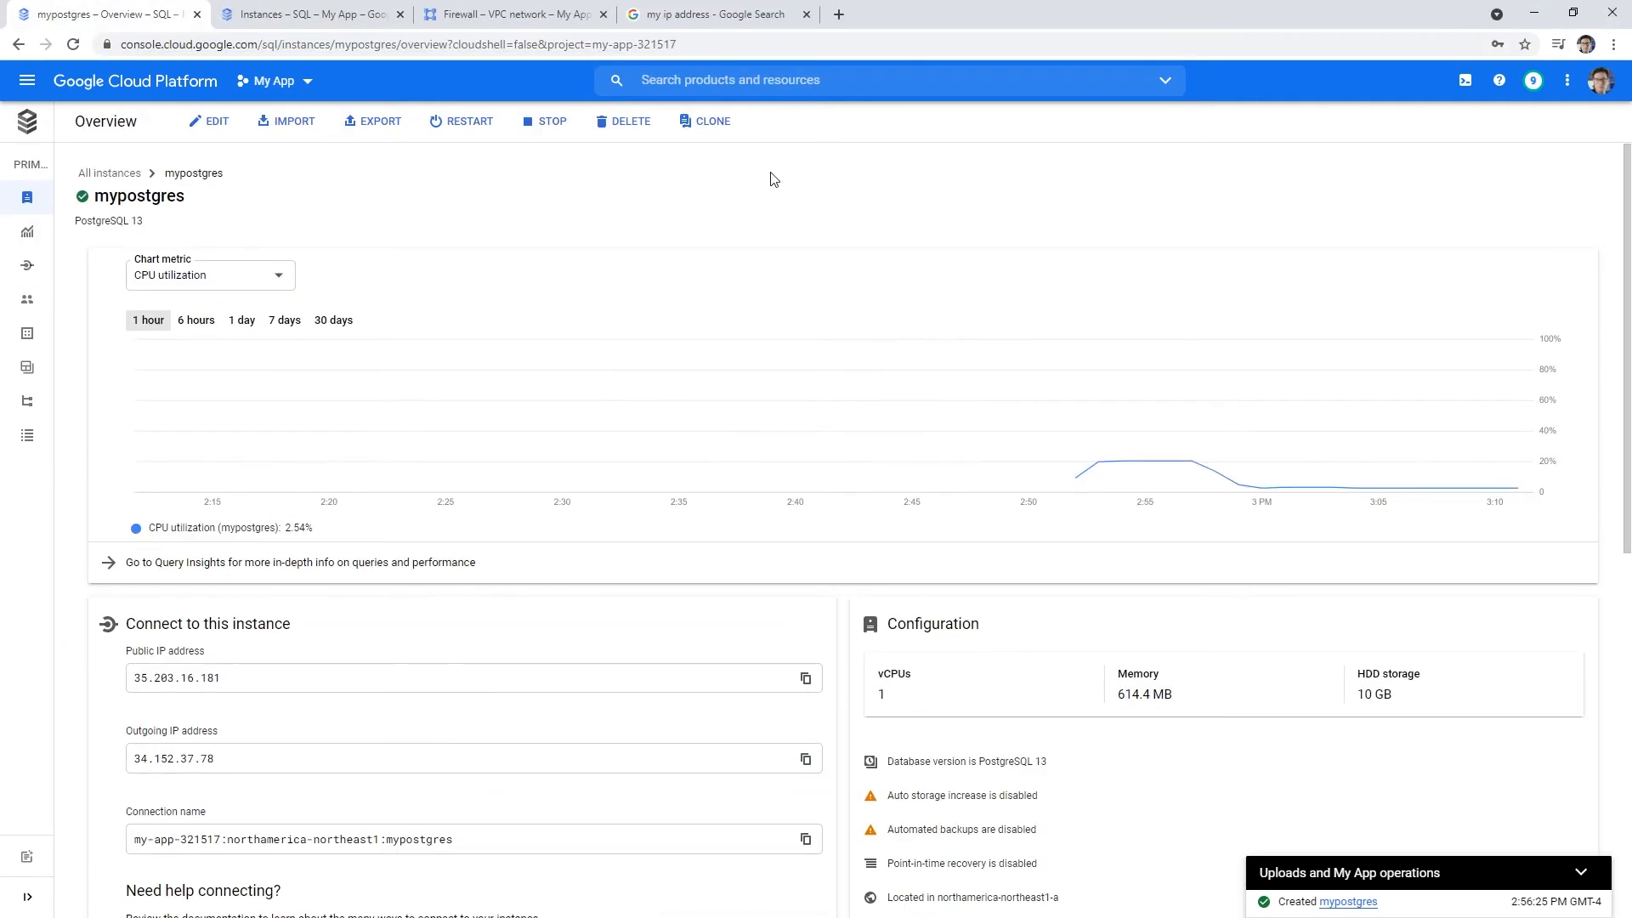
- Check the mypostgres Users and Databases pages (postgres only), then switch to the GCPMyPostgres connection in TablePlus
mouse_move(28, 317)
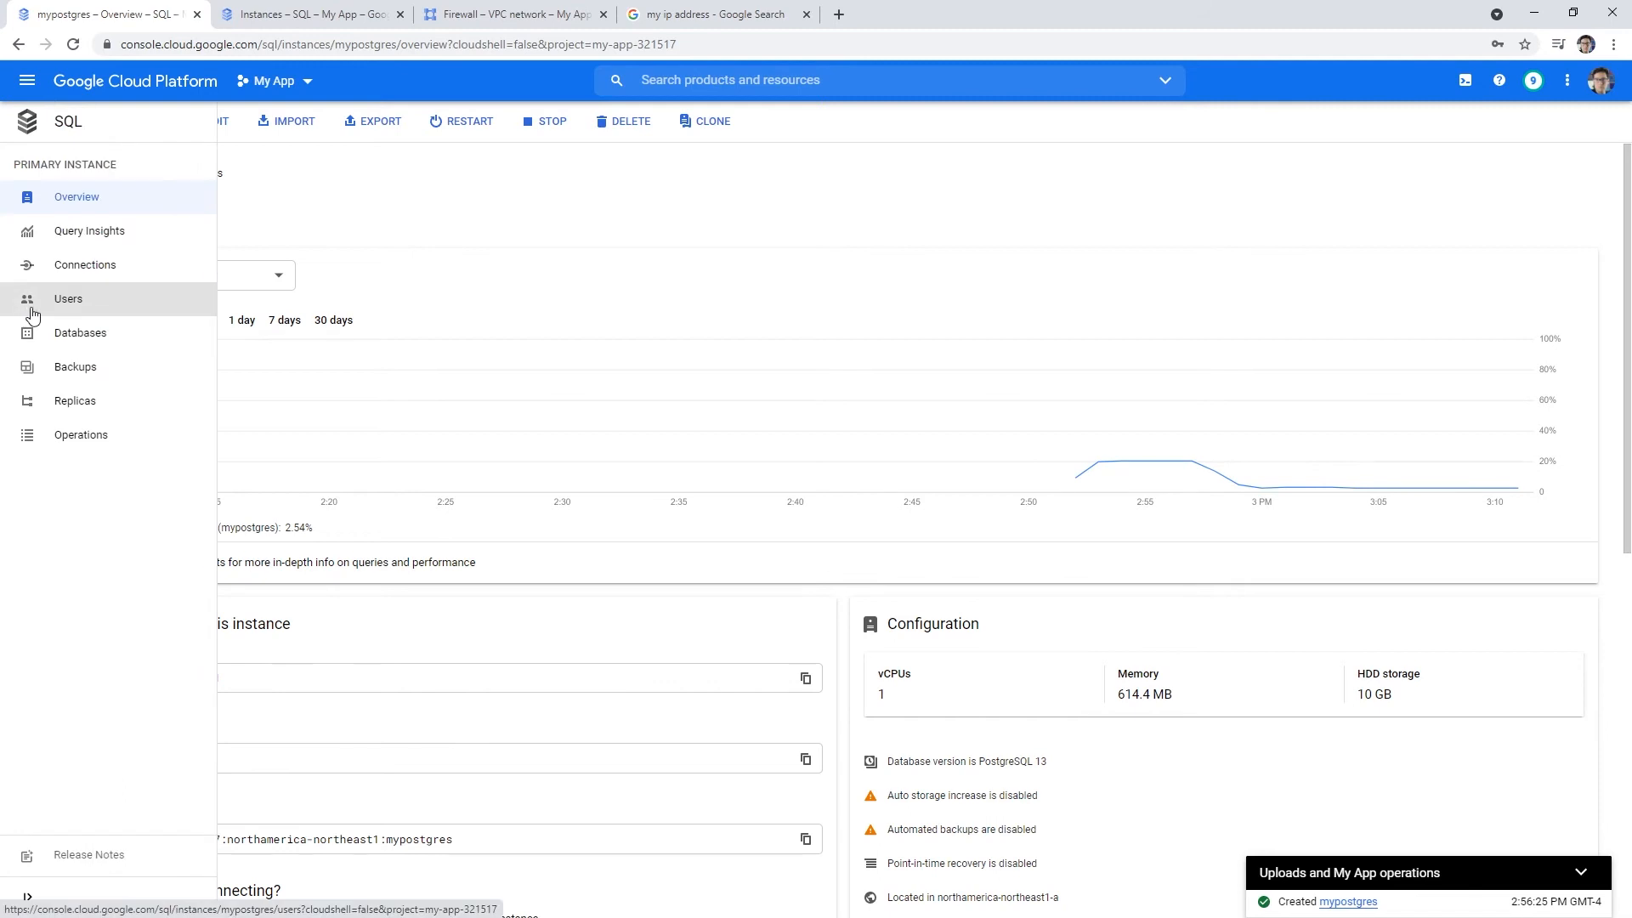
click(44, 300)
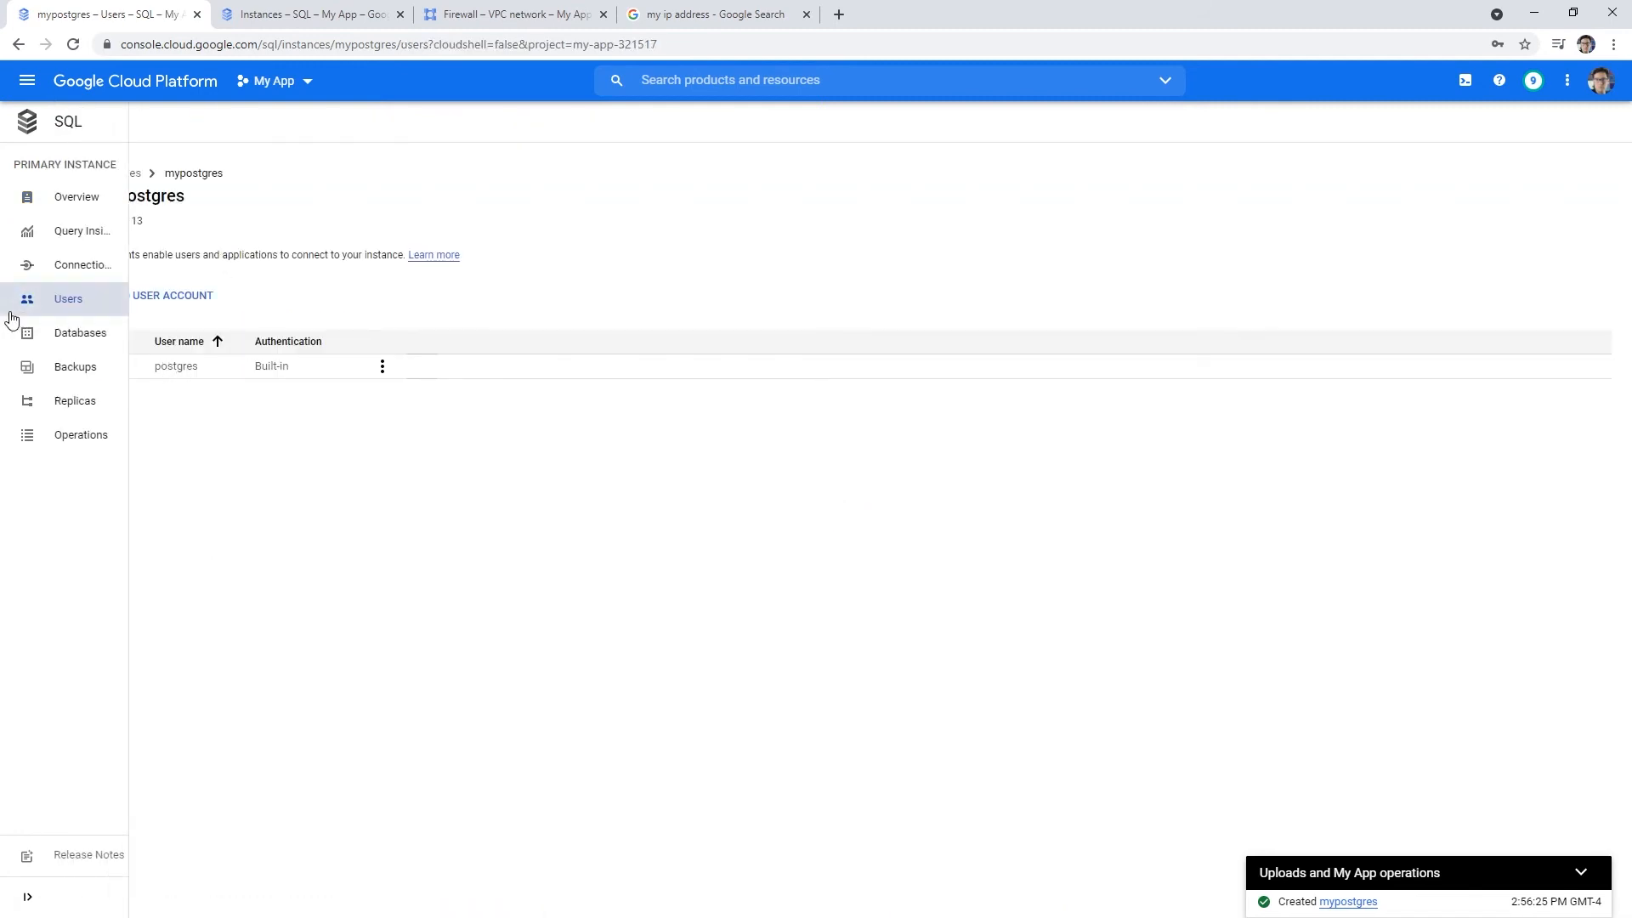
click(32, 330)
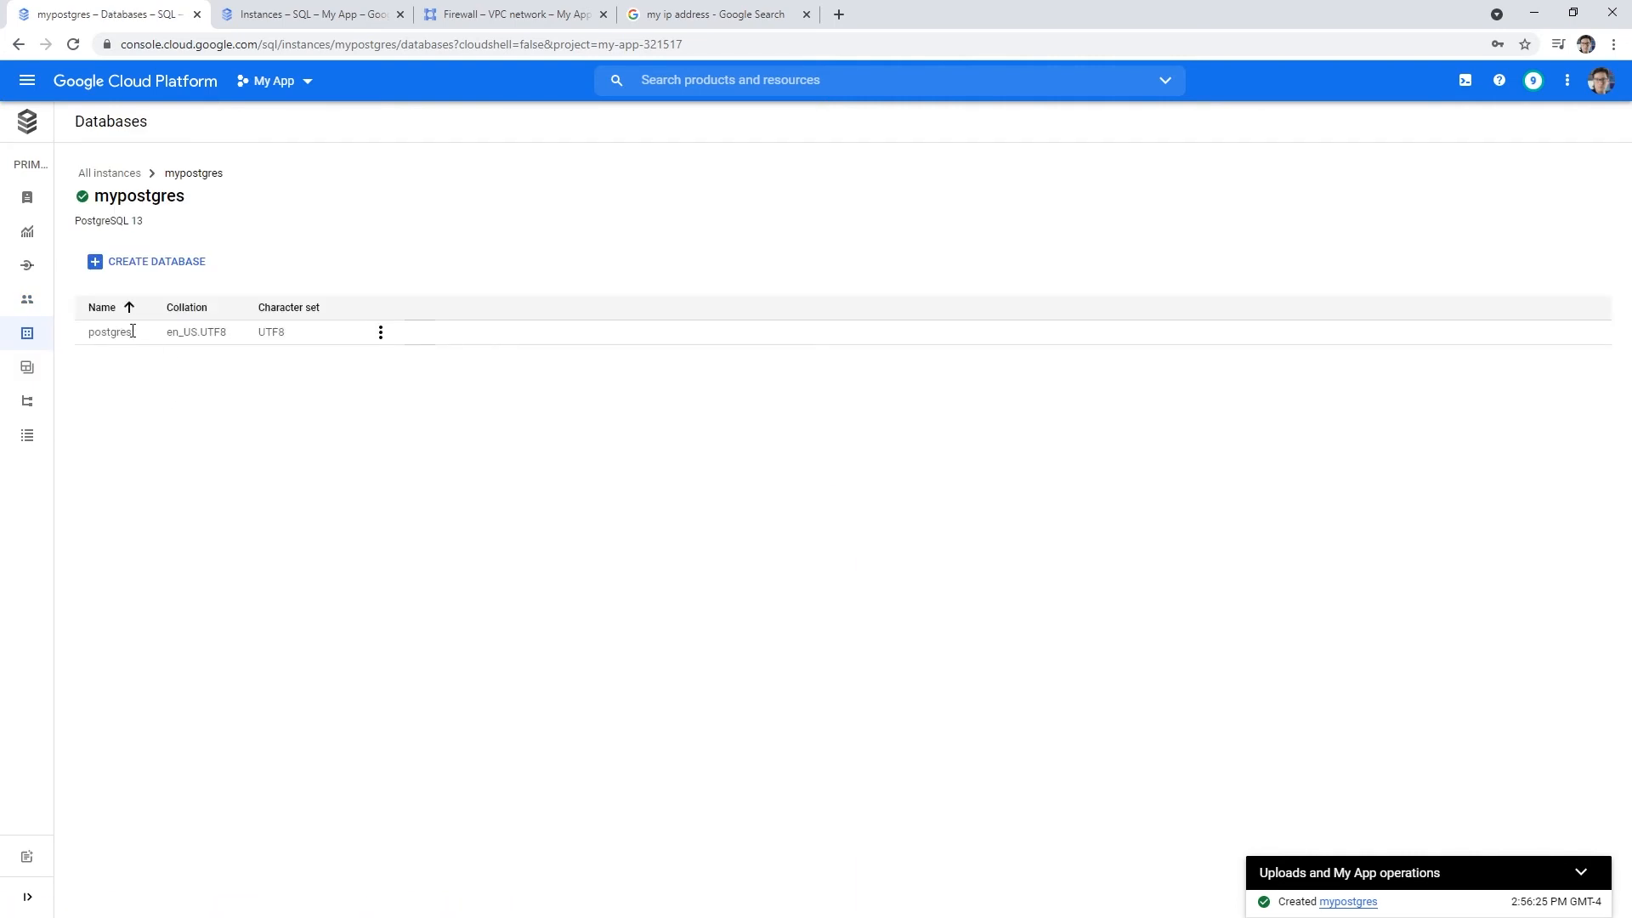
key(alt+Tab)
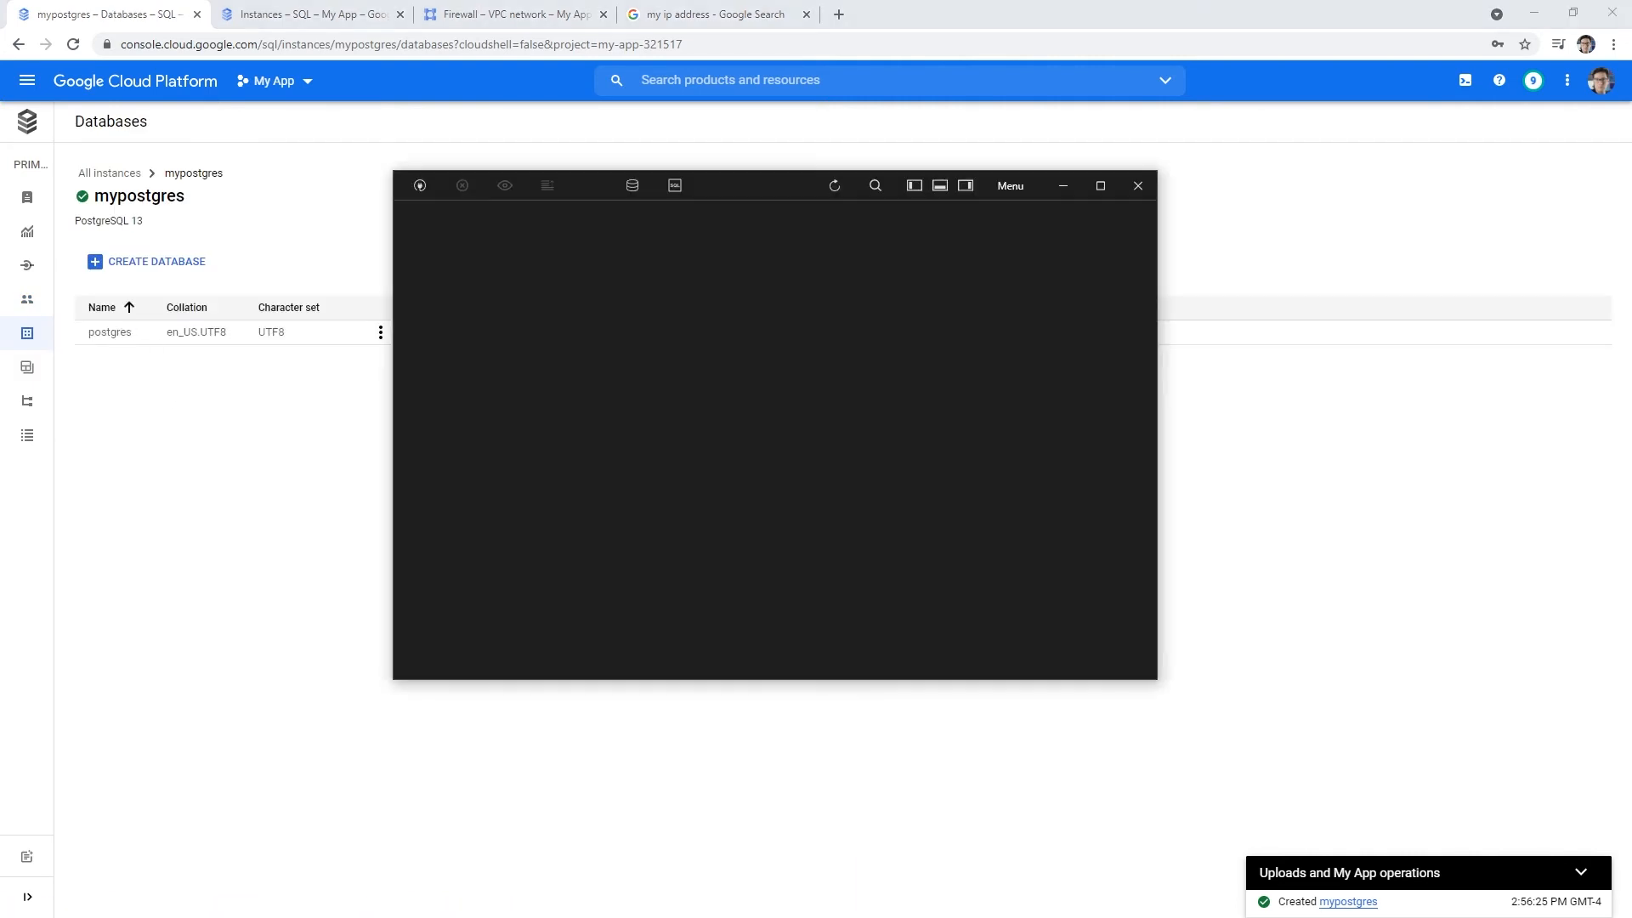
- Change the GCPMyPostgres database from mypostgres to postgres and test the connection
click(1137, 187)
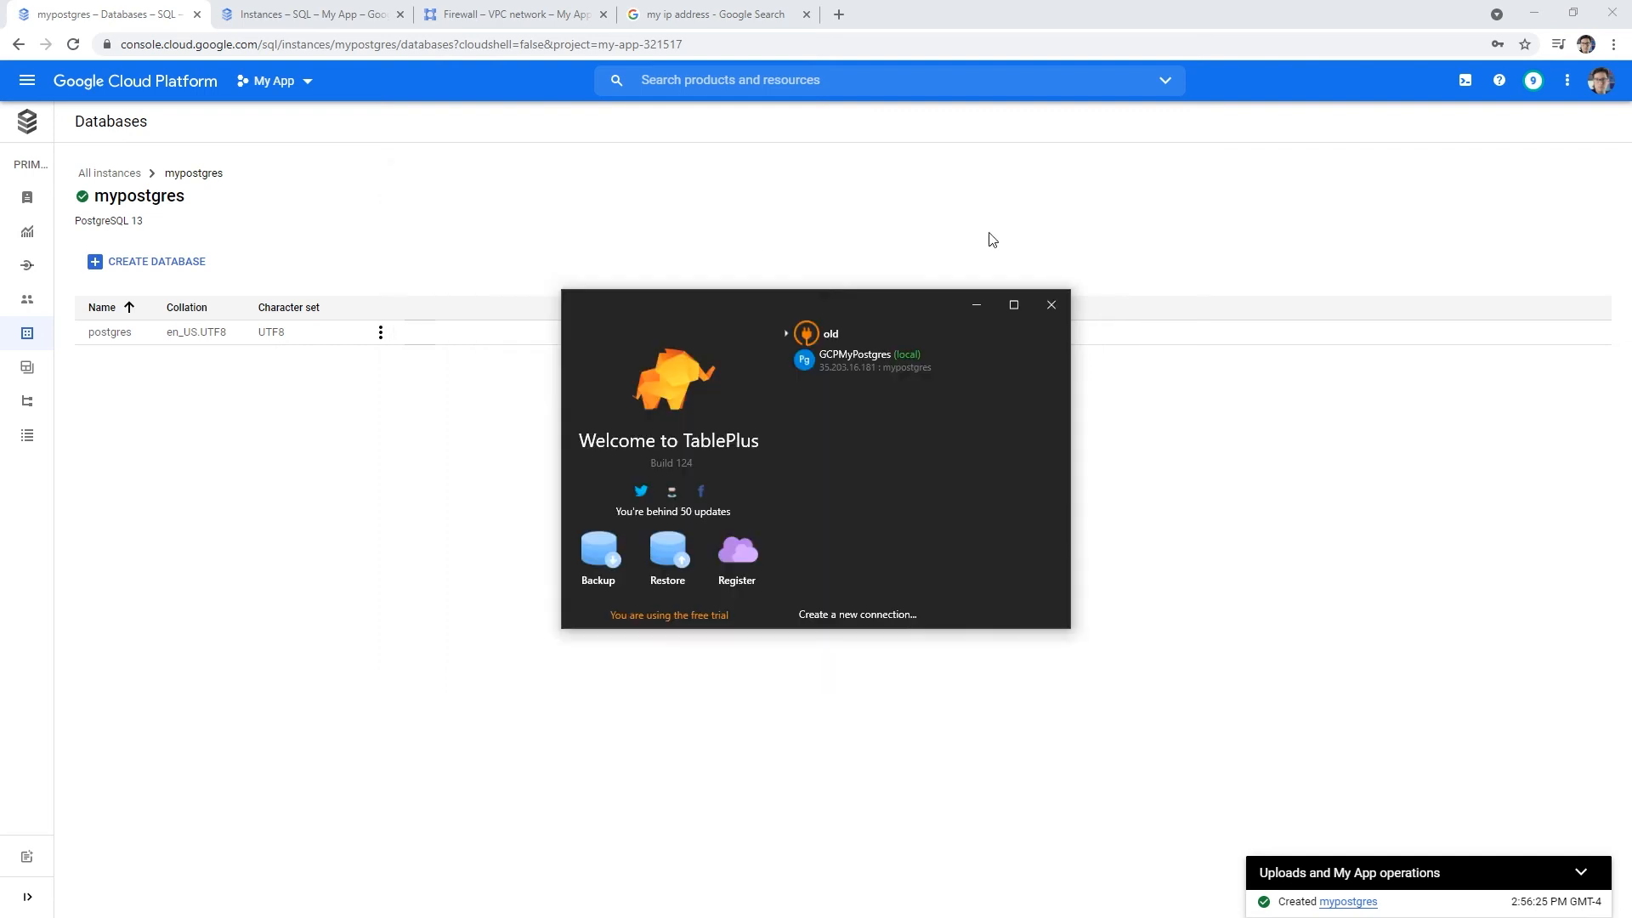
right_click(869, 369)
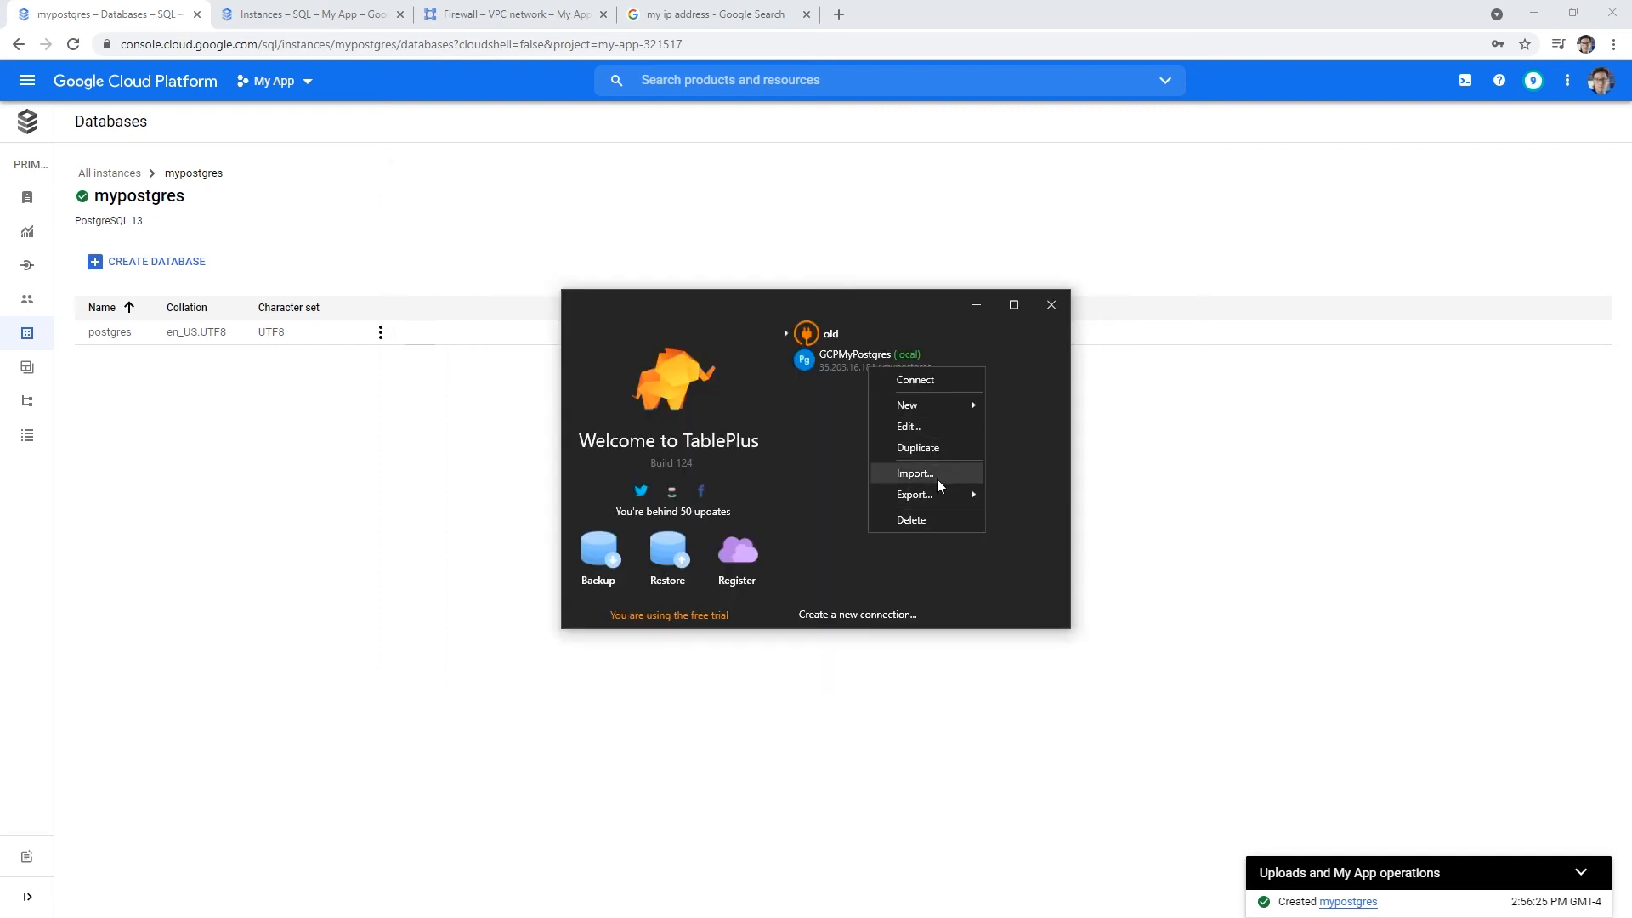
click(935, 425)
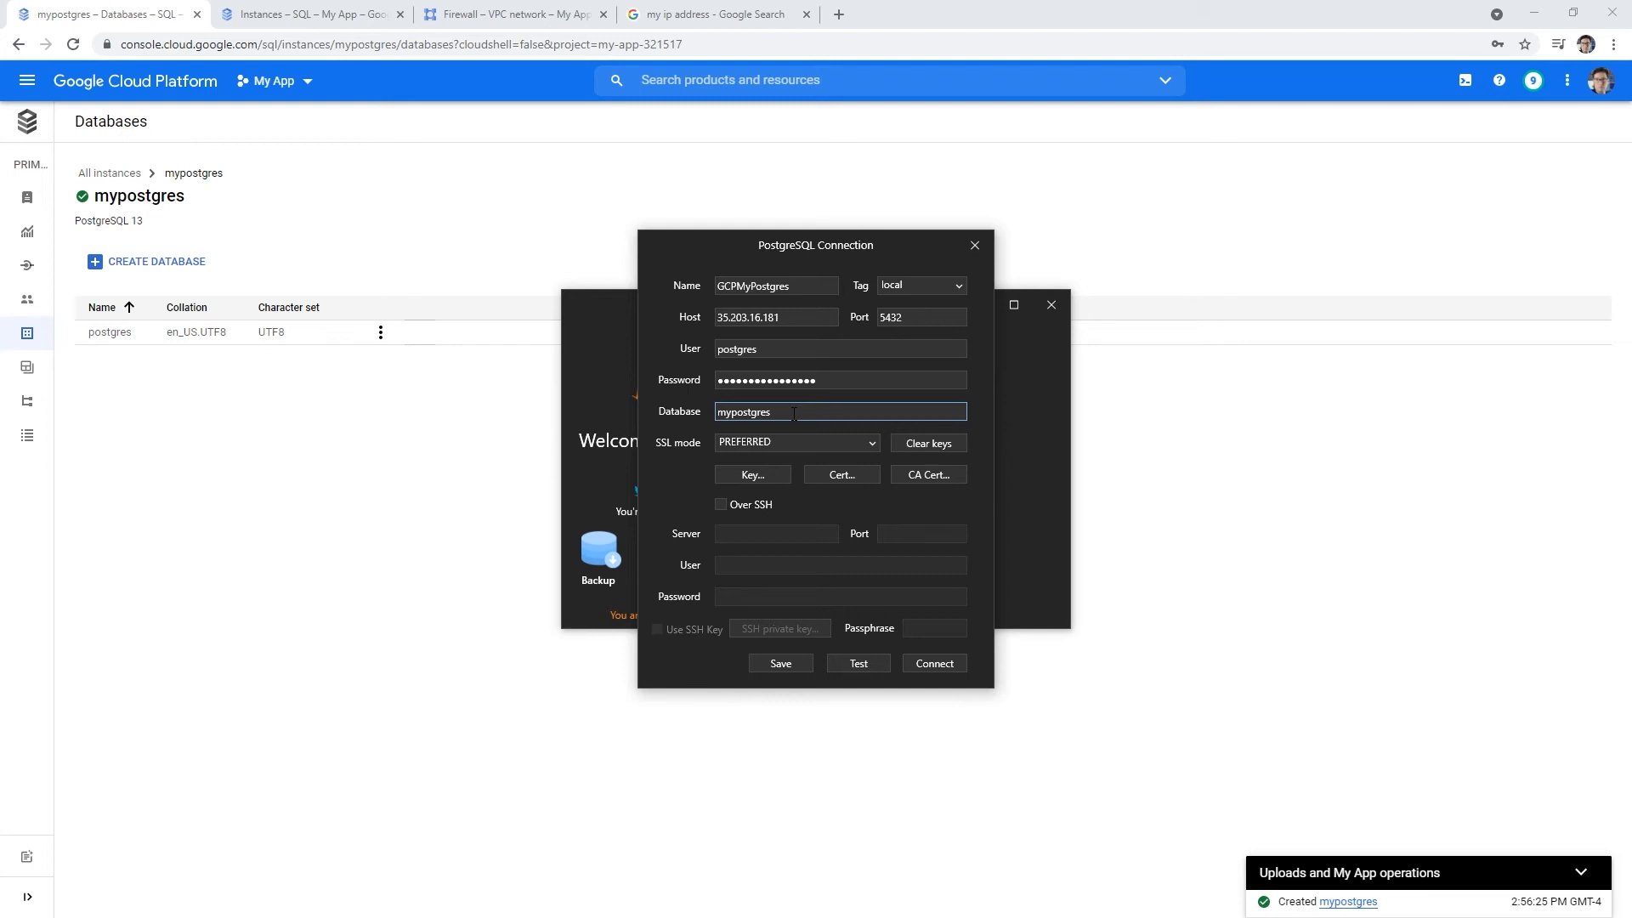
drag(794, 414, 684, 412)
text(postgres)
click(878, 656)
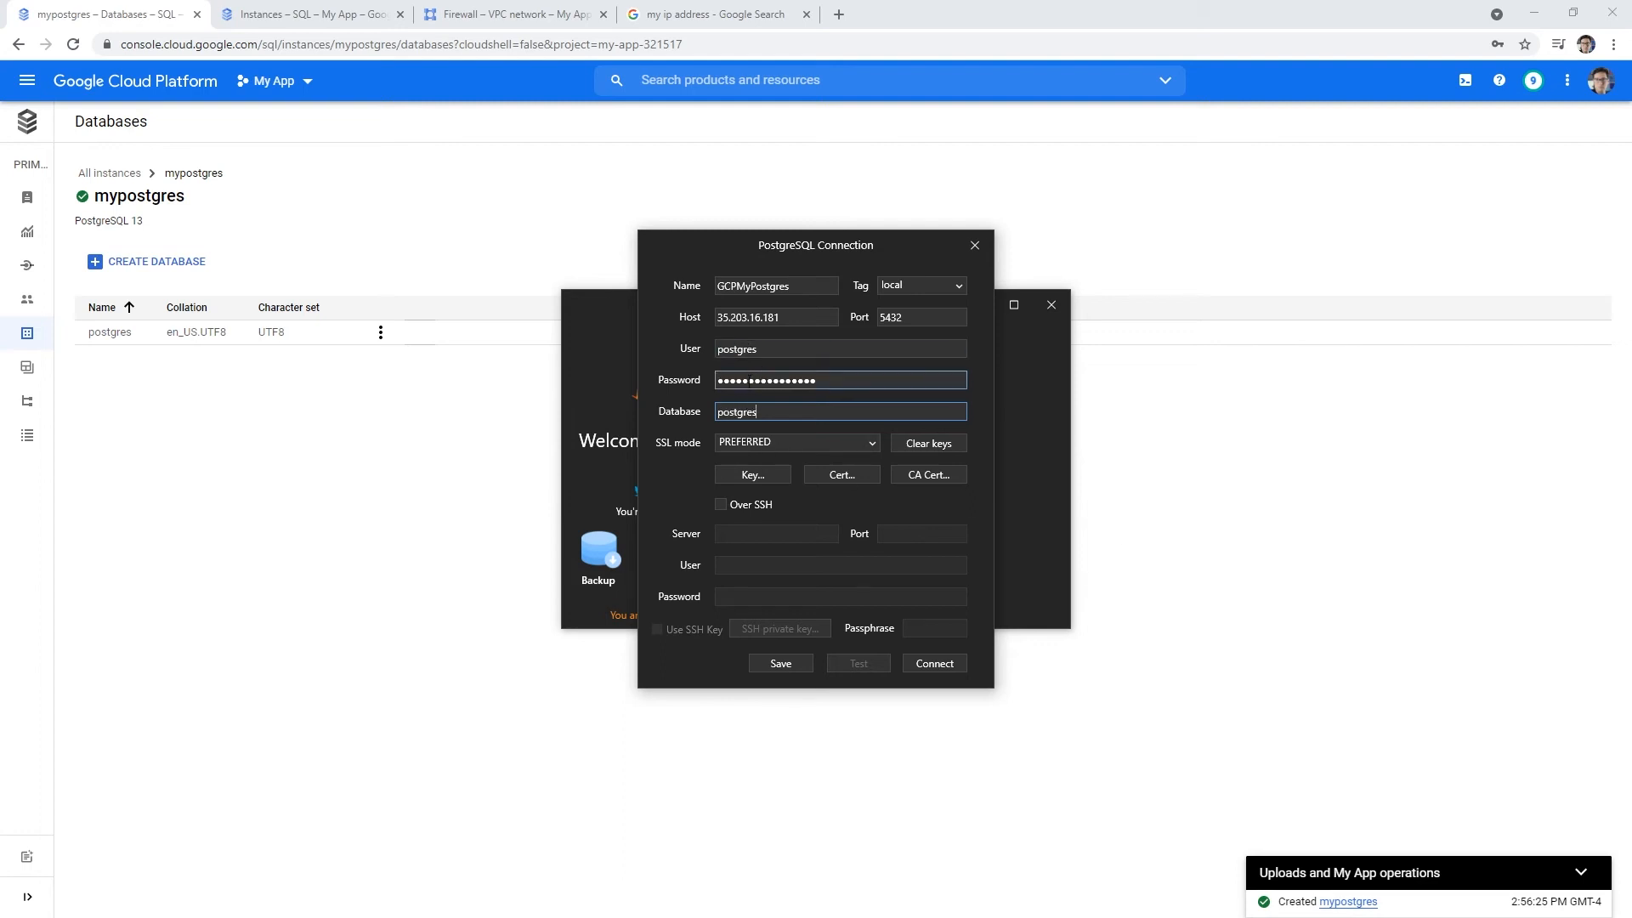
click(735, 319)
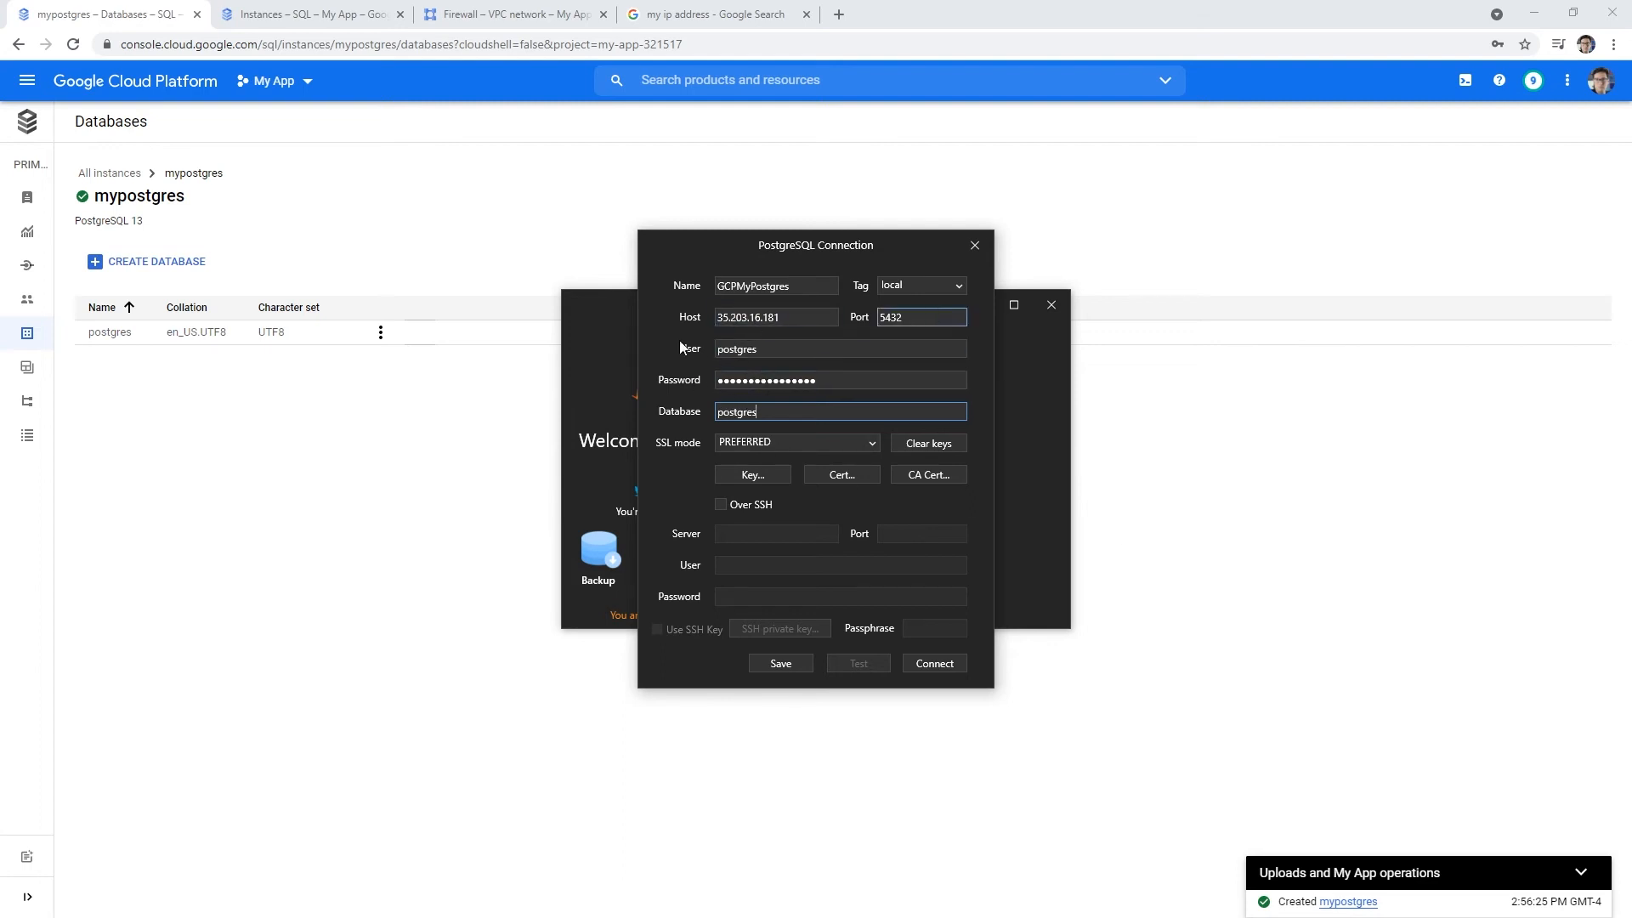
click(76, 300)
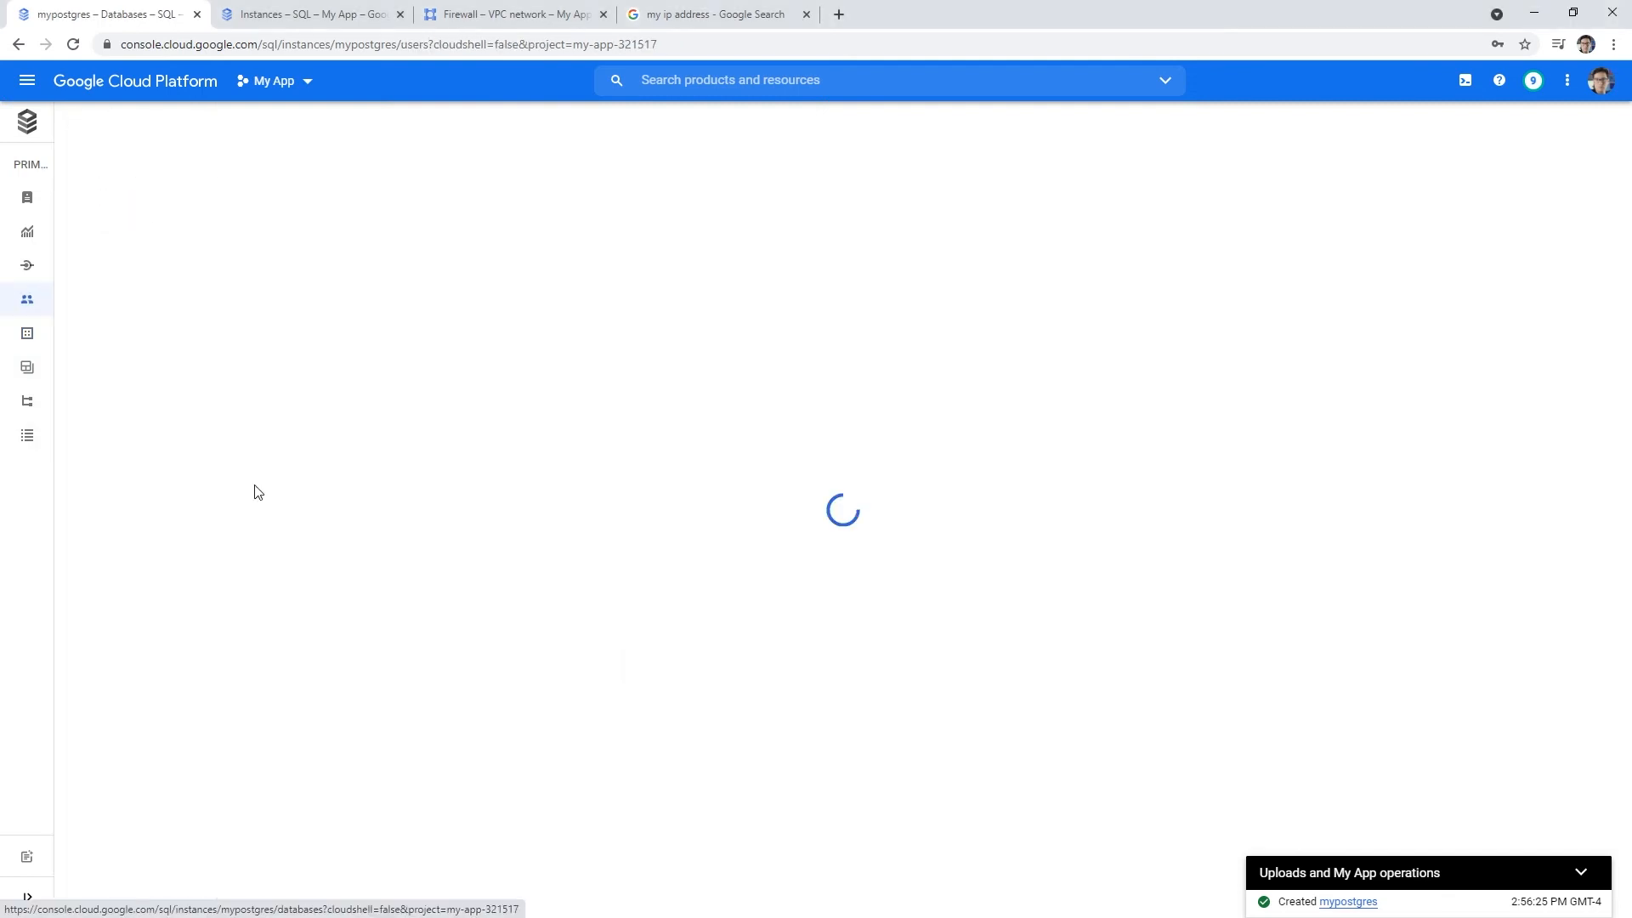
- Open the mypostgres Connections page and confirm no authorized networks are listed
click(29, 333)
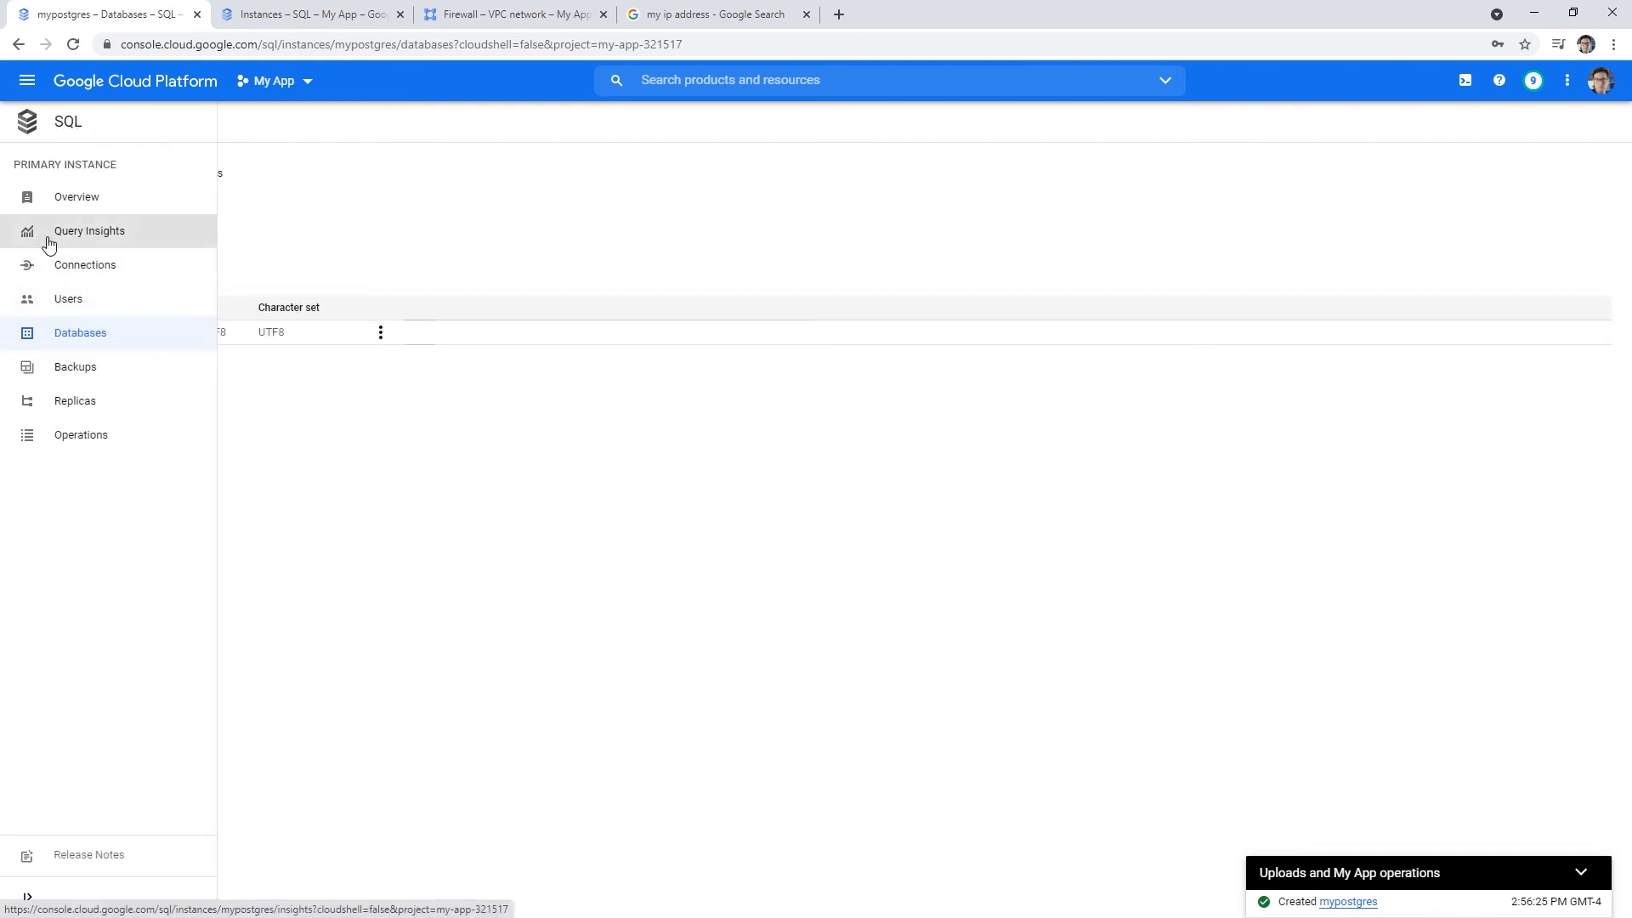
click(51, 265)
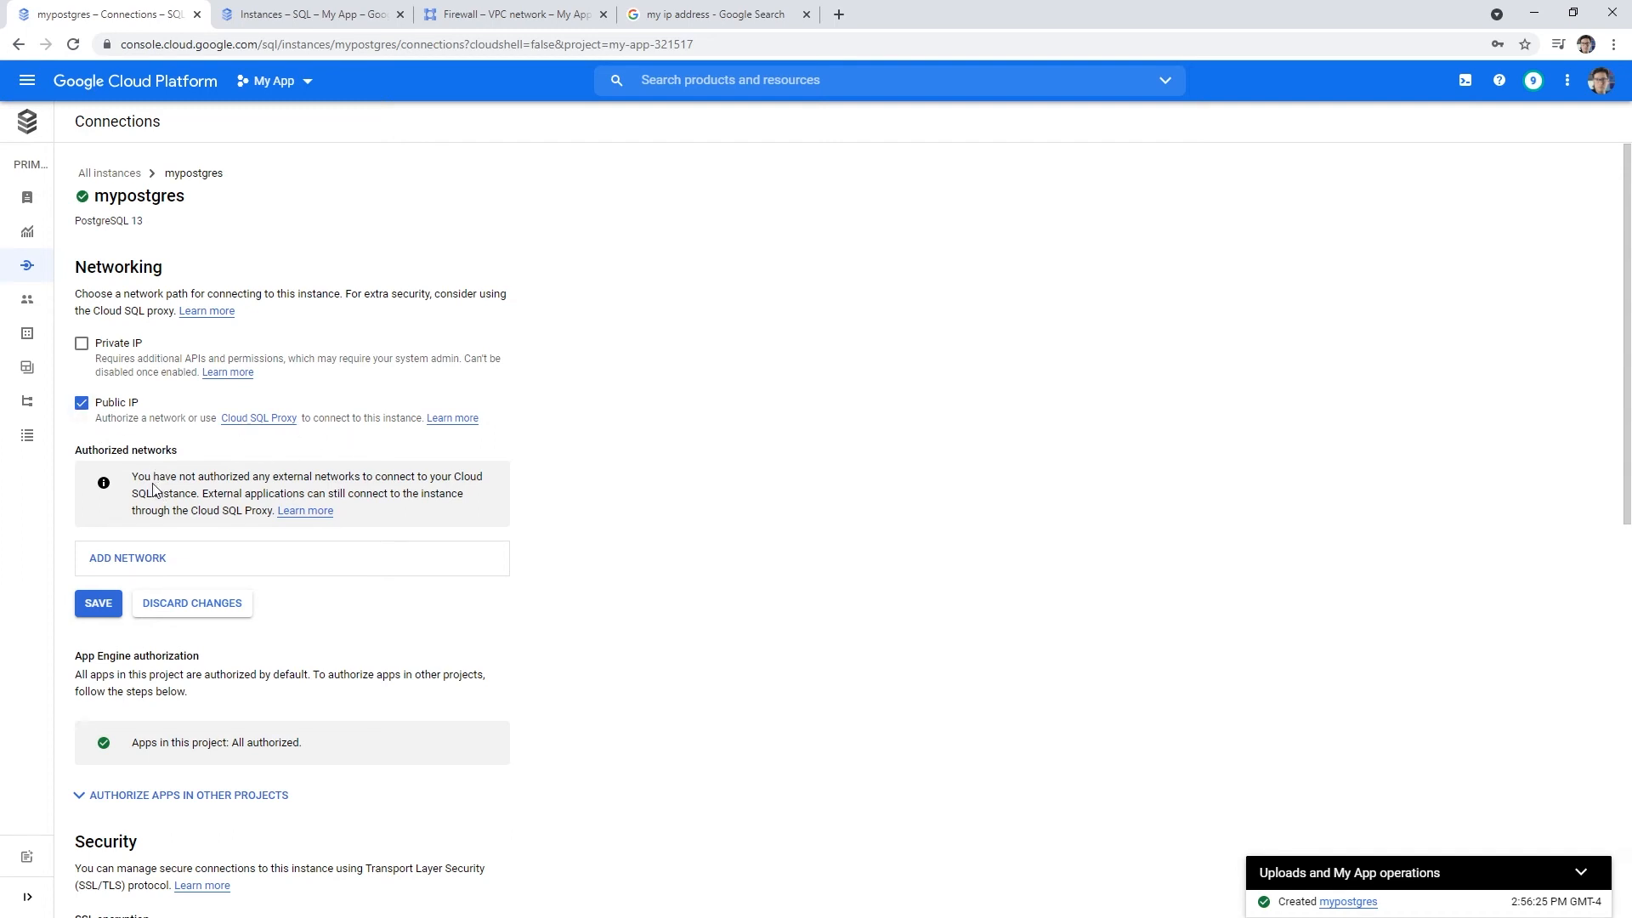
drag(145, 477, 456, 474)
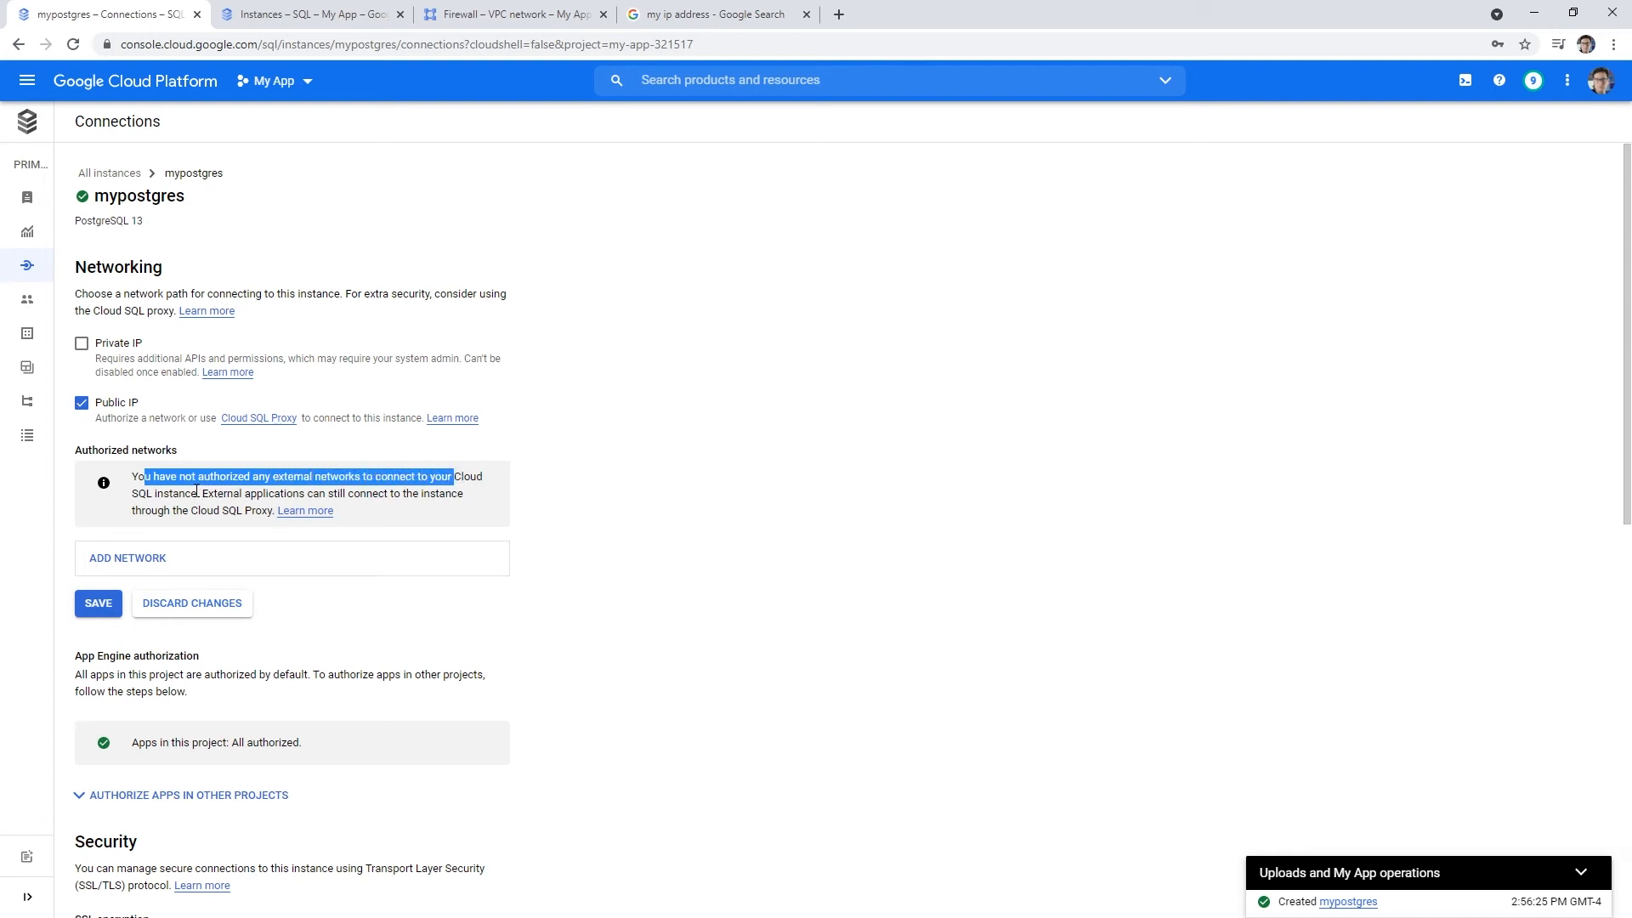
click(134, 558)
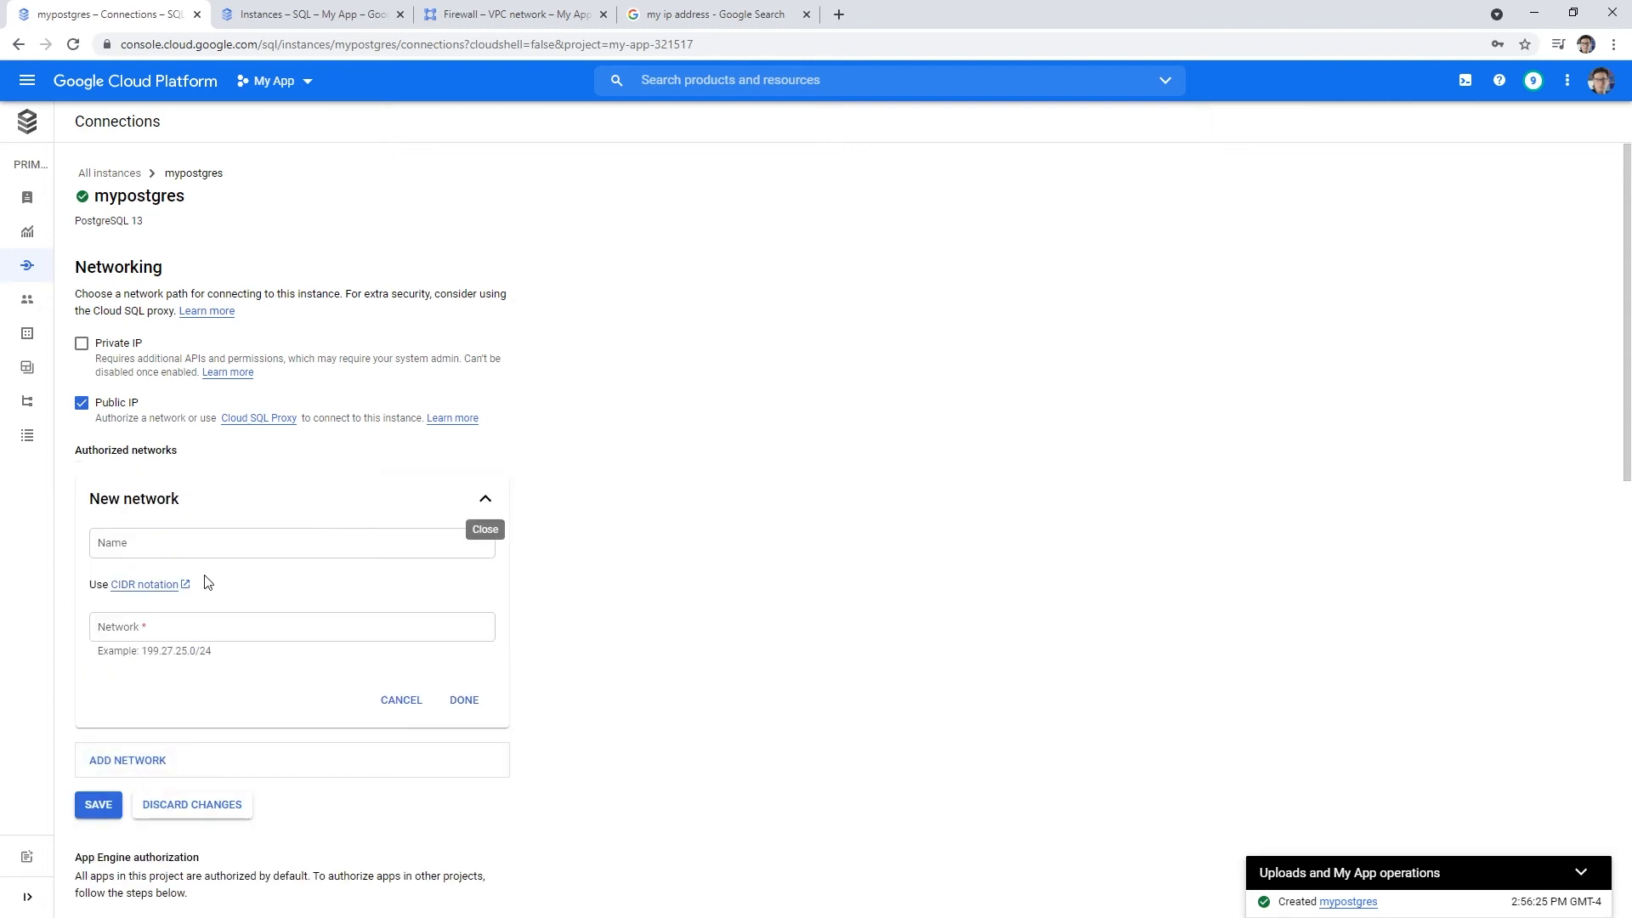
click(211, 629)
click(211, 541)
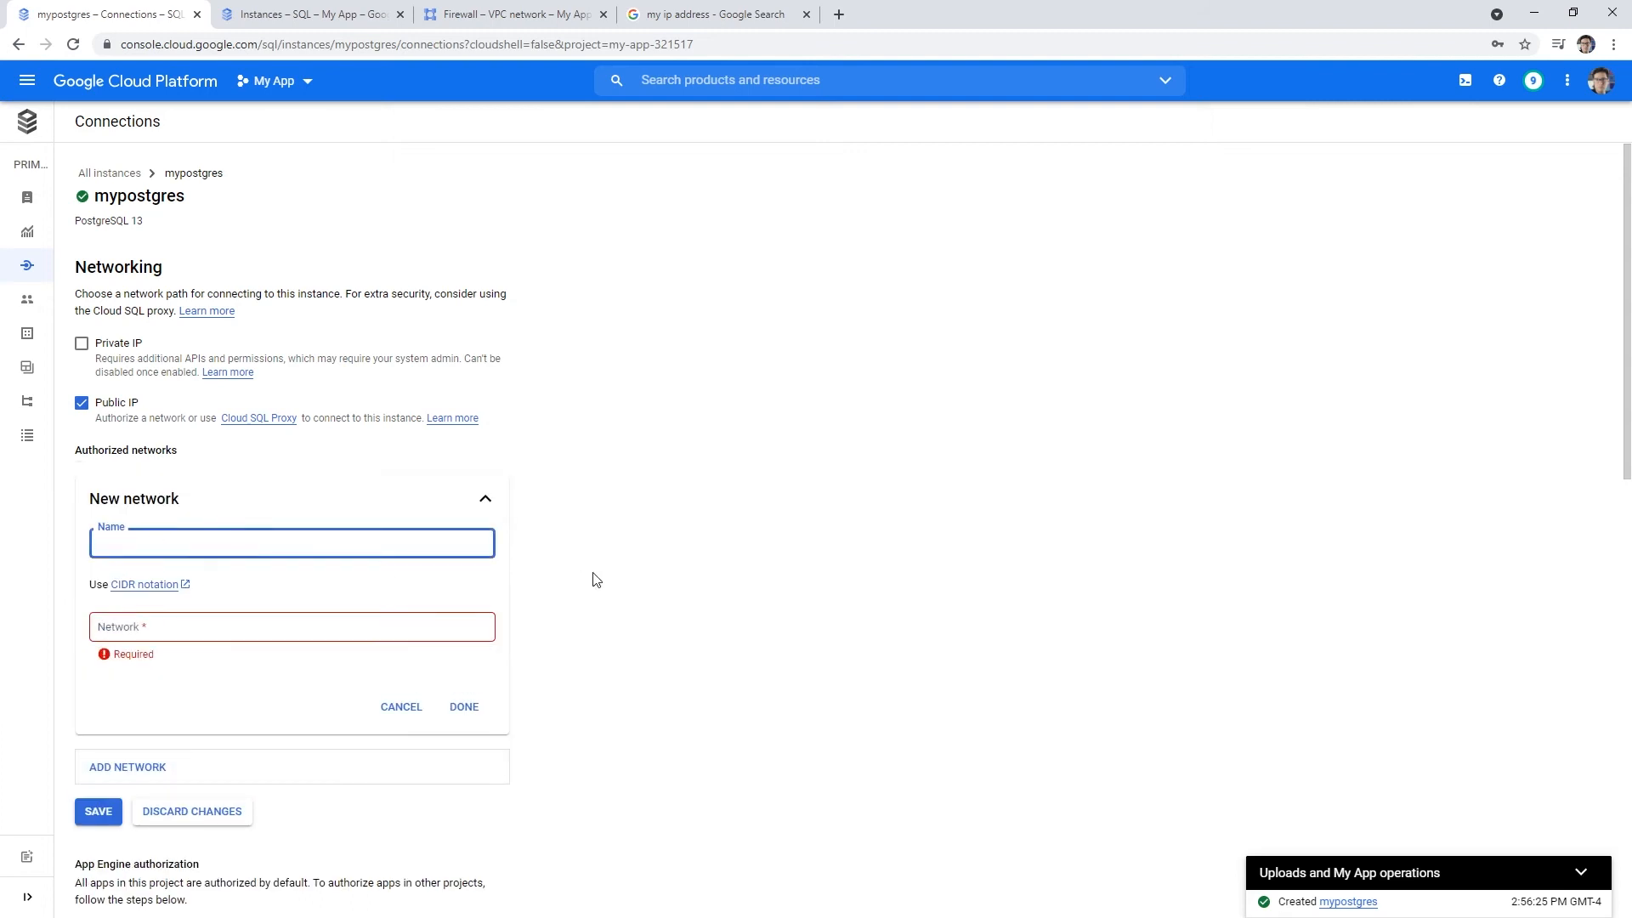
click(386, 633)
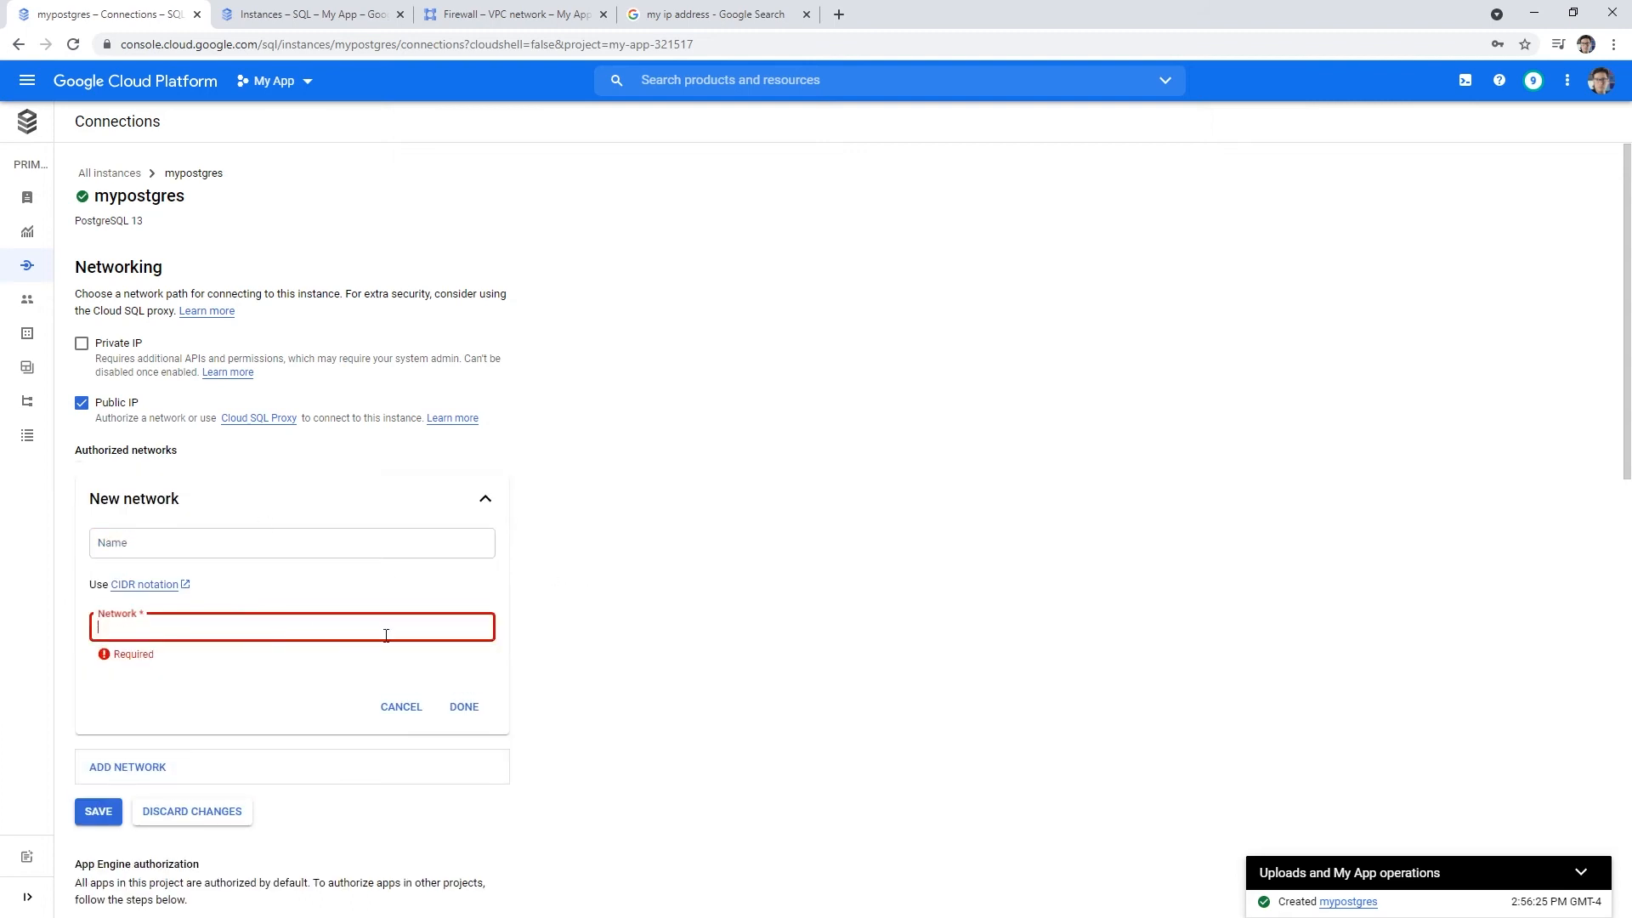
click(534, 654)
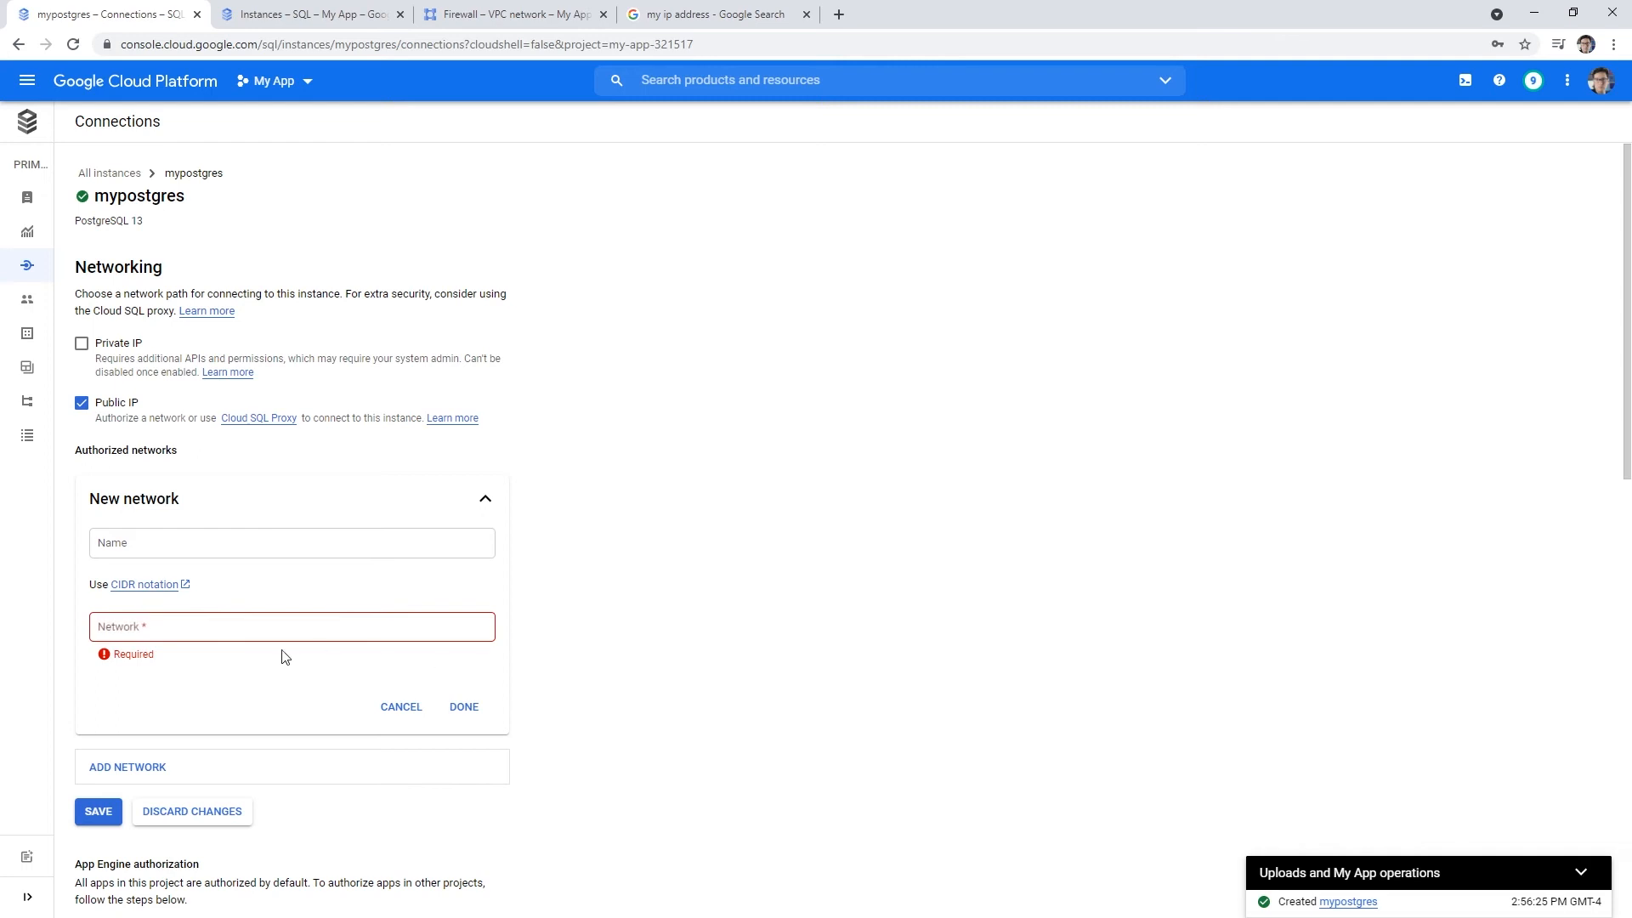
click(653, 25)
click(152, 27)
click(204, 631)
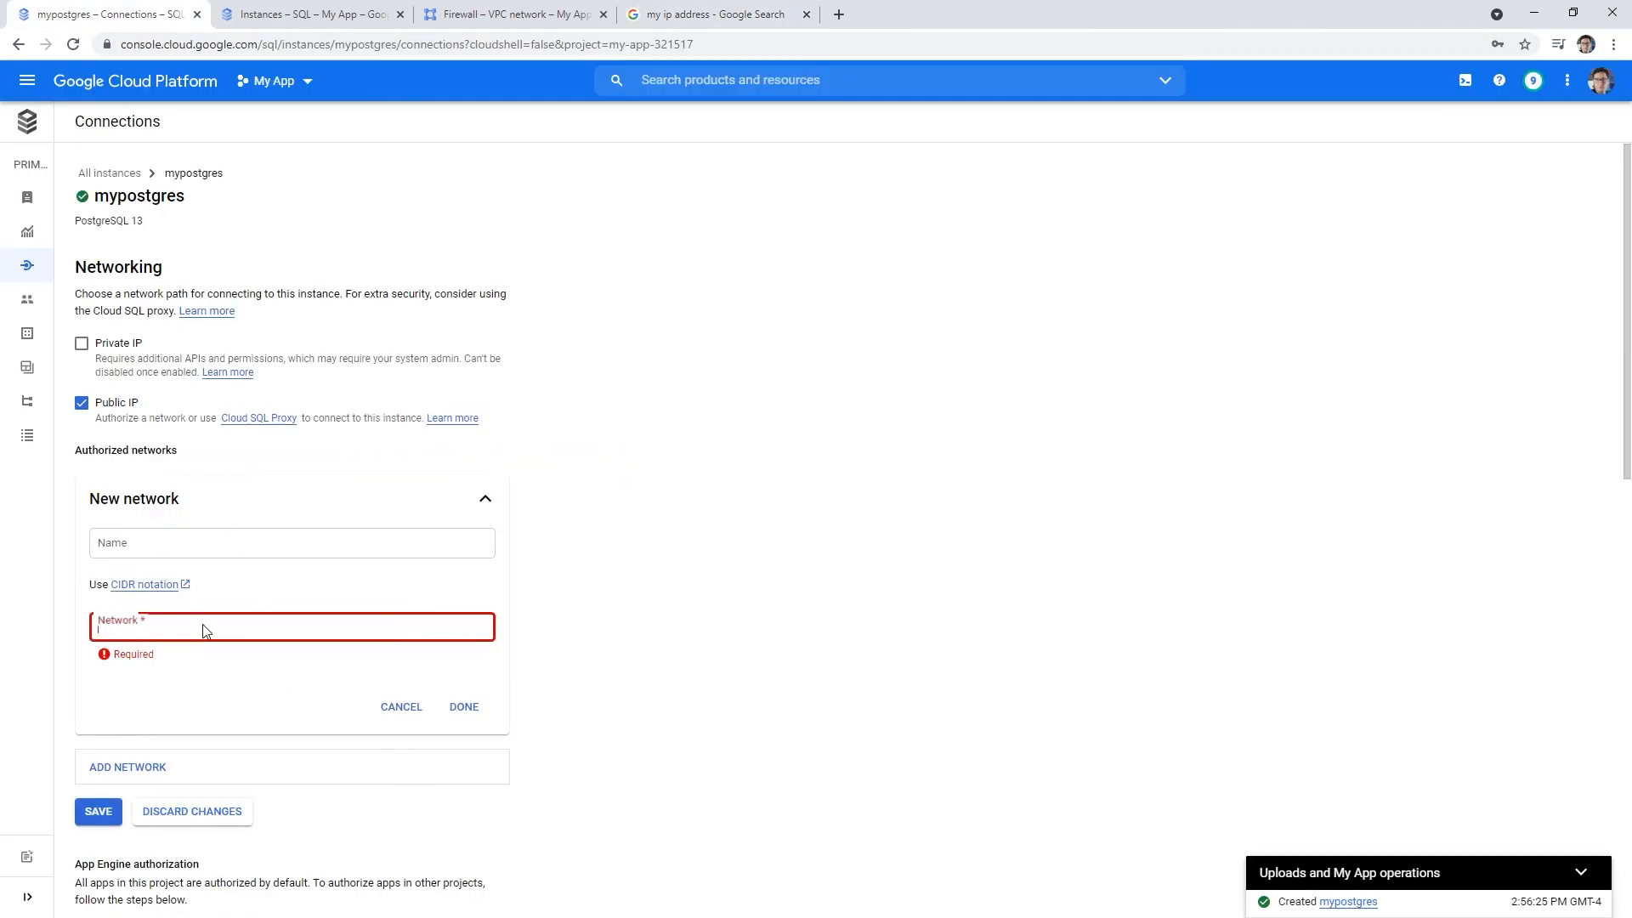
text(104.194.51.113)
text(/32)
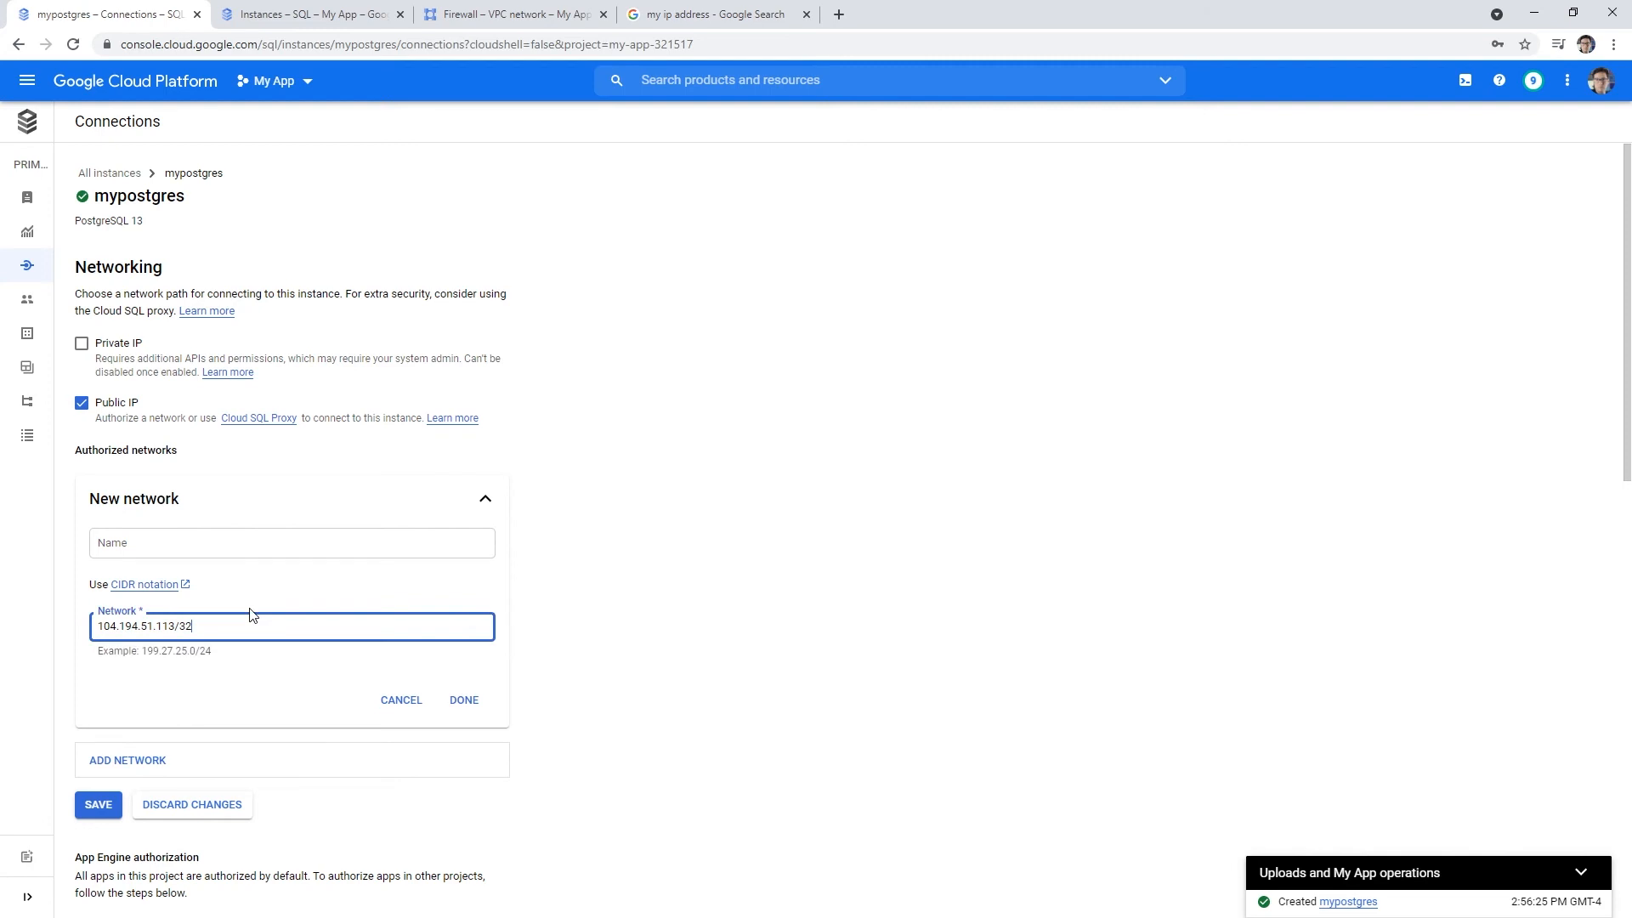
- Name the network MyHomeAddress, finish the entry and save the instance change
click(196, 543)
text(MyHom)
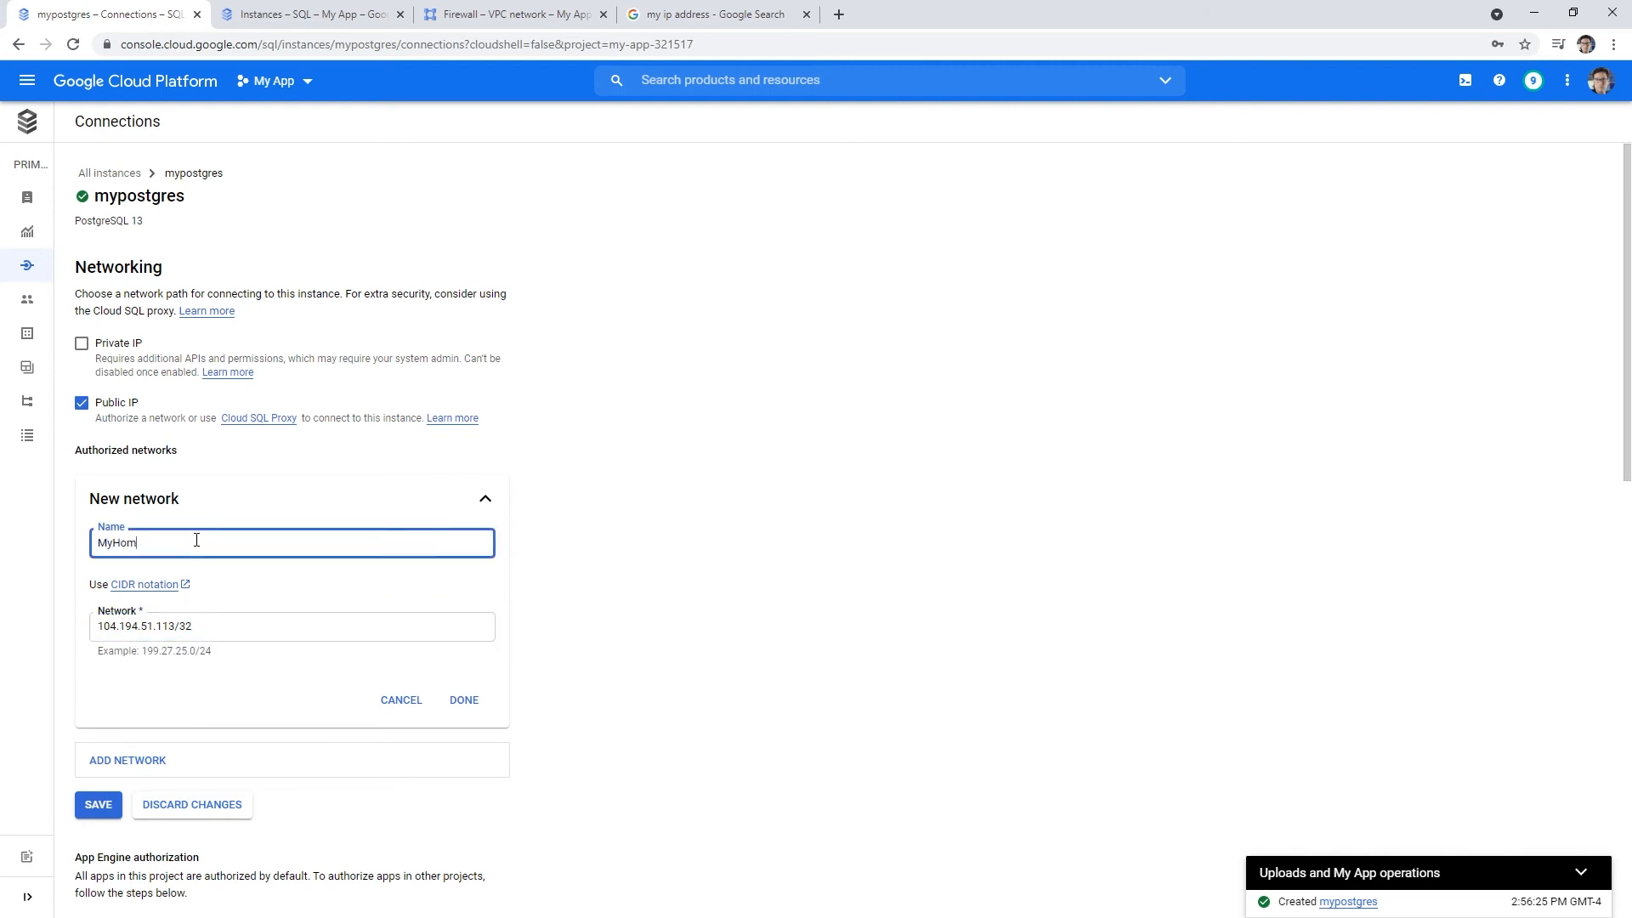
text(eAddress)
click(464, 700)
scroll(544, 672, down, 1)
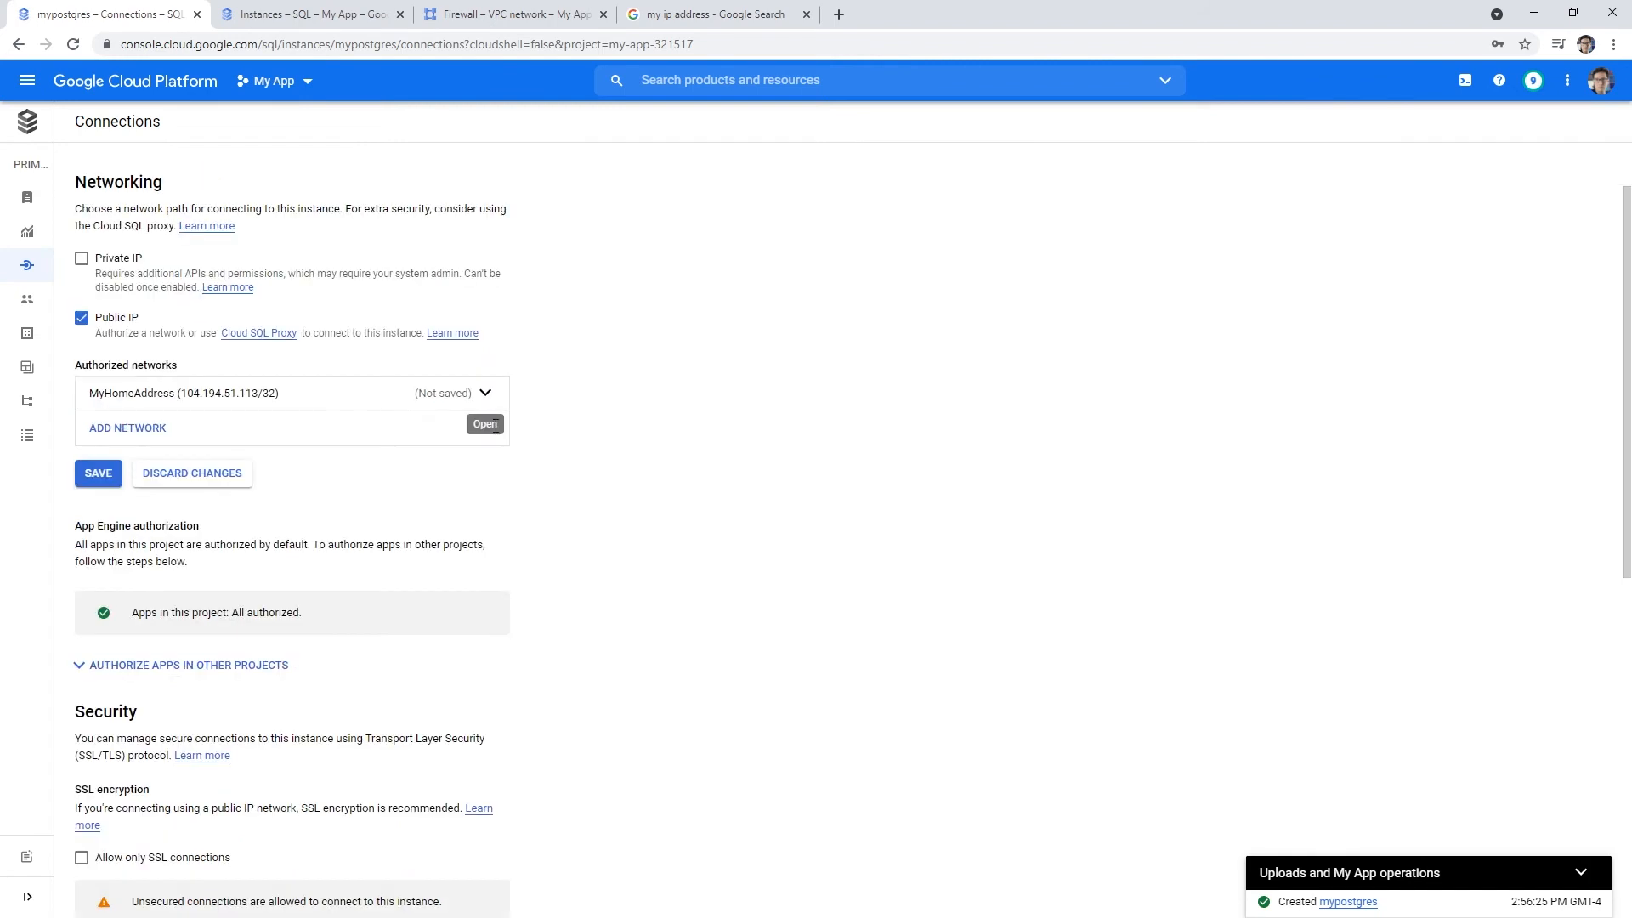
click(99, 477)
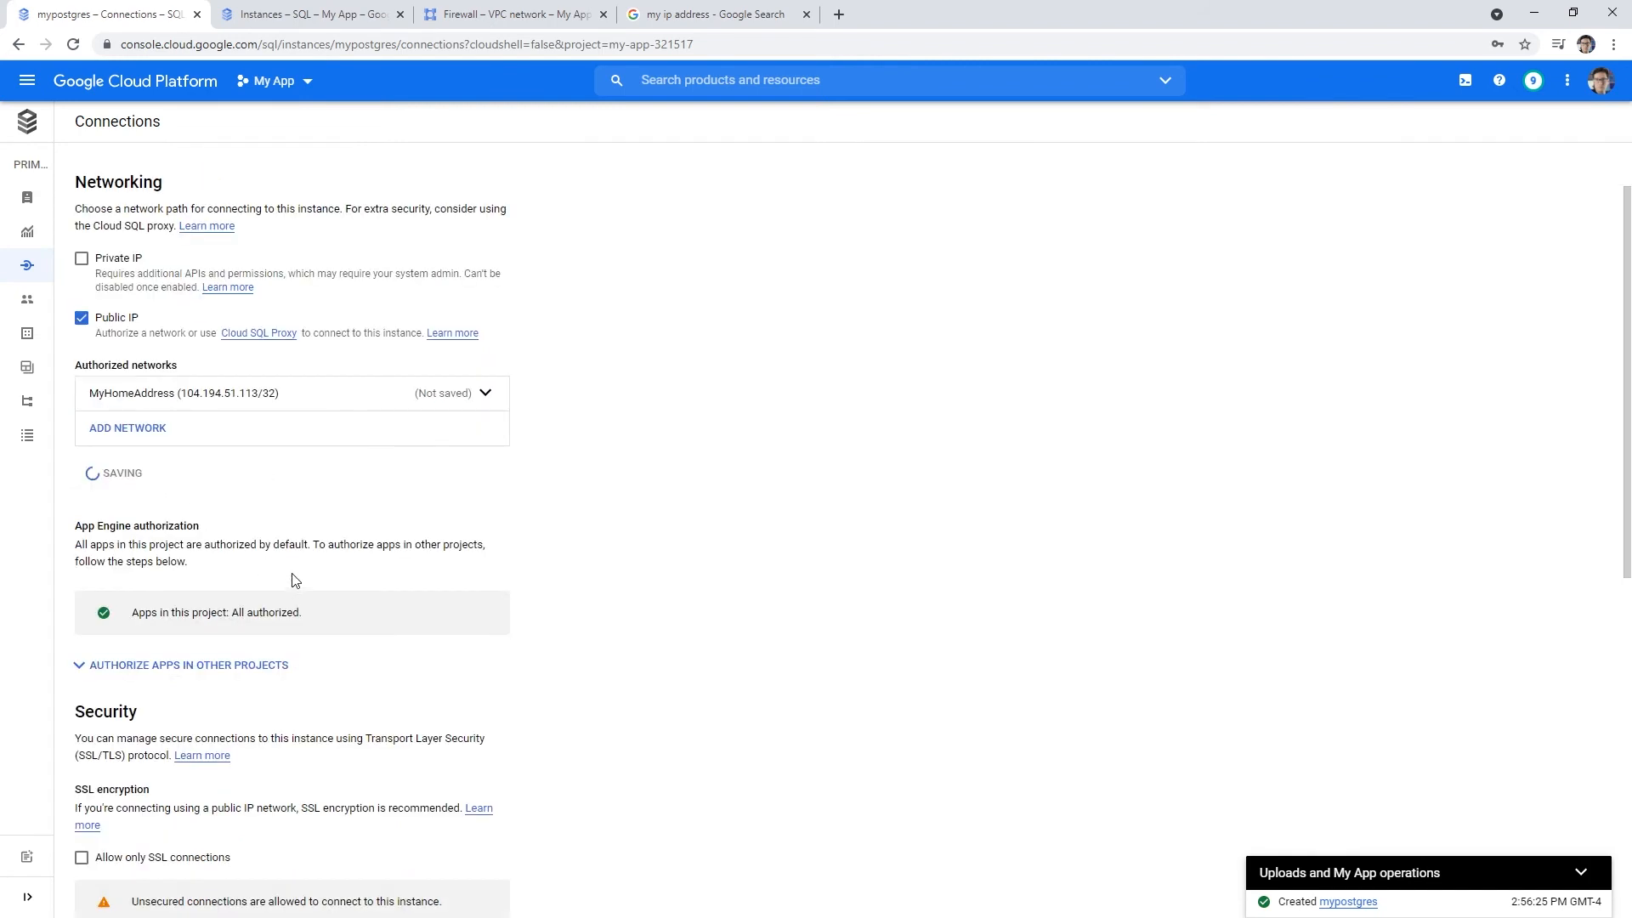
scroll(436, 633, down, 2)
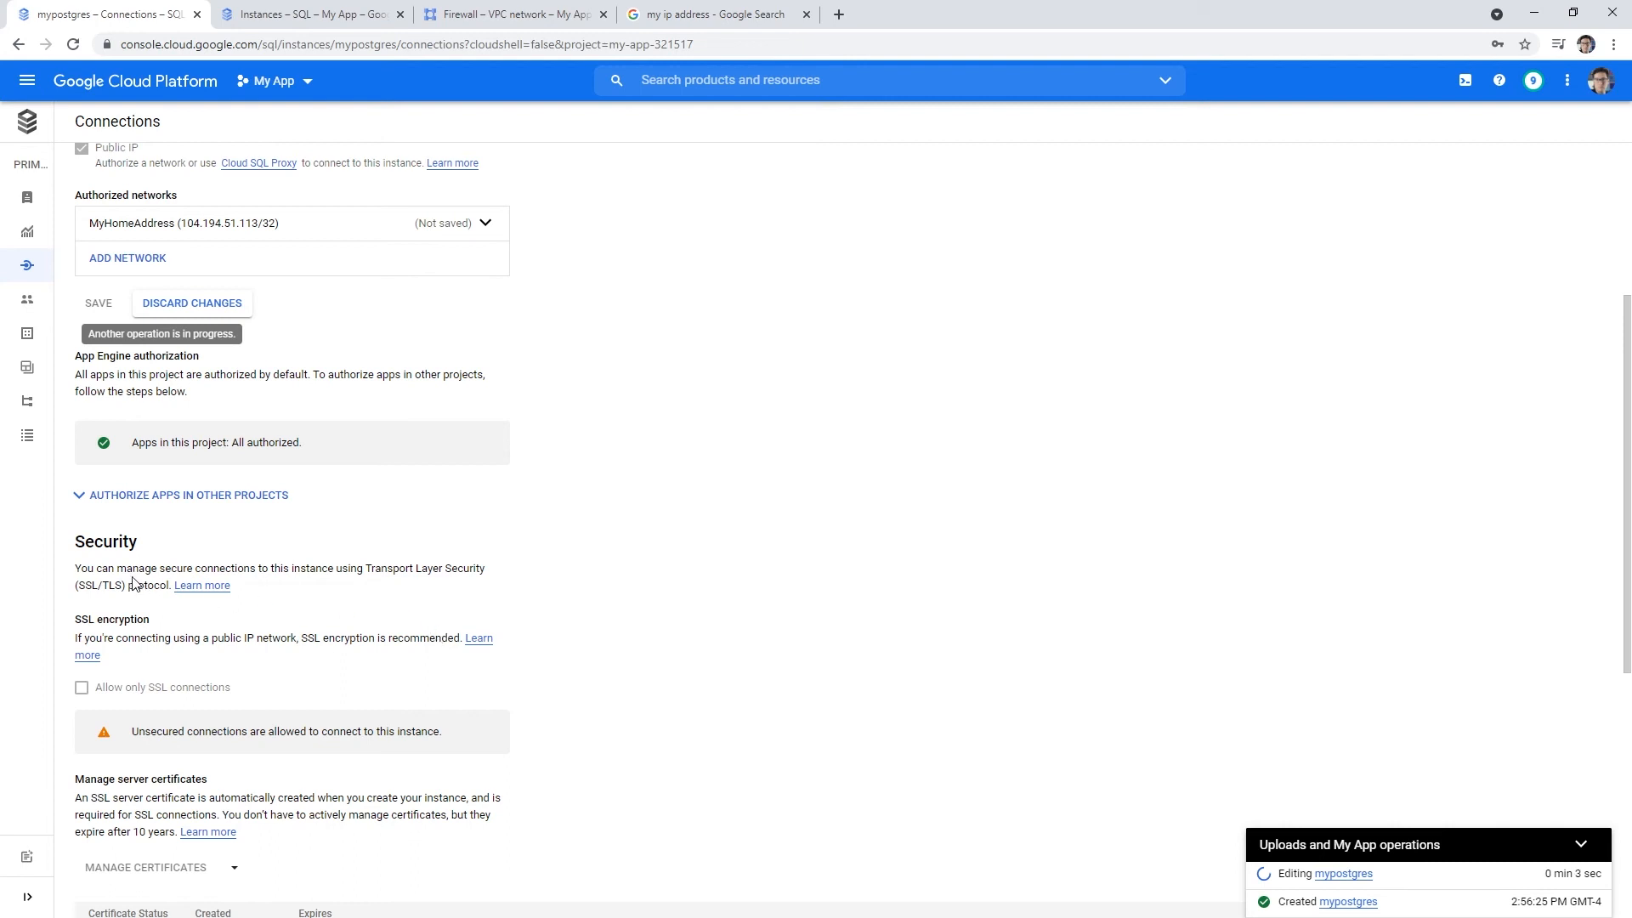
- Review the Security section's secure-connection warnings while the edit applies, then return to TablePlus
drag(88, 569, 252, 569)
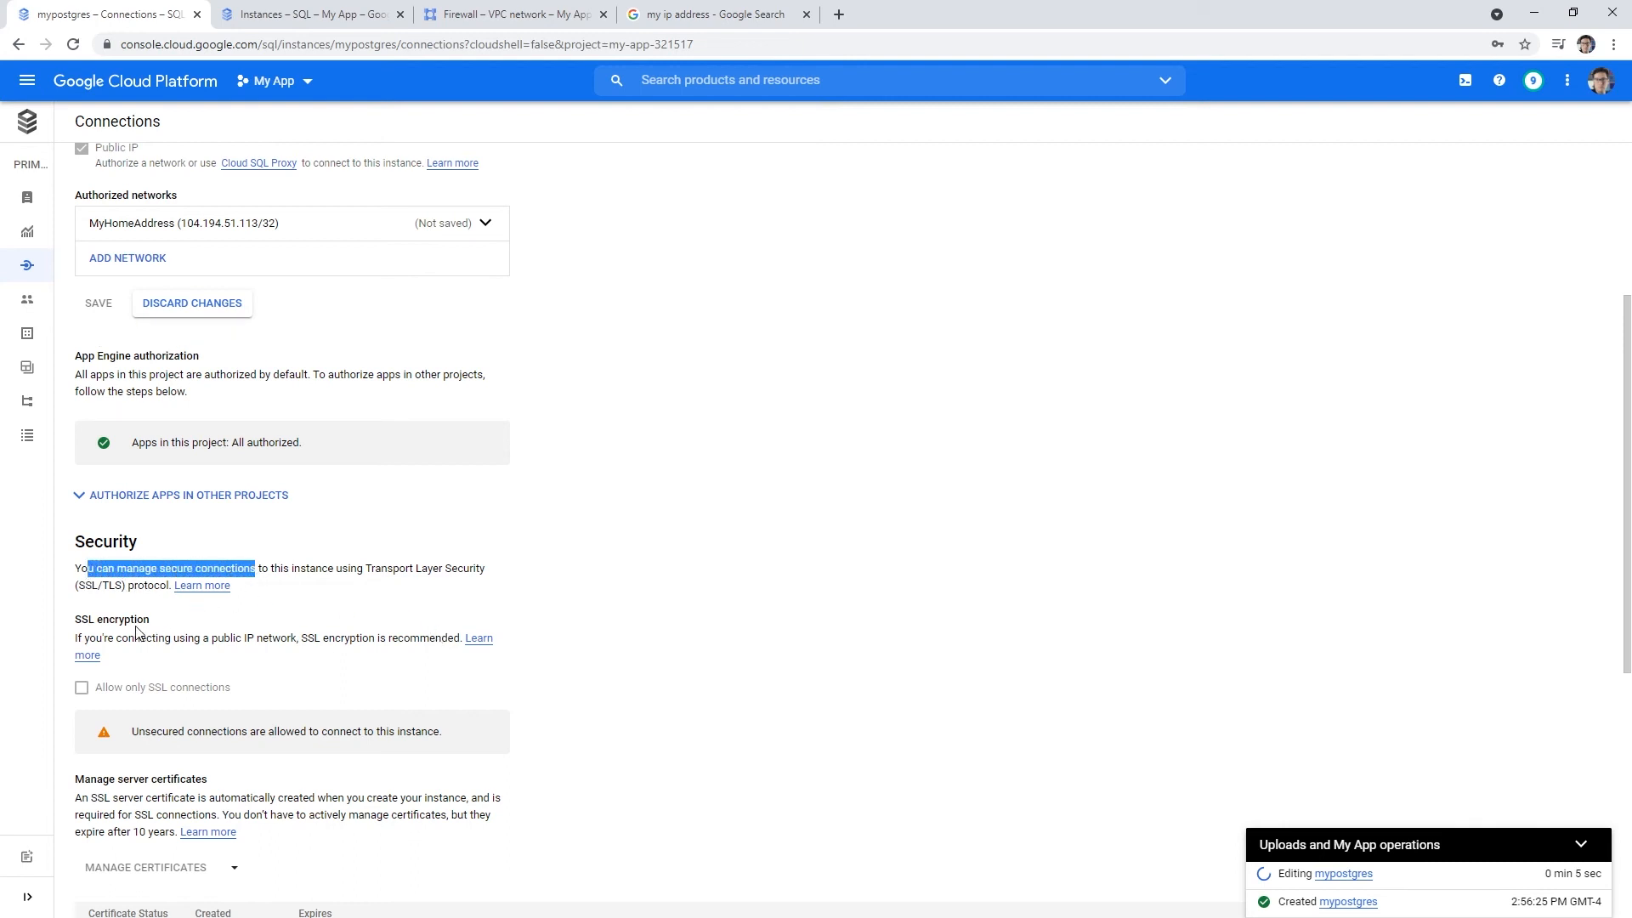
drag(146, 639, 254, 639)
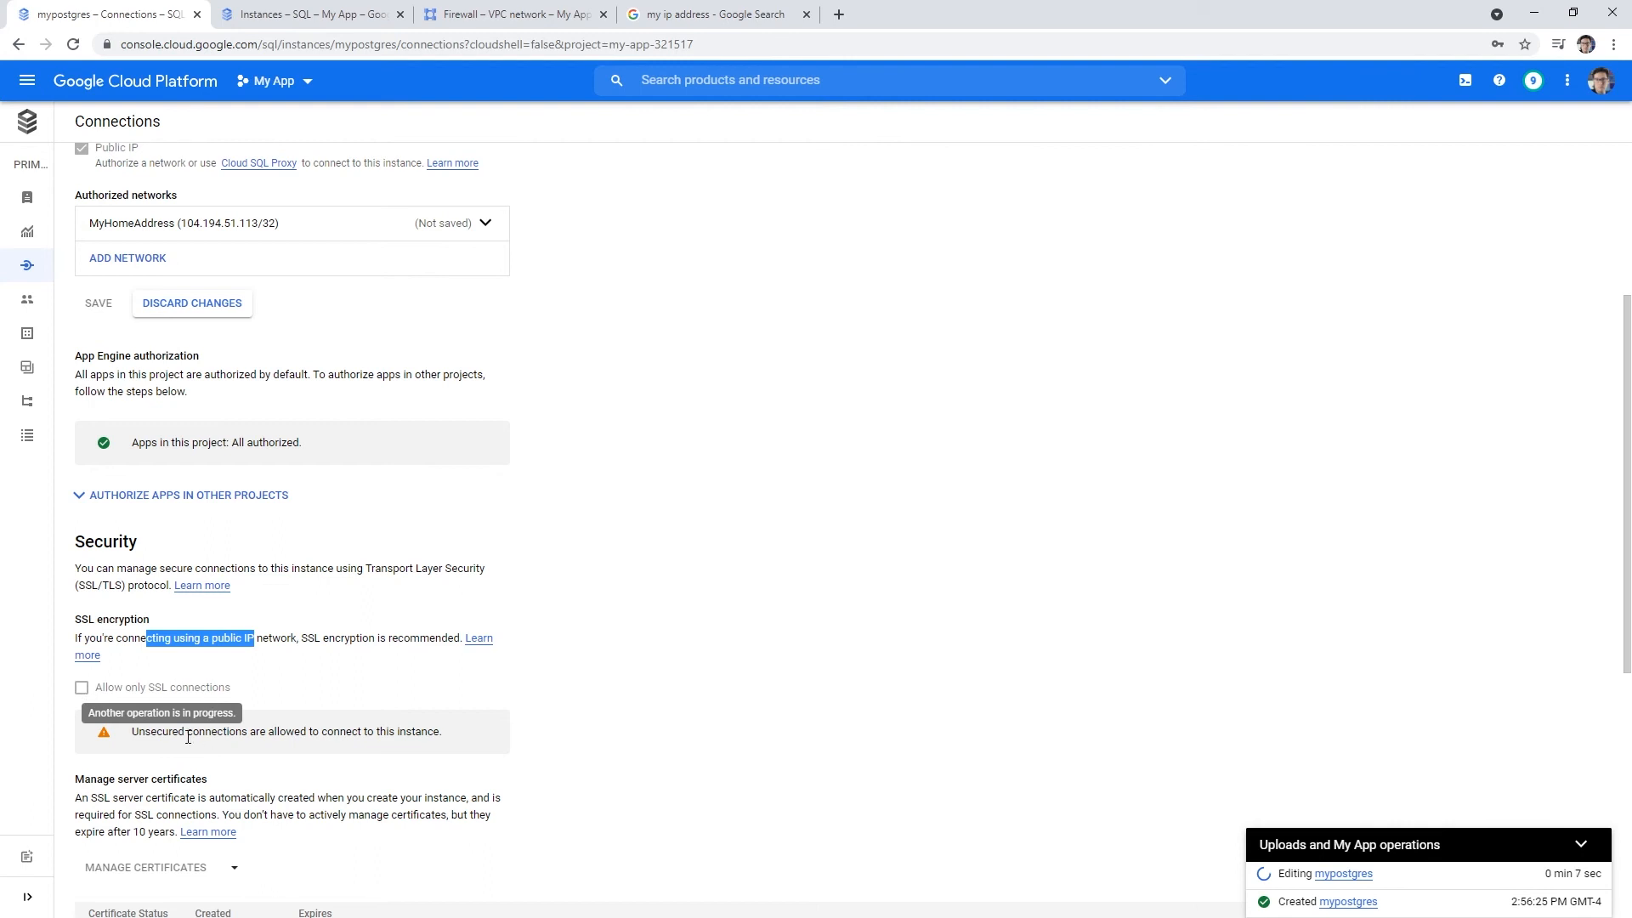
drag(150, 732, 454, 740)
scroll(397, 709, down, 6)
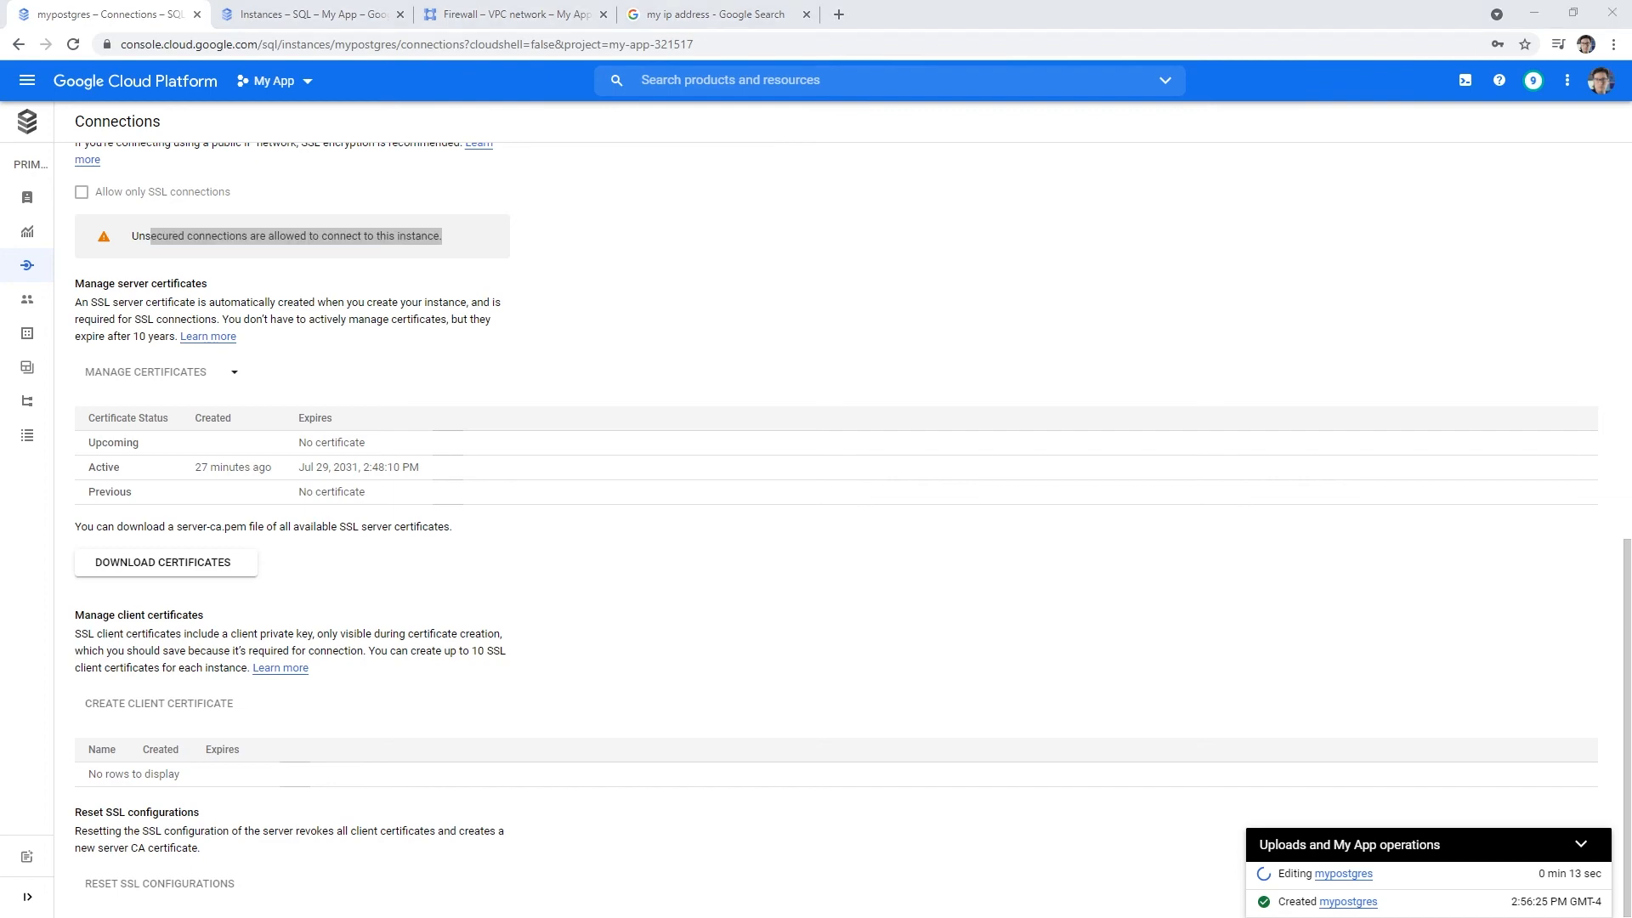
key(alt+Tab)
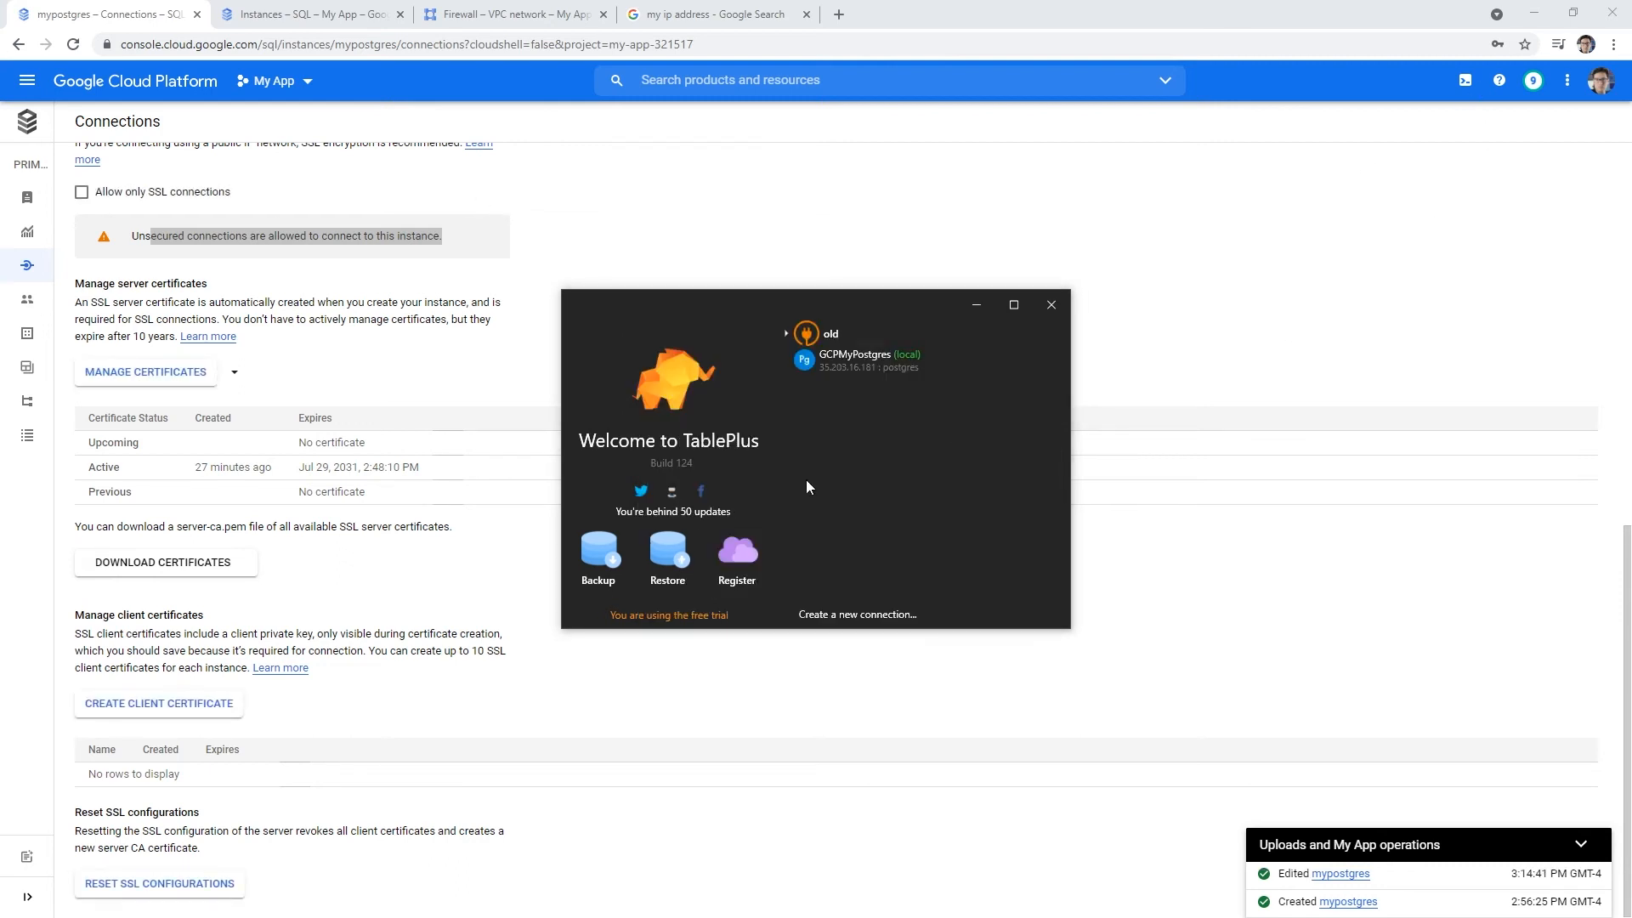
- Check the GCPMyPostgres fields, connect to the postgres database, and move the connection window aside
right_click(858, 369)
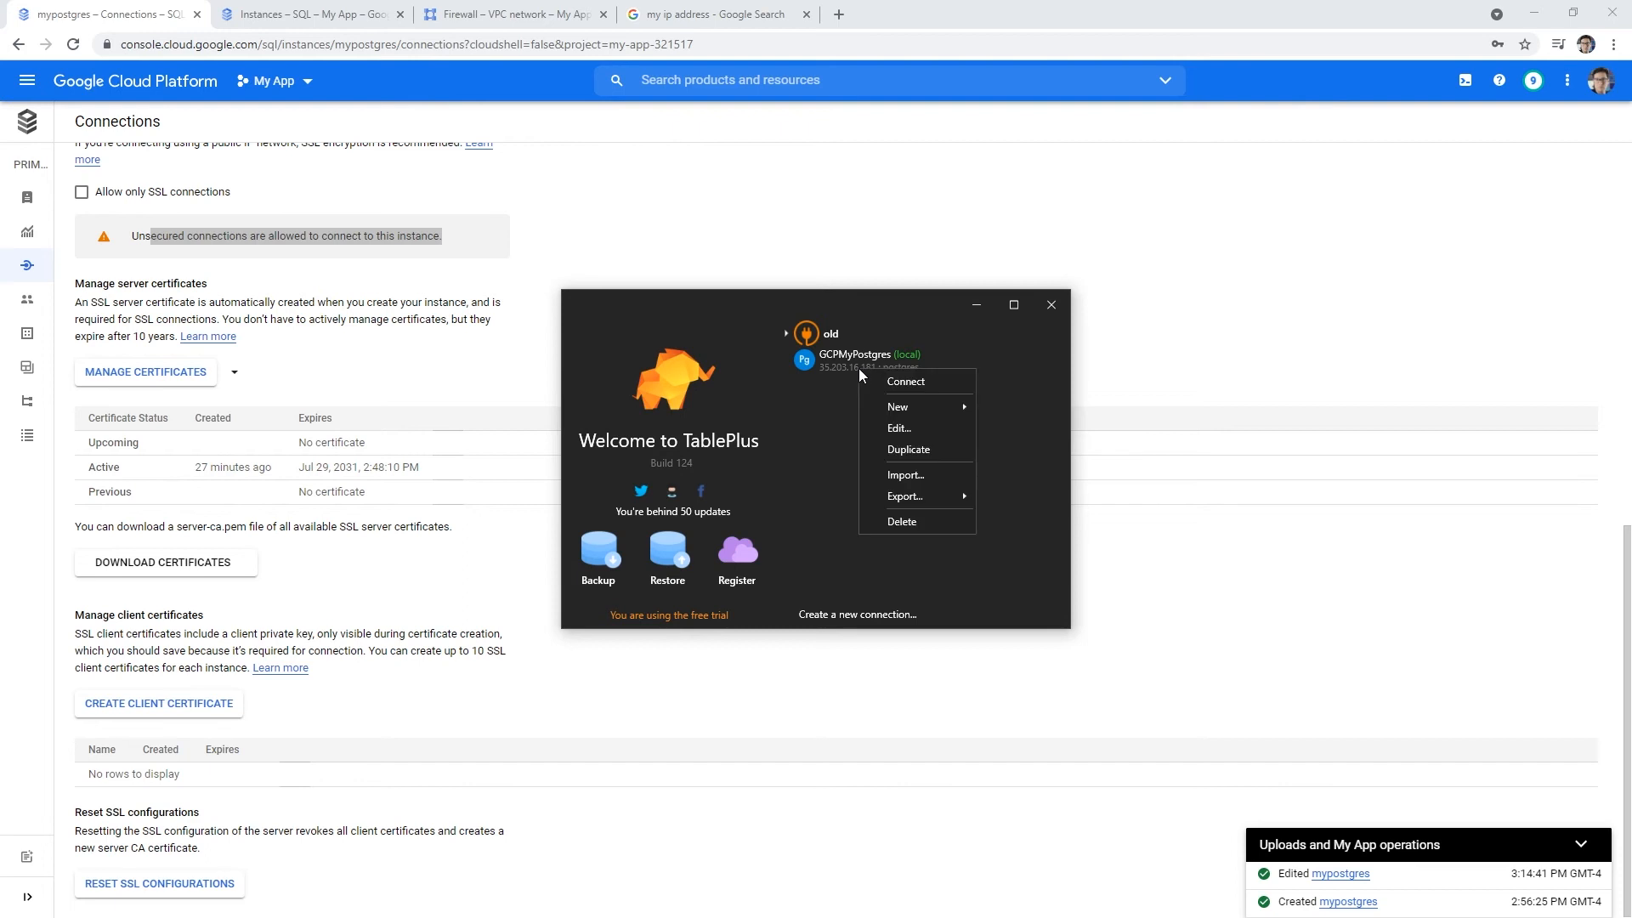
click(901, 427)
click(806, 380)
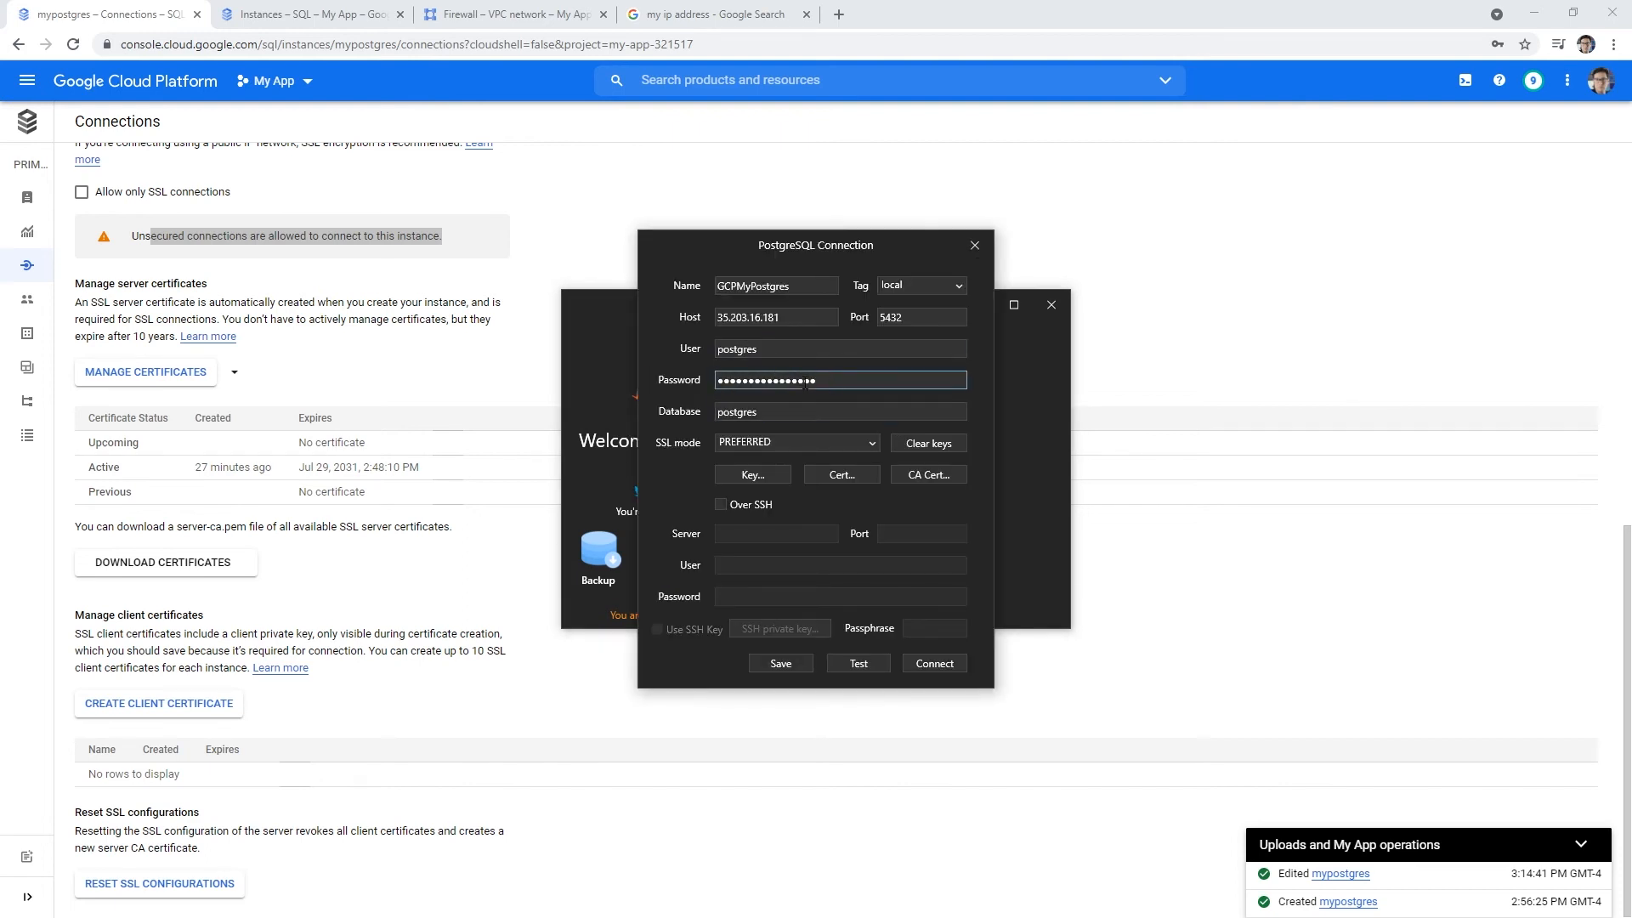
click(719, 320)
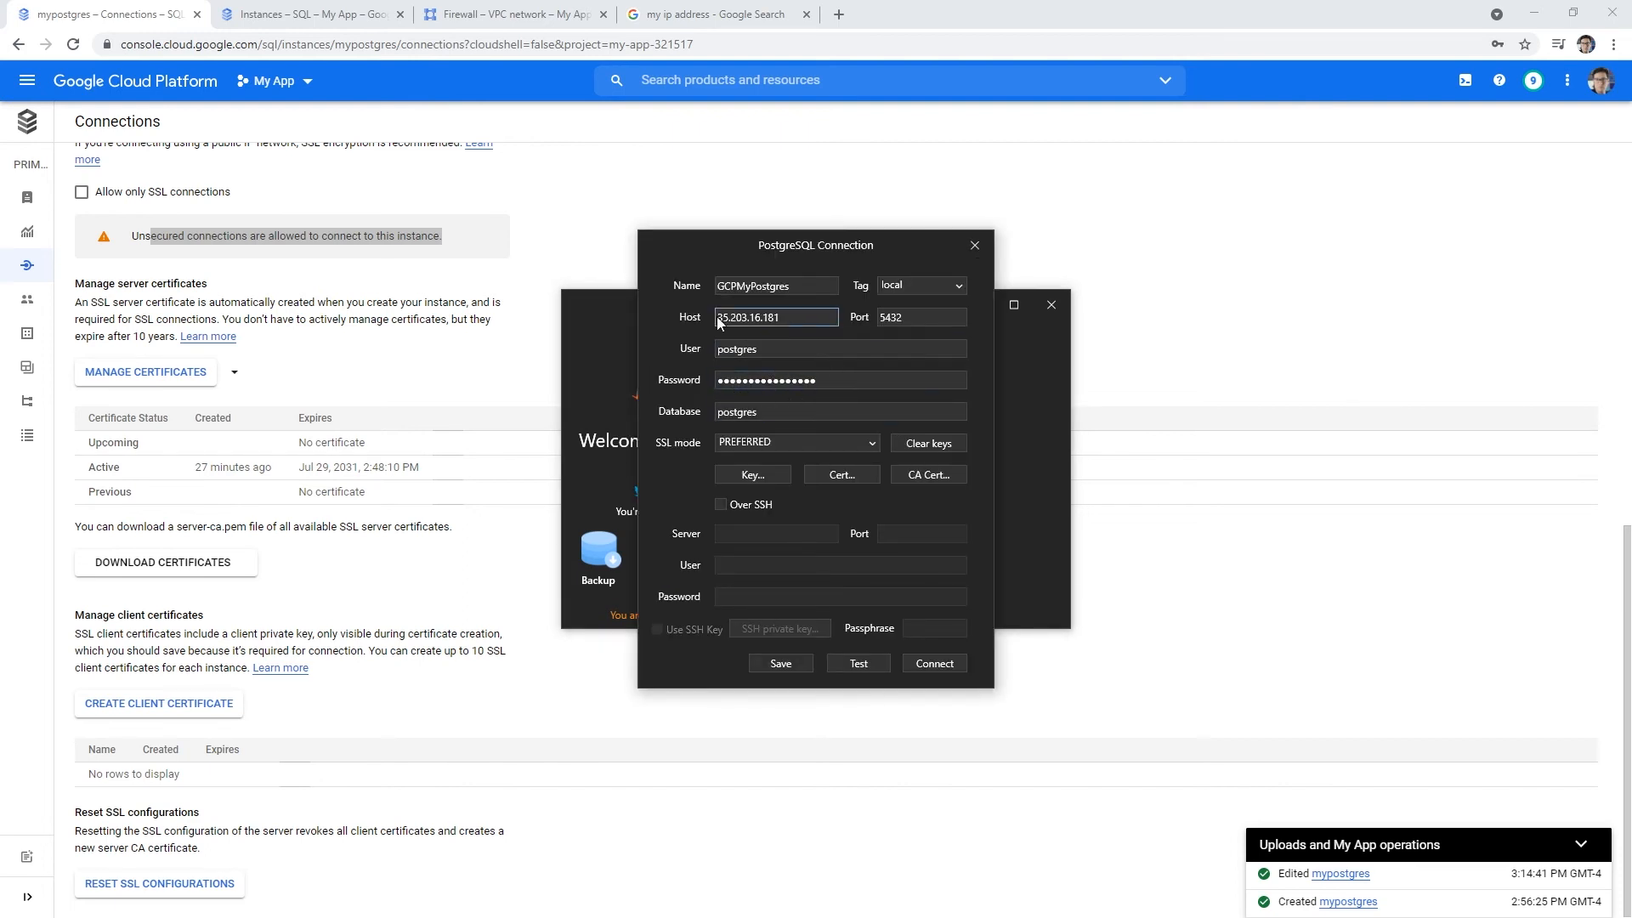
click(926, 664)
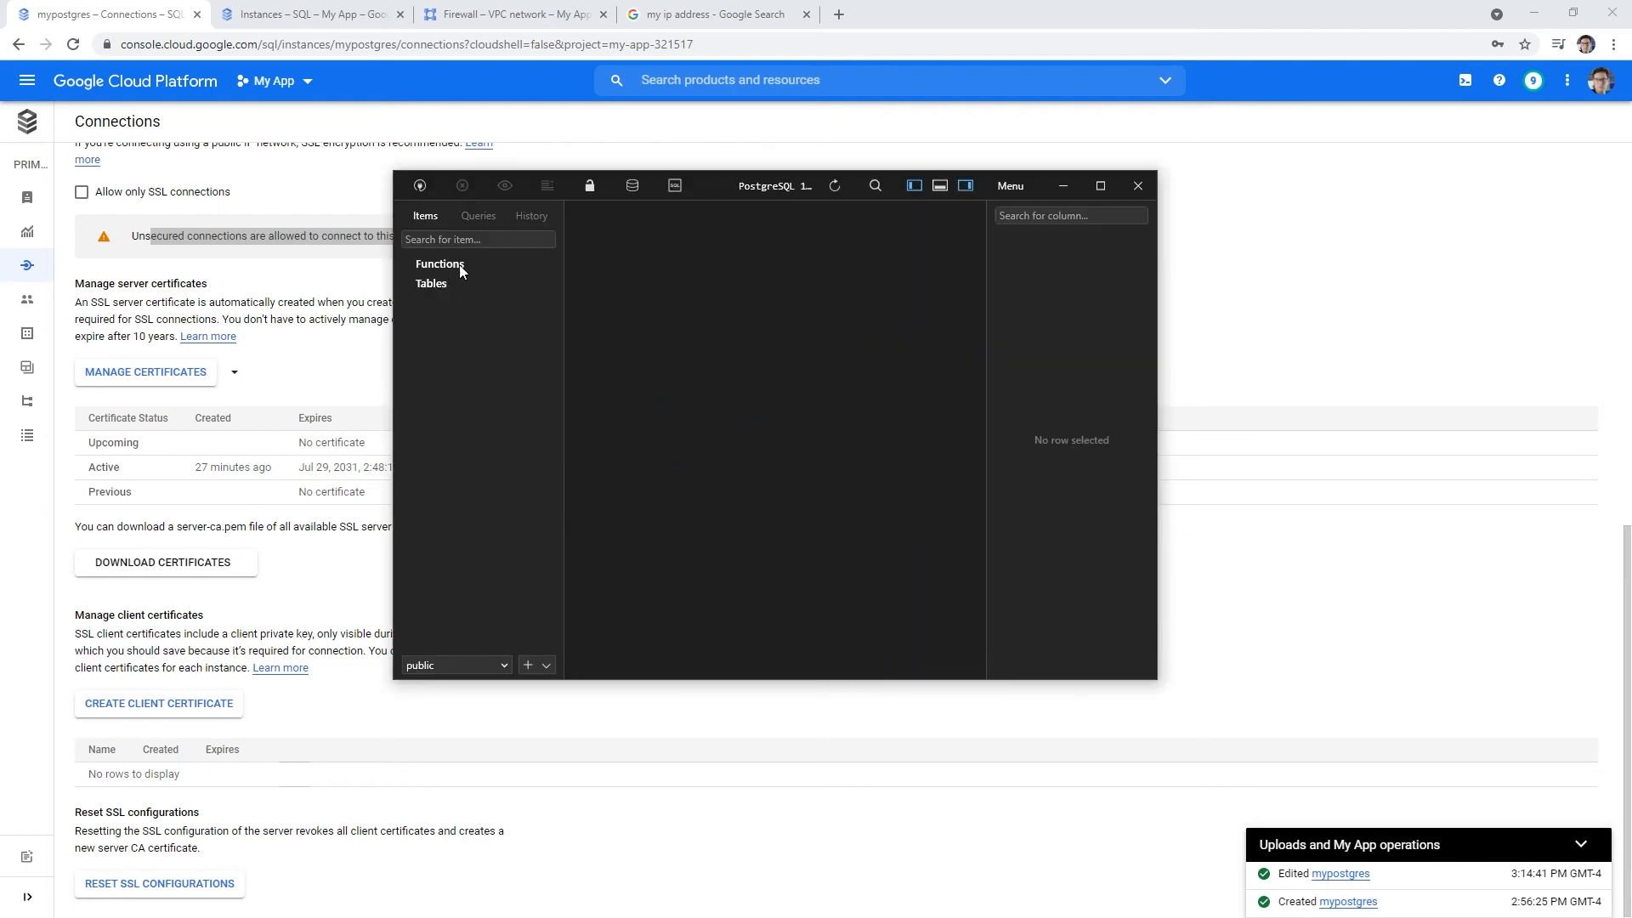
drag(787, 180, 0, 180)
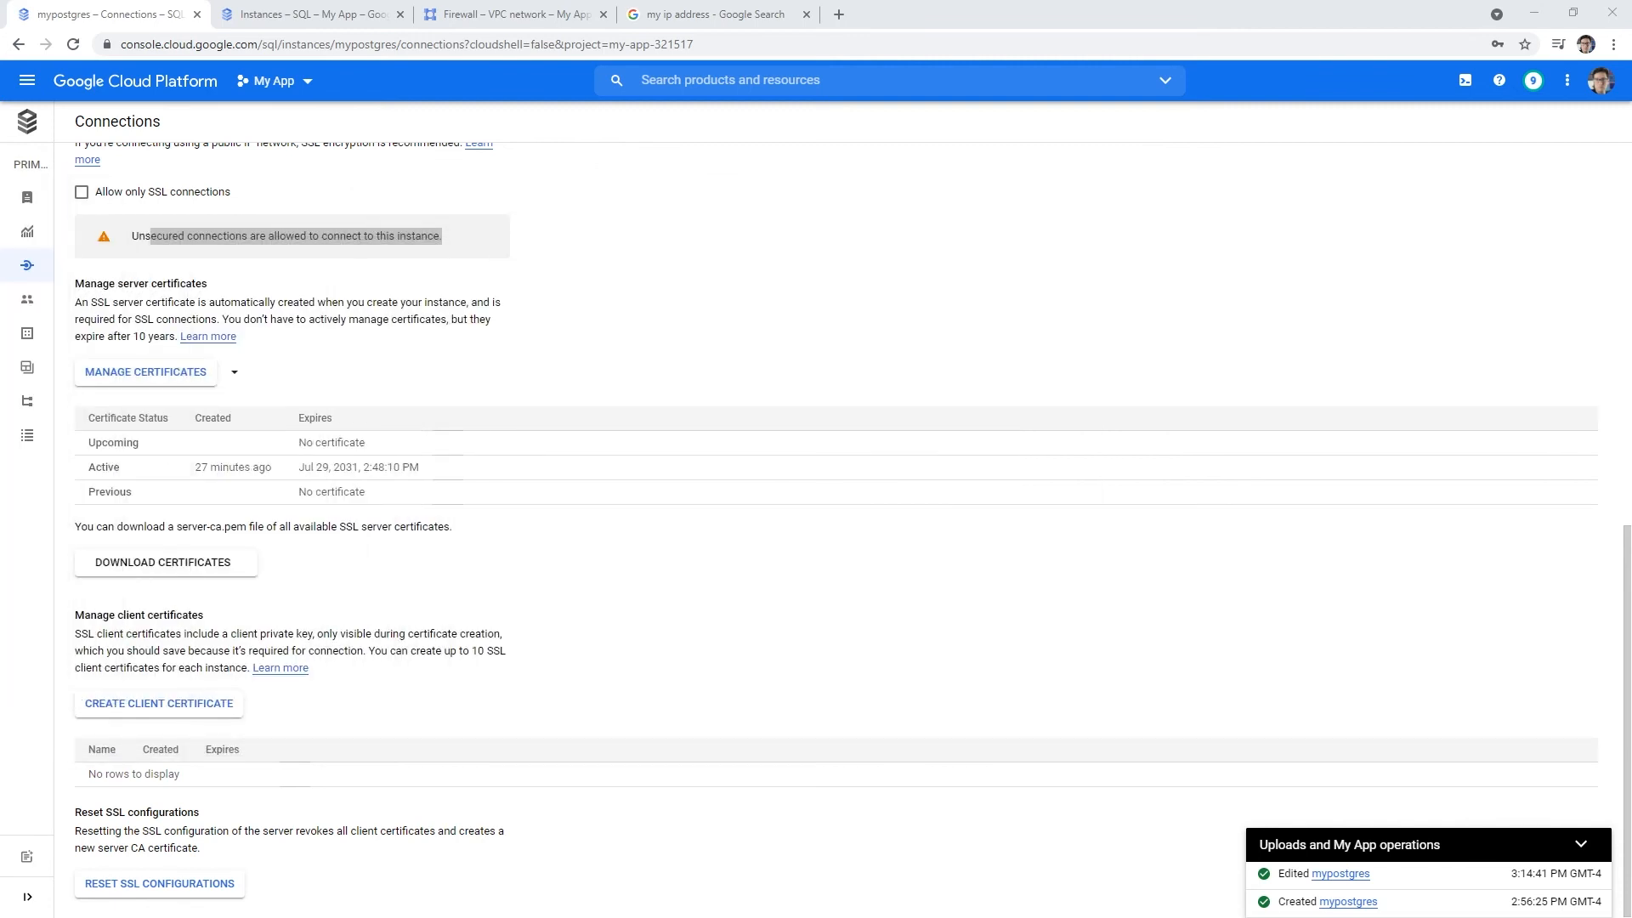
- Search the console for 'firewall' and open the Firewall rules page
click(680, 85)
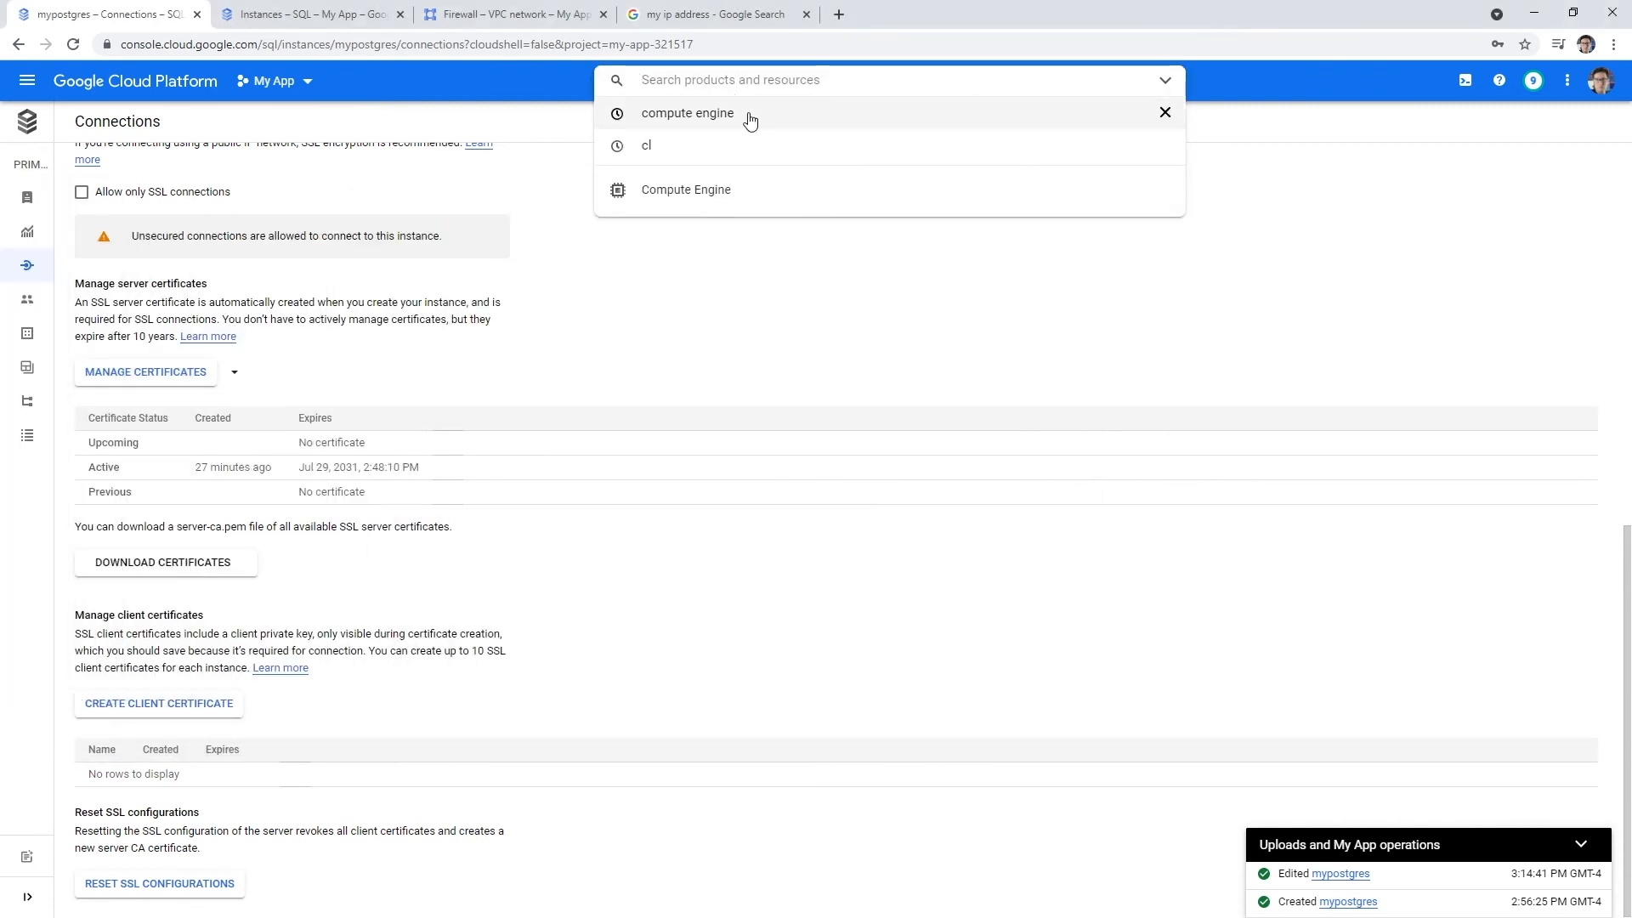
text(vm)
key(BackSpace)
key(BackSpace)
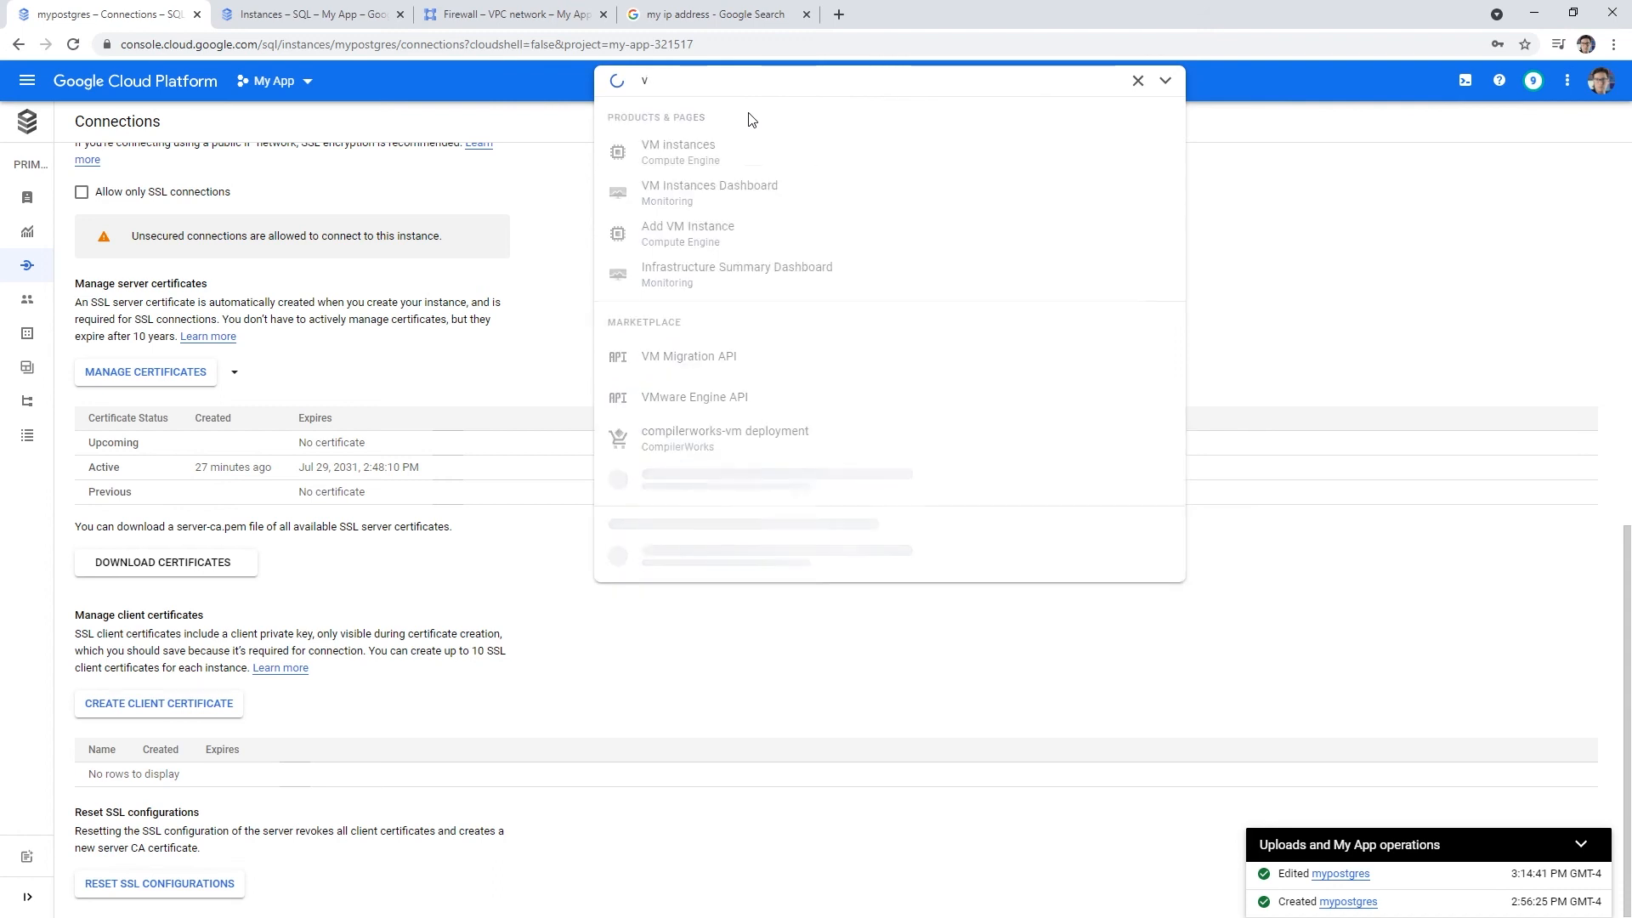
text(f)
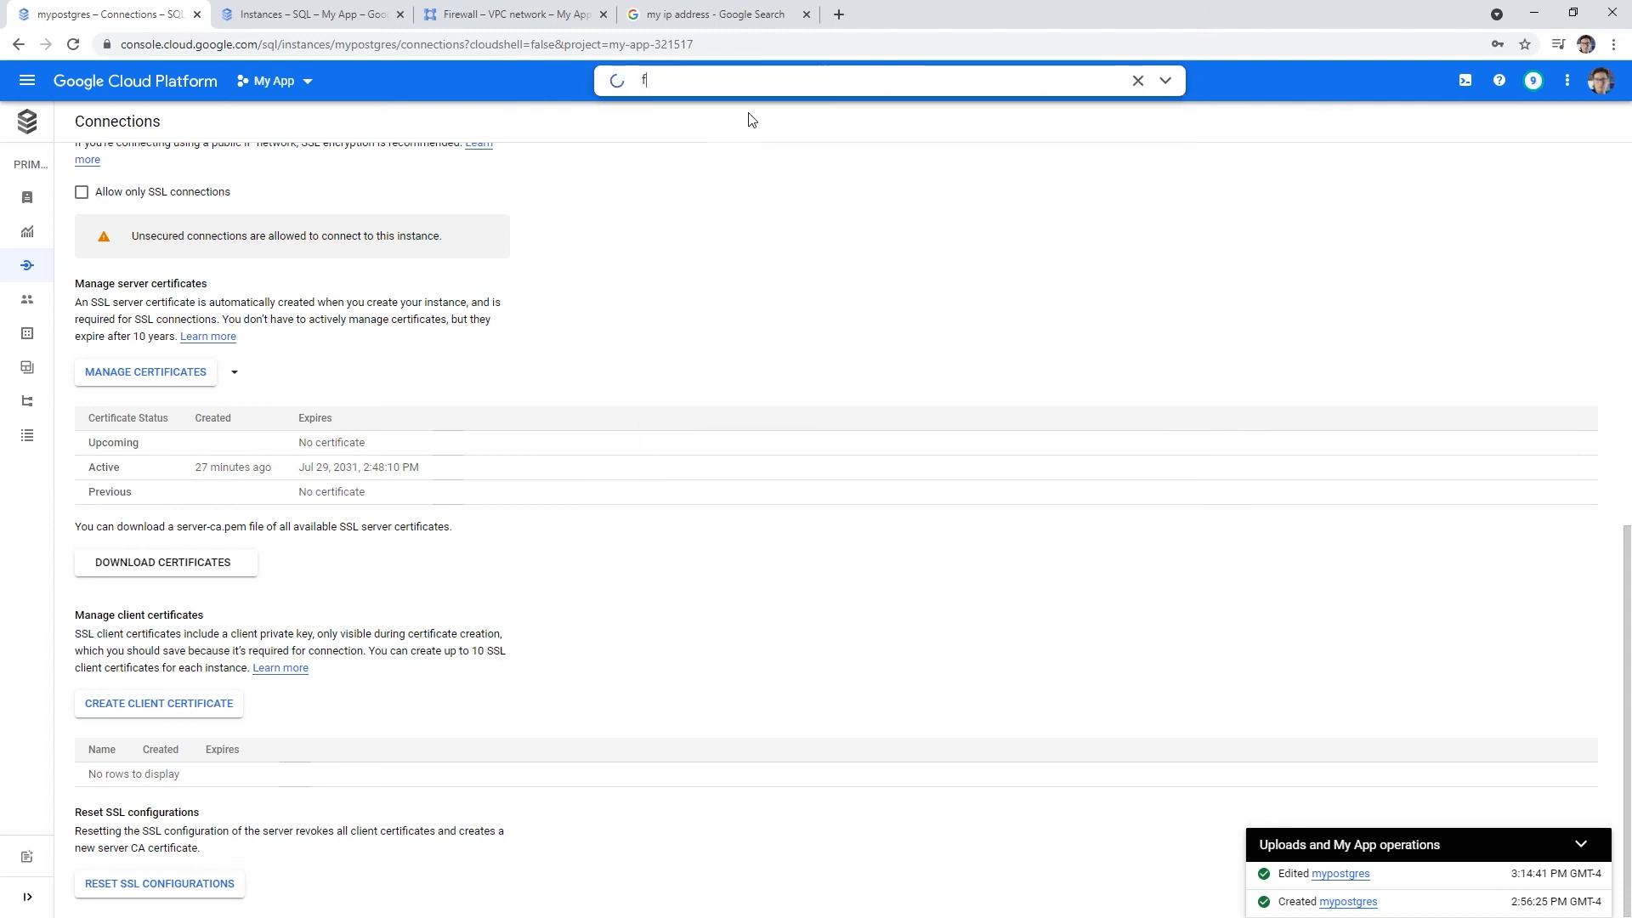
text(irewall)
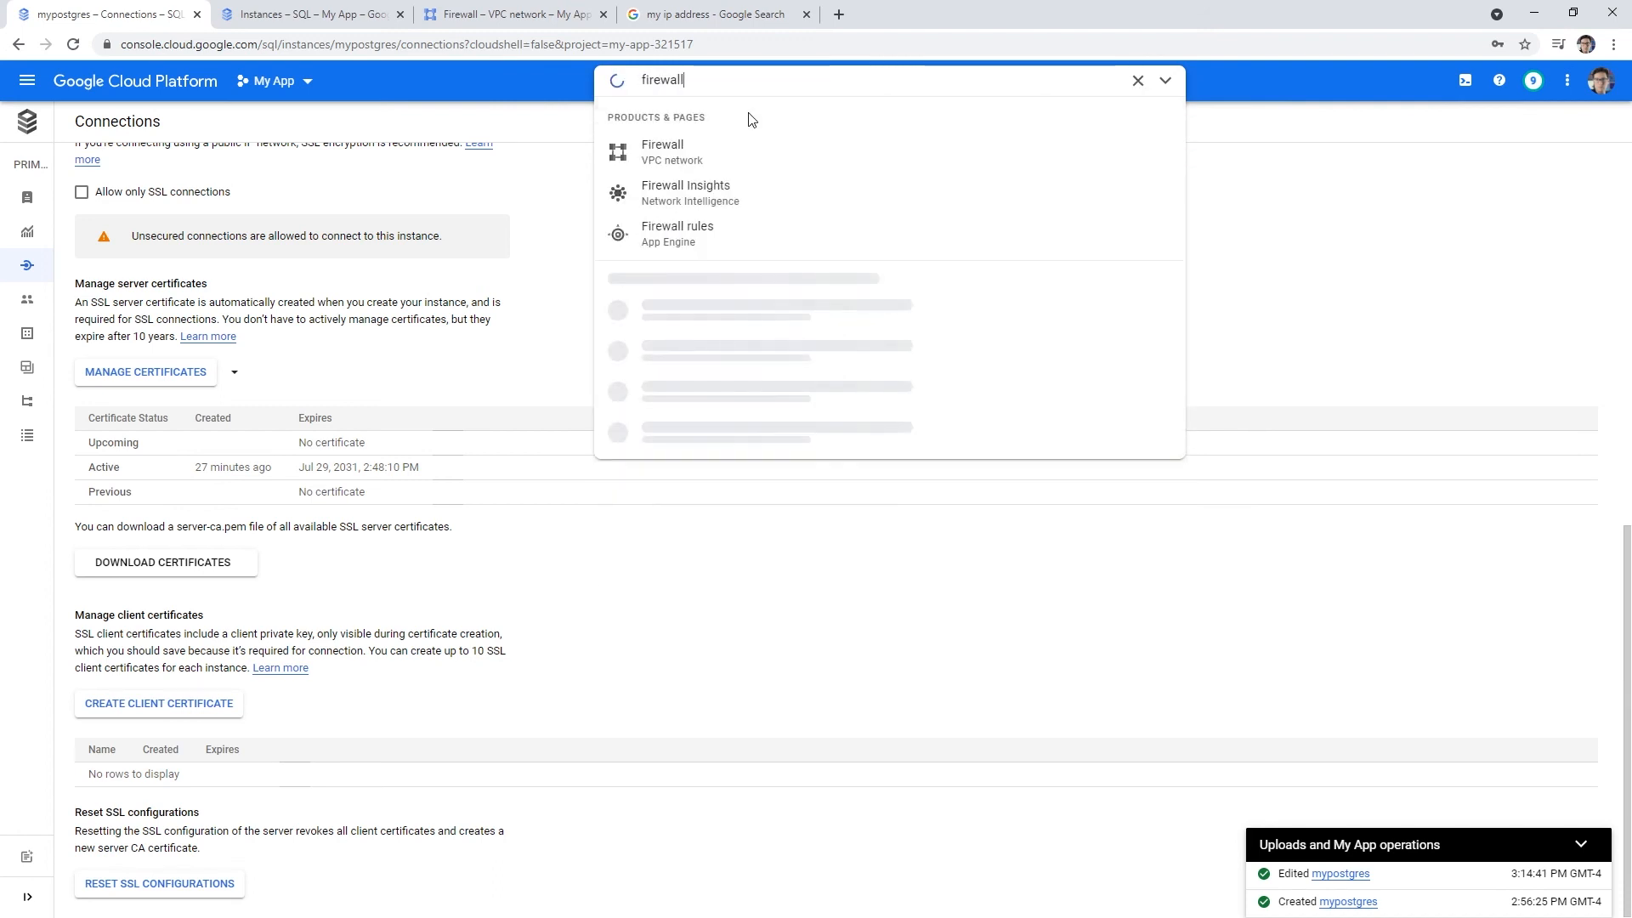
click(718, 146)
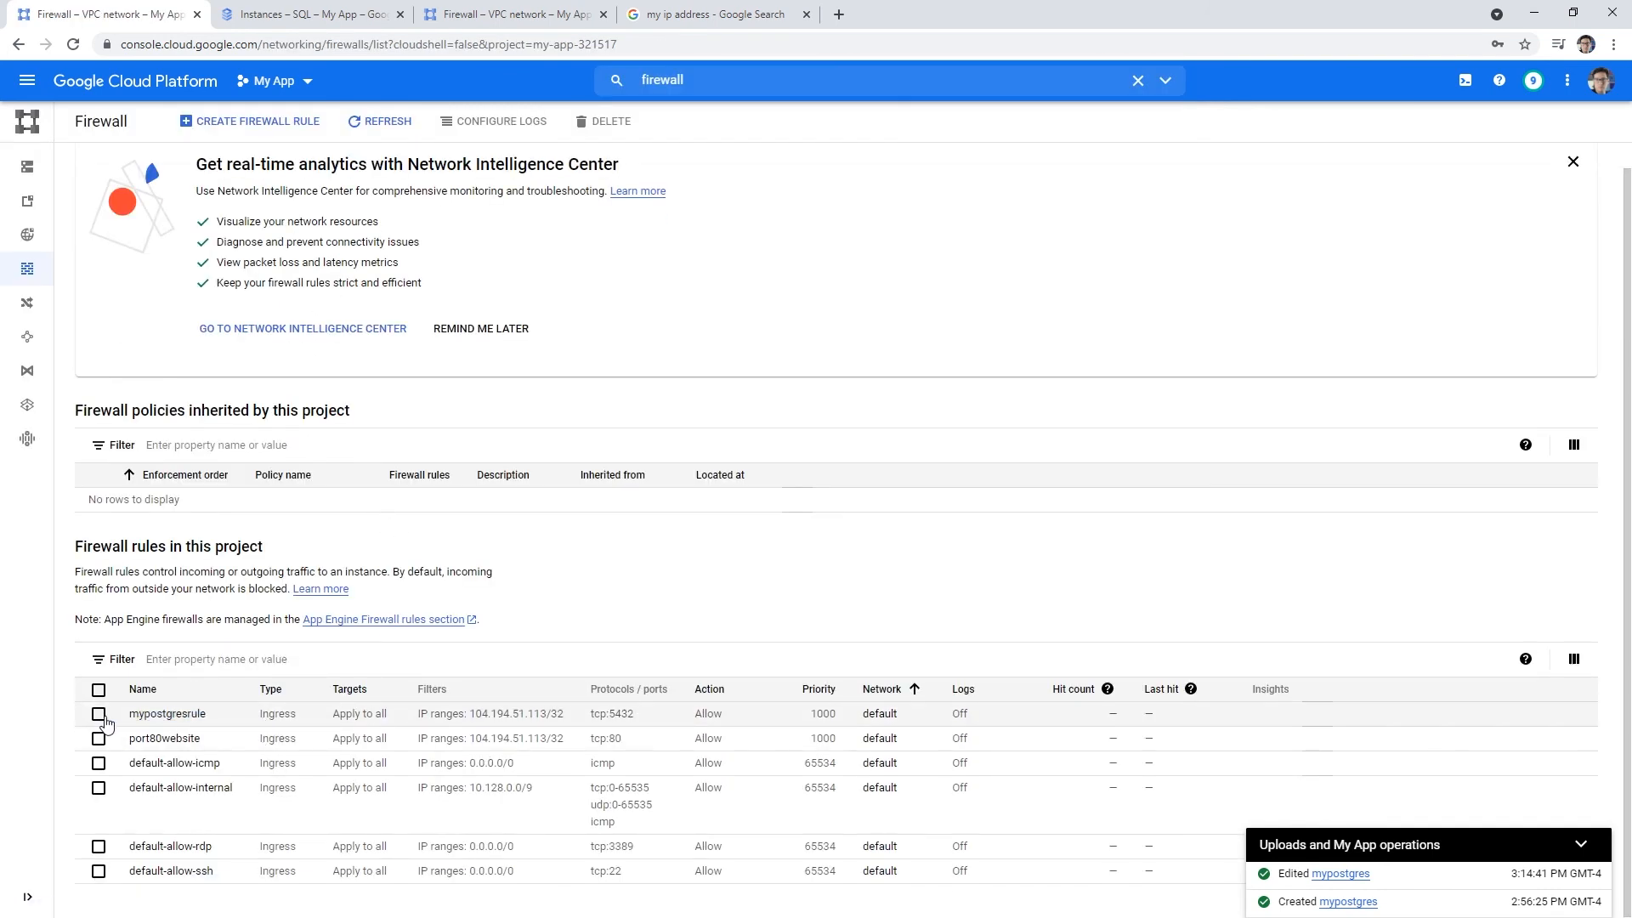
- Delete the mypostgresrule firewall rule, then close the TablePlus database window
click(99, 714)
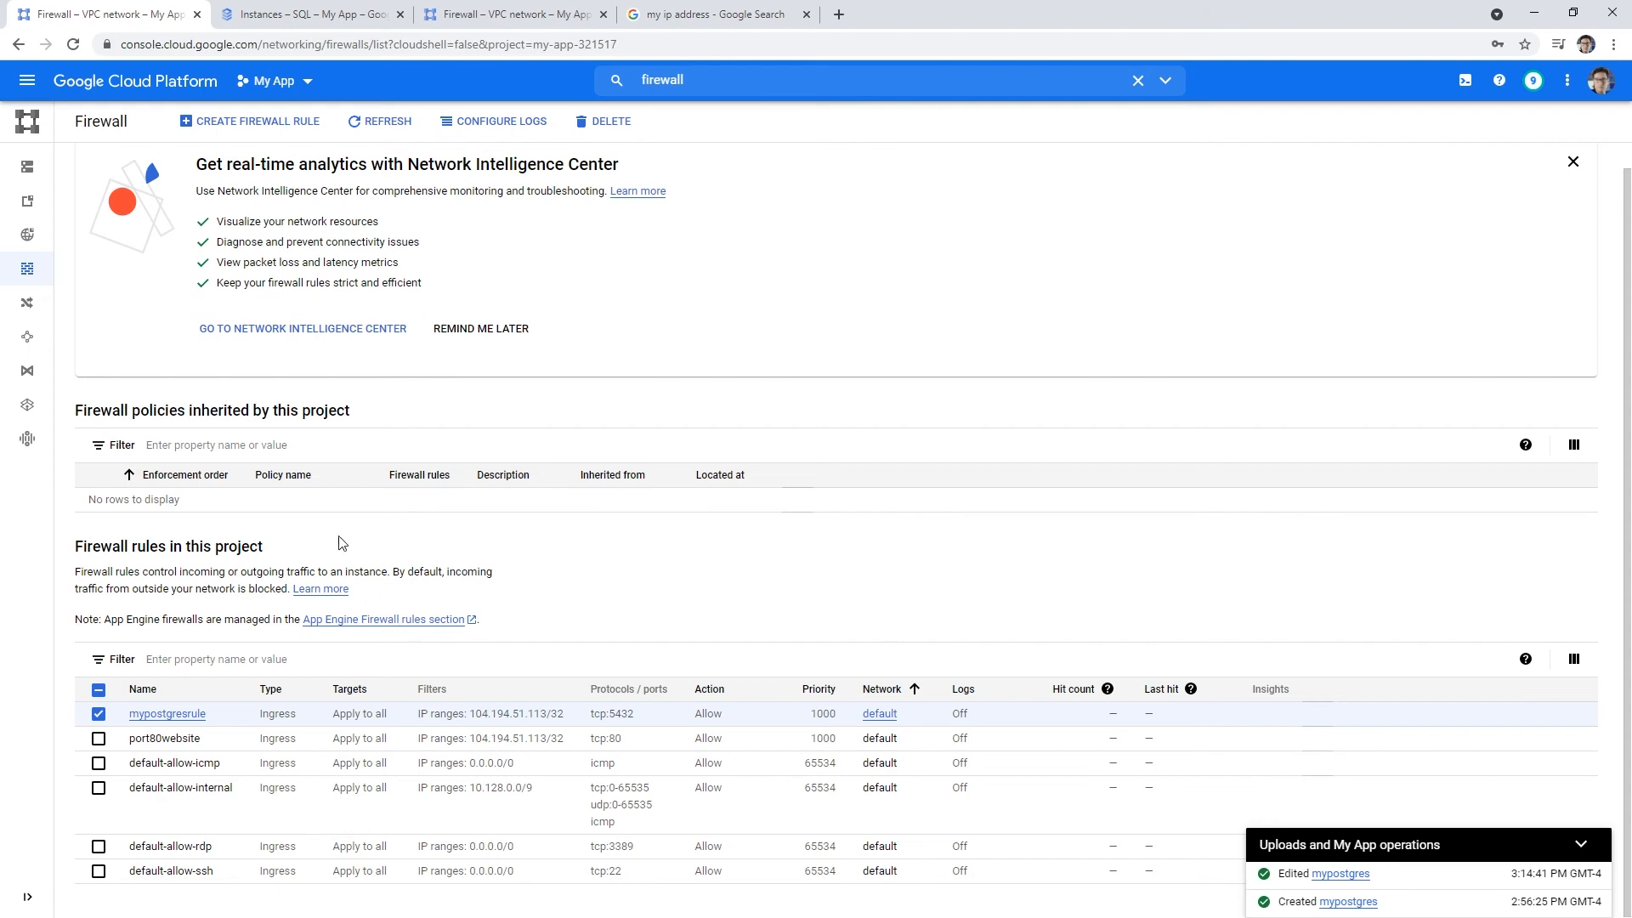
scroll(465, 443, up, 1)
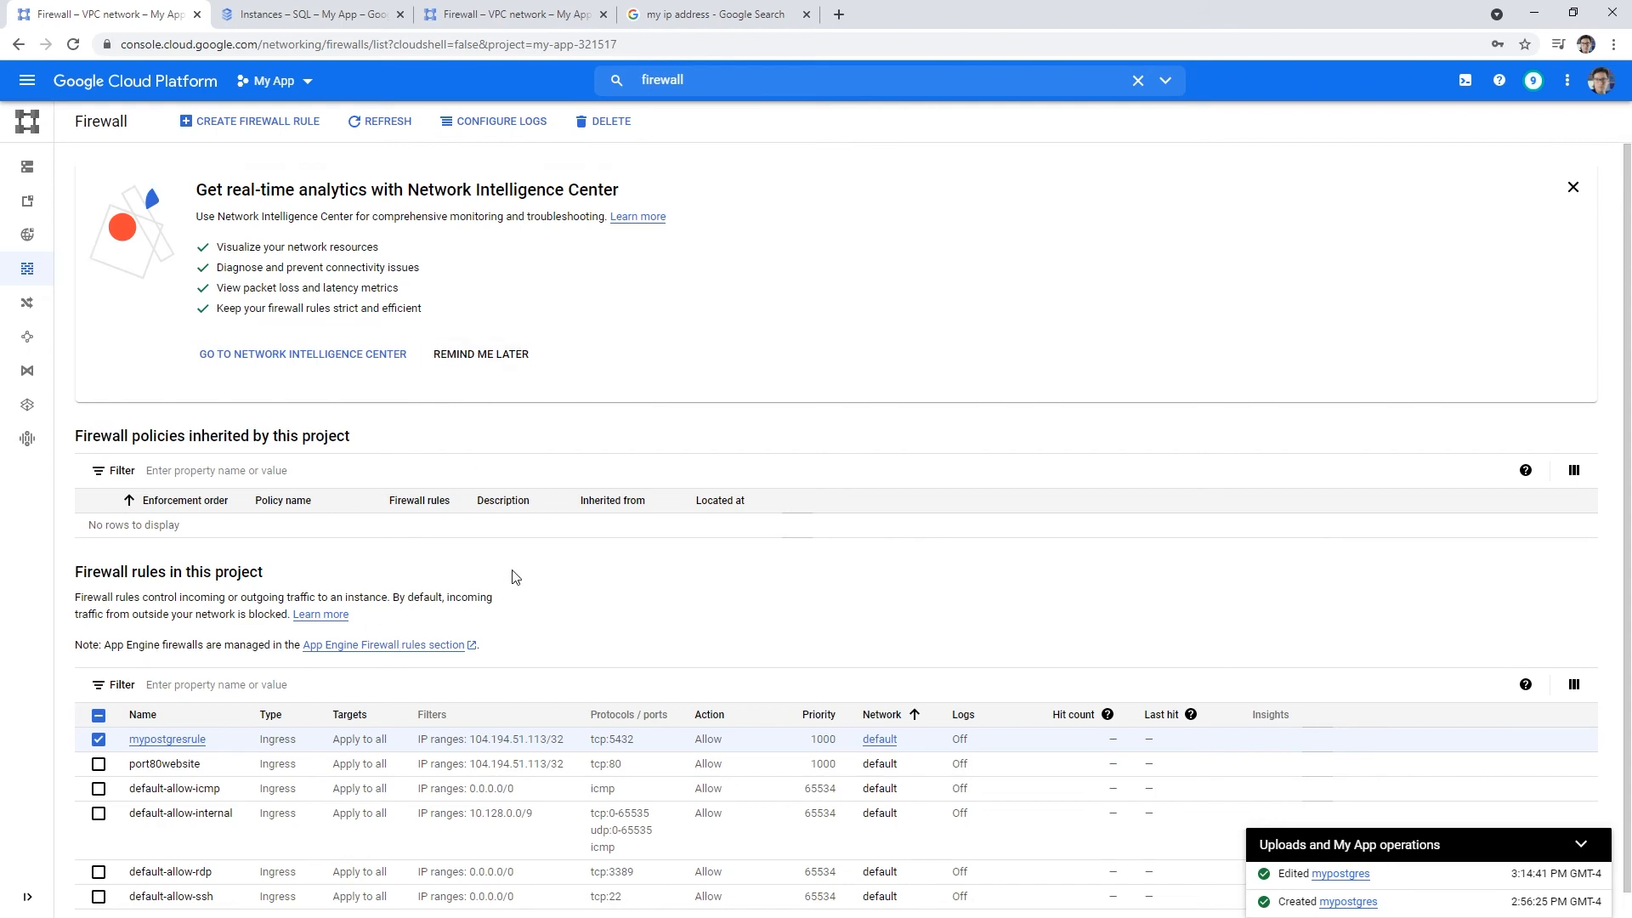
click(595, 120)
click(936, 544)
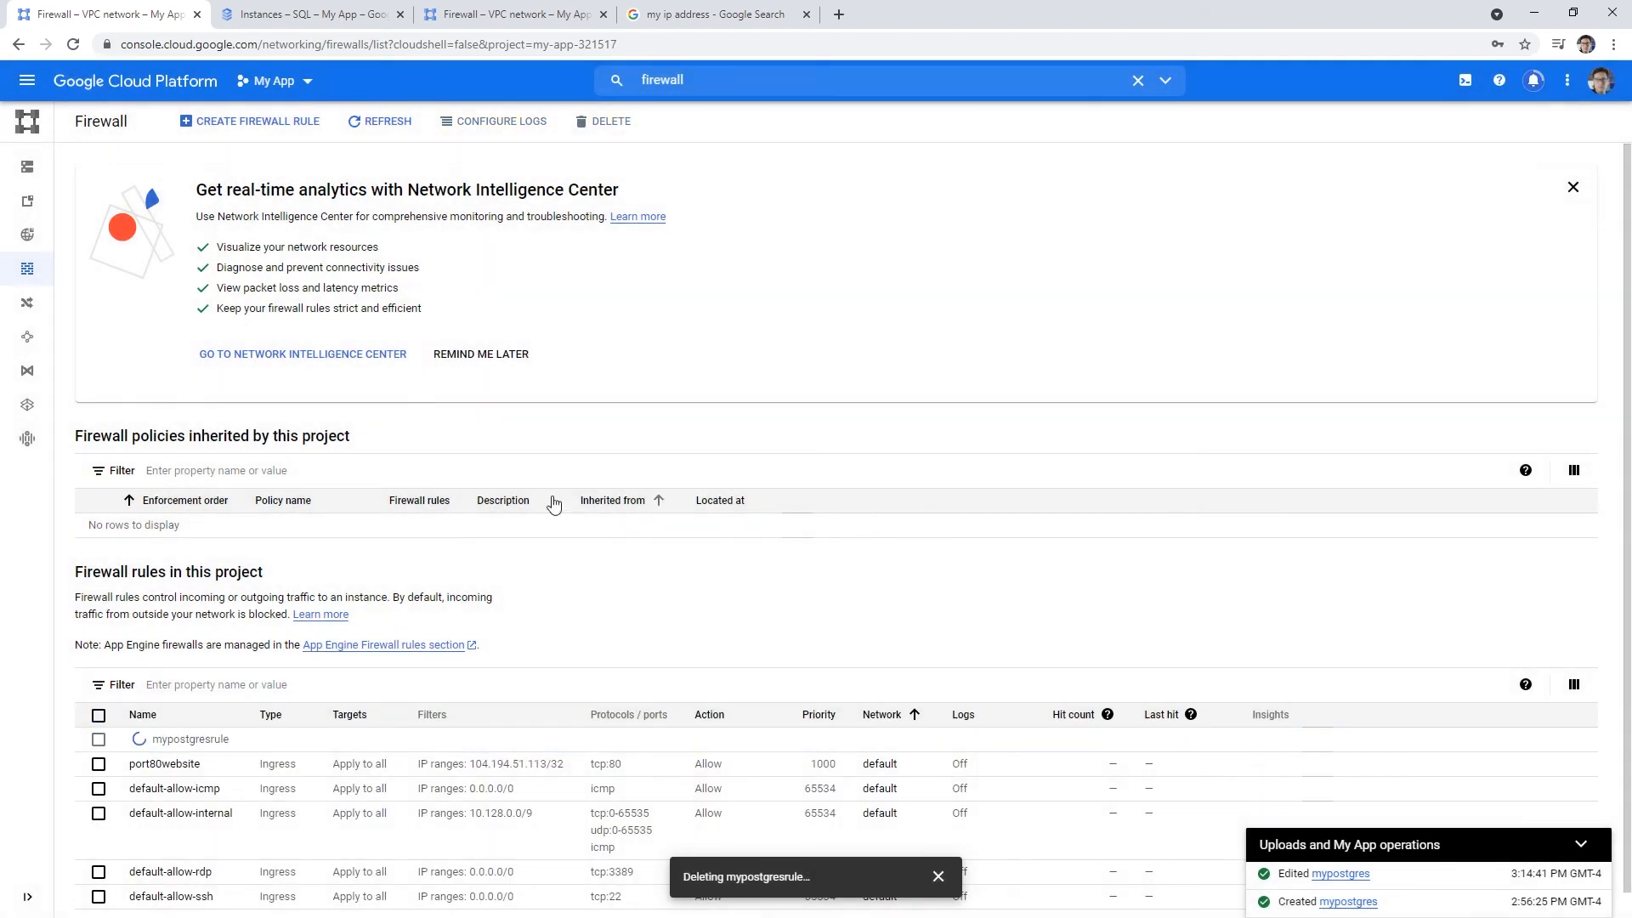
drag(0, 193, 749, 186)
click(1169, 189)
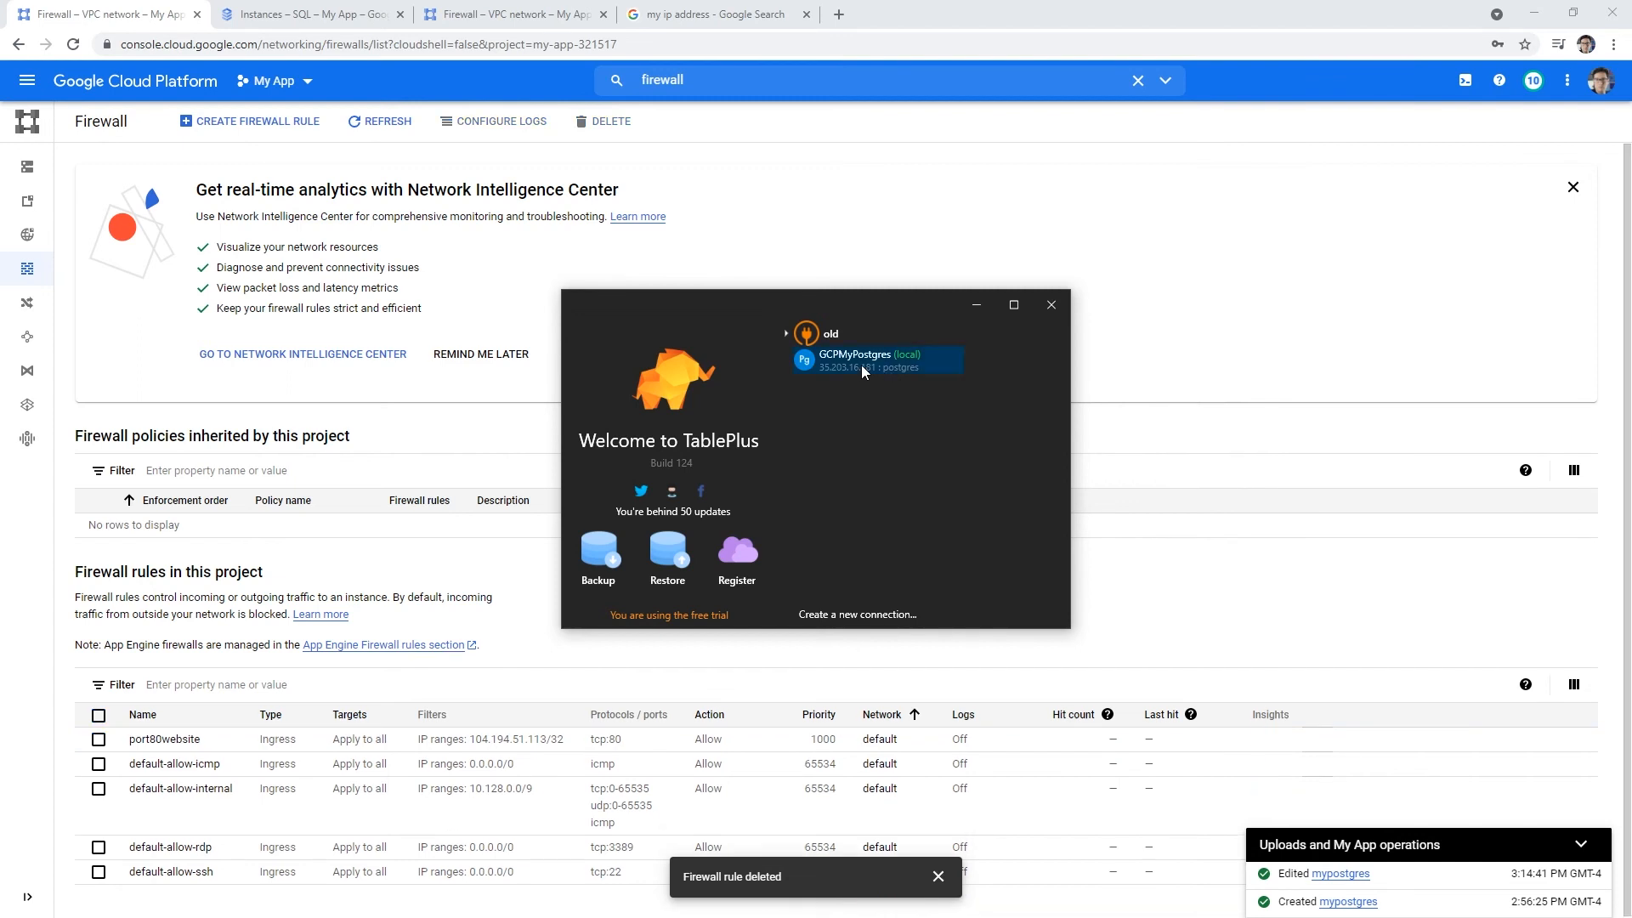
- Test and reopen the GCPMyPostgres connection, then close its database window and the welcome window
right_click(860, 365)
click(881, 422)
click(885, 662)
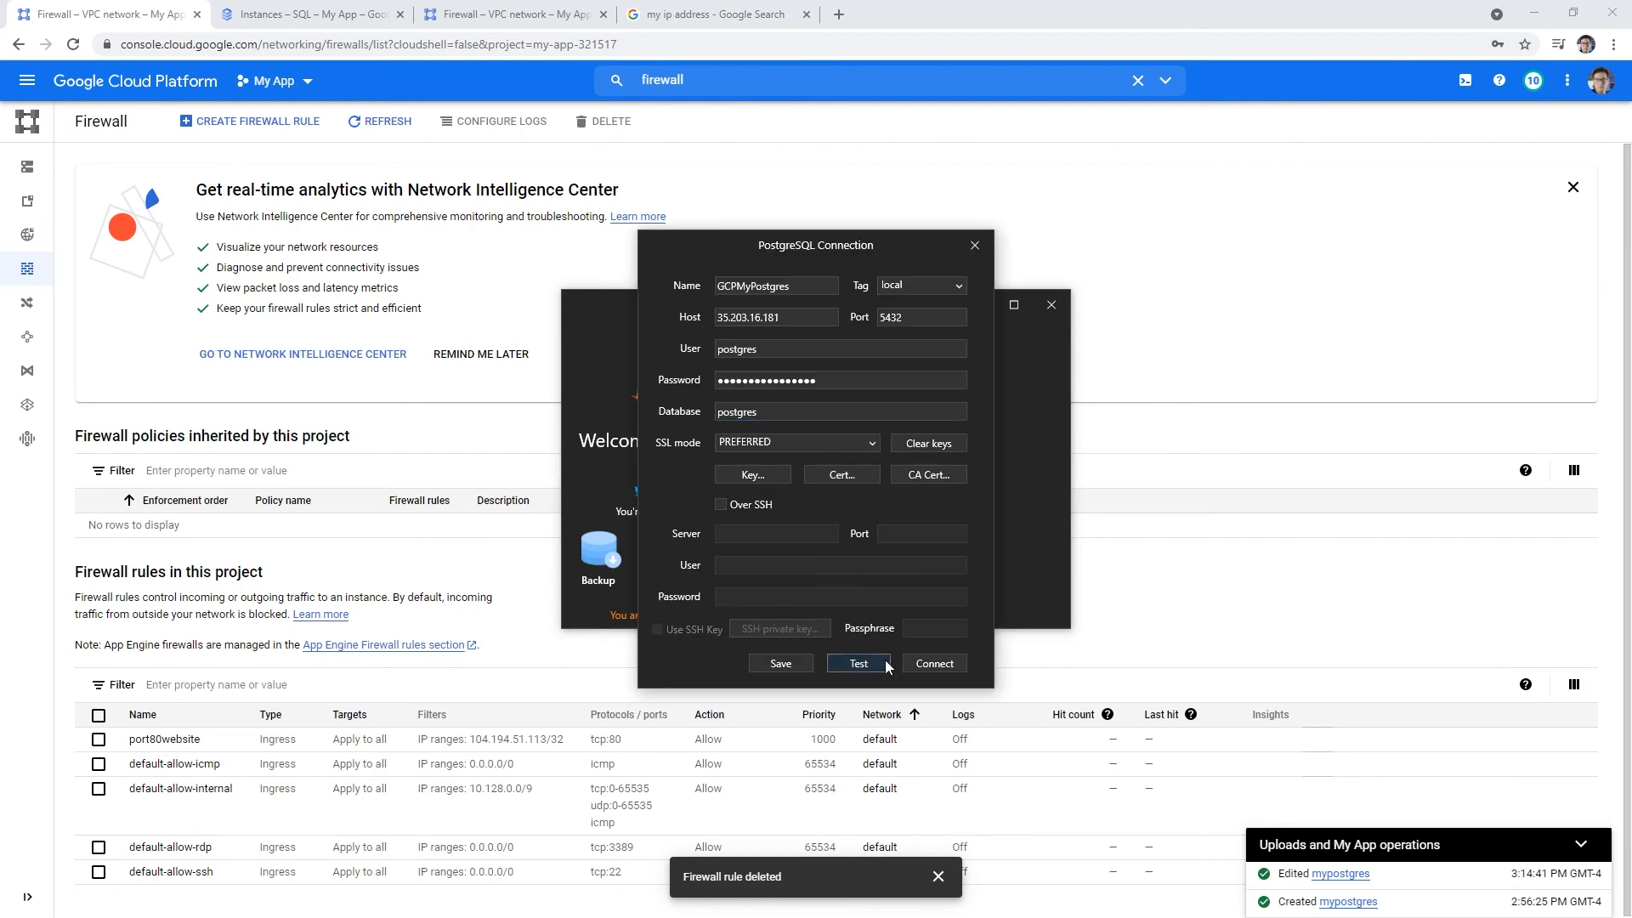
click(934, 663)
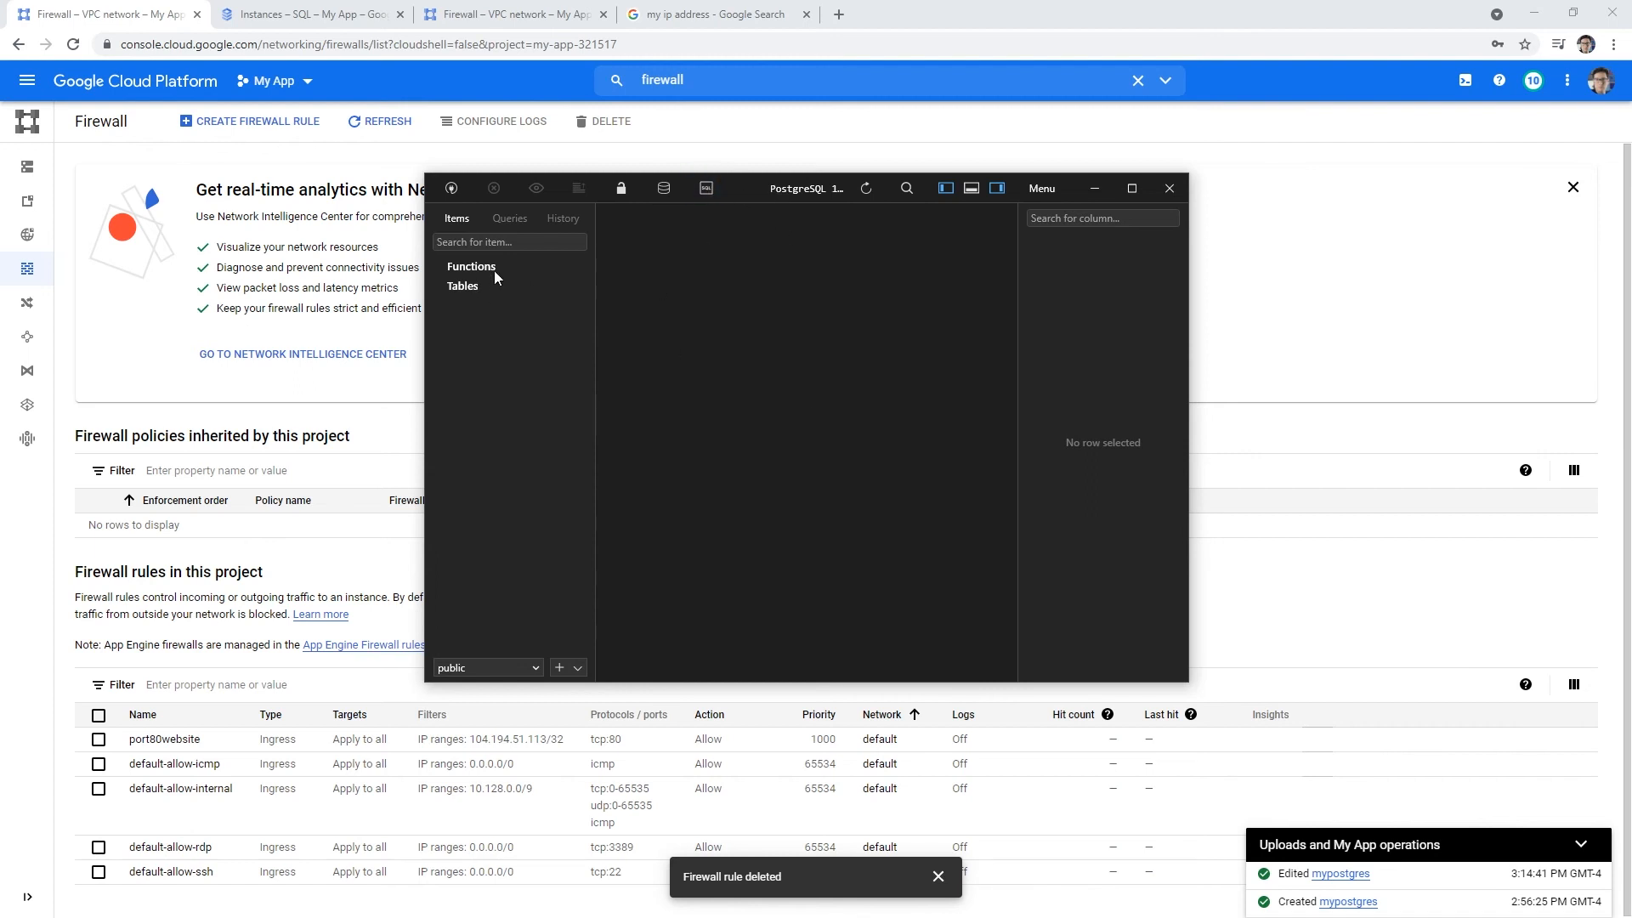
drag(787, 195, 716, 178)
click(1098, 173)
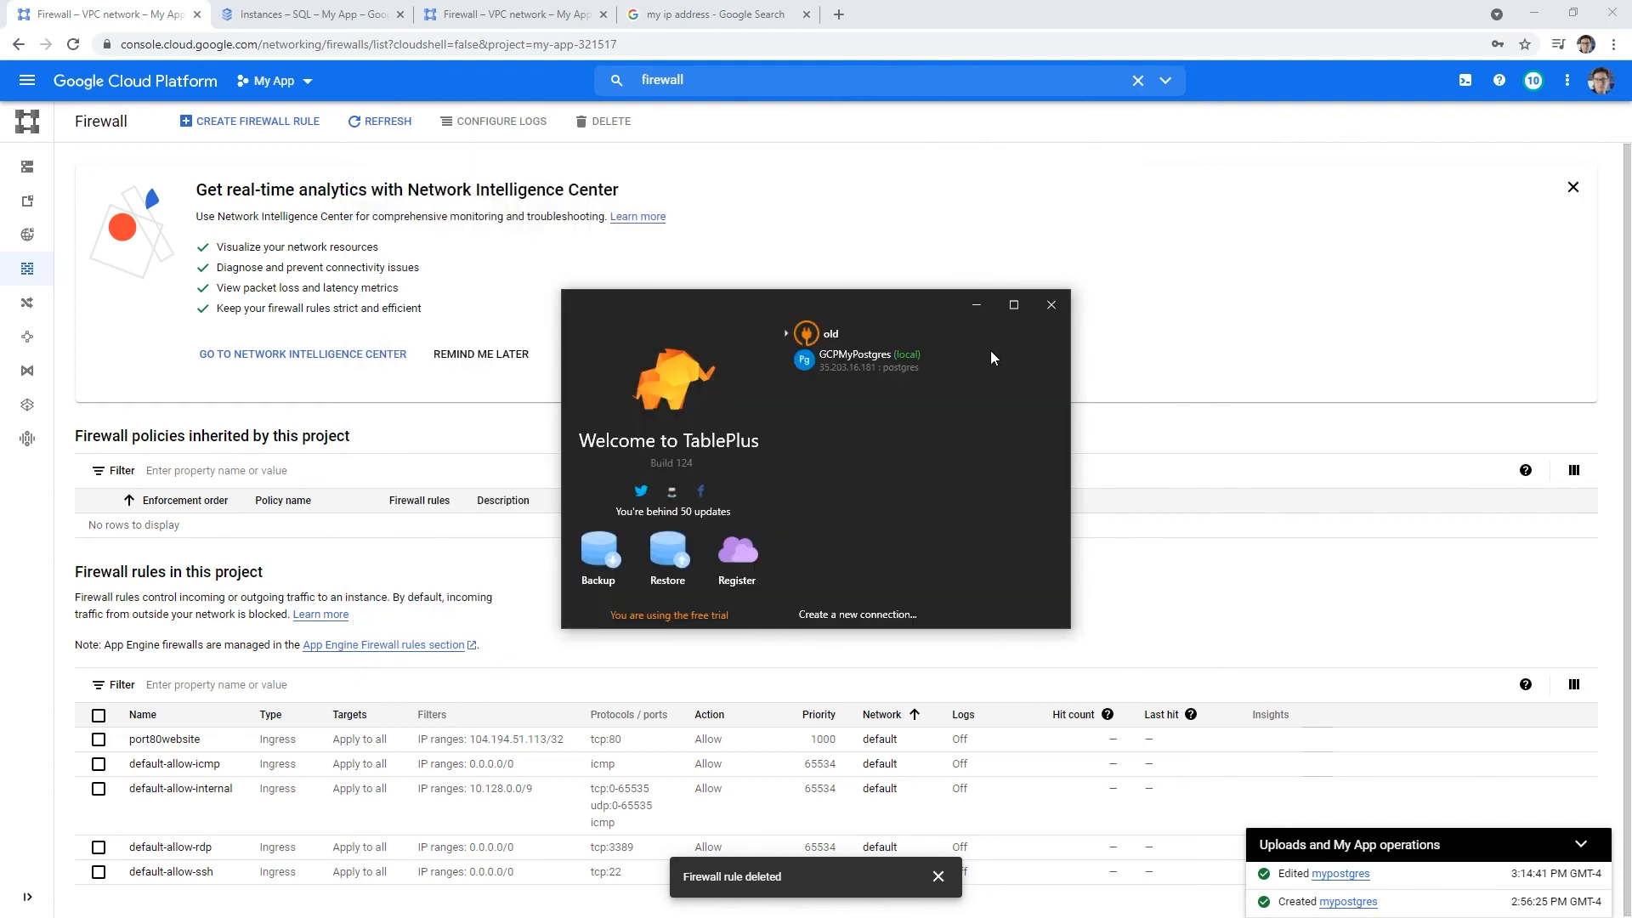
click(1046, 312)
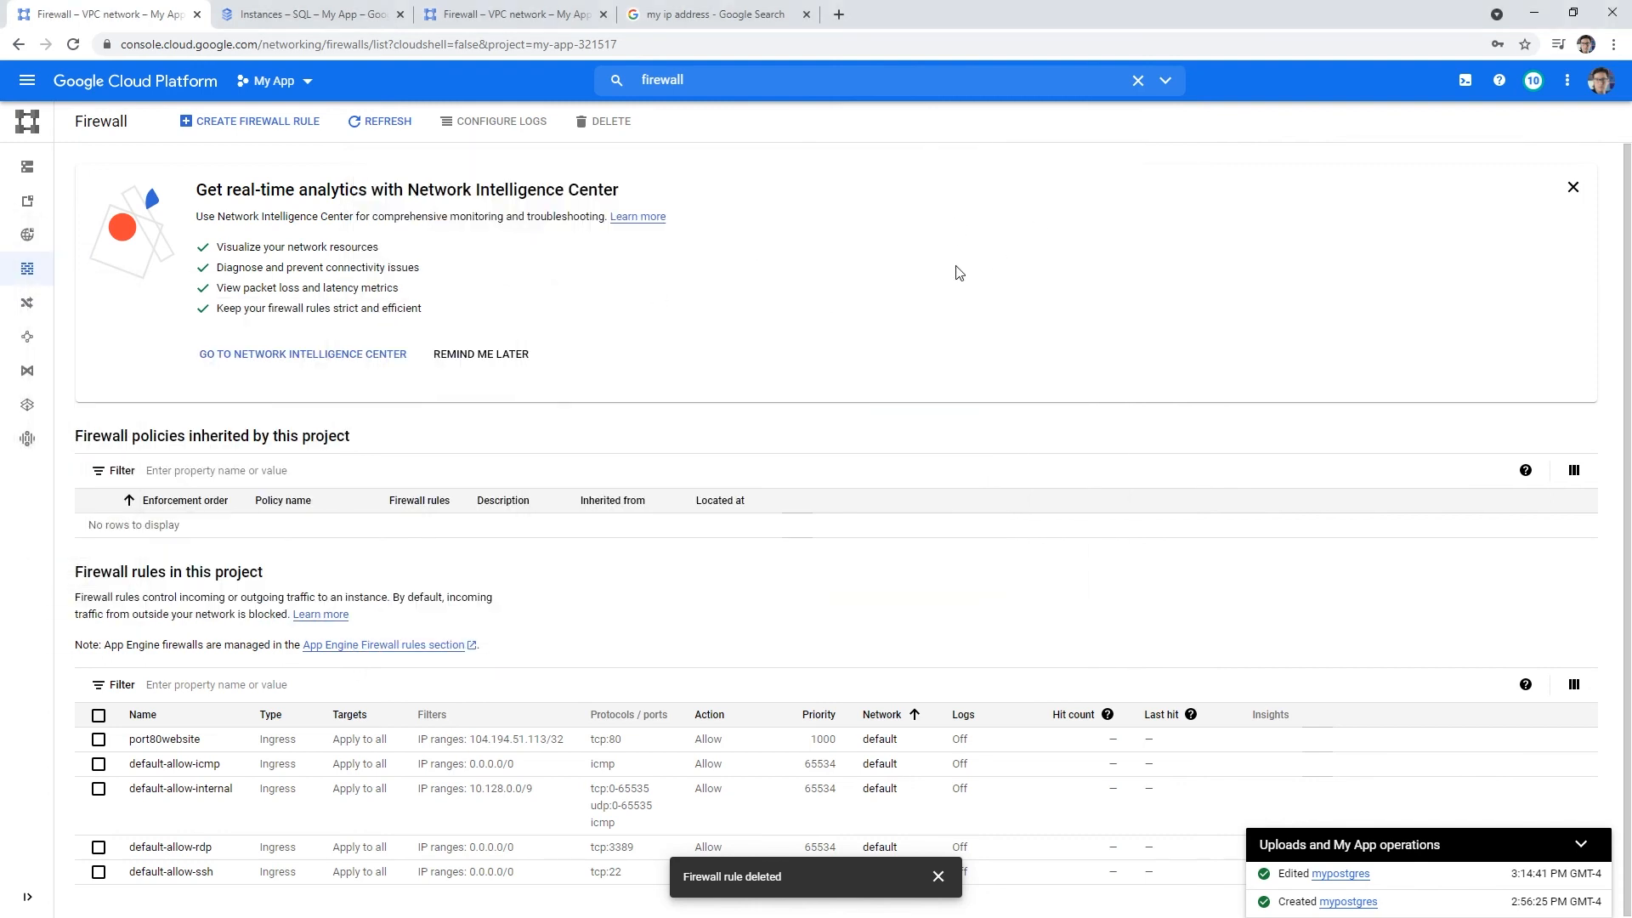
- Open the mypostgres instance overview and close the Firewall and IP-search tabs
mouse_move(29, 303)
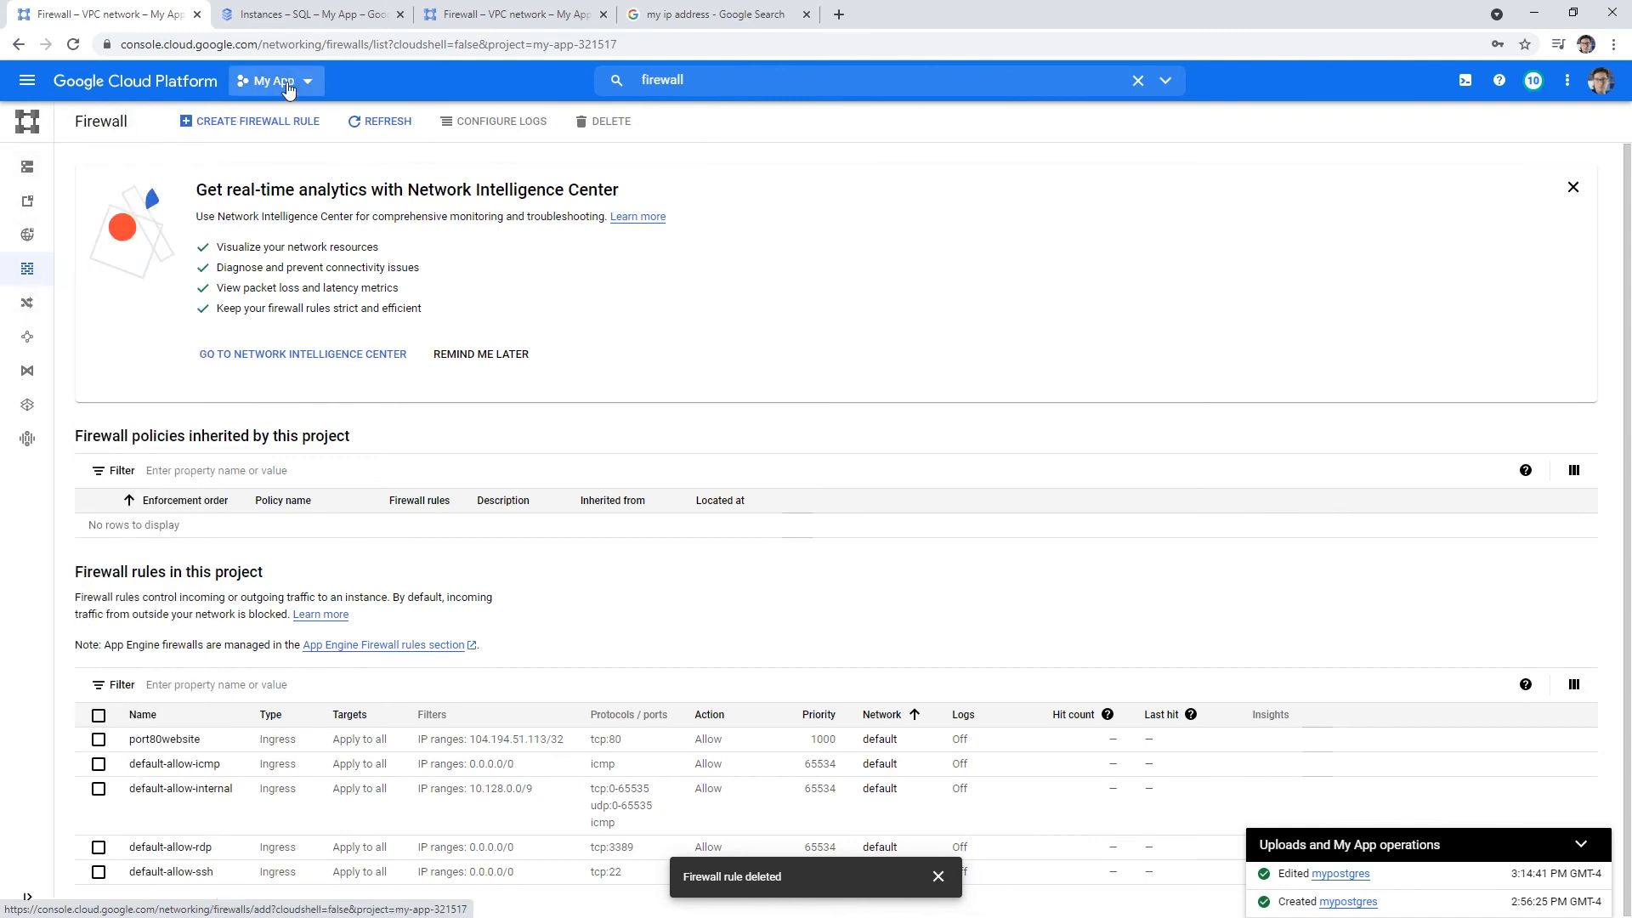
click(294, 15)
click(132, 18)
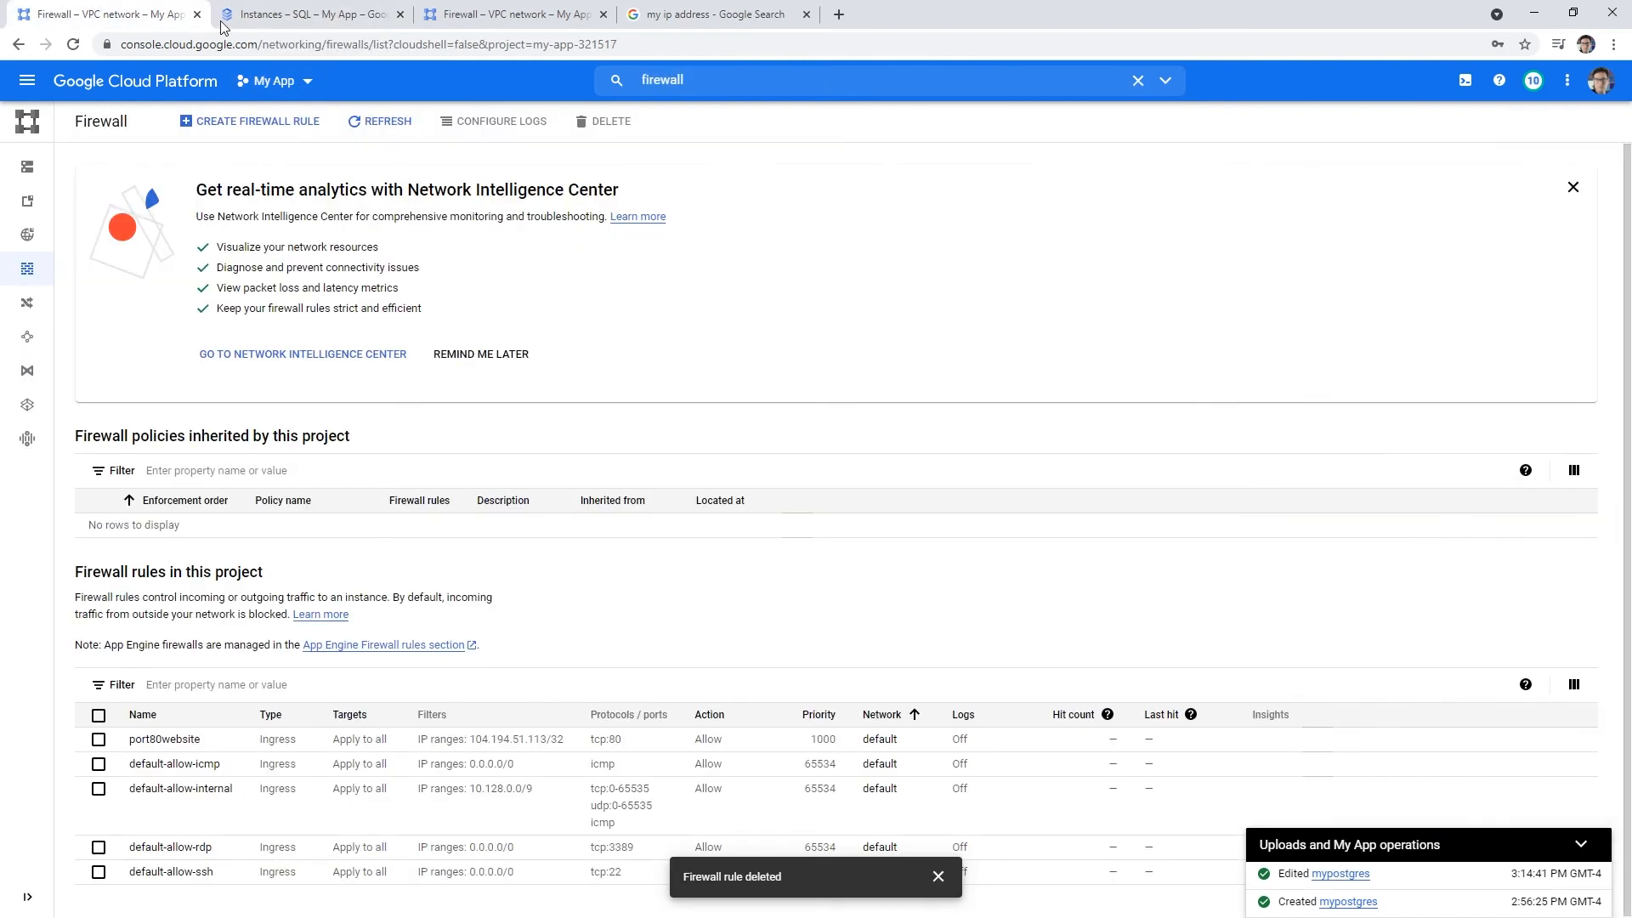
click(225, 22)
click(106, 216)
click(199, 14)
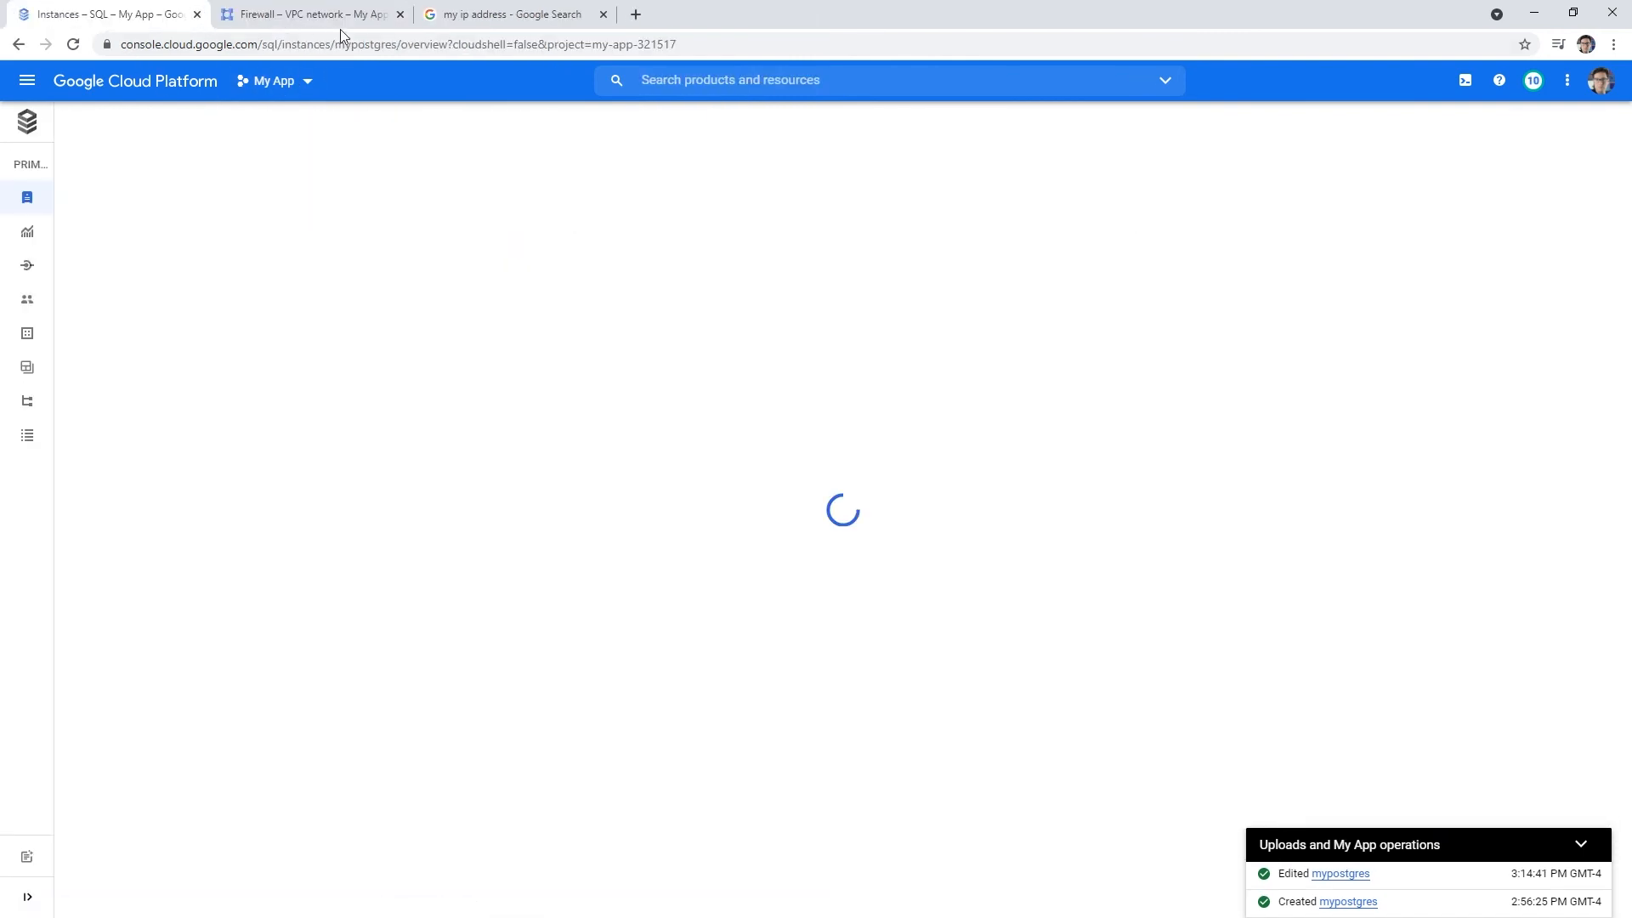
click(340, 17)
click(401, 14)
click(400, 15)
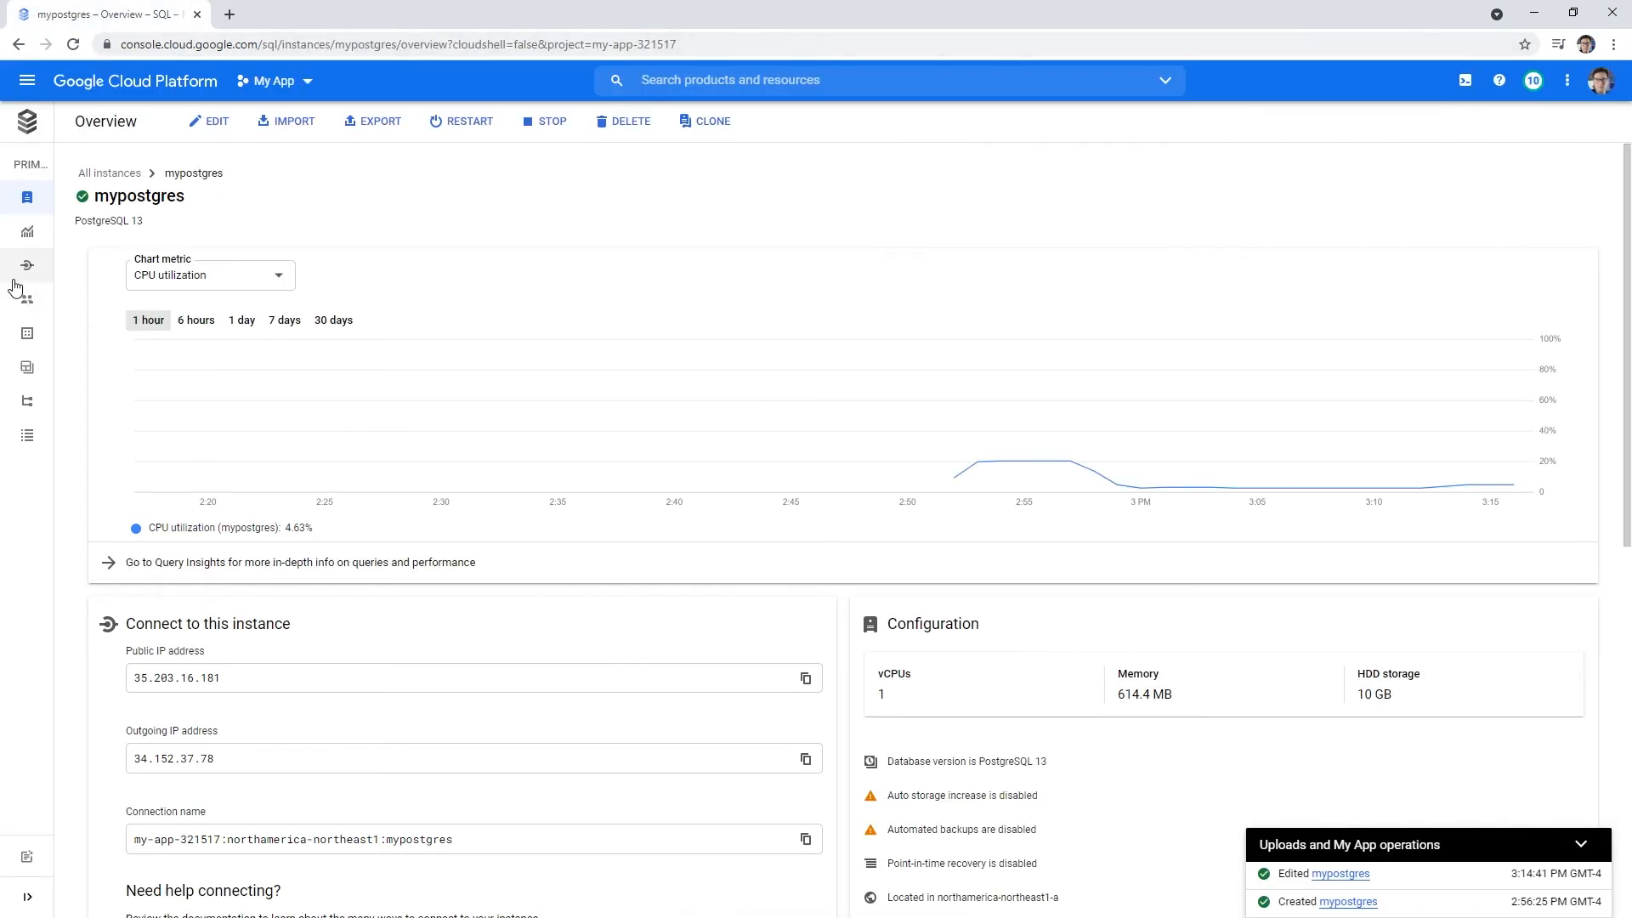
- Create a database named mydatabase on the mypostgres instance
mouse_move(25, 284)
click(95, 330)
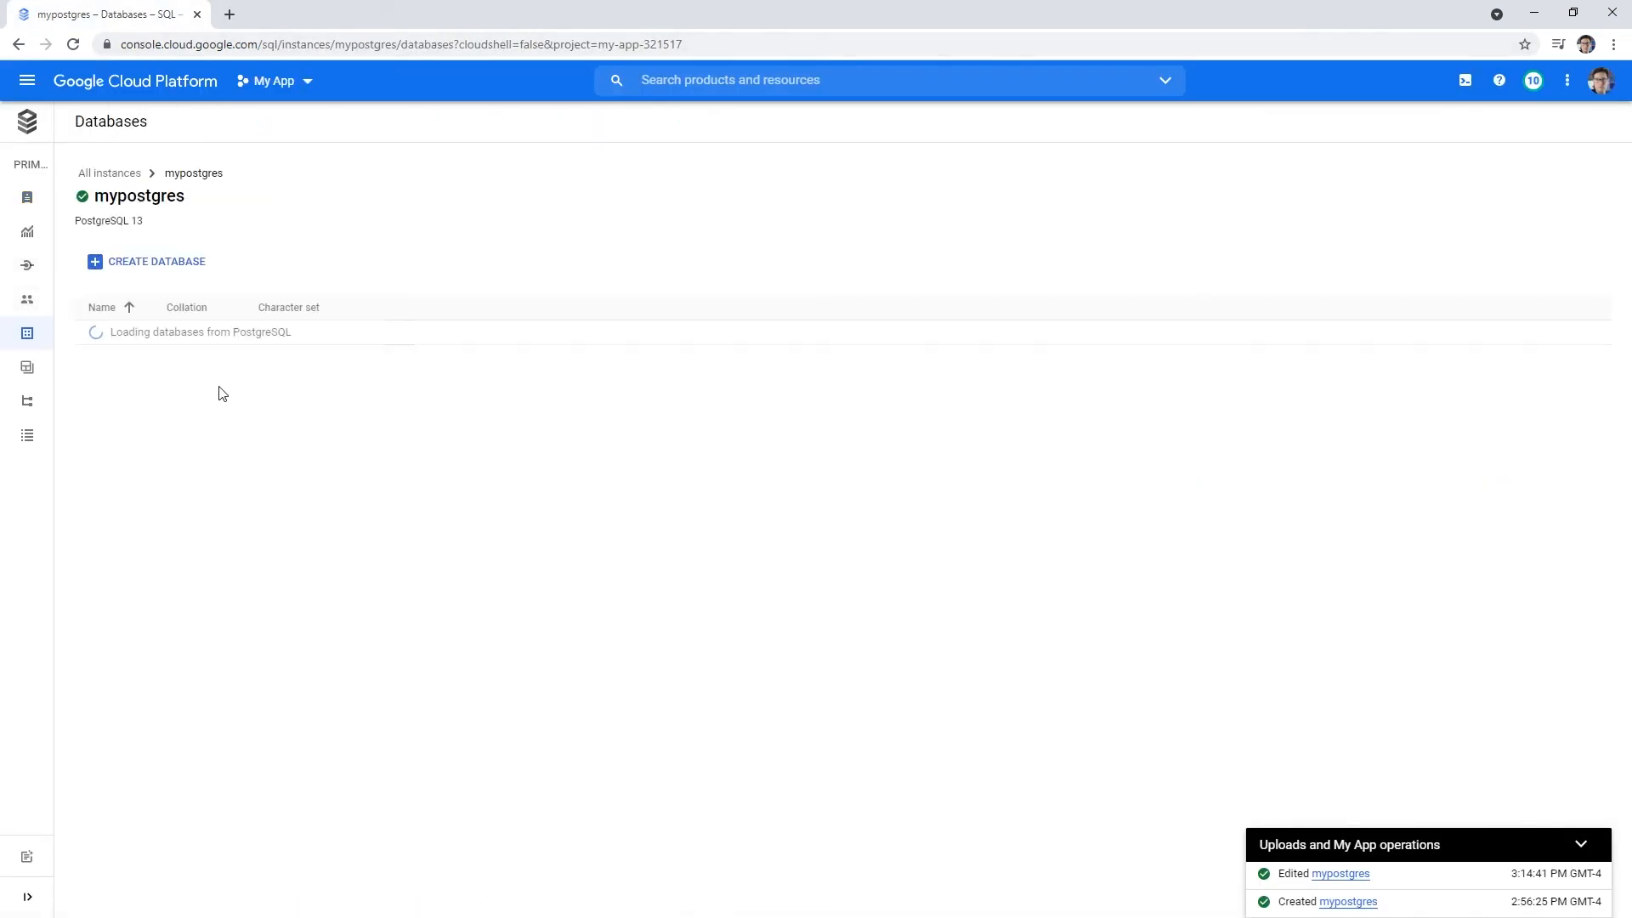
click(158, 263)
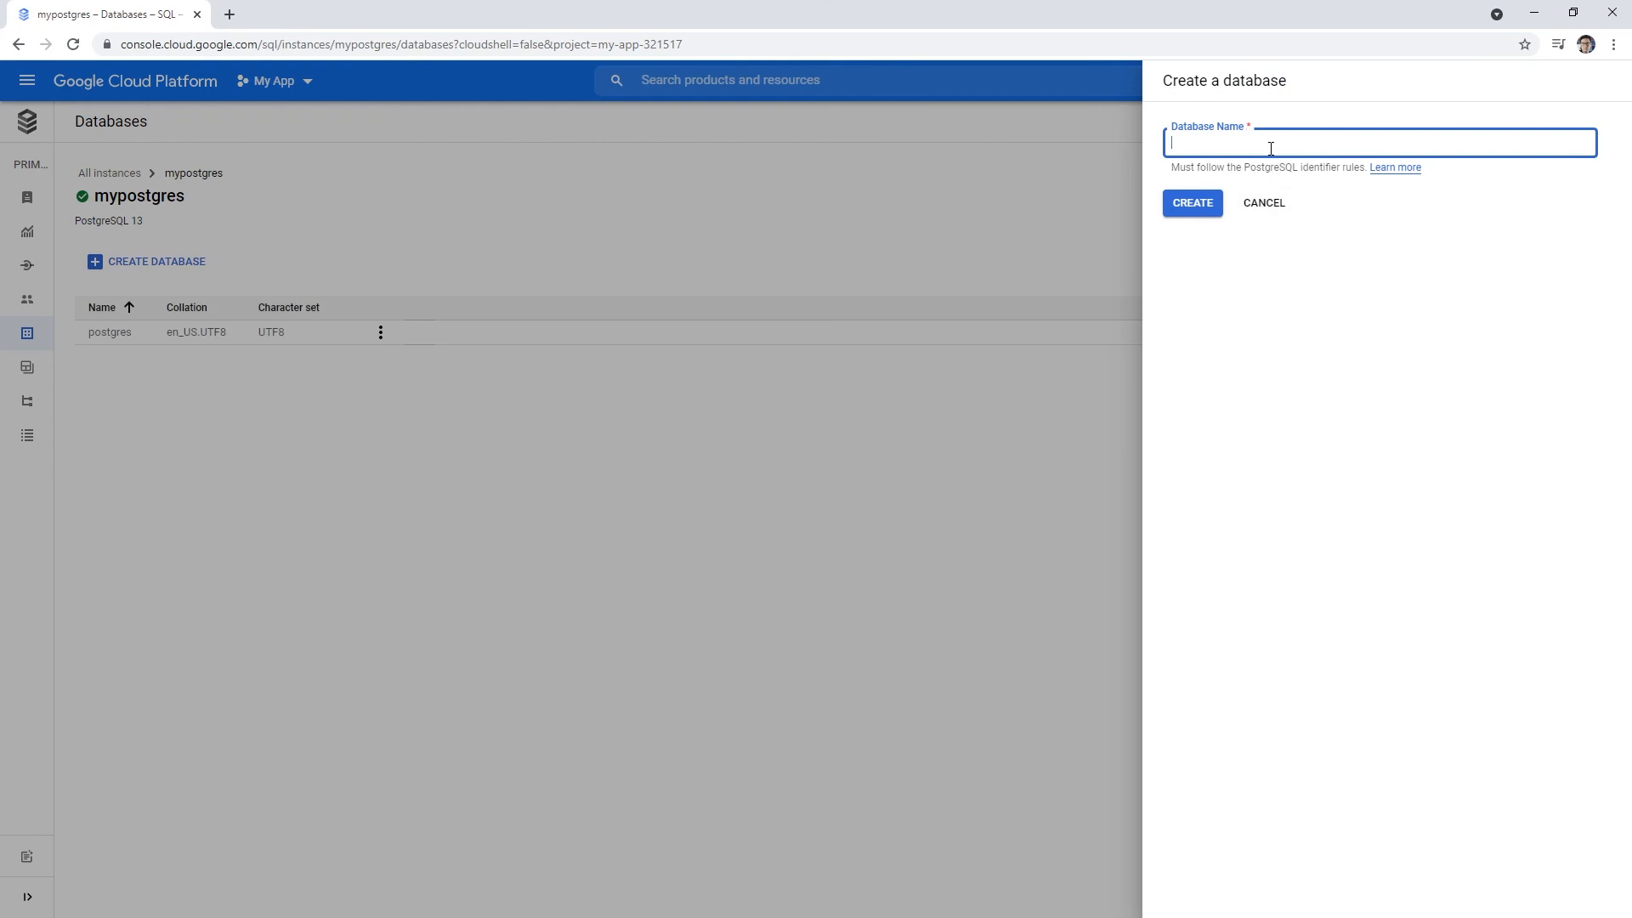
text(mydatabase)
click(1214, 202)
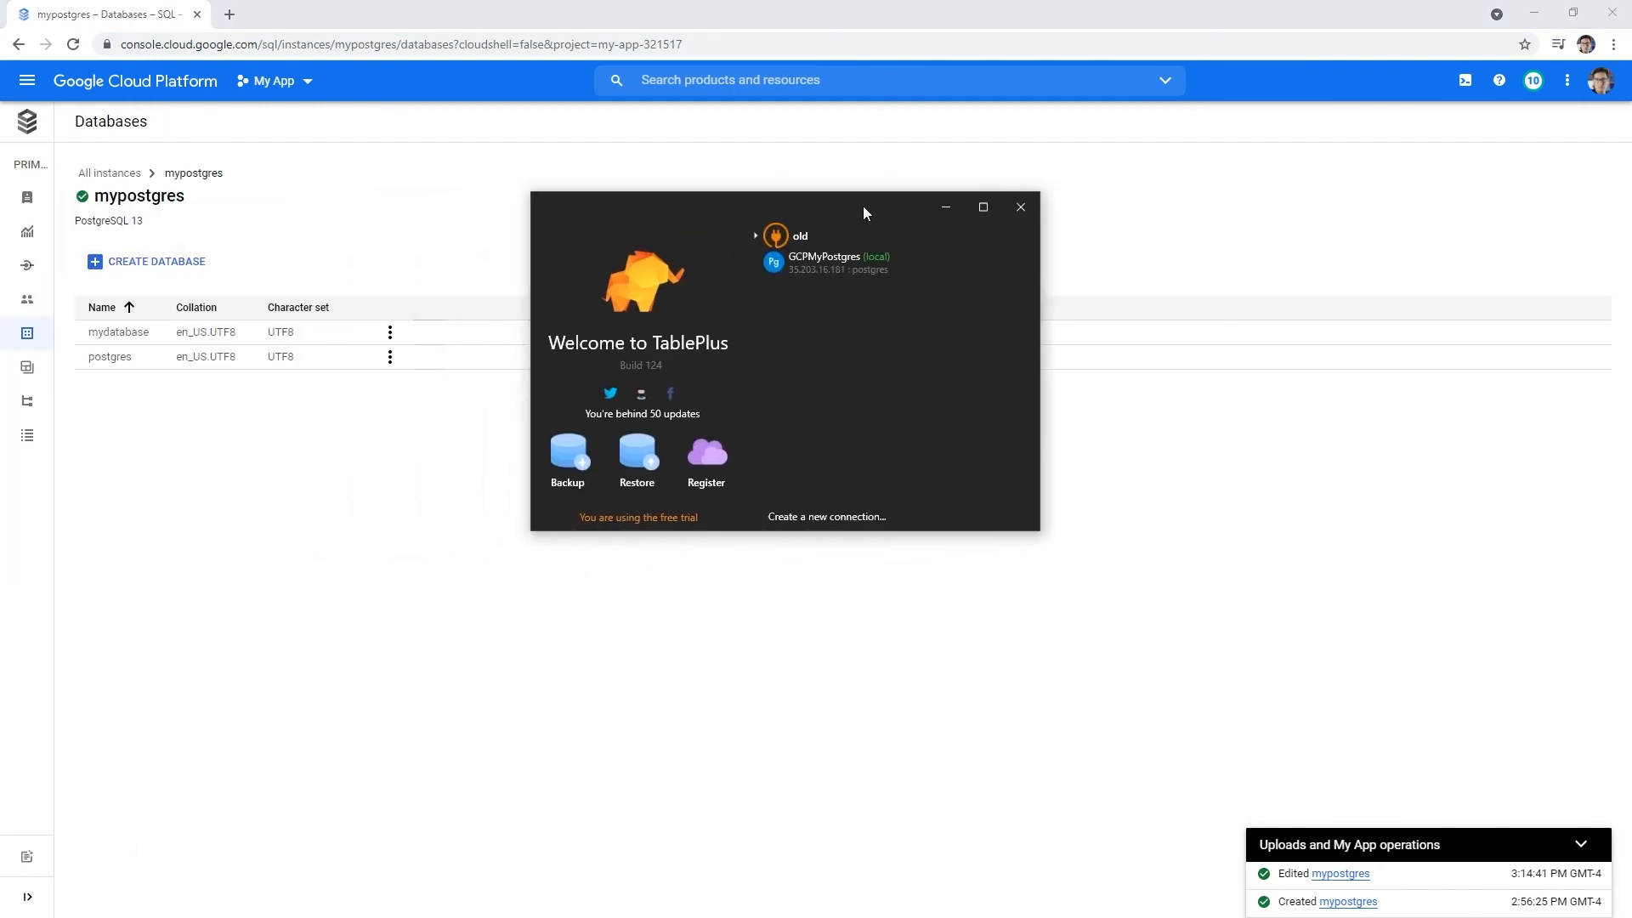
- Clear the Database field of the GCPMyPostgres connection and connect to the server
right_click(823, 262)
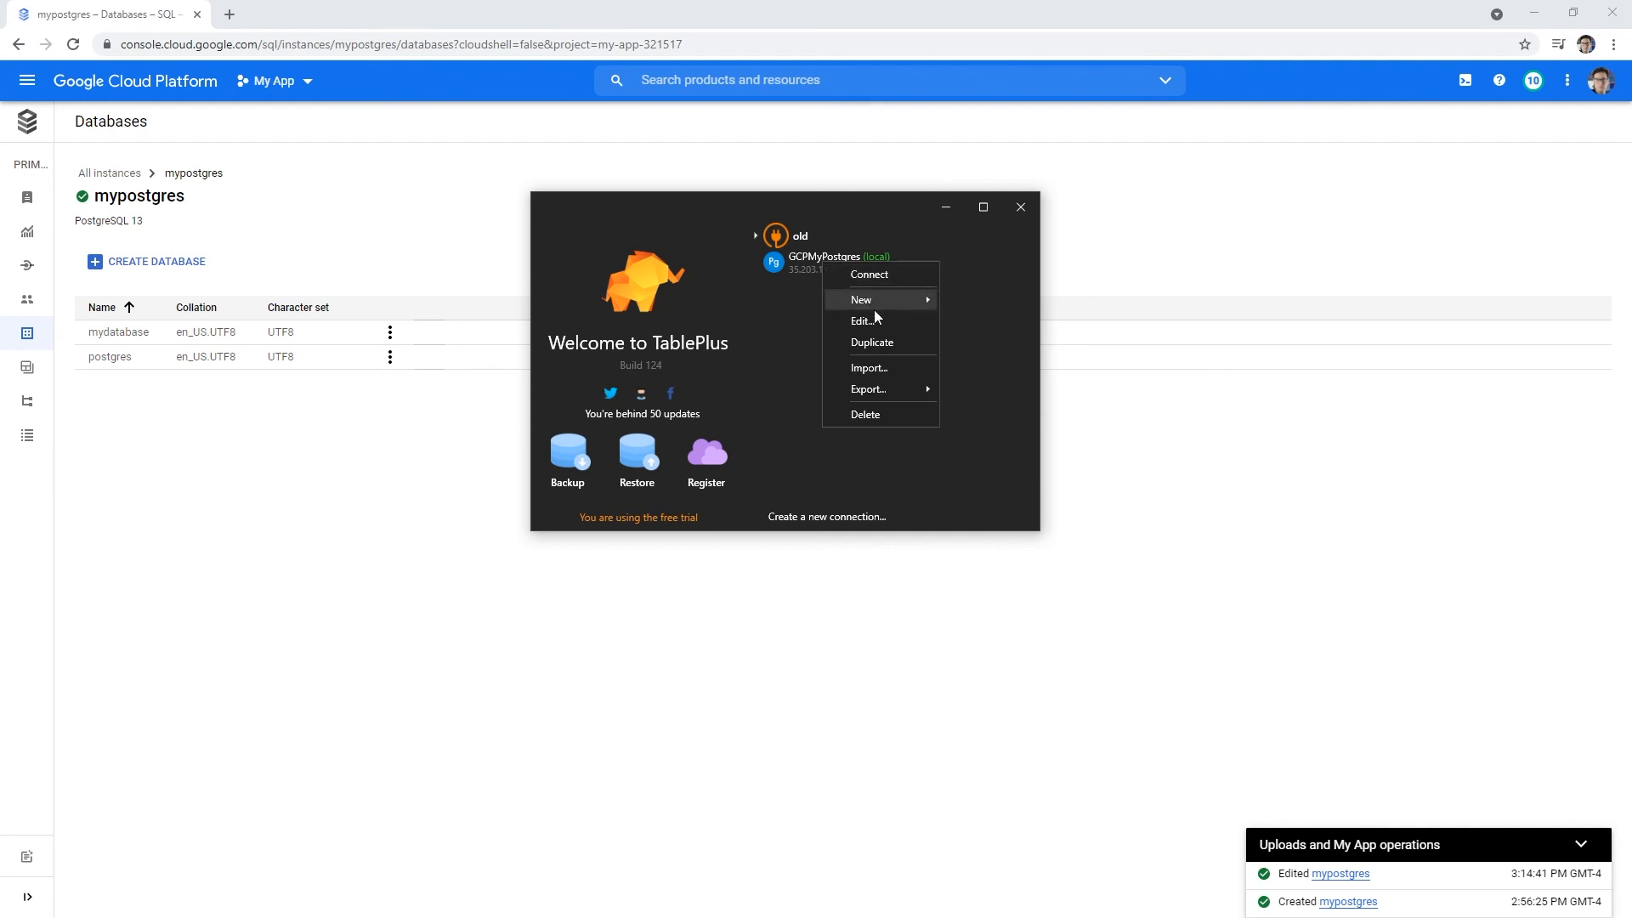
click(879, 323)
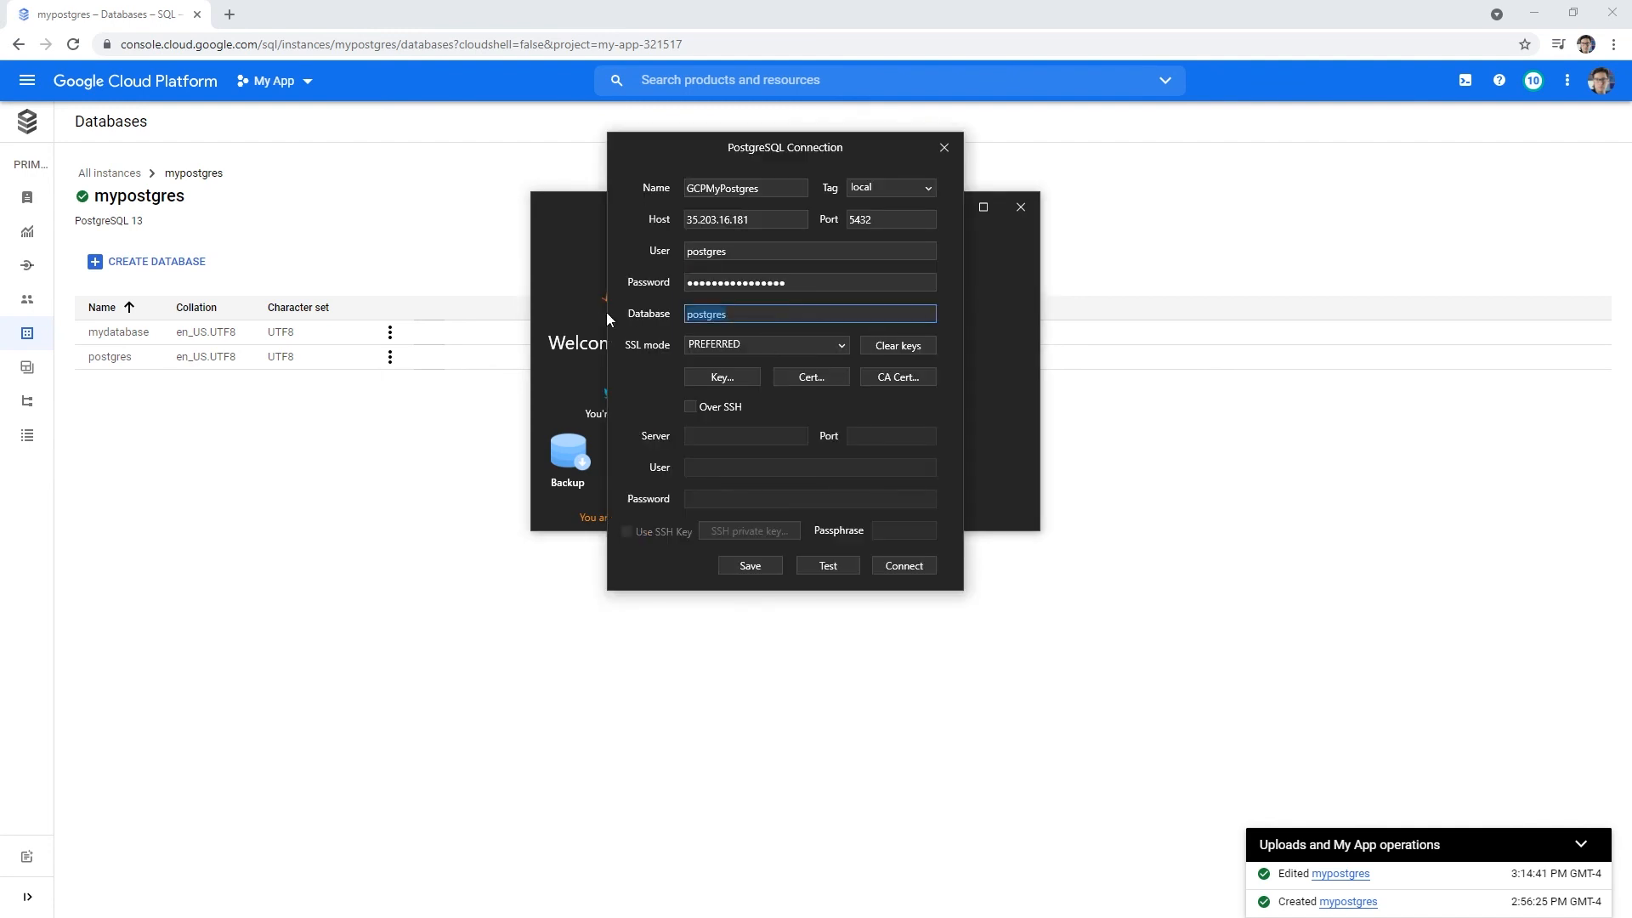
key(BackSpace)
click(904, 567)
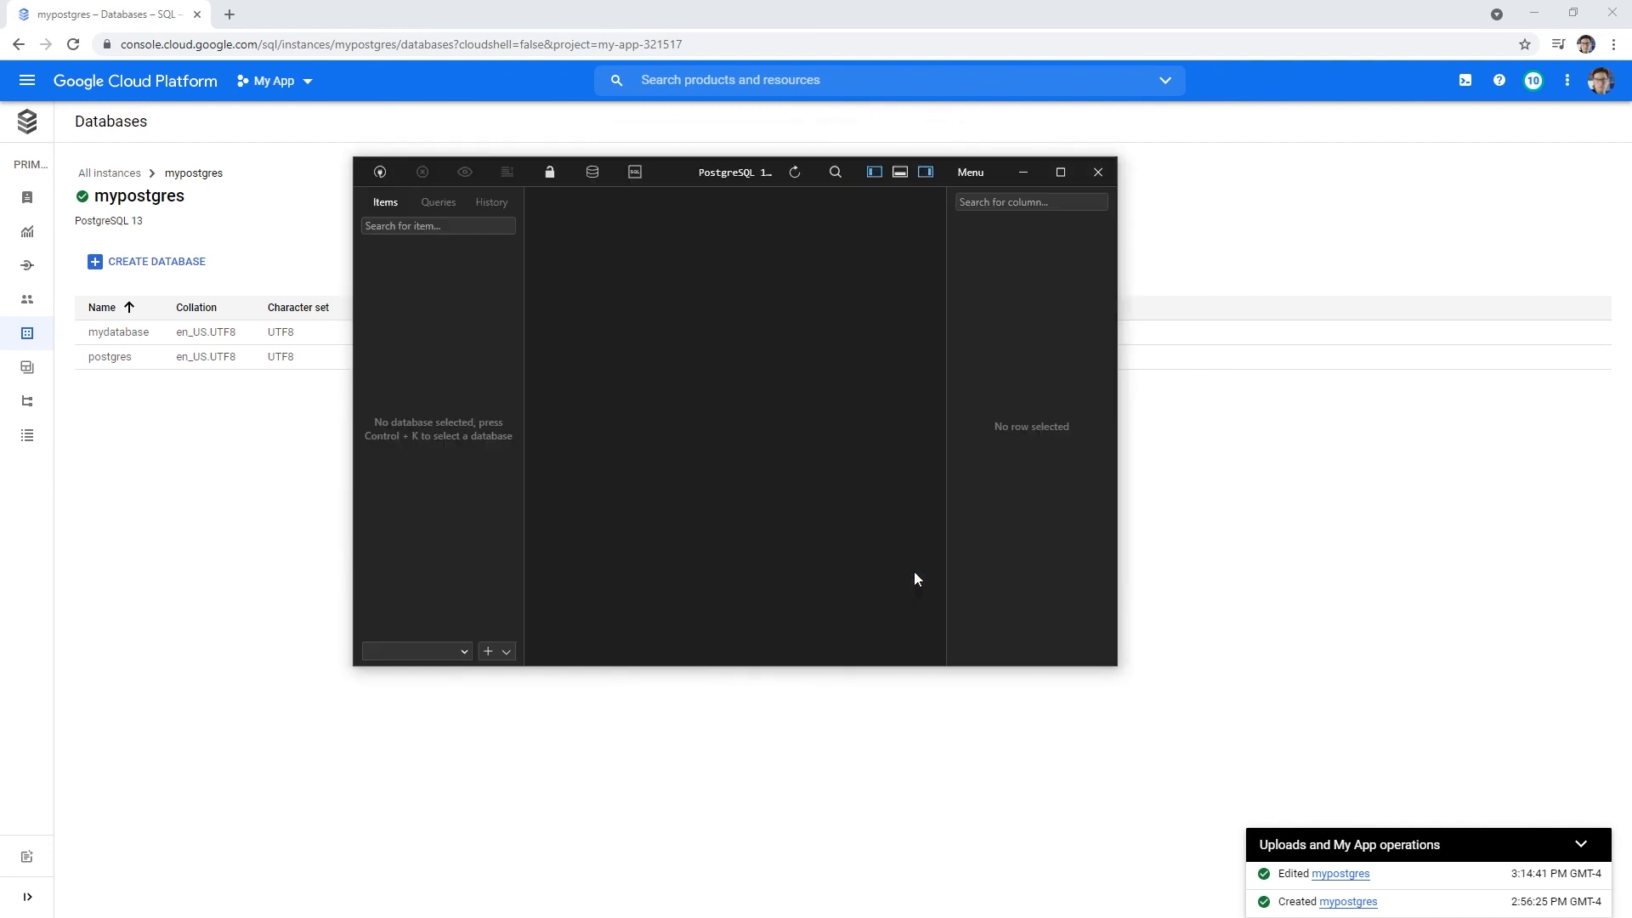
- Enlarge the TablePlus window, widen the items panel, and open the postgres database via Ctrl+K
drag(692, 167, 580, 122)
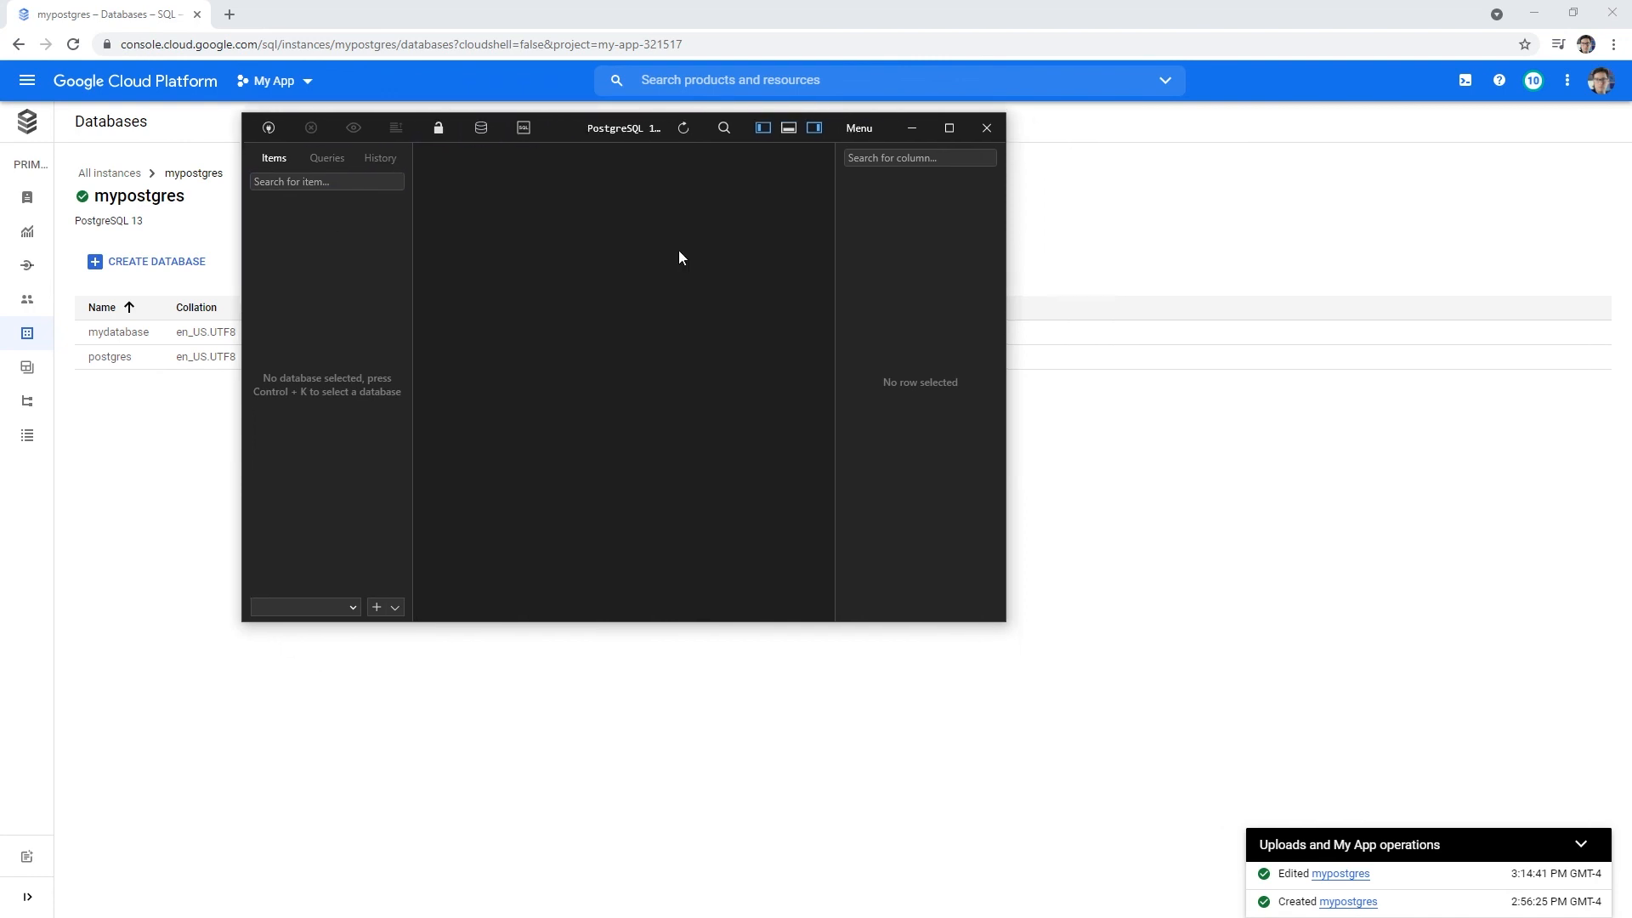
drag(1005, 616, 1186, 731)
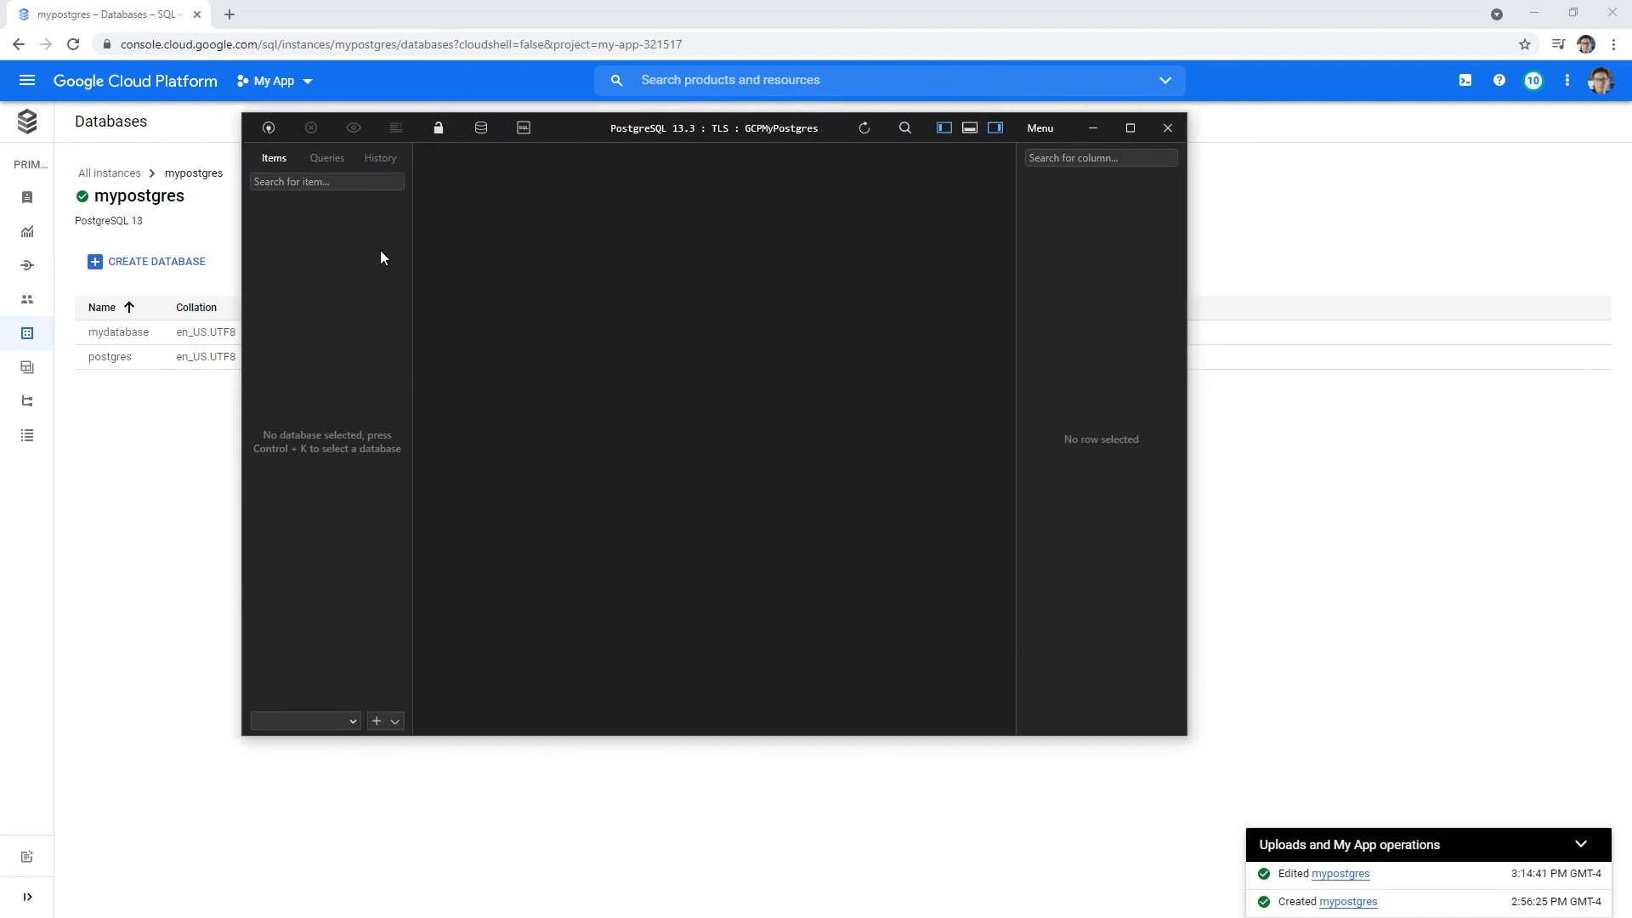
drag(415, 246, 529, 249)
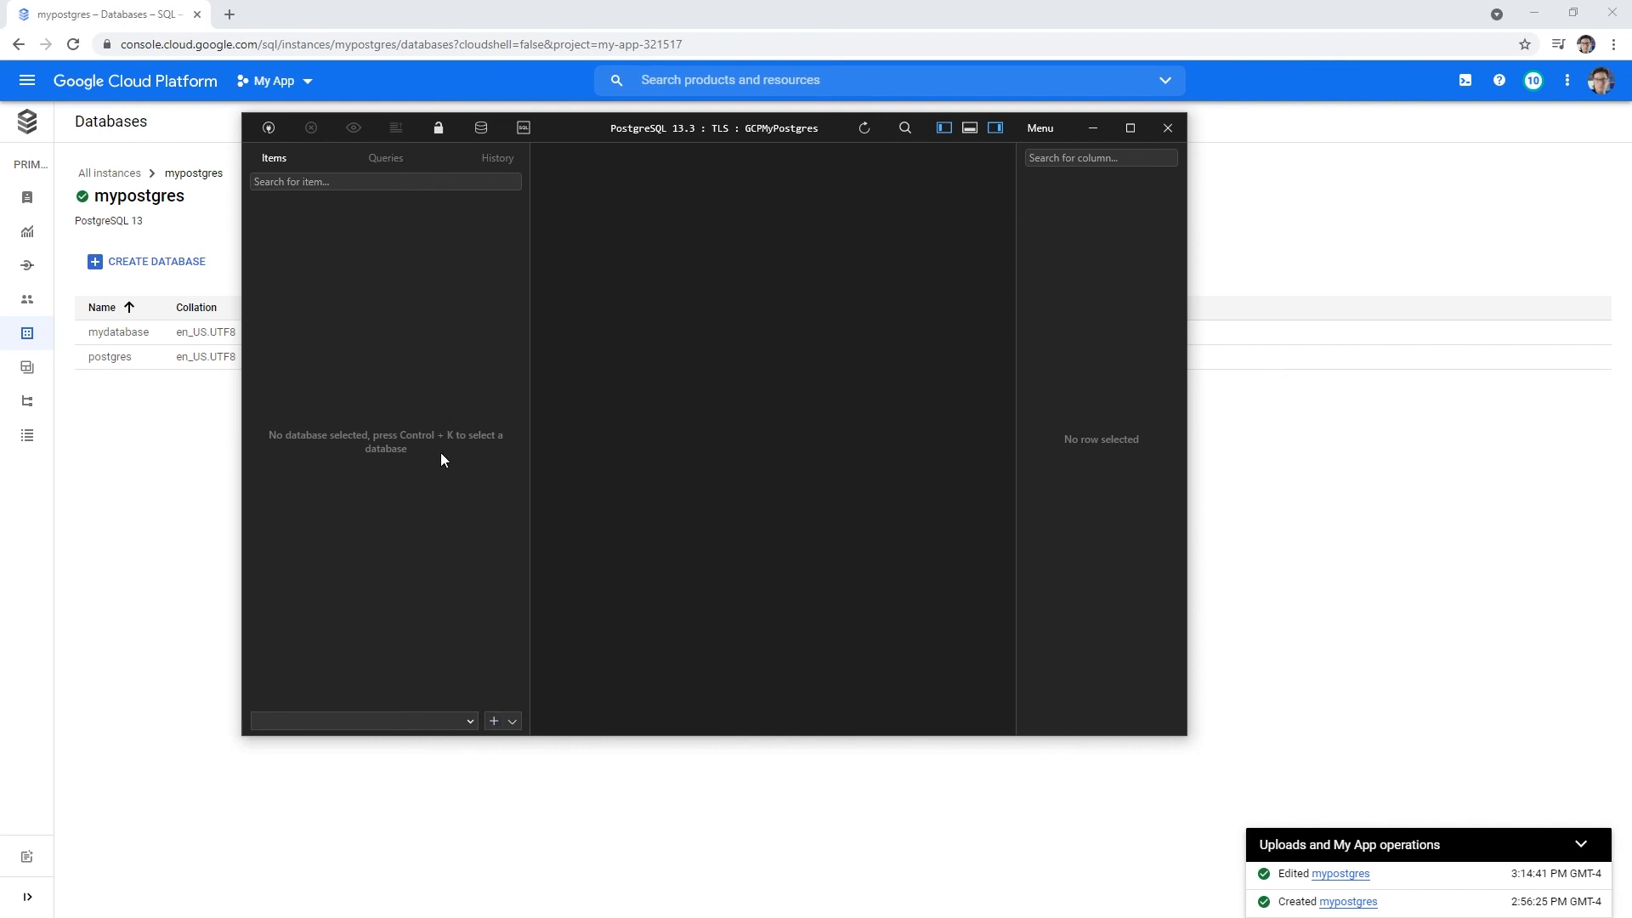
click(496, 721)
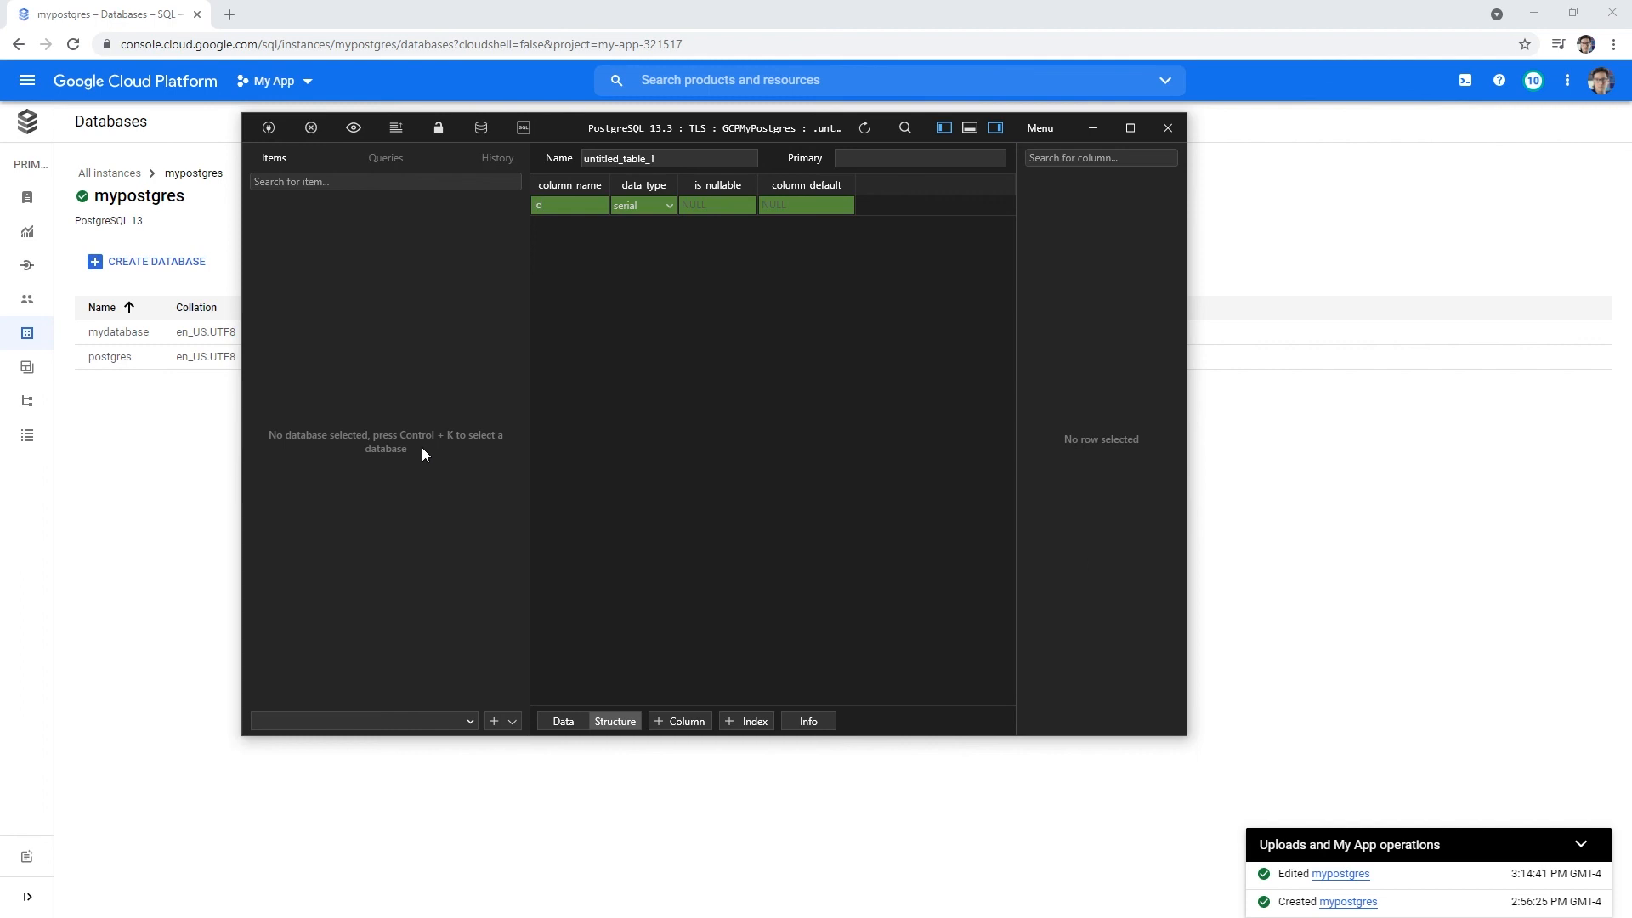
key(ctrl+k)
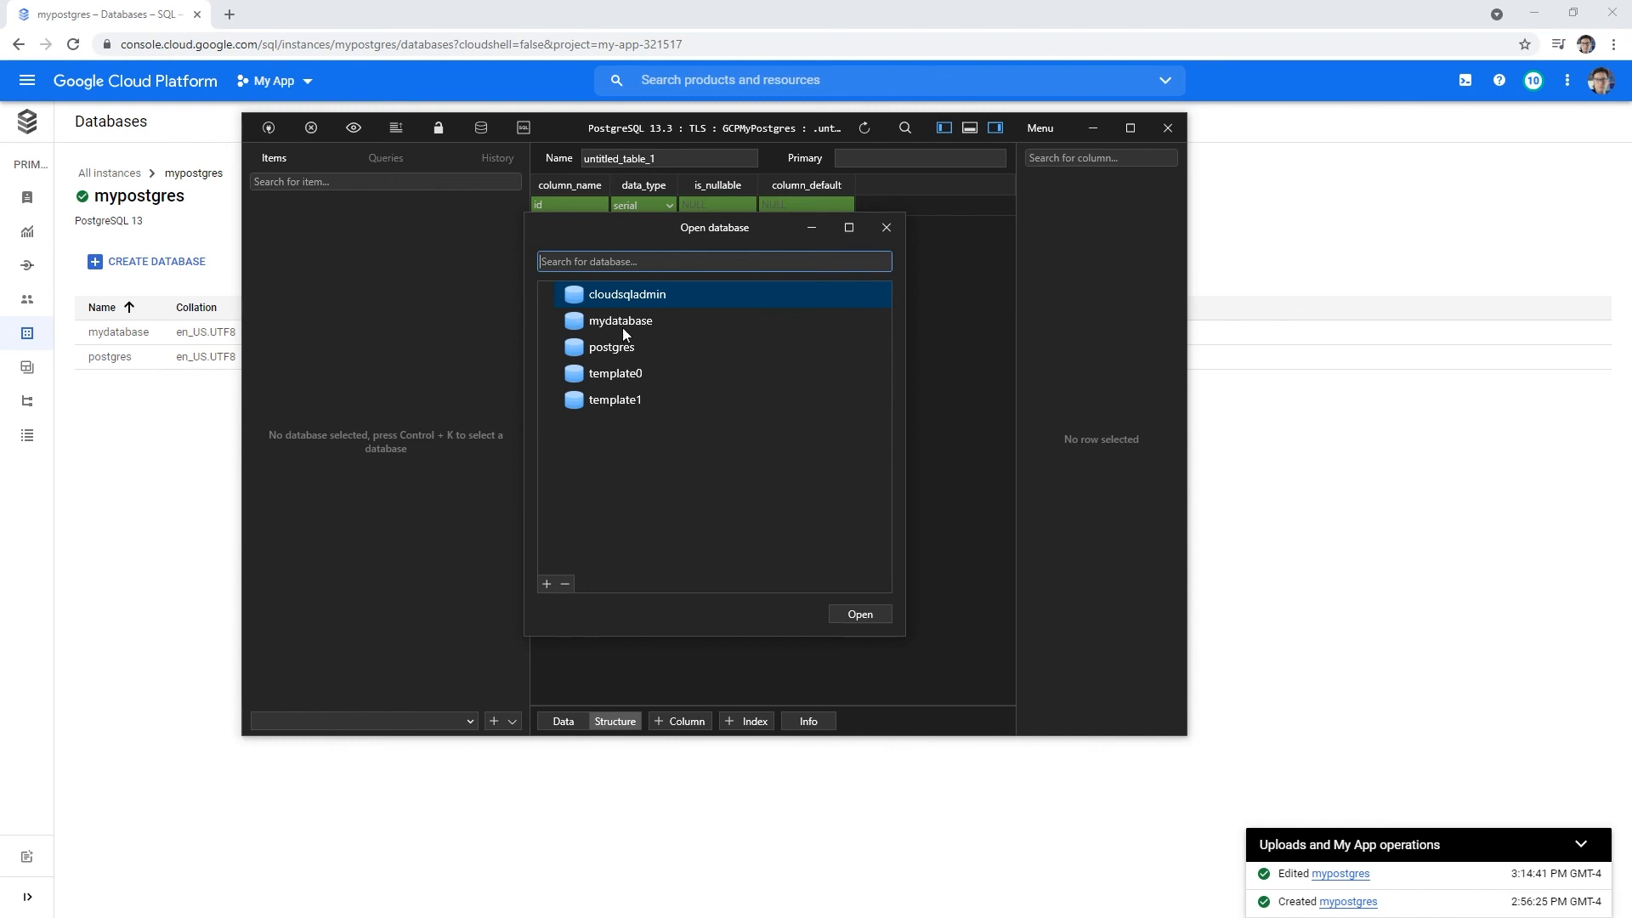
double_click(614, 347)
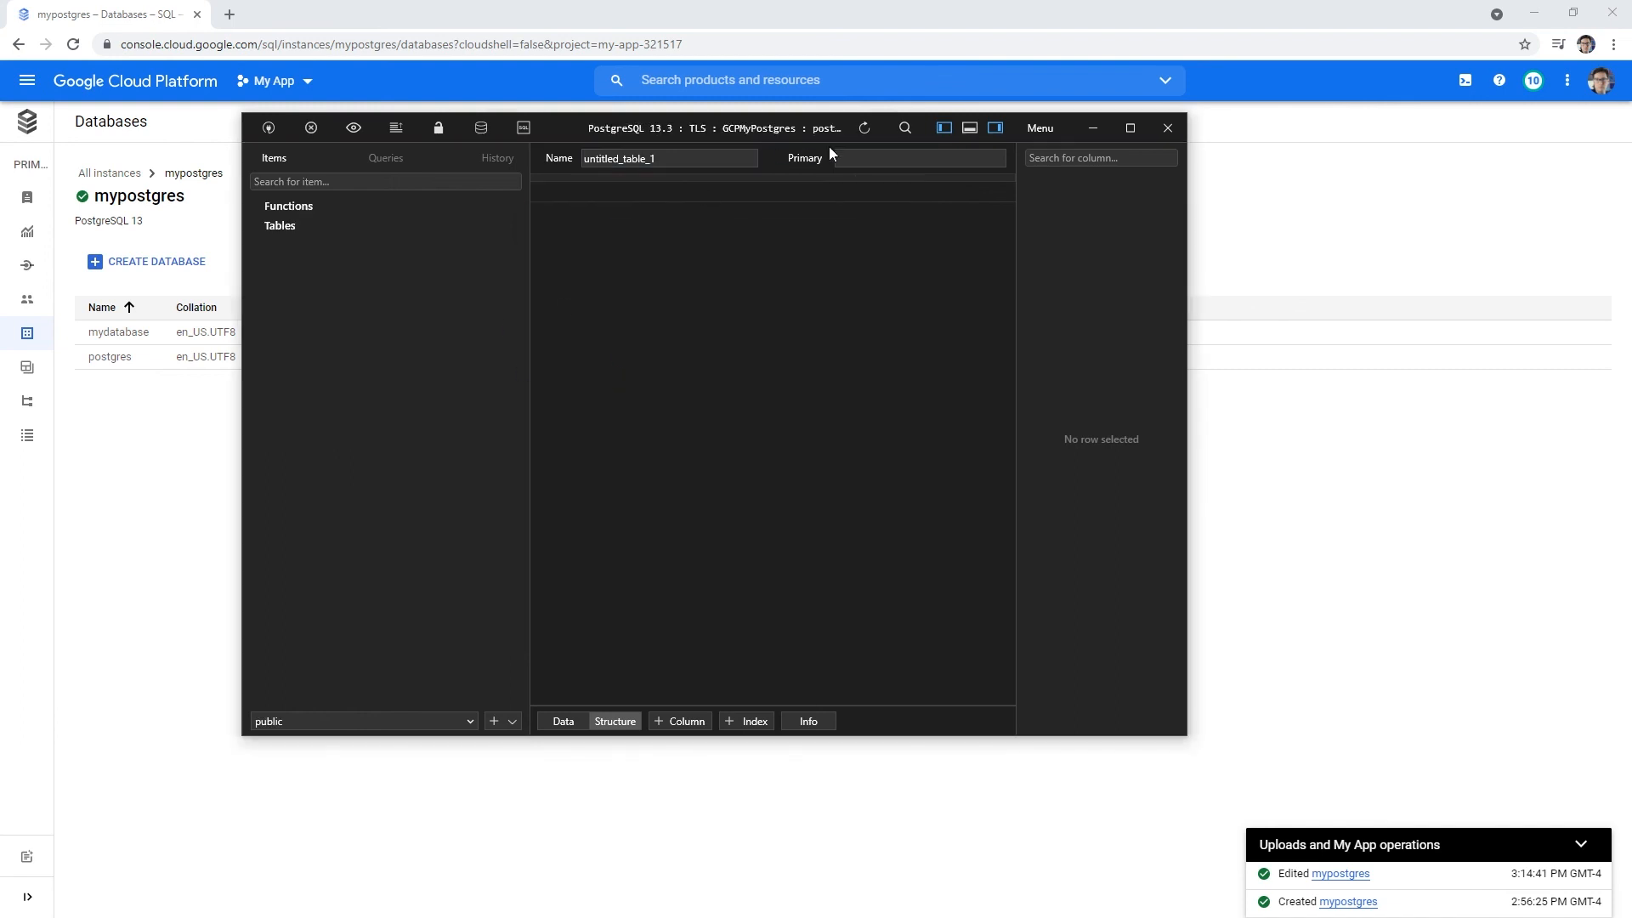
- Create a new table in the postgres database
drag(565, 130, 513, 114)
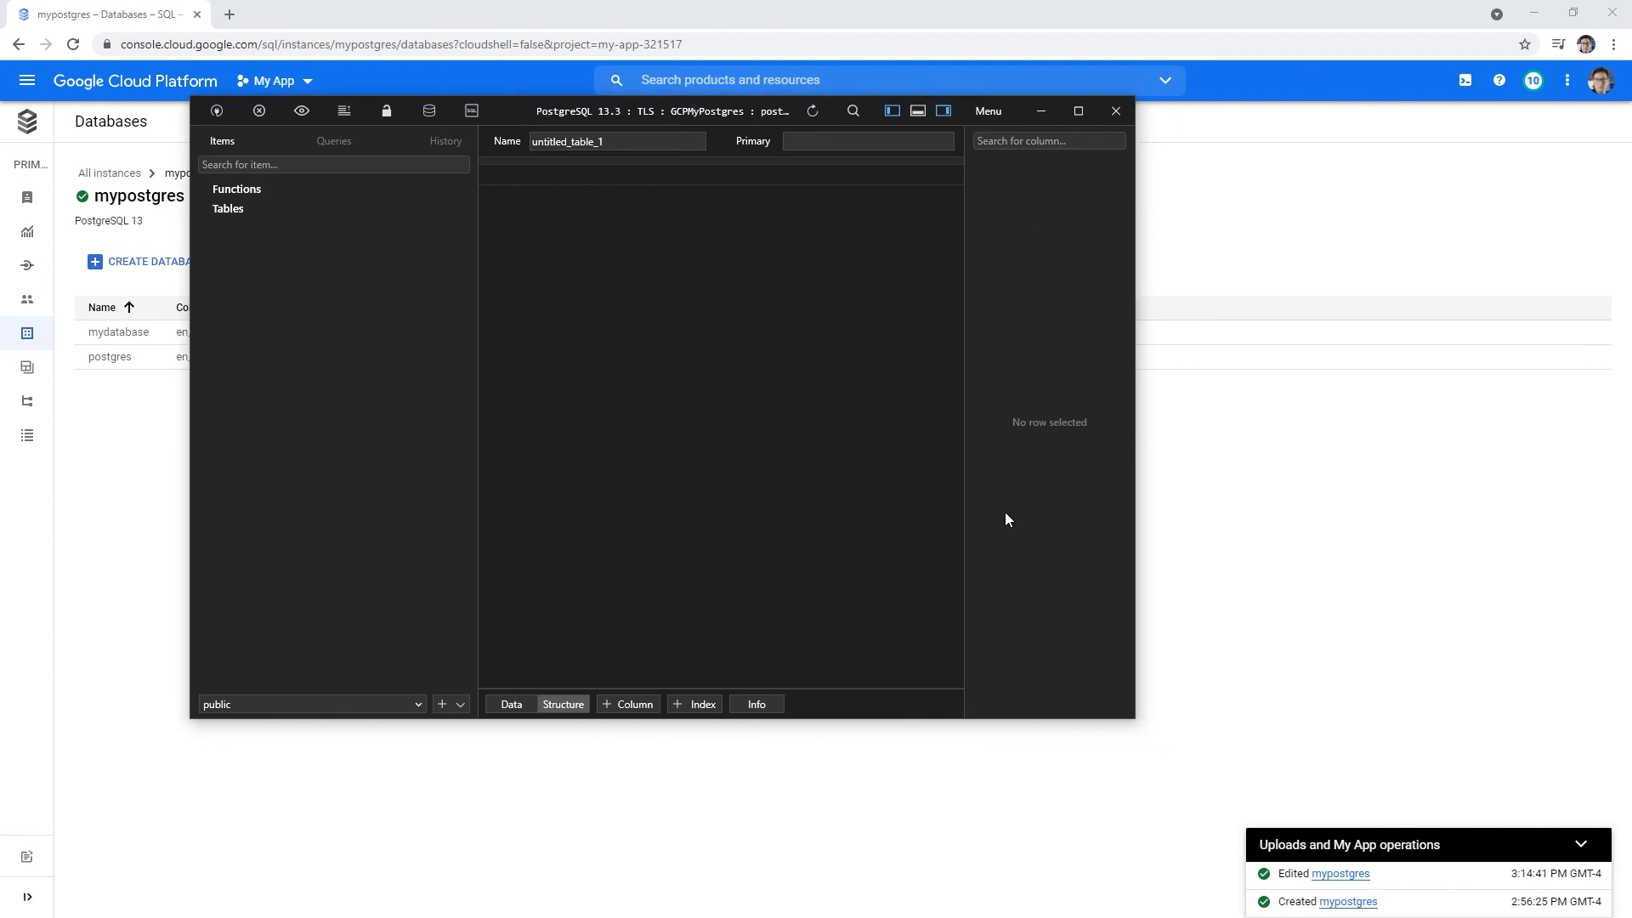
right_click(341, 346)
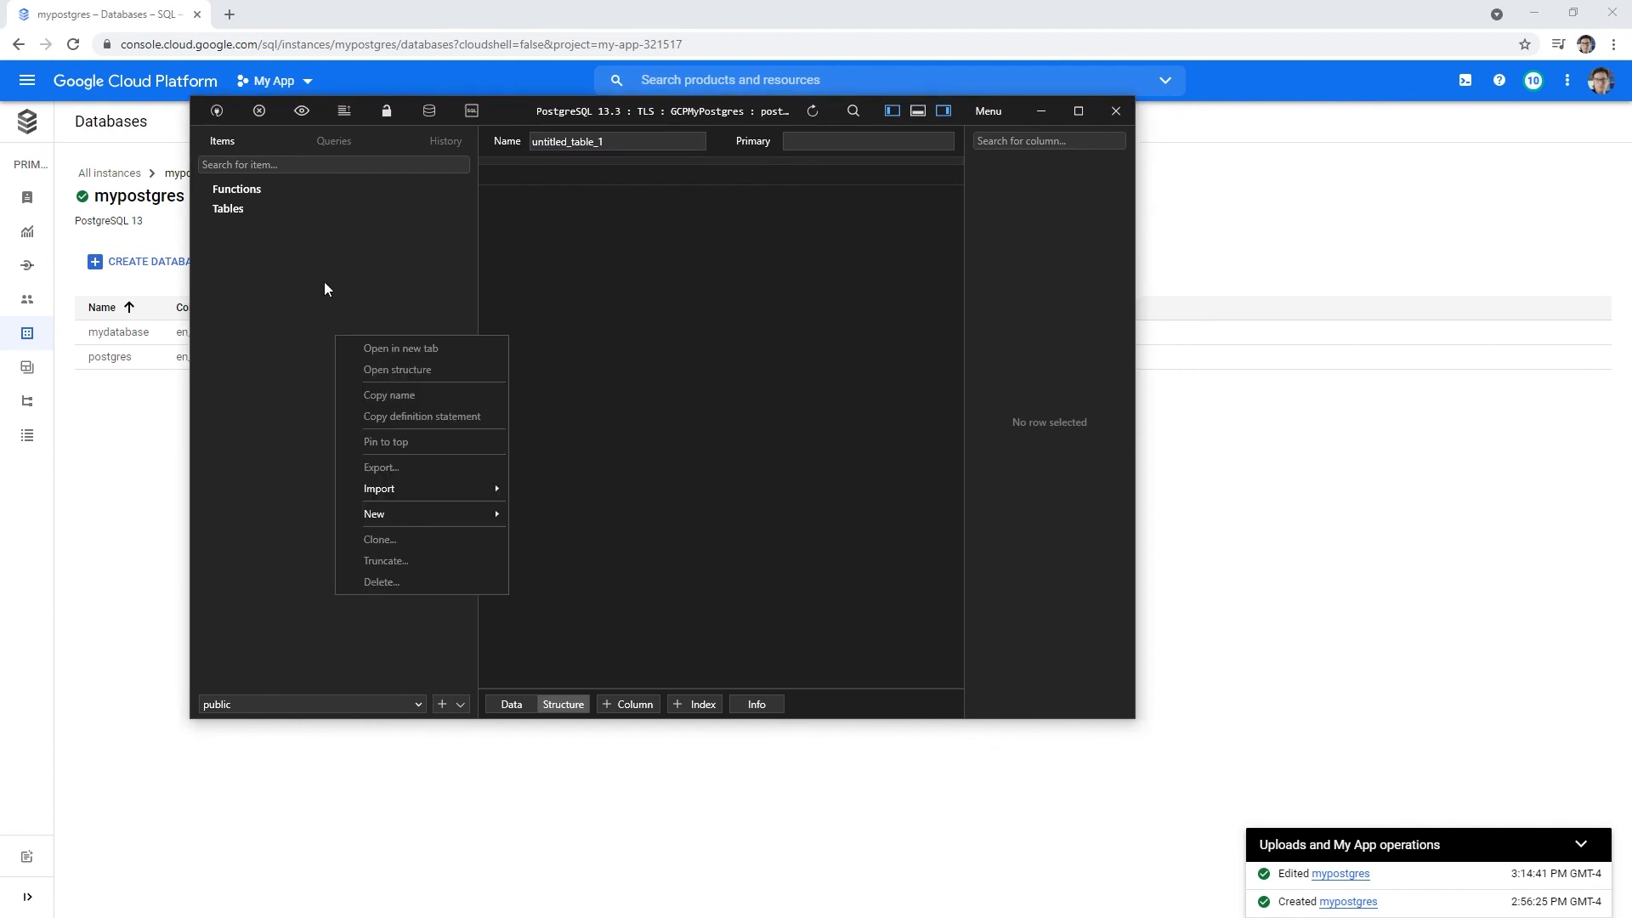
mouse_move(436, 515)
click(569, 515)
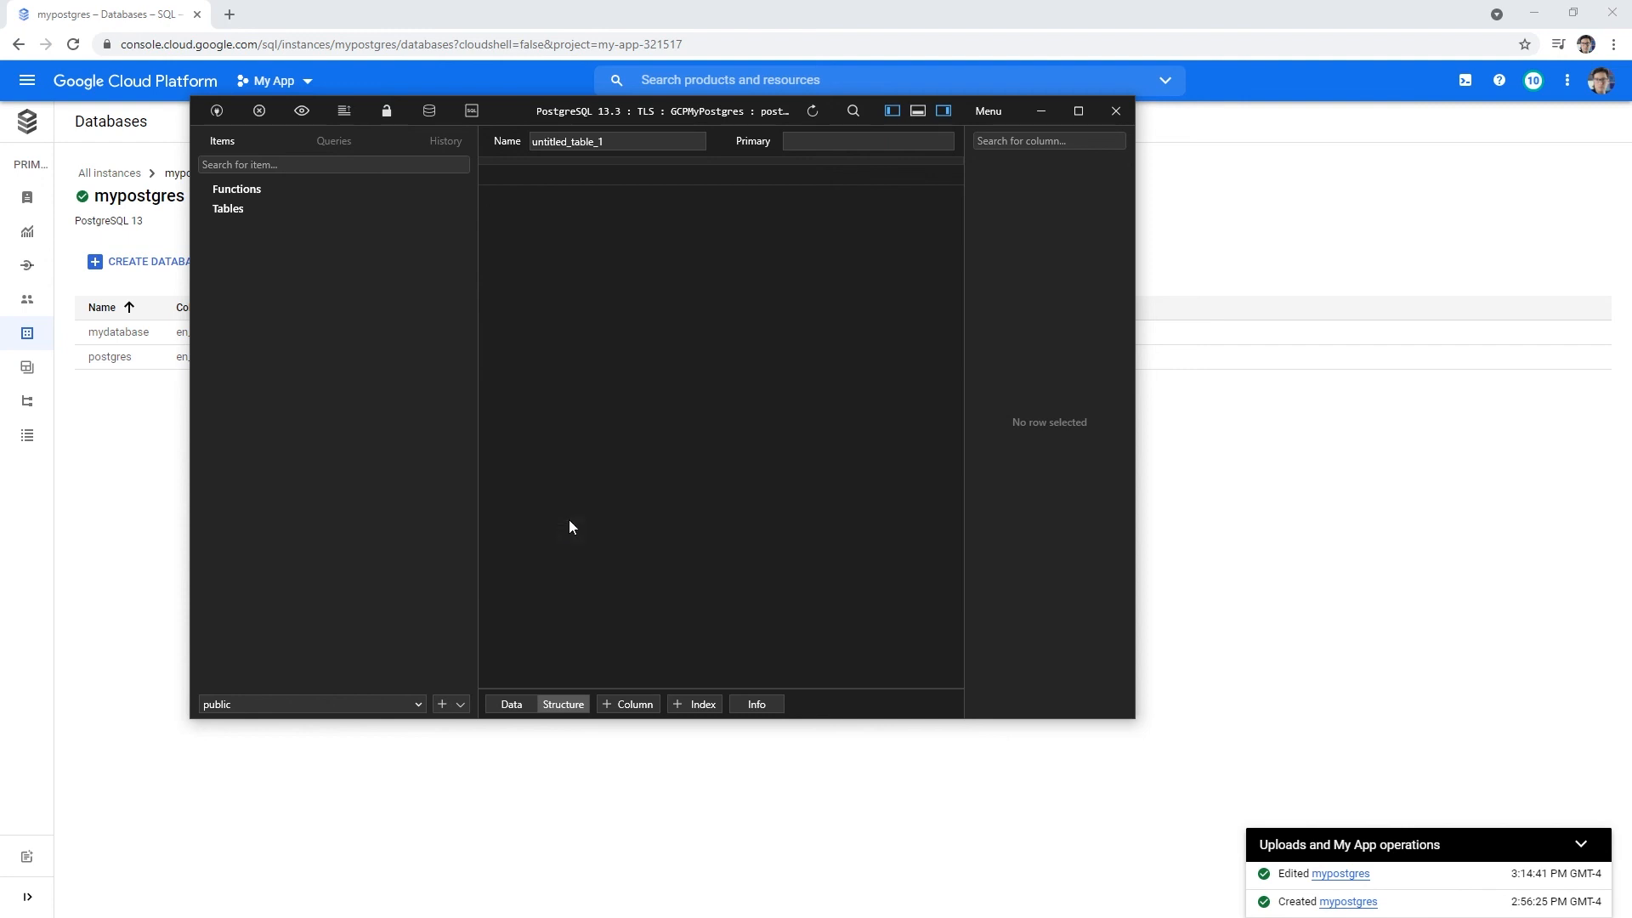
- Add a 'name' column of type text after the id column
click(522, 213)
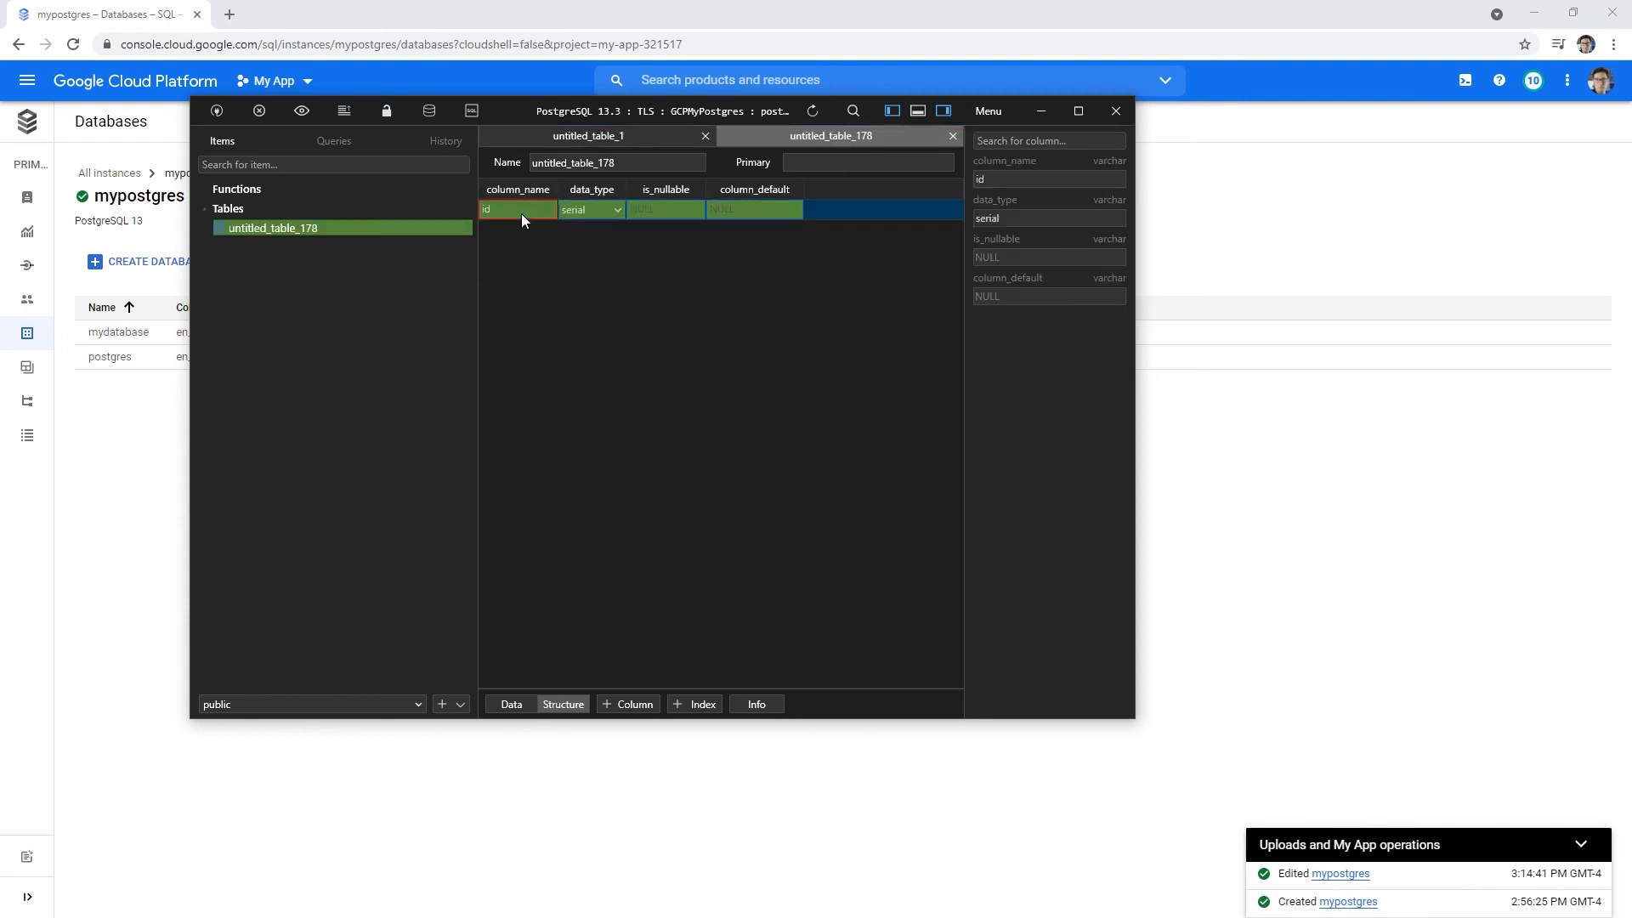
right_click(566, 268)
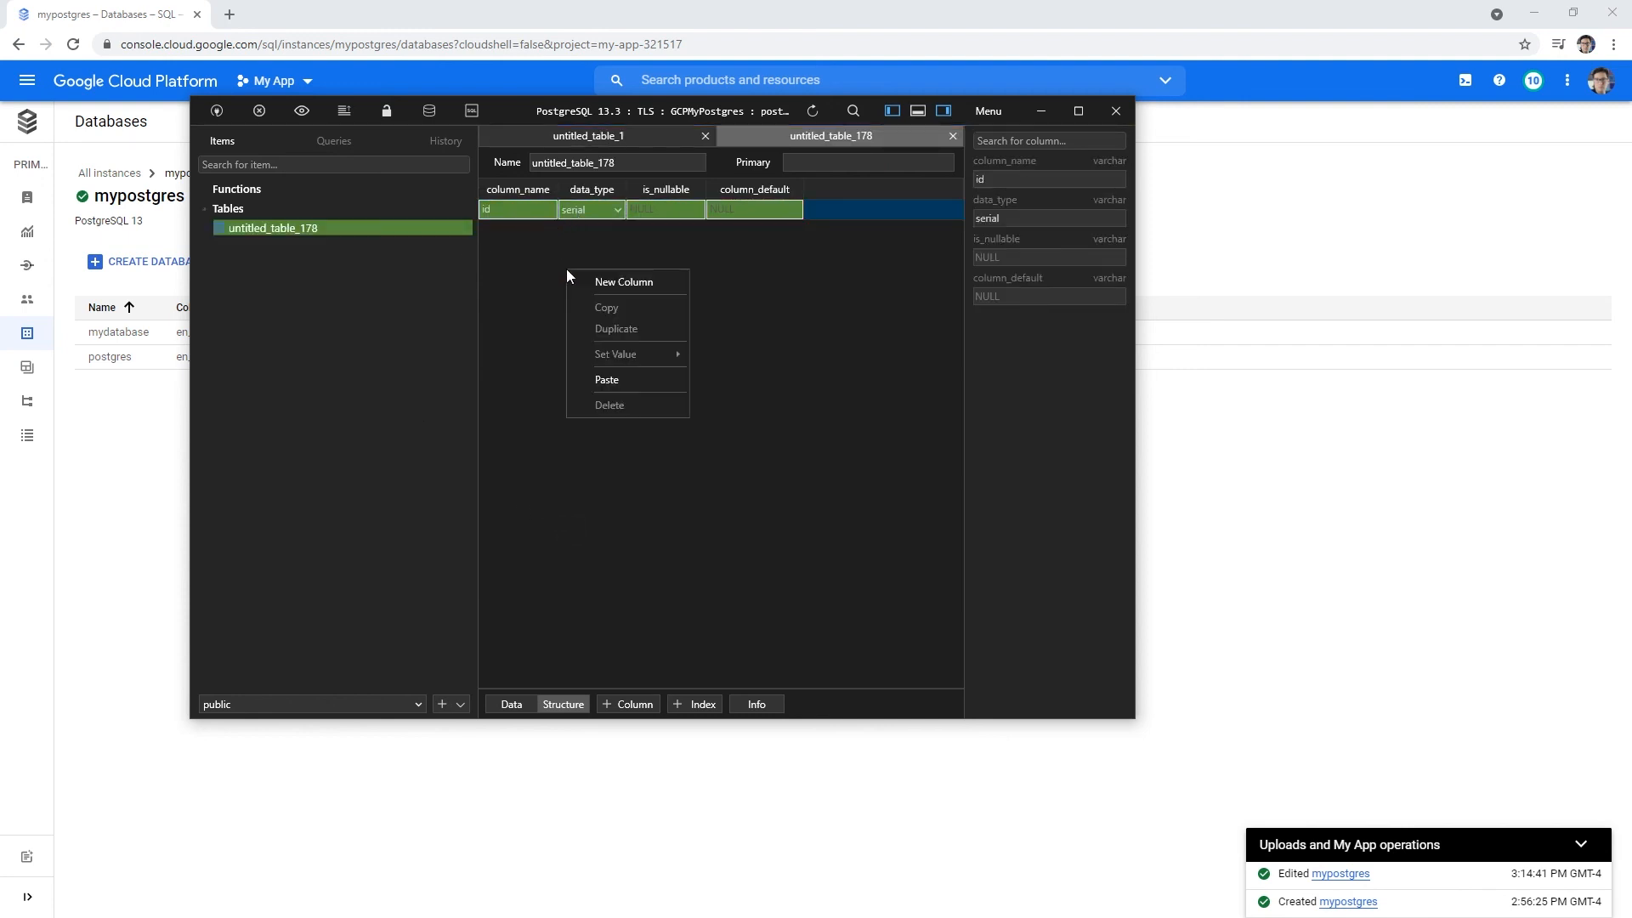
click(577, 277)
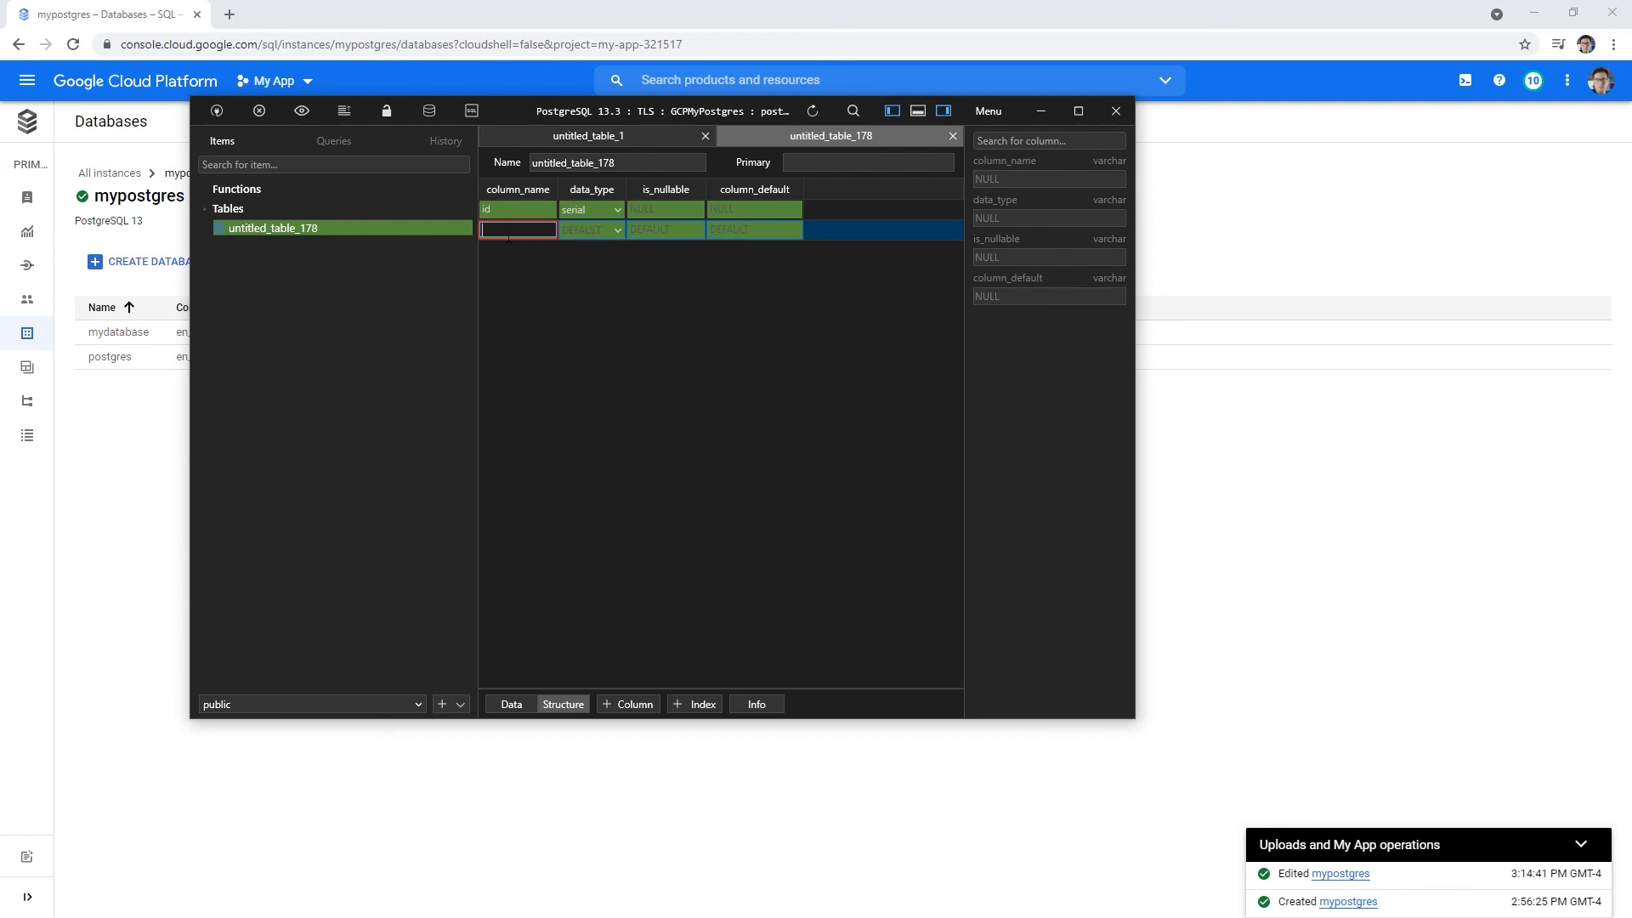
text(name)
key(Tab)
click(618, 230)
scroll(619, 405, down, 1)
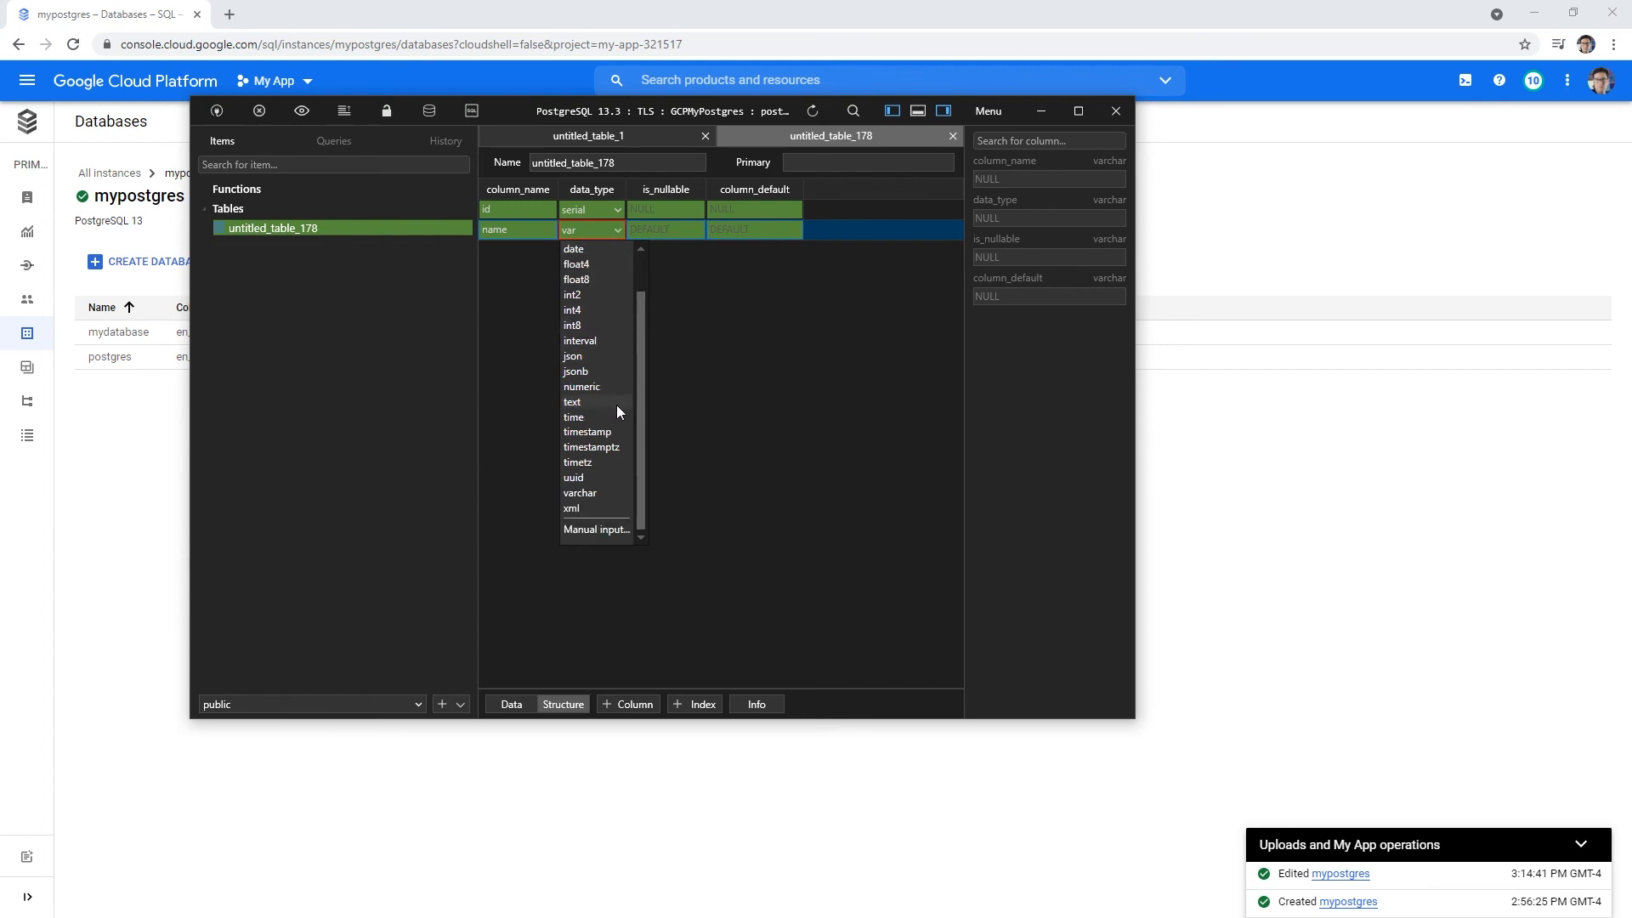
click(619, 406)
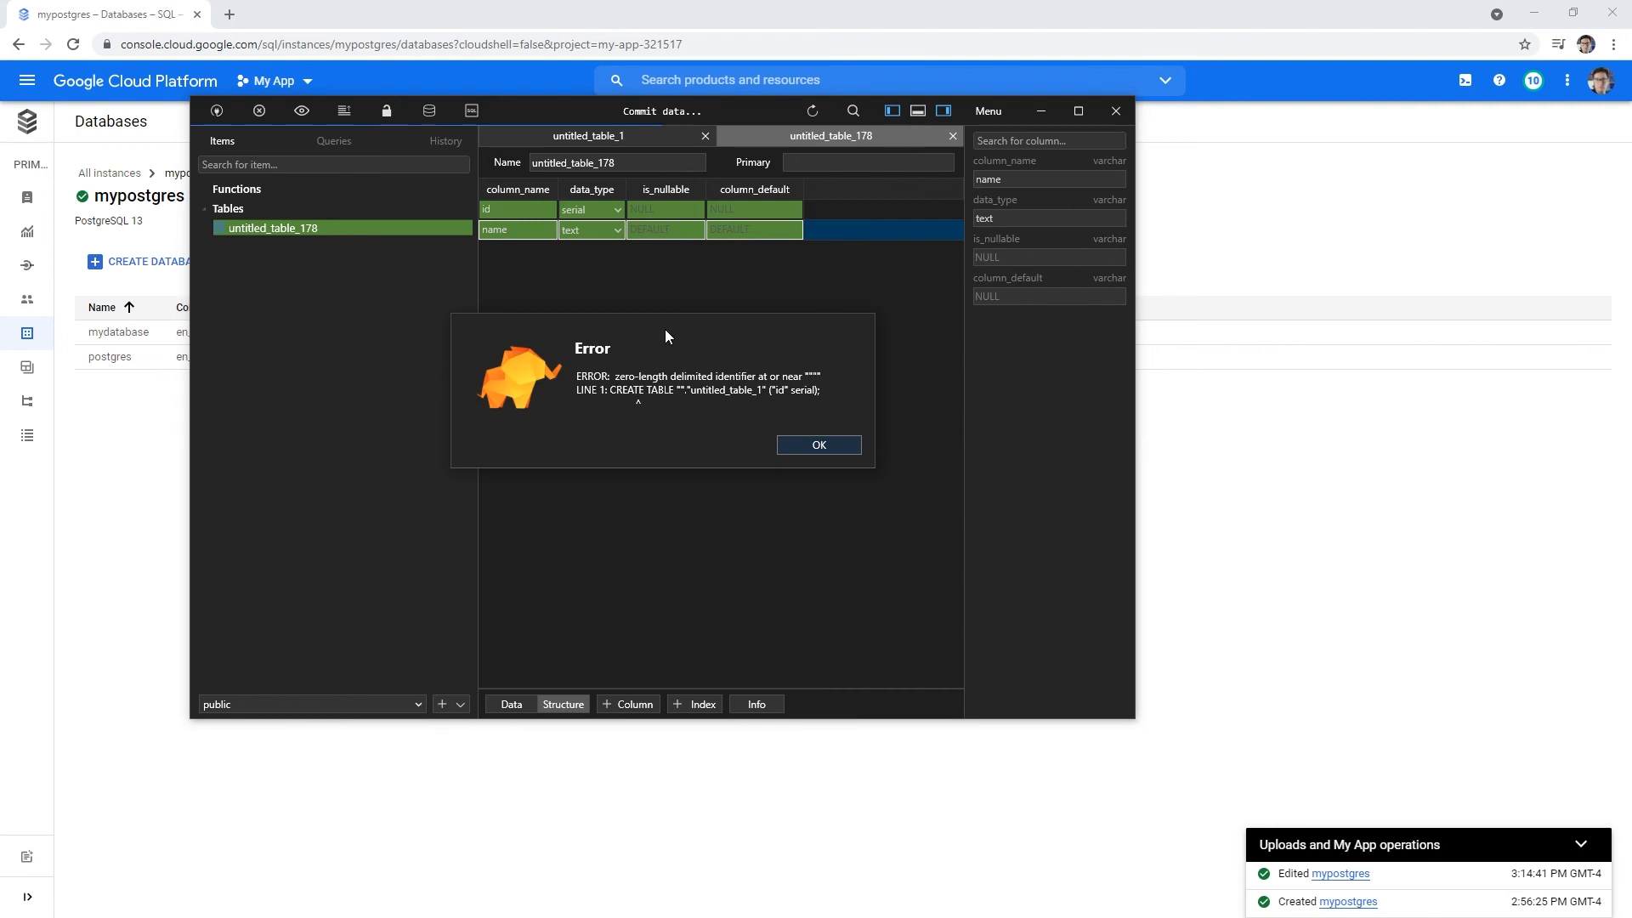
- Rename the table to 'users' and try saving, dismissing the error
click(817, 445)
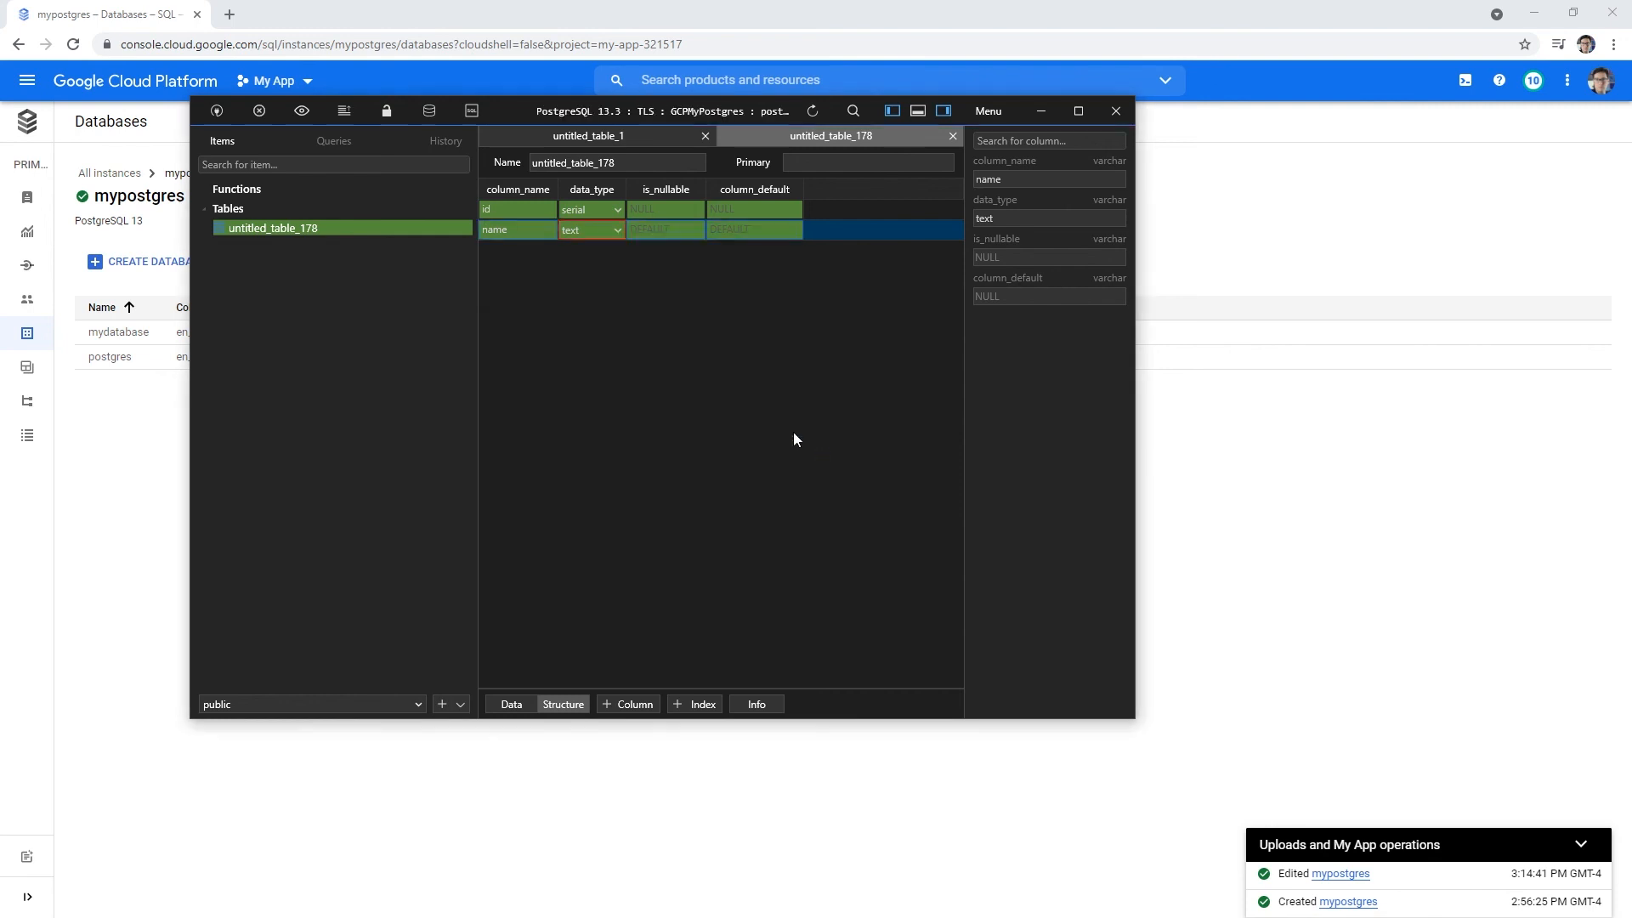
drag(617, 163, 529, 164)
text(users)
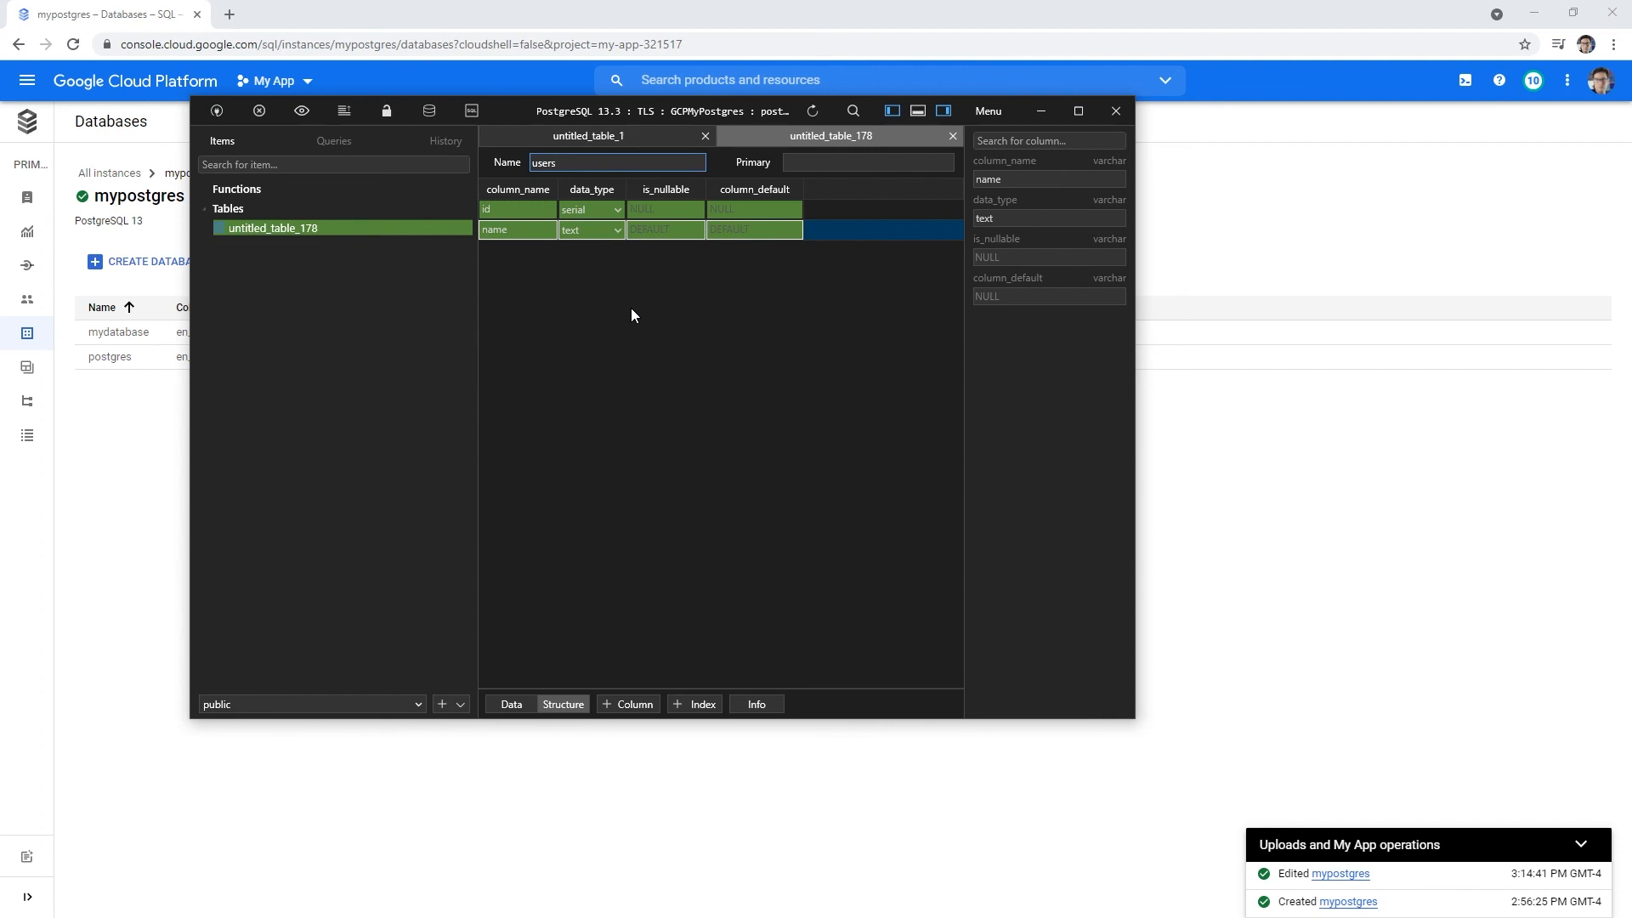
key(ctrl+s)
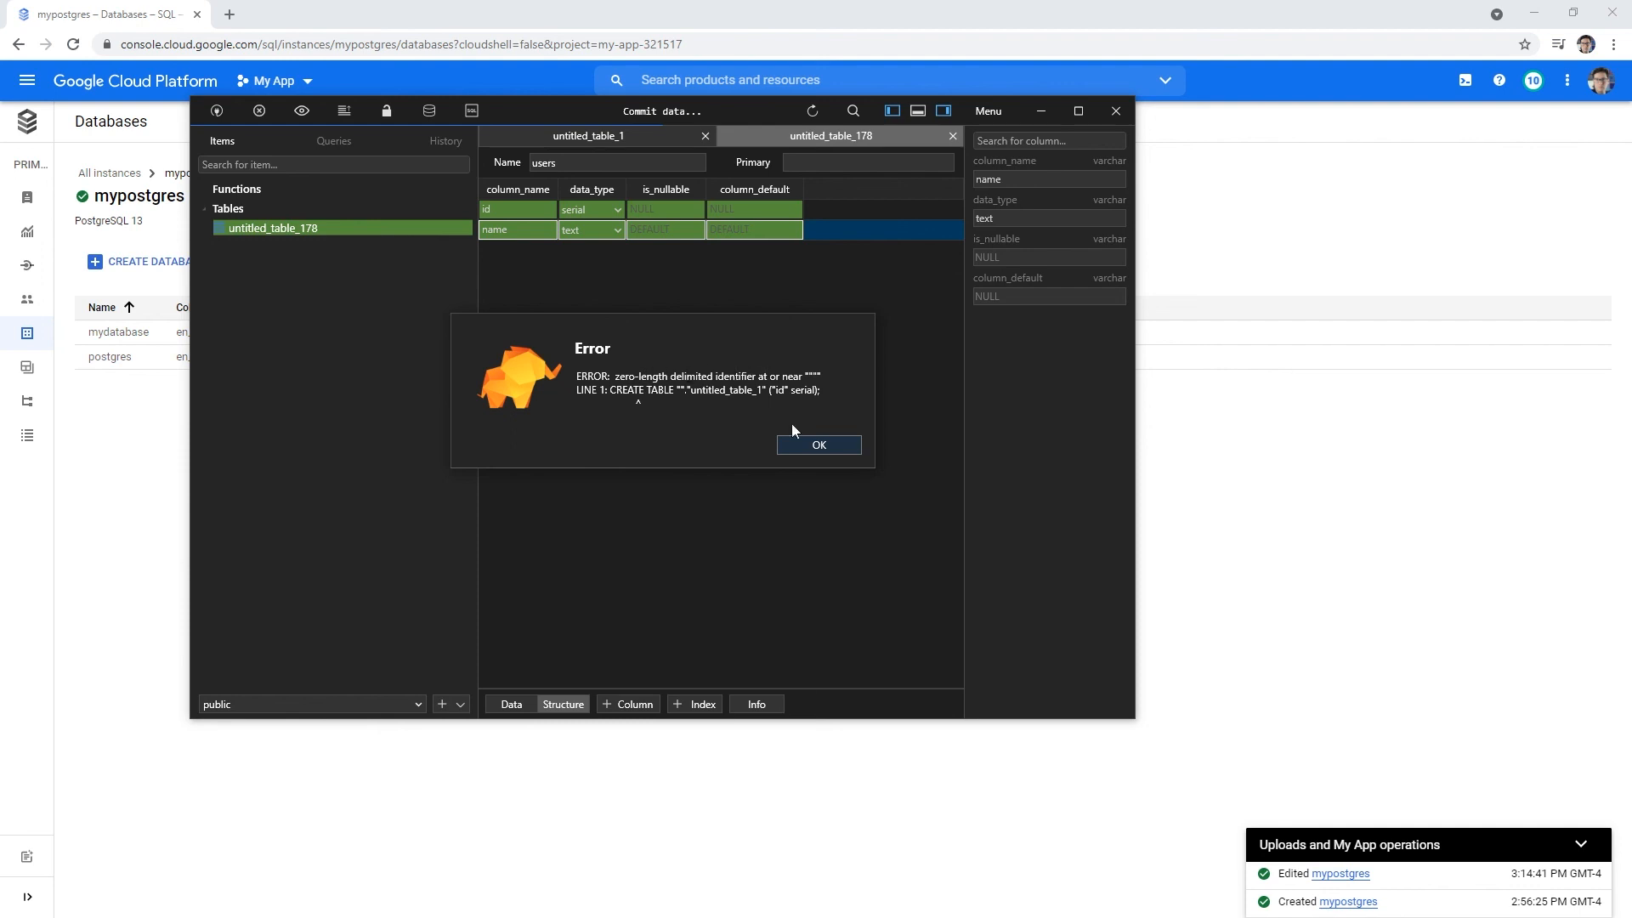
click(808, 444)
- Set the primary key to id and retry saving, dismissing the error
click(818, 162)
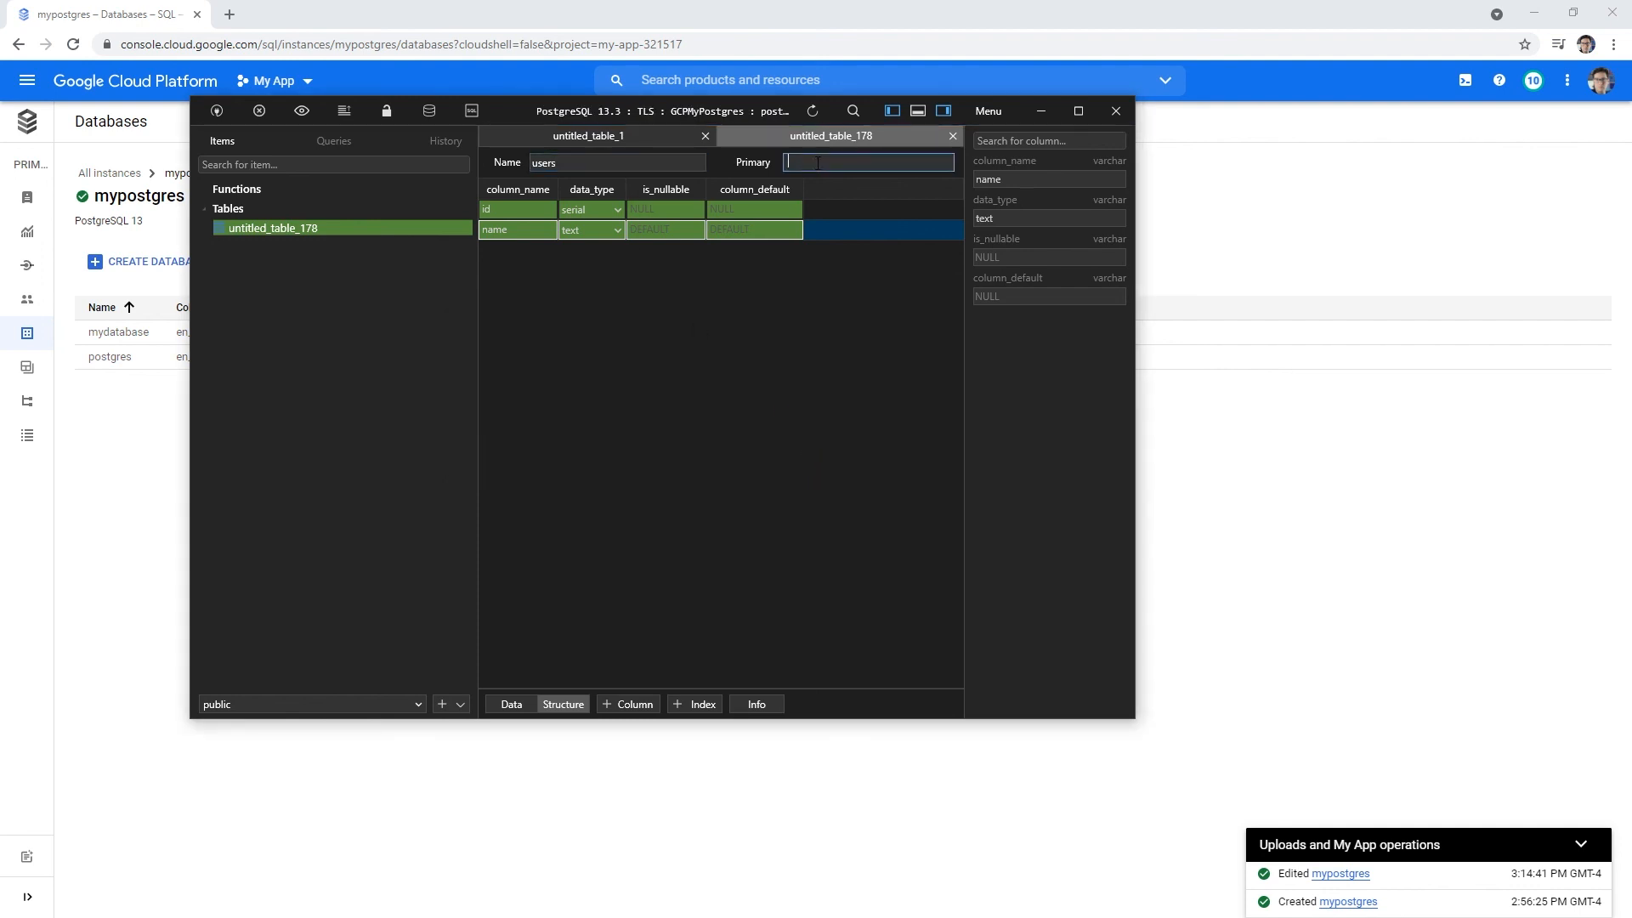
text(id)
click(840, 136)
key(ctrl+s)
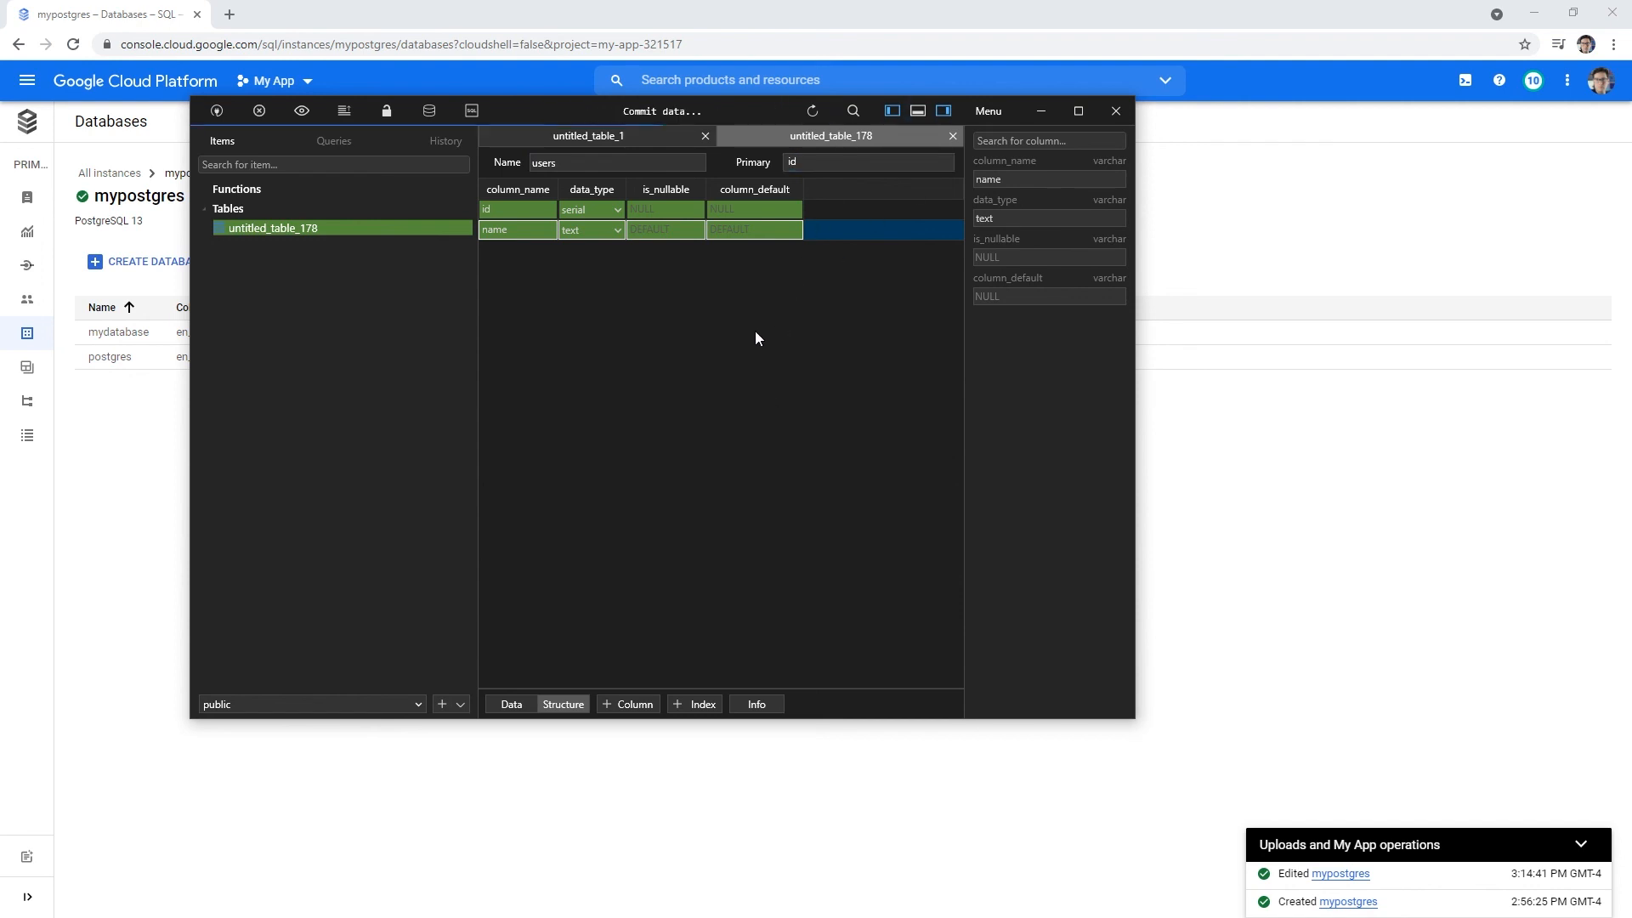
click(815, 444)
- Close the leftover untitled_table_1 tab and retry saving, dismissing each error
click(660, 139)
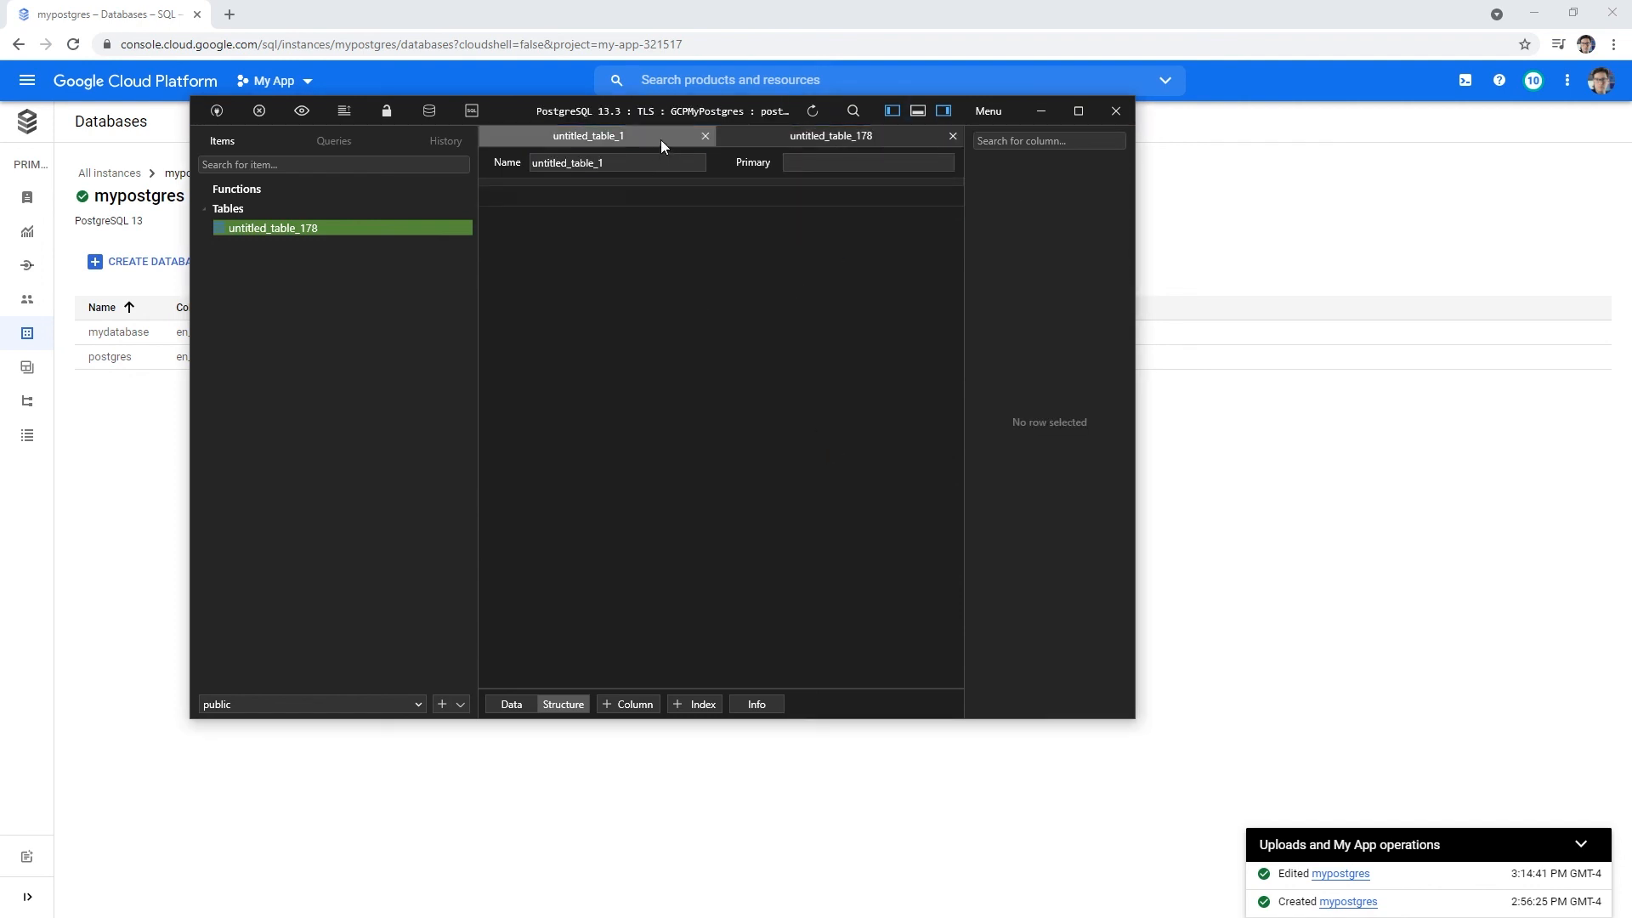
click(705, 136)
key(ctrl+s)
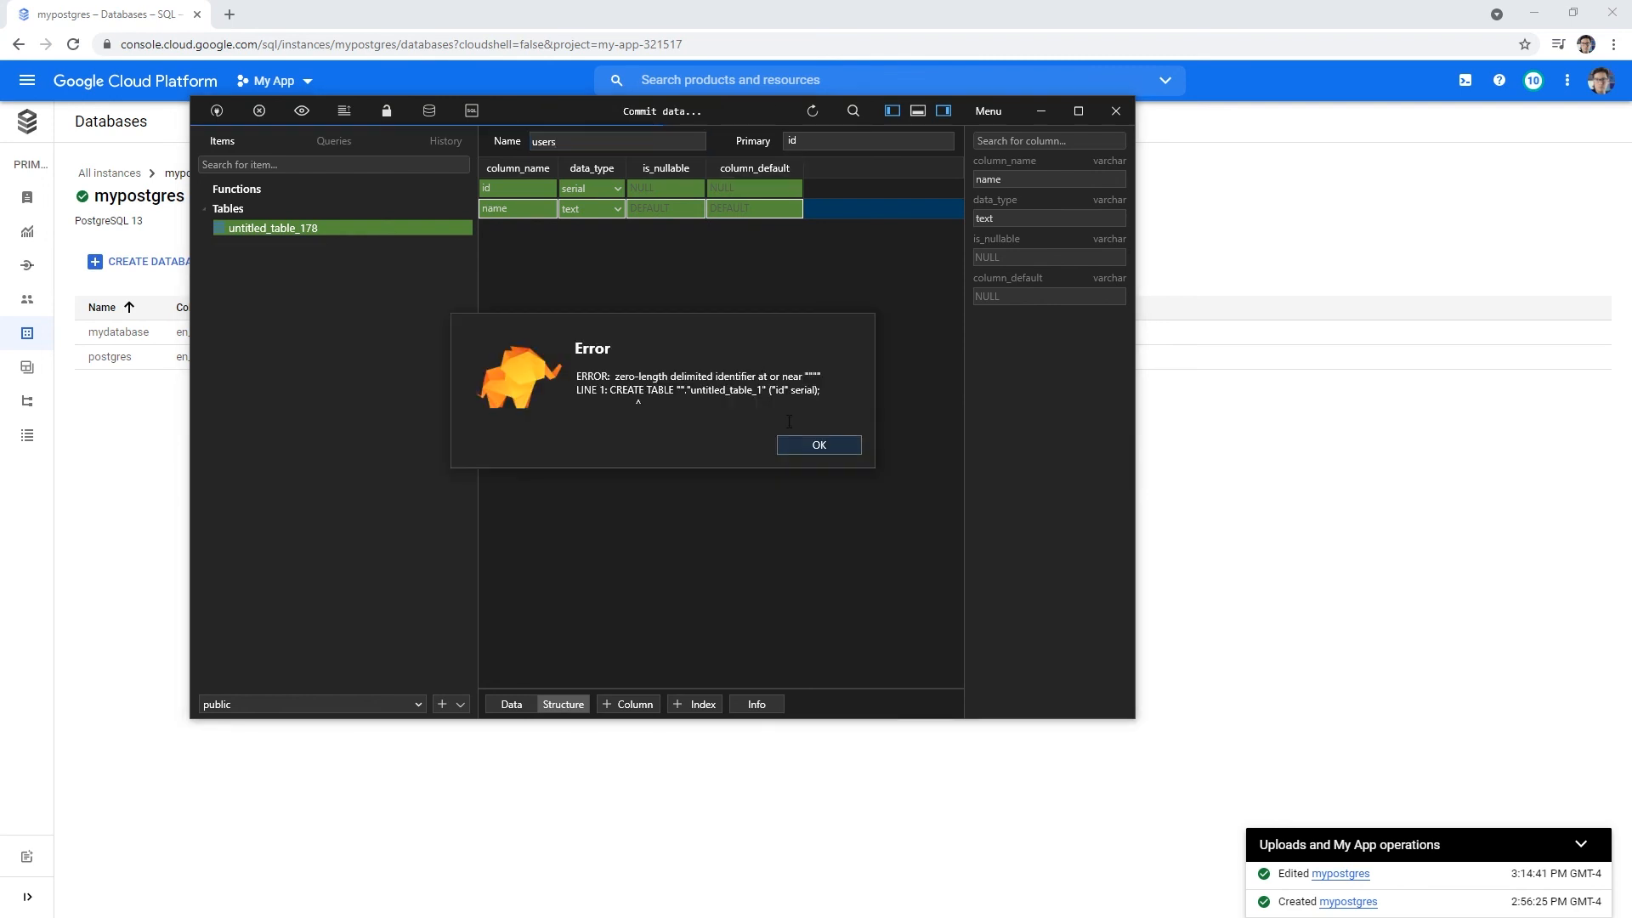
click(819, 446)
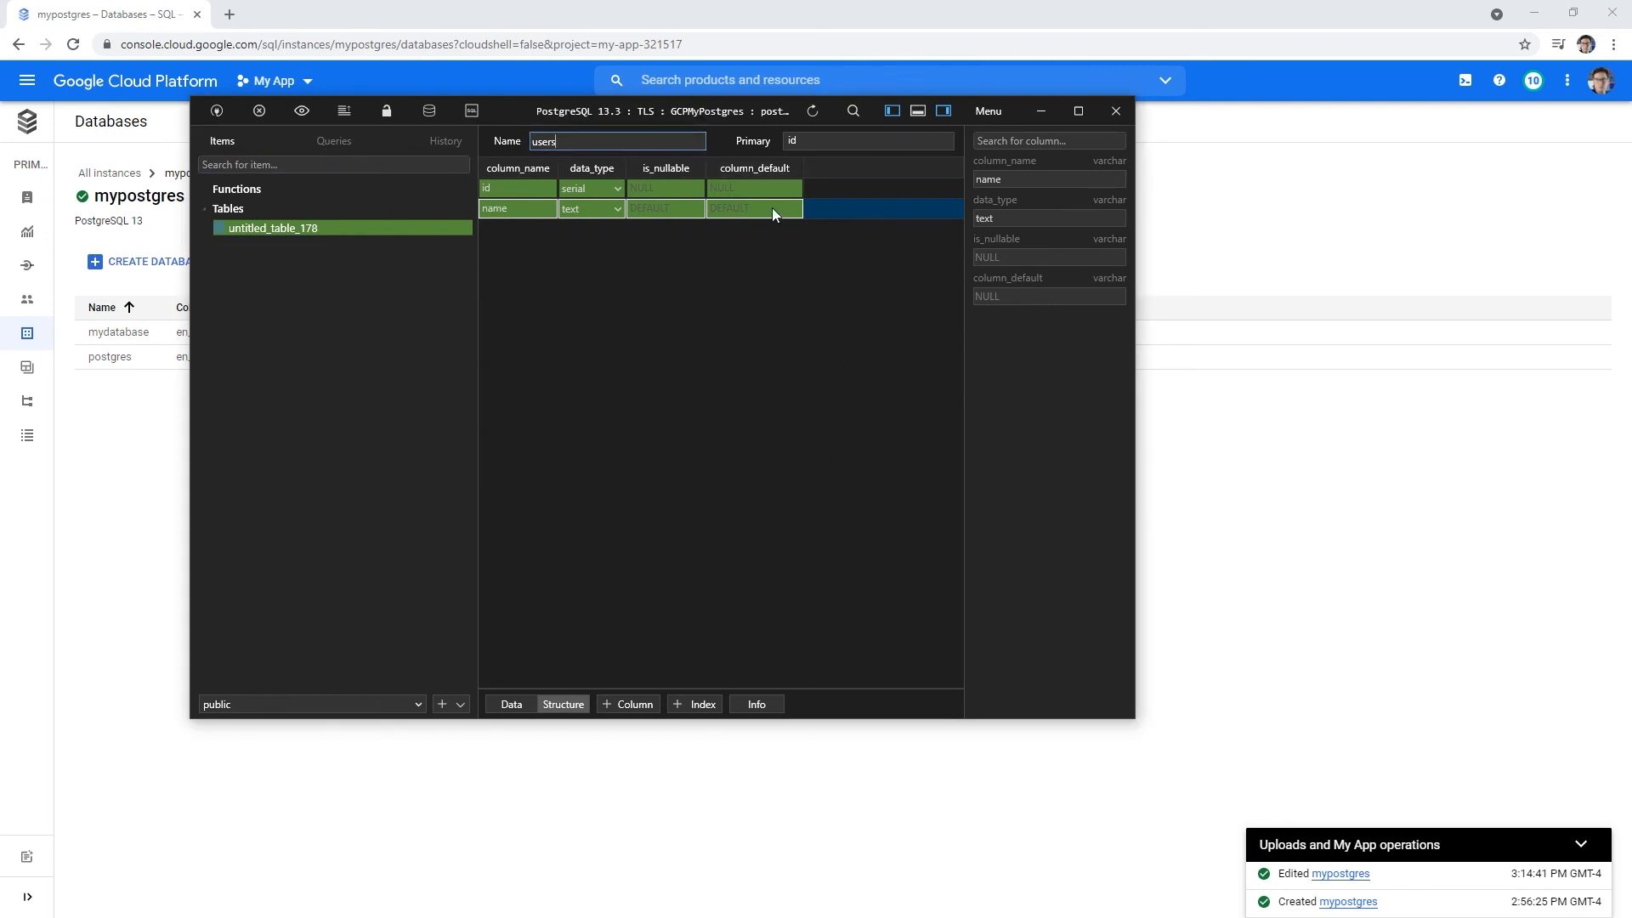
key(ctrl+s)
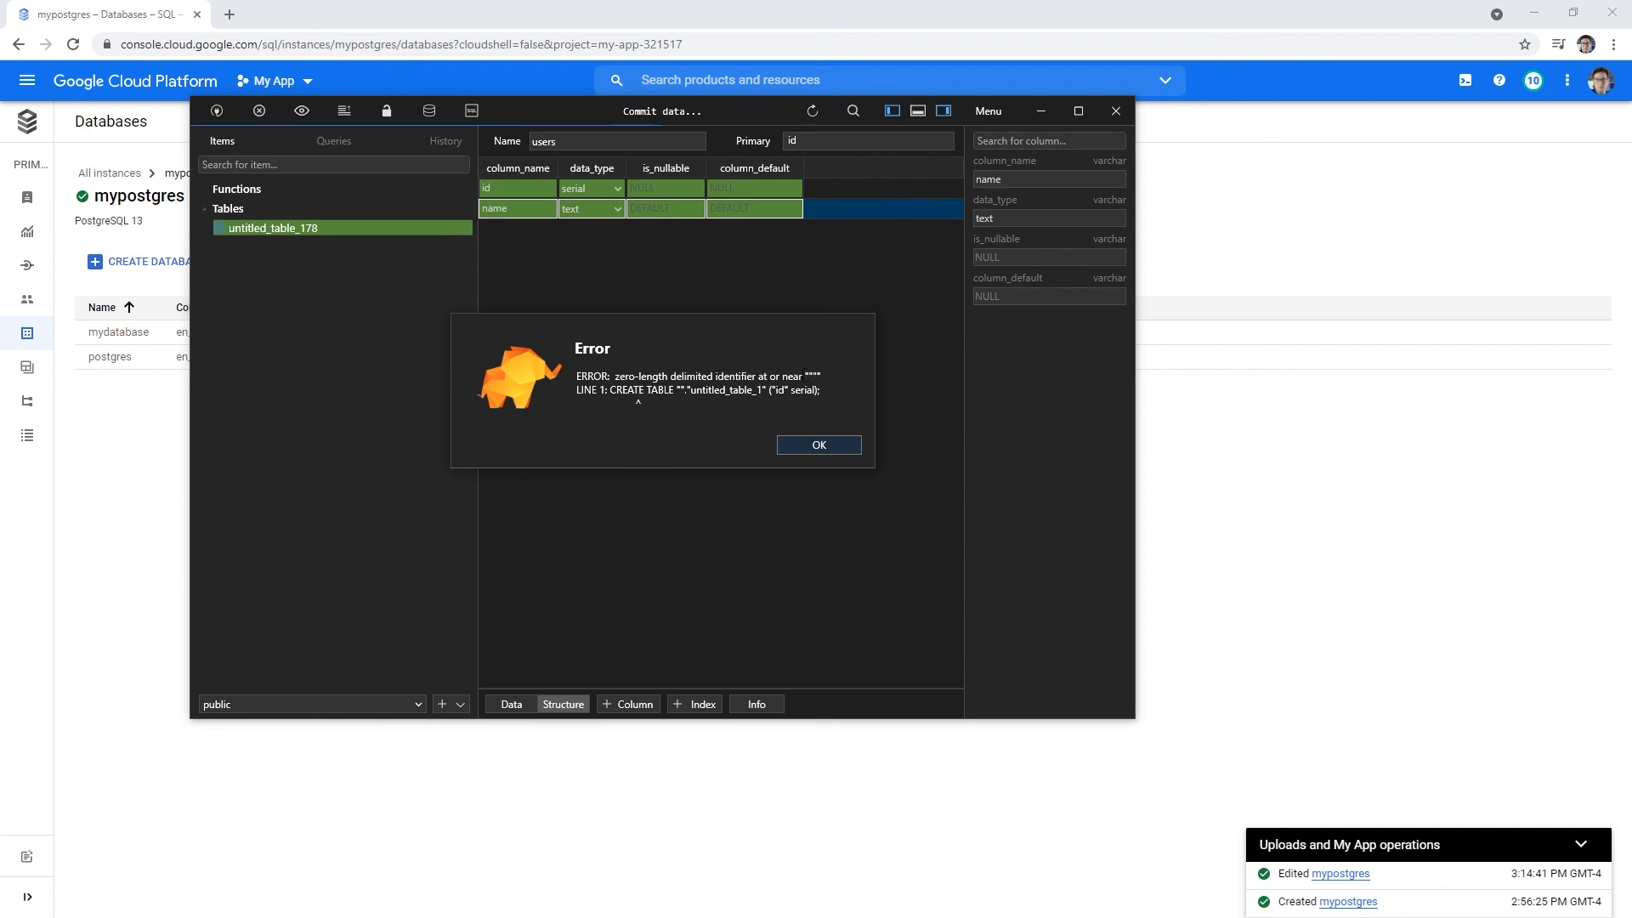
click(803, 373)
click(819, 445)
- Revisit the untitled_table_178 options, primary key and table name fields without changing them
right_click(313, 230)
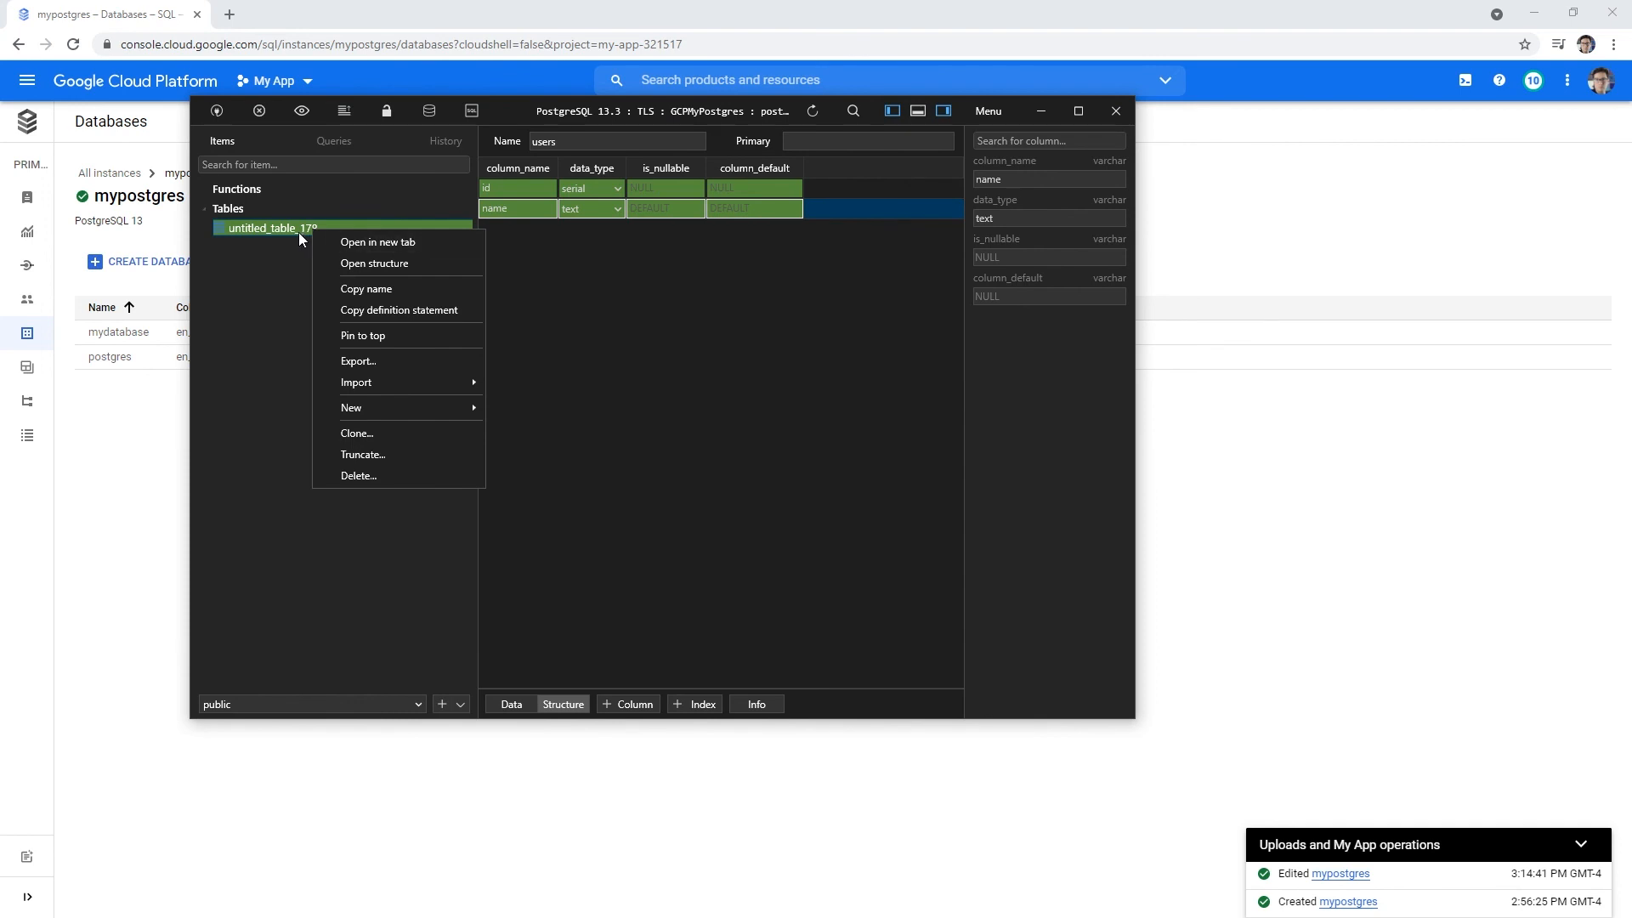
click(299, 232)
click(789, 142)
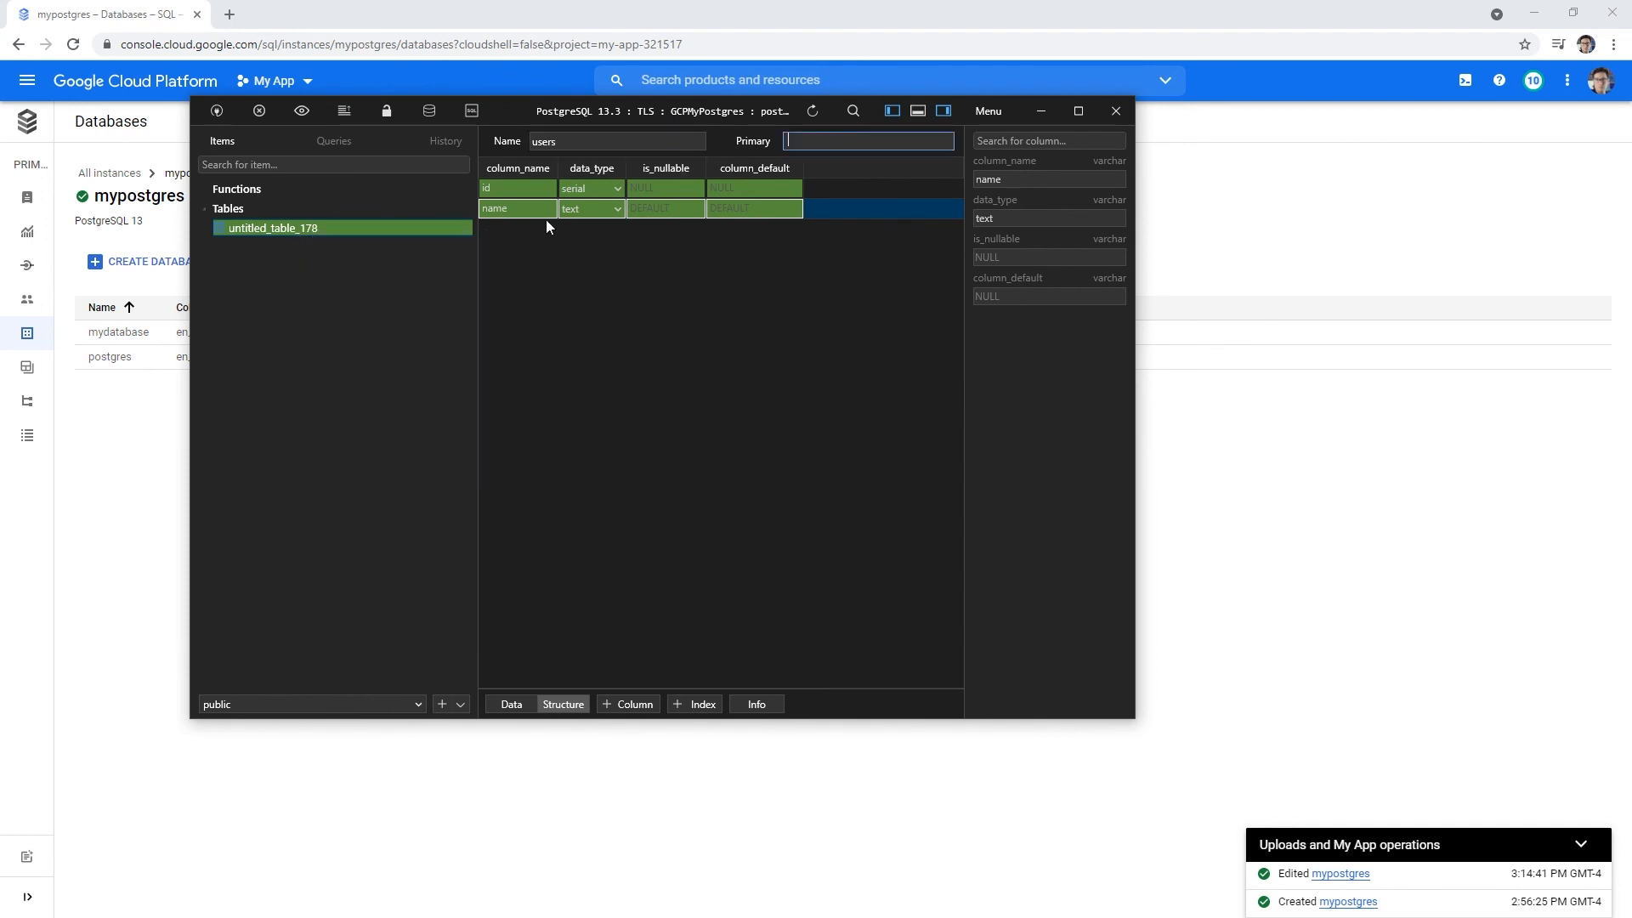
click(567, 143)
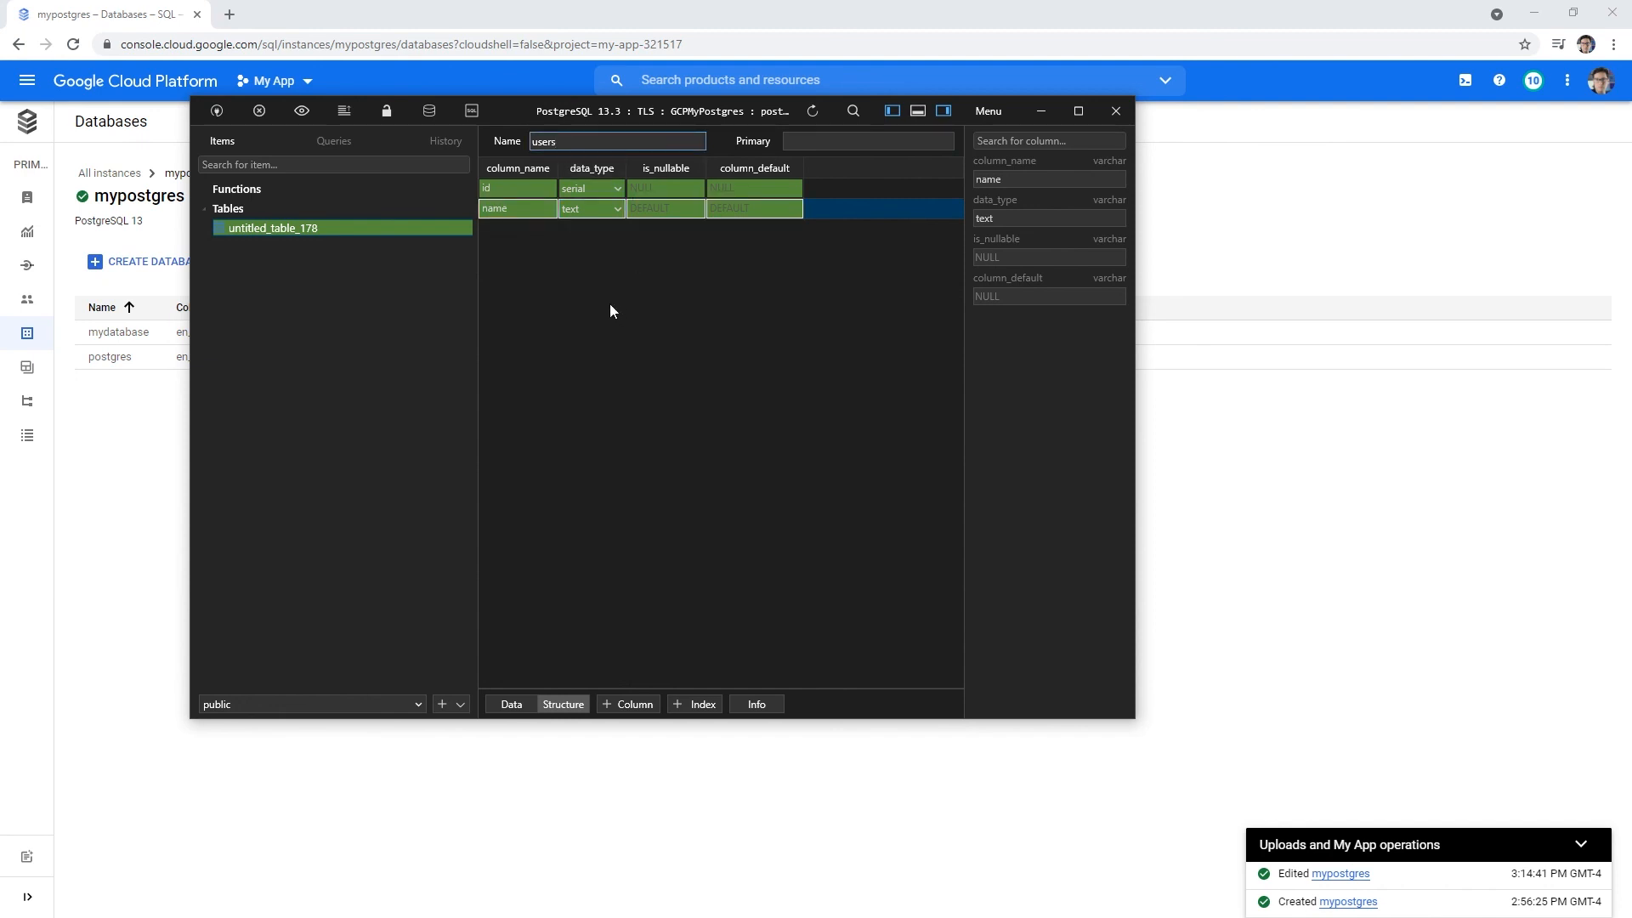
click(338, 224)
- Quit the TablePlus connection, discarding uncommitted users table changes, and close the welcome window
drag(584, 111, 636, 120)
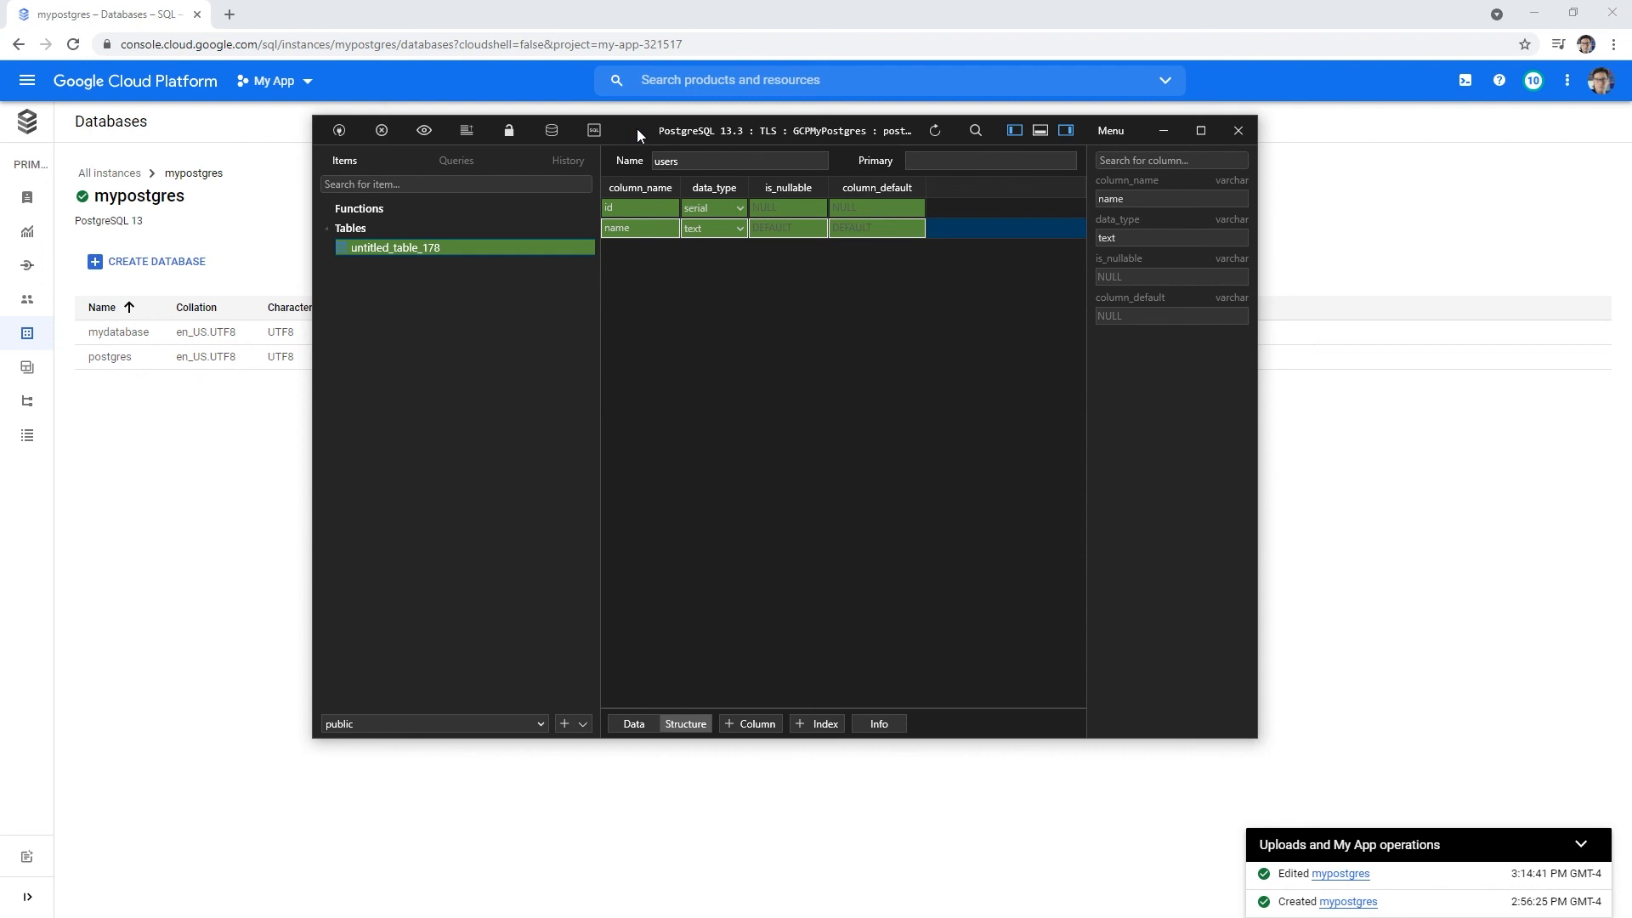
right_click(437, 251)
click(416, 342)
click(1227, 130)
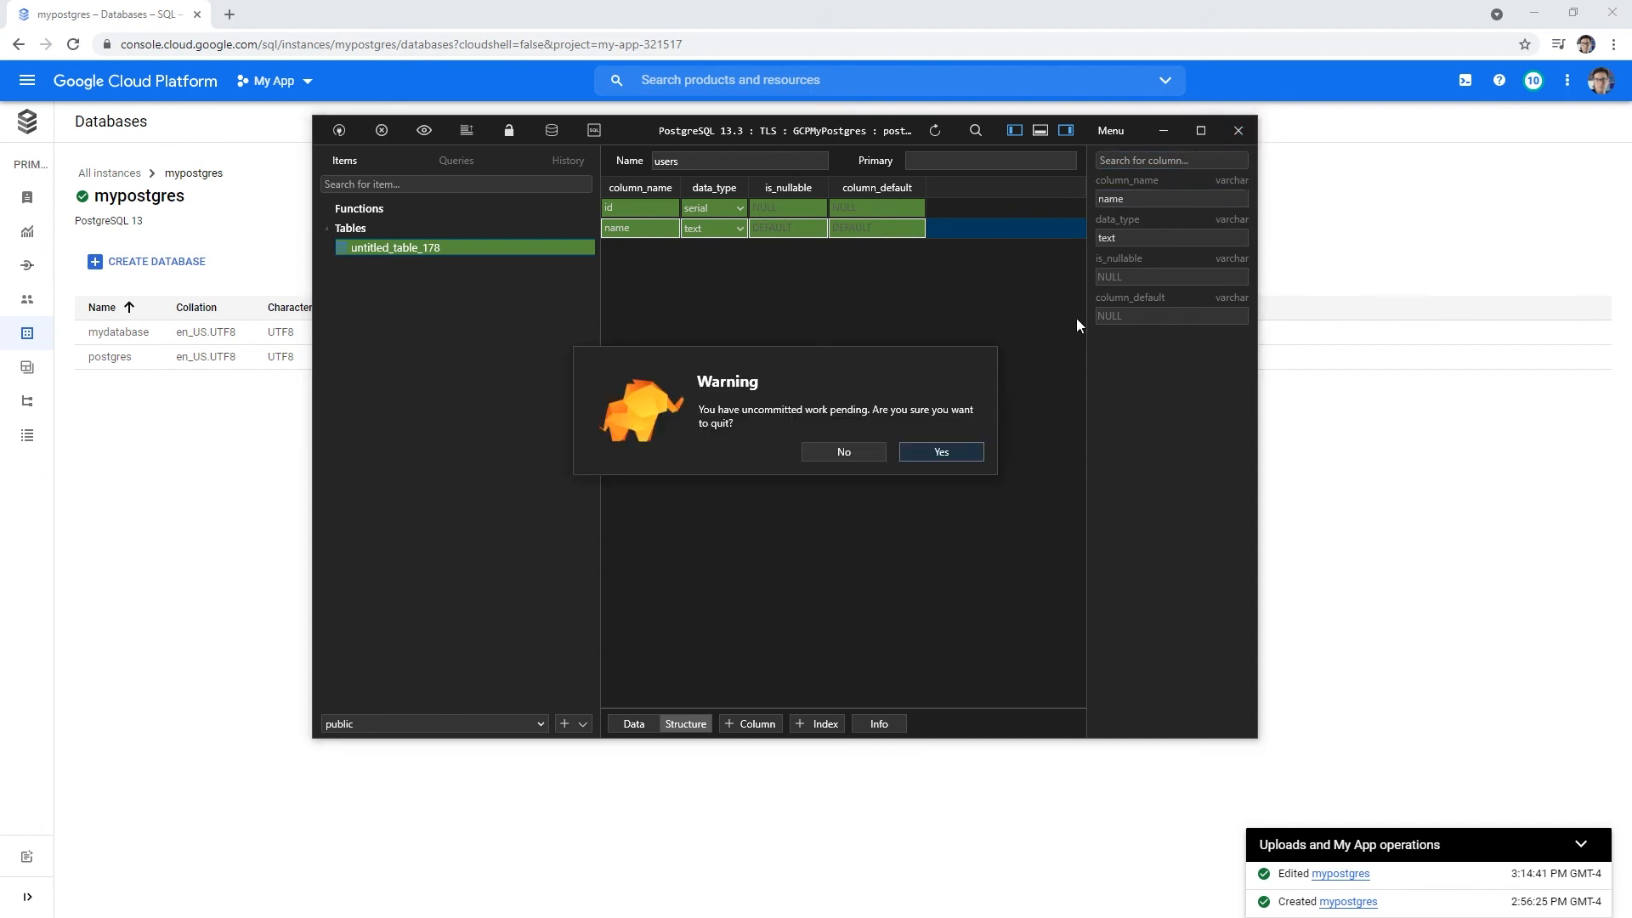
click(934, 460)
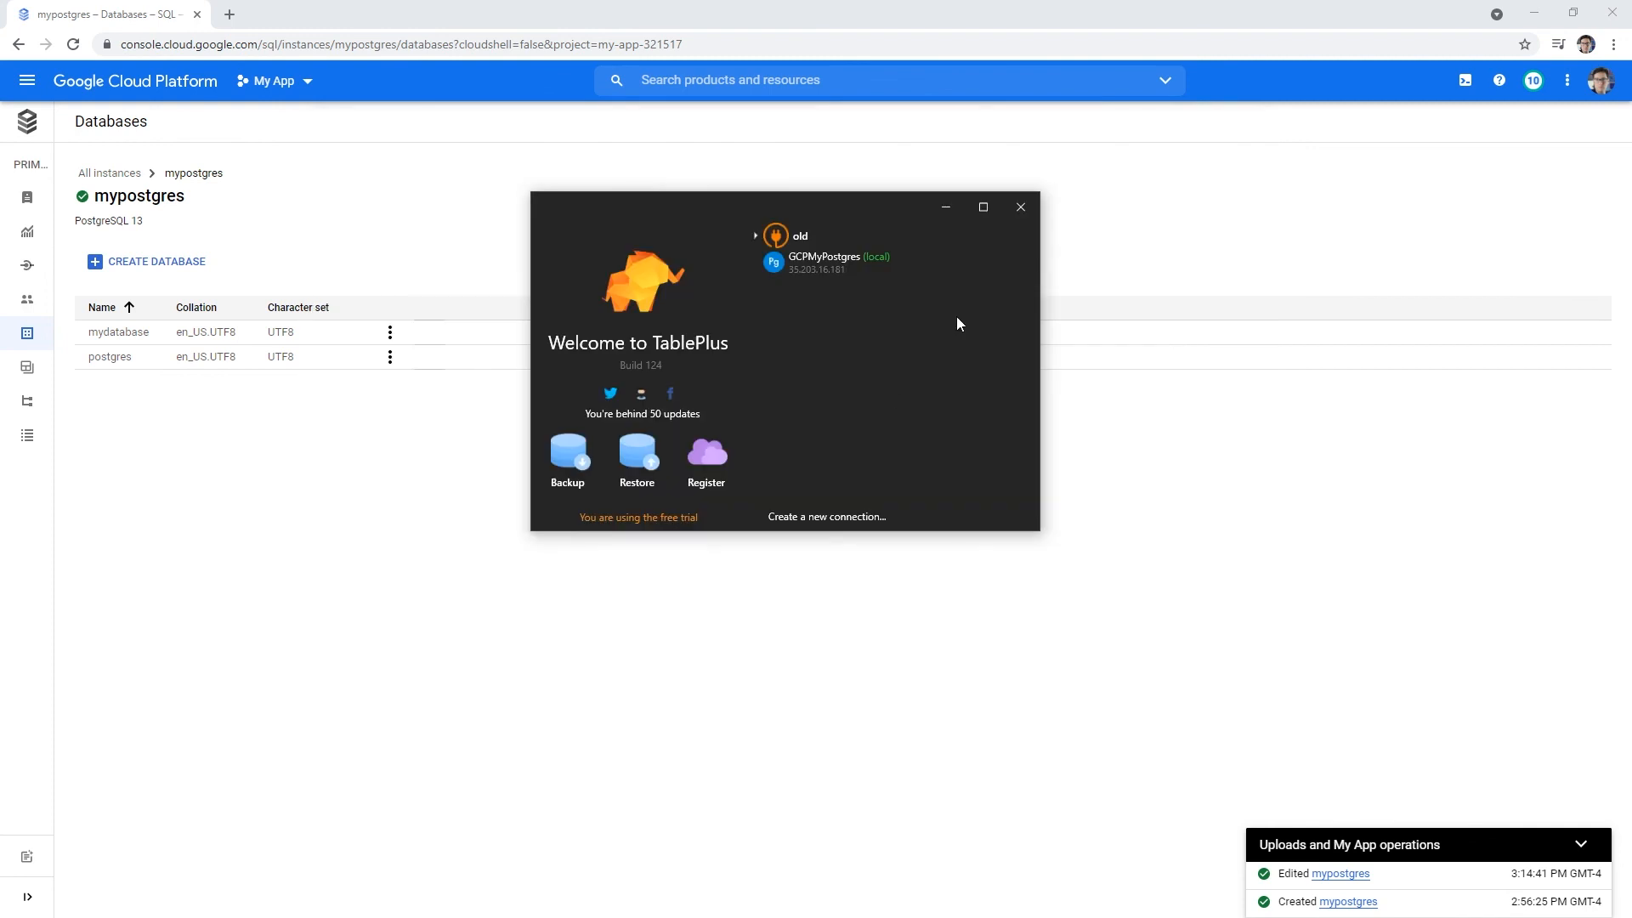
click(1022, 207)
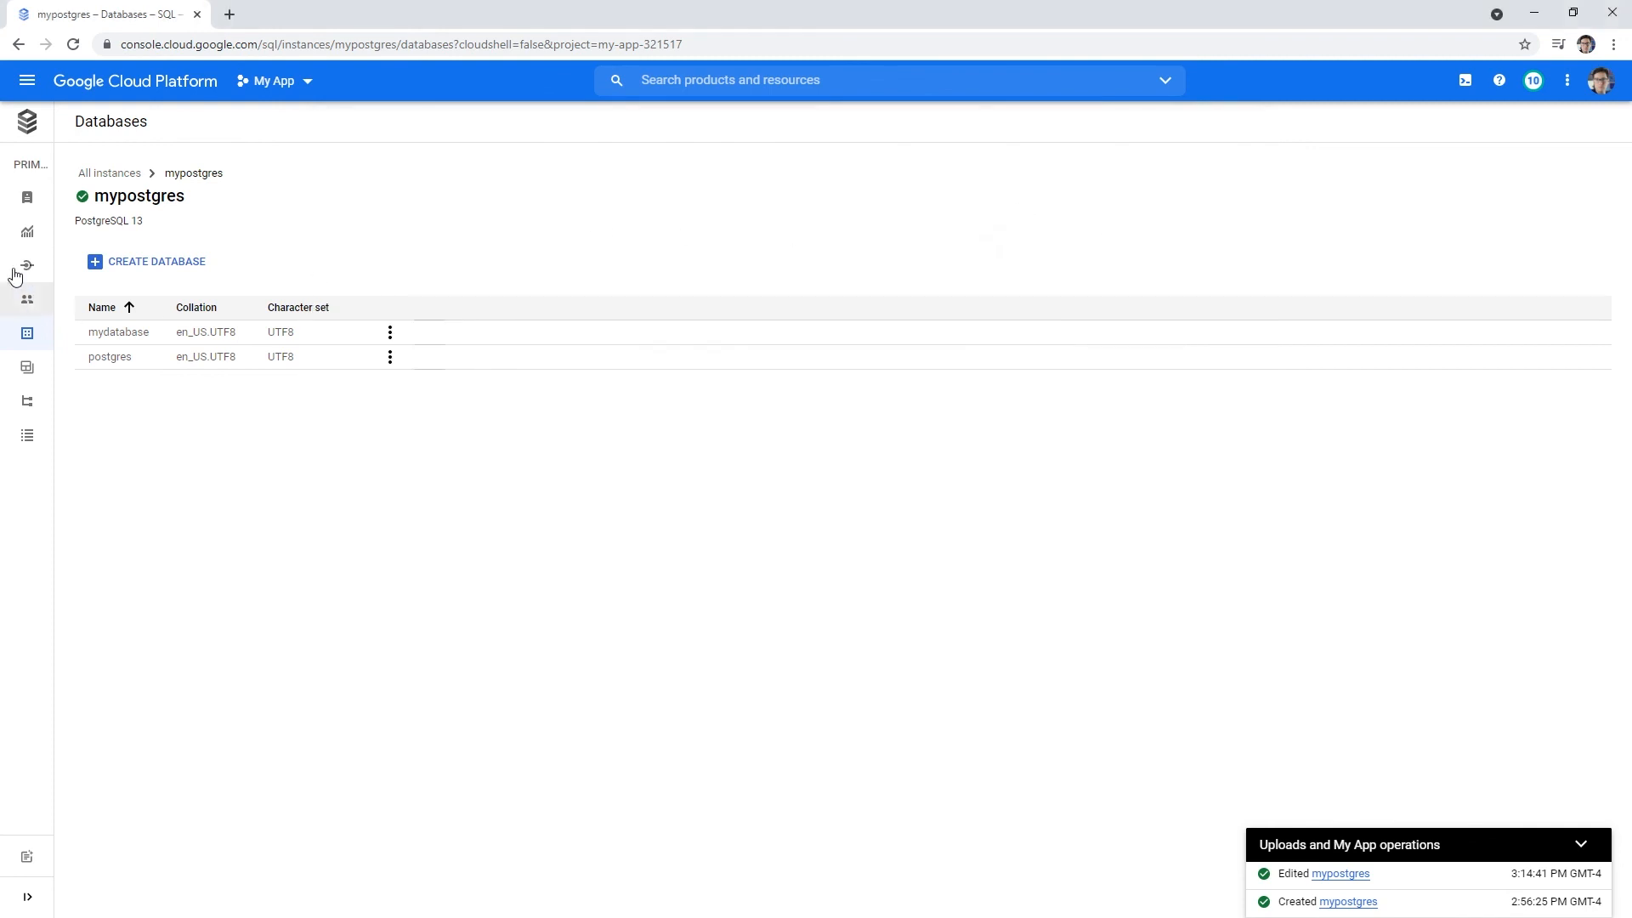
- Find SQL through the console search and open the mypostgres instance overview
mouse_move(38, 204)
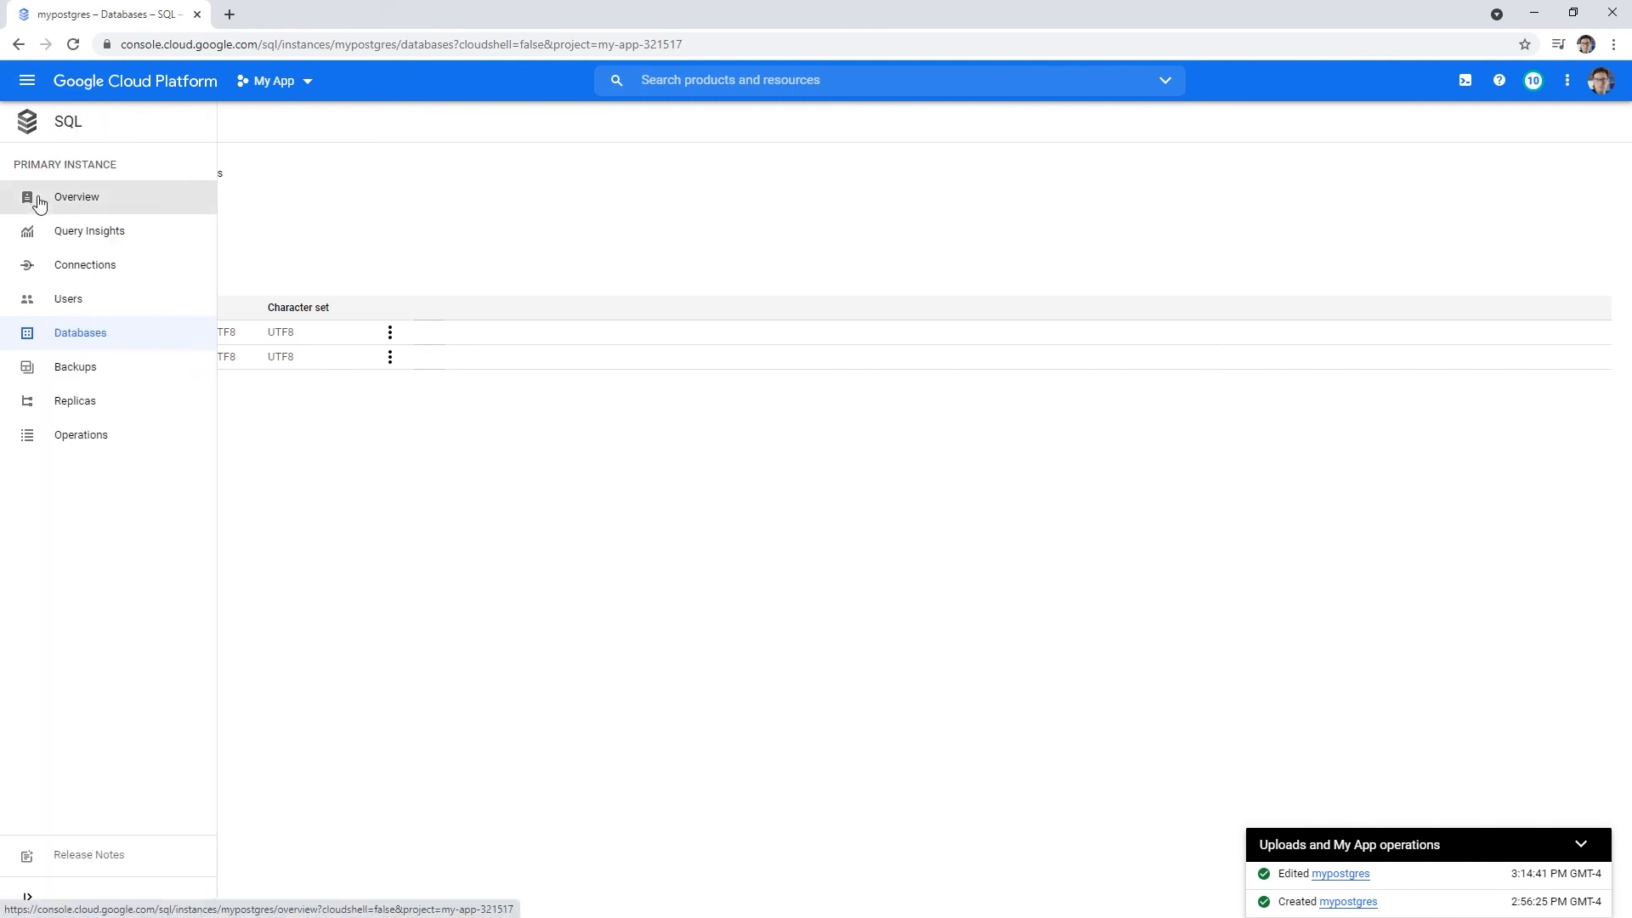
click(742, 82)
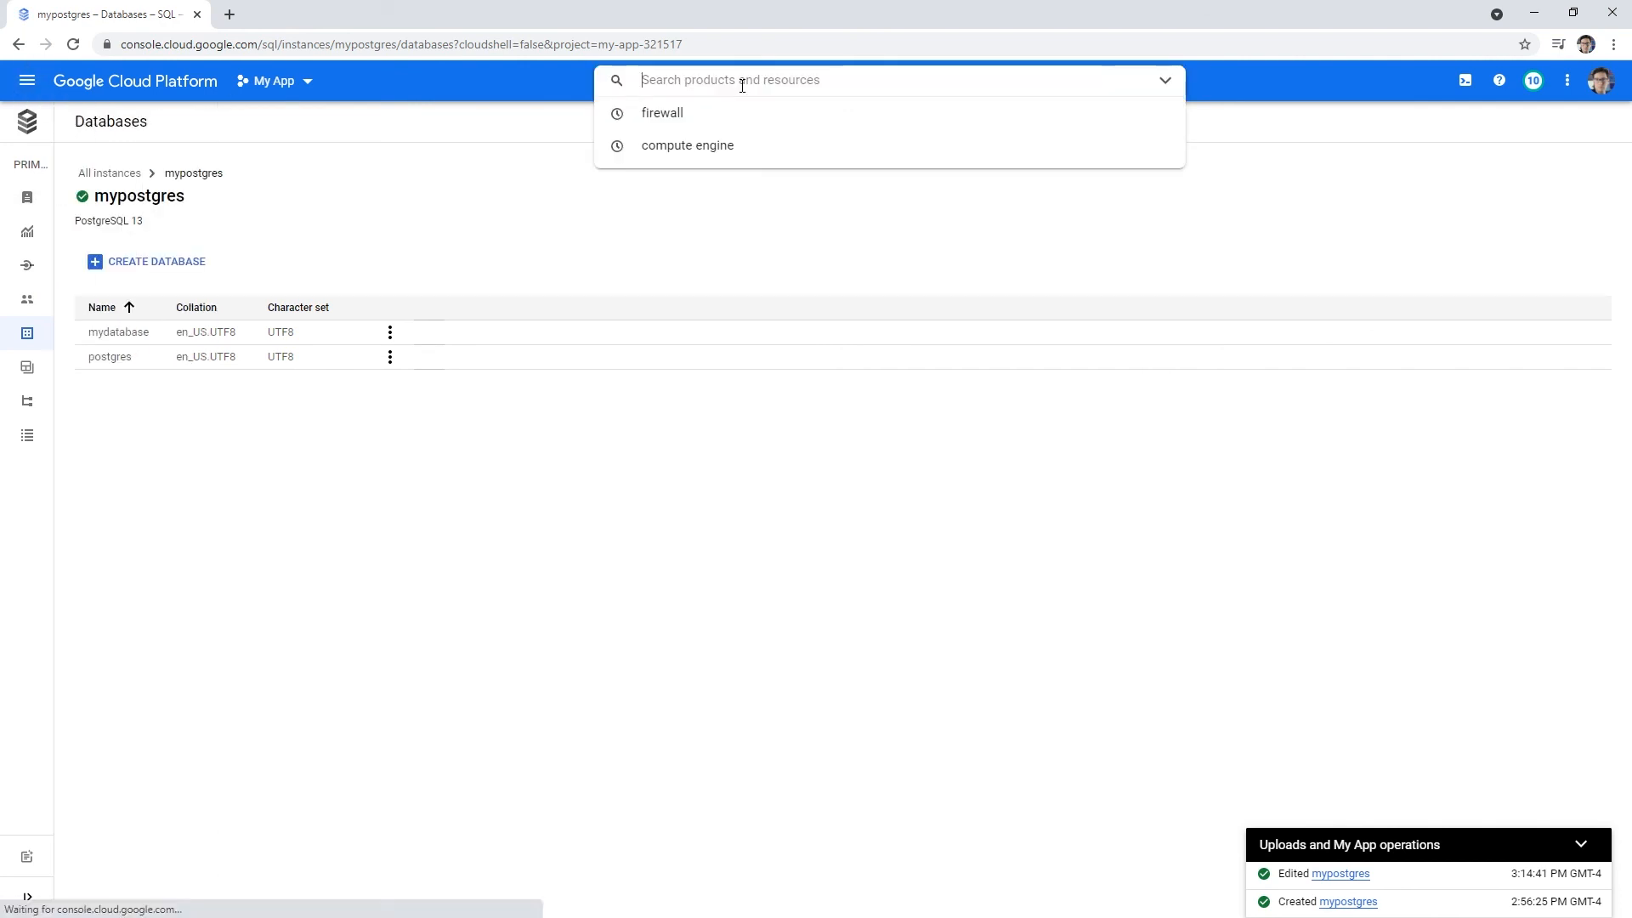
text(sql)
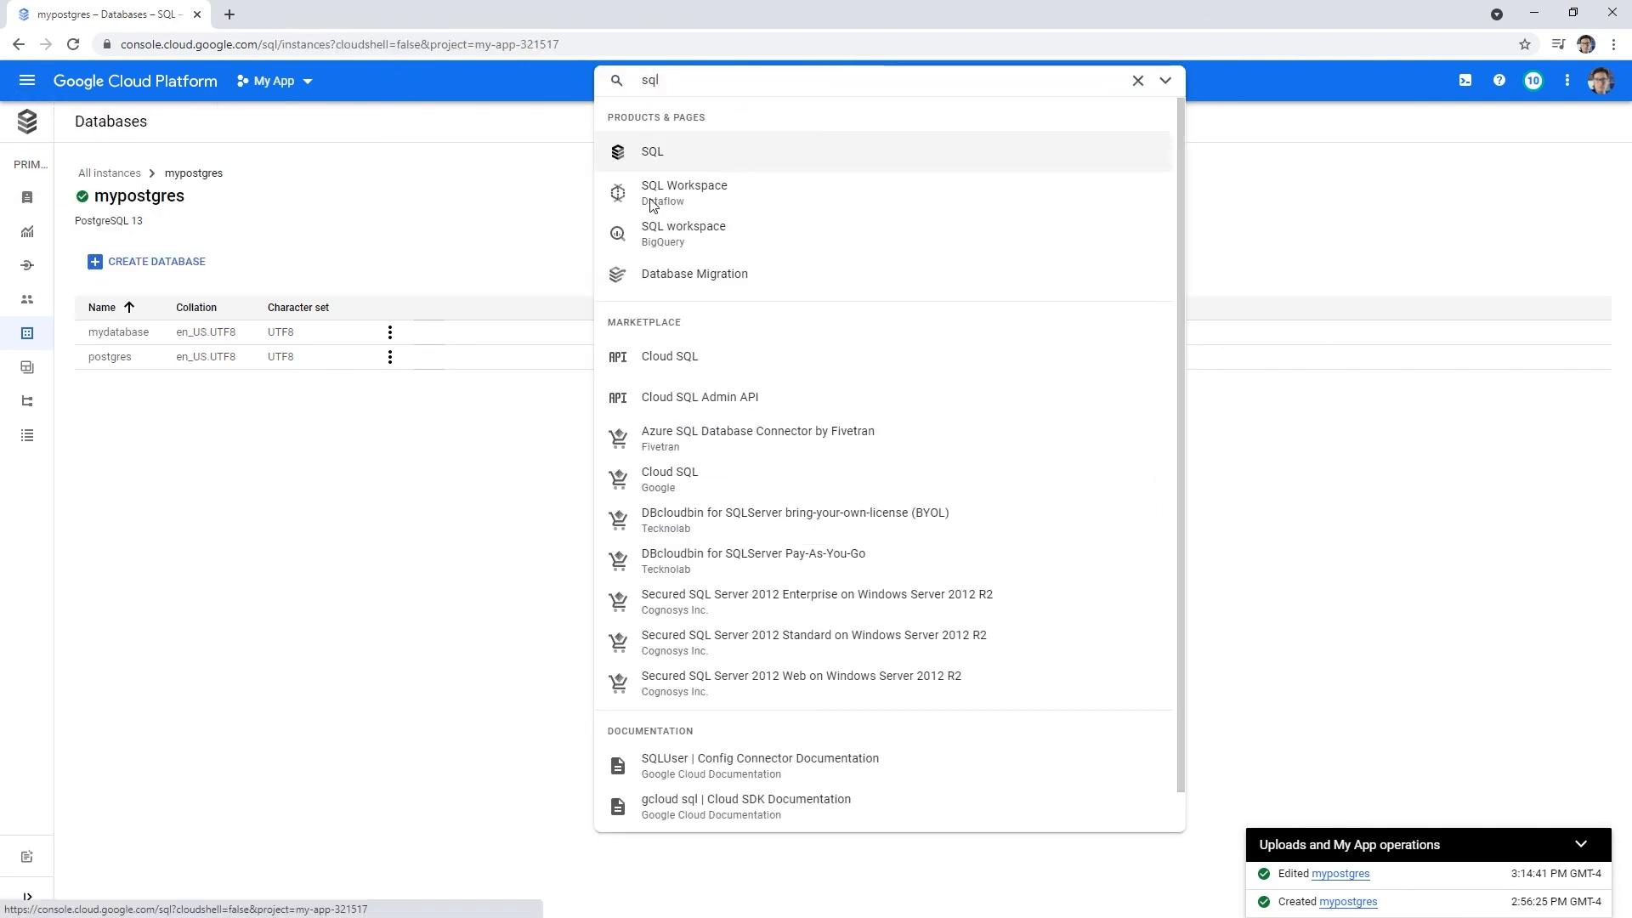
key(Return)
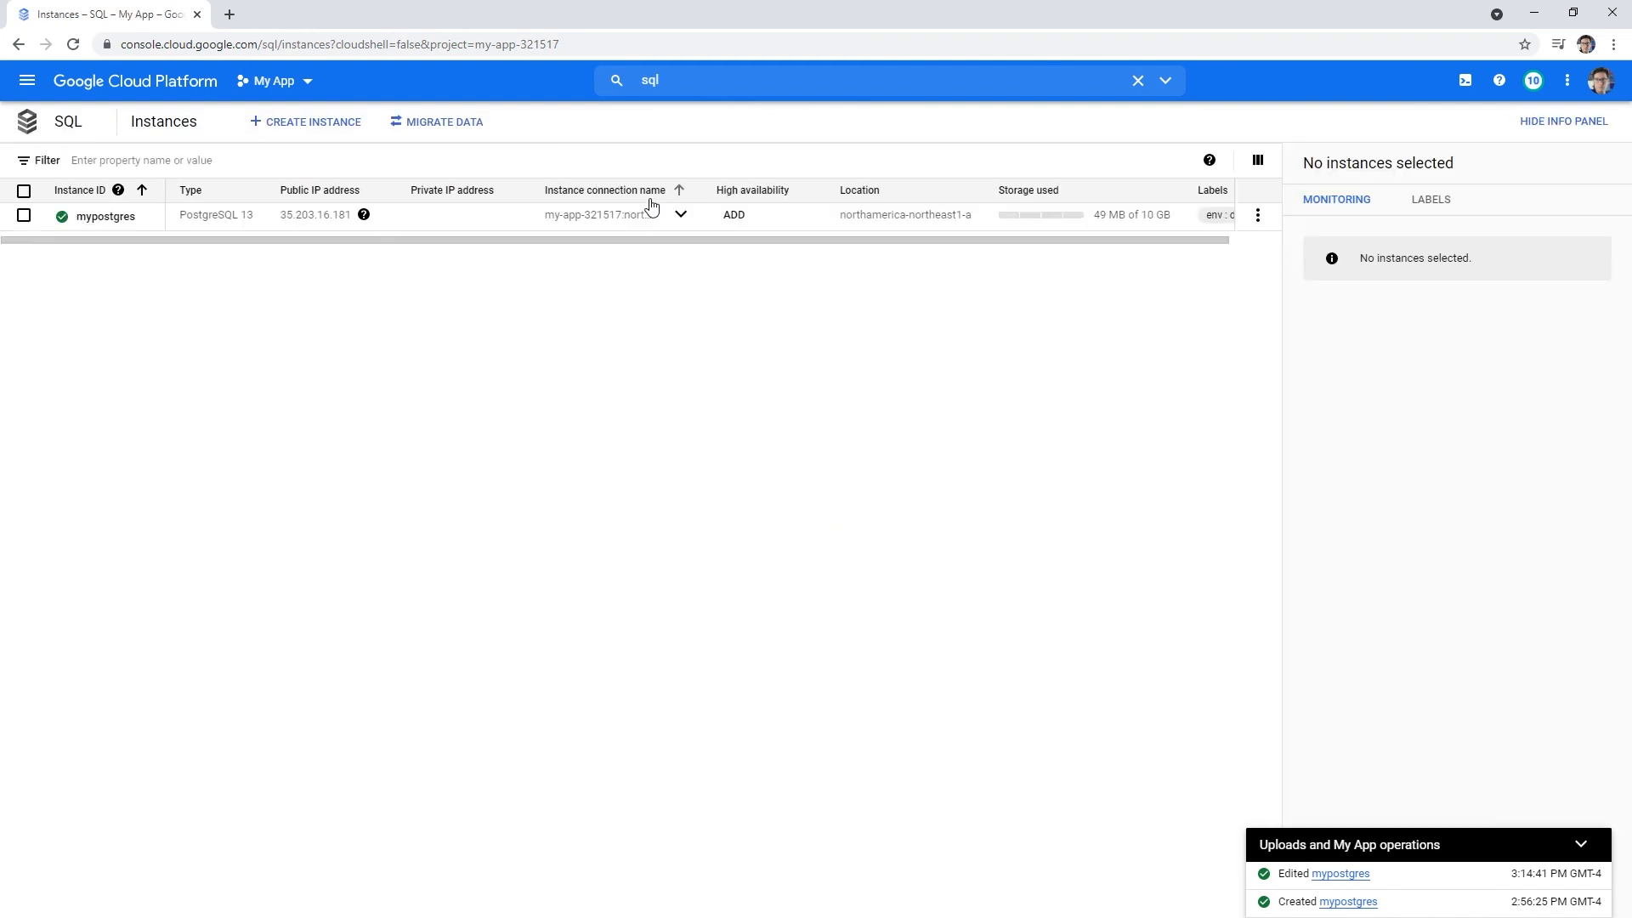
click(24, 215)
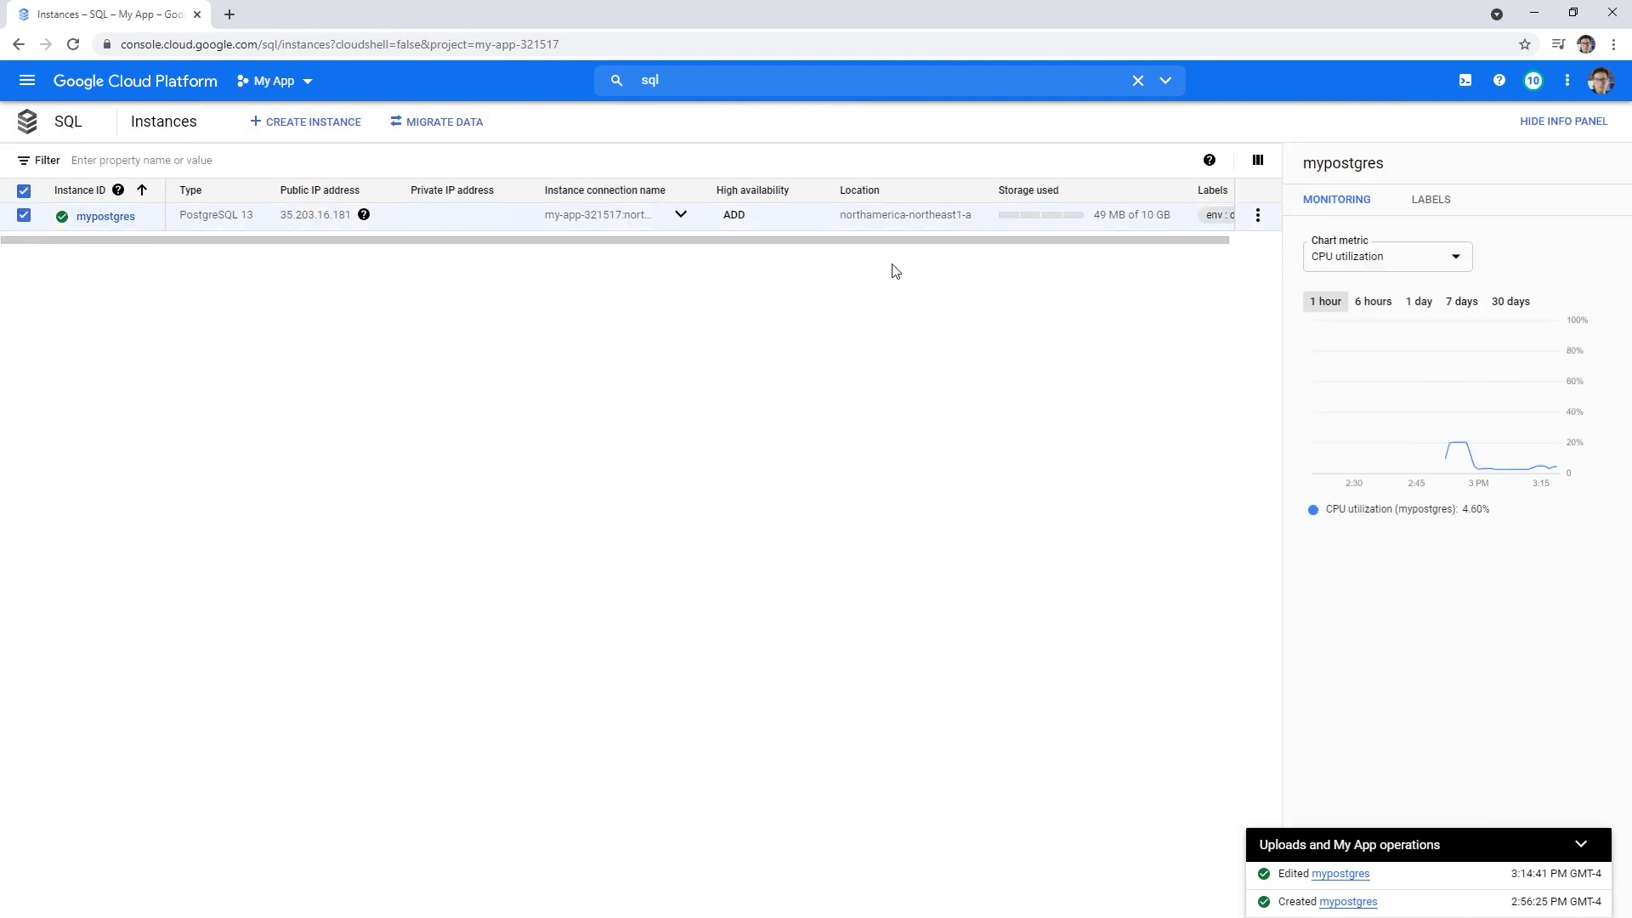
click(95, 218)
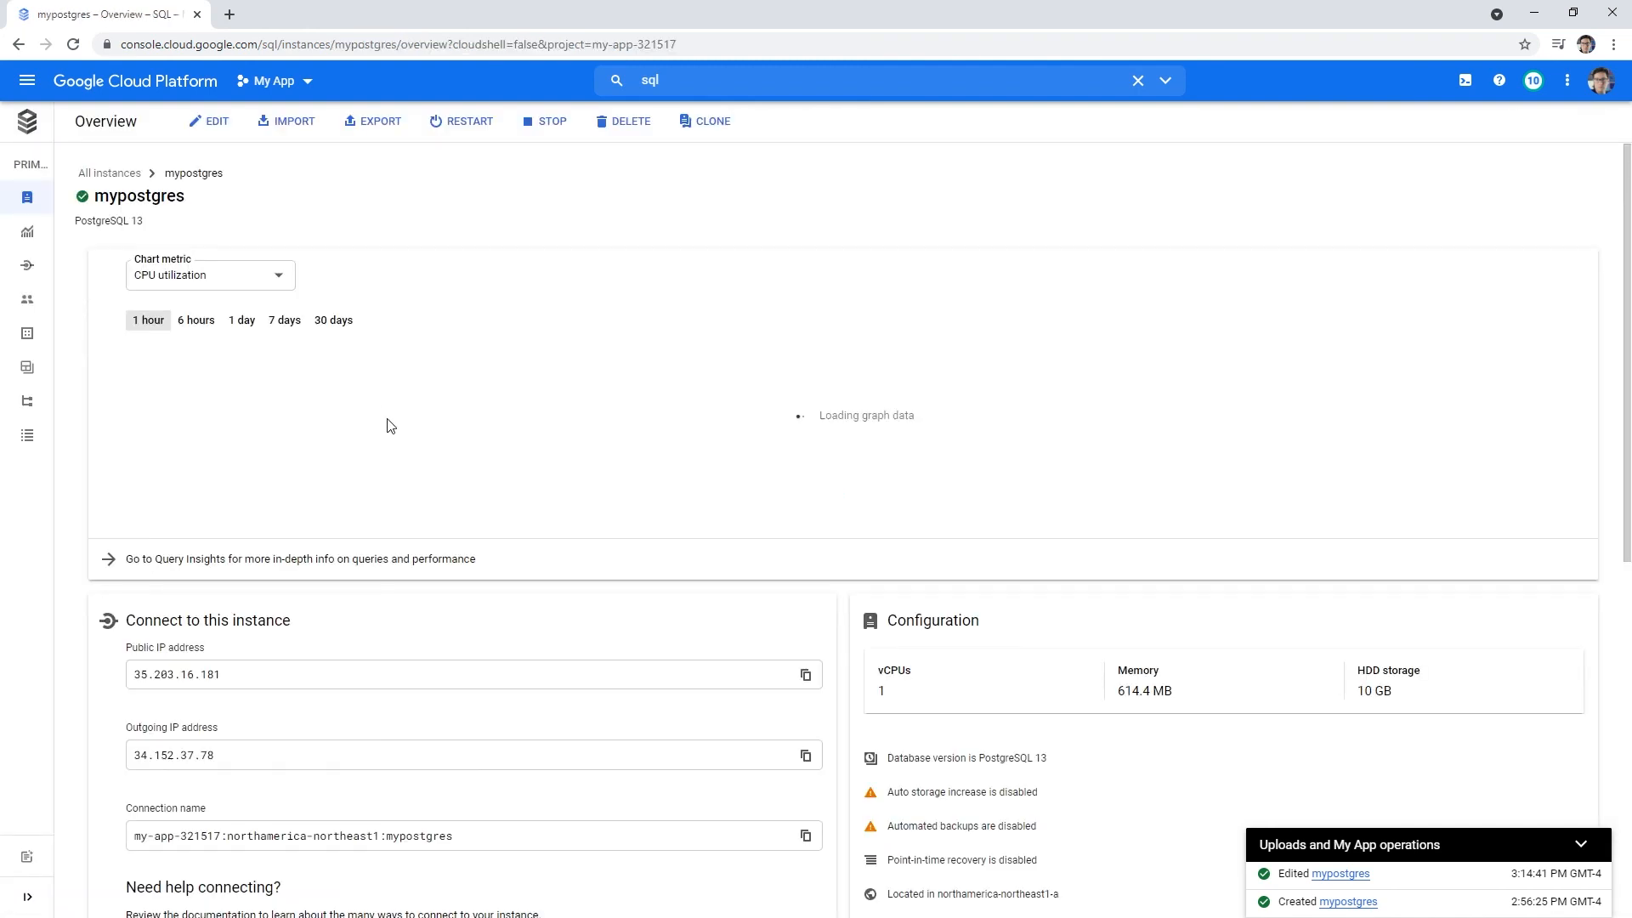
- Delete mypostgres by pasting its name as Instance ID, then return to the home dashboard
click(625, 120)
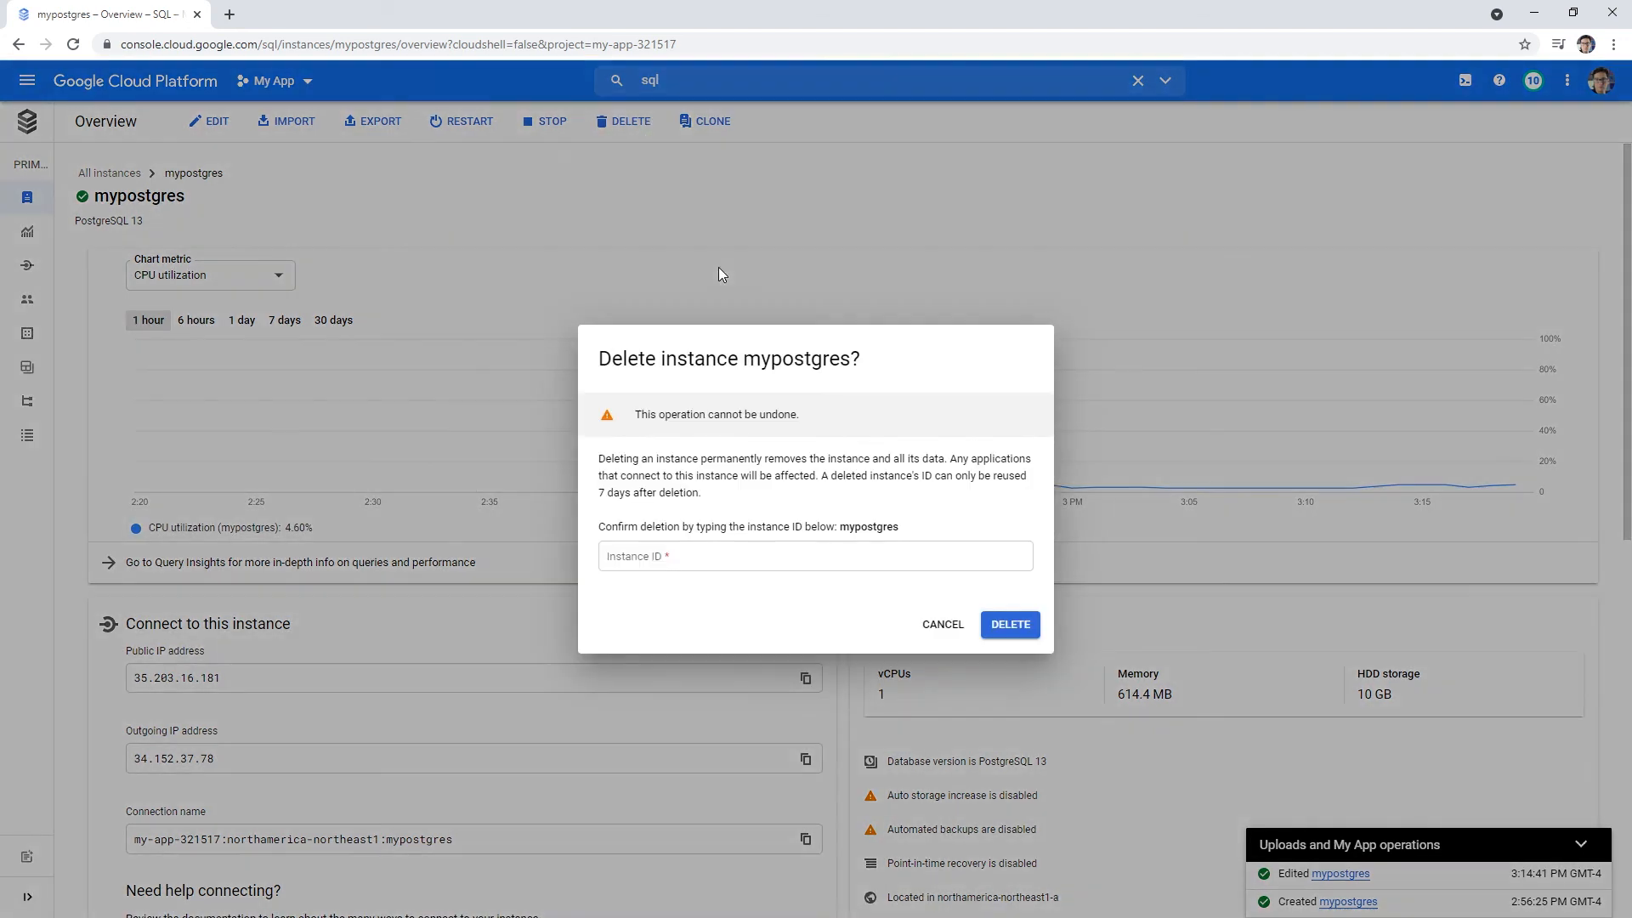
double_click(874, 526)
key(ctrl+c)
click(756, 556)
key(ctrl+v)
click(1027, 625)
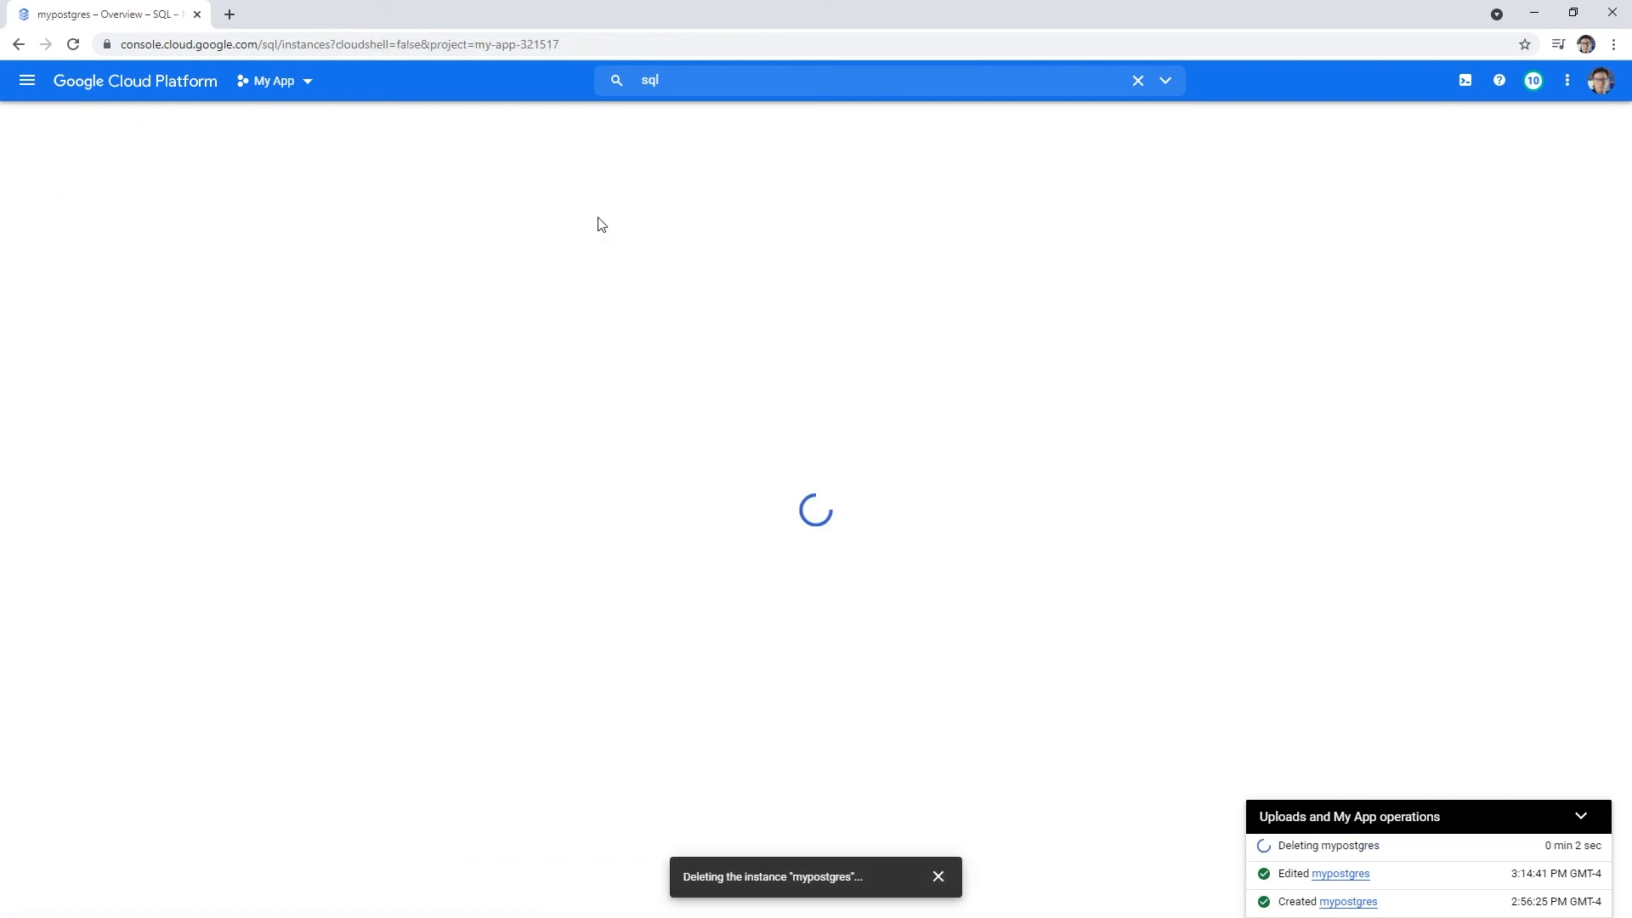
click(129, 85)
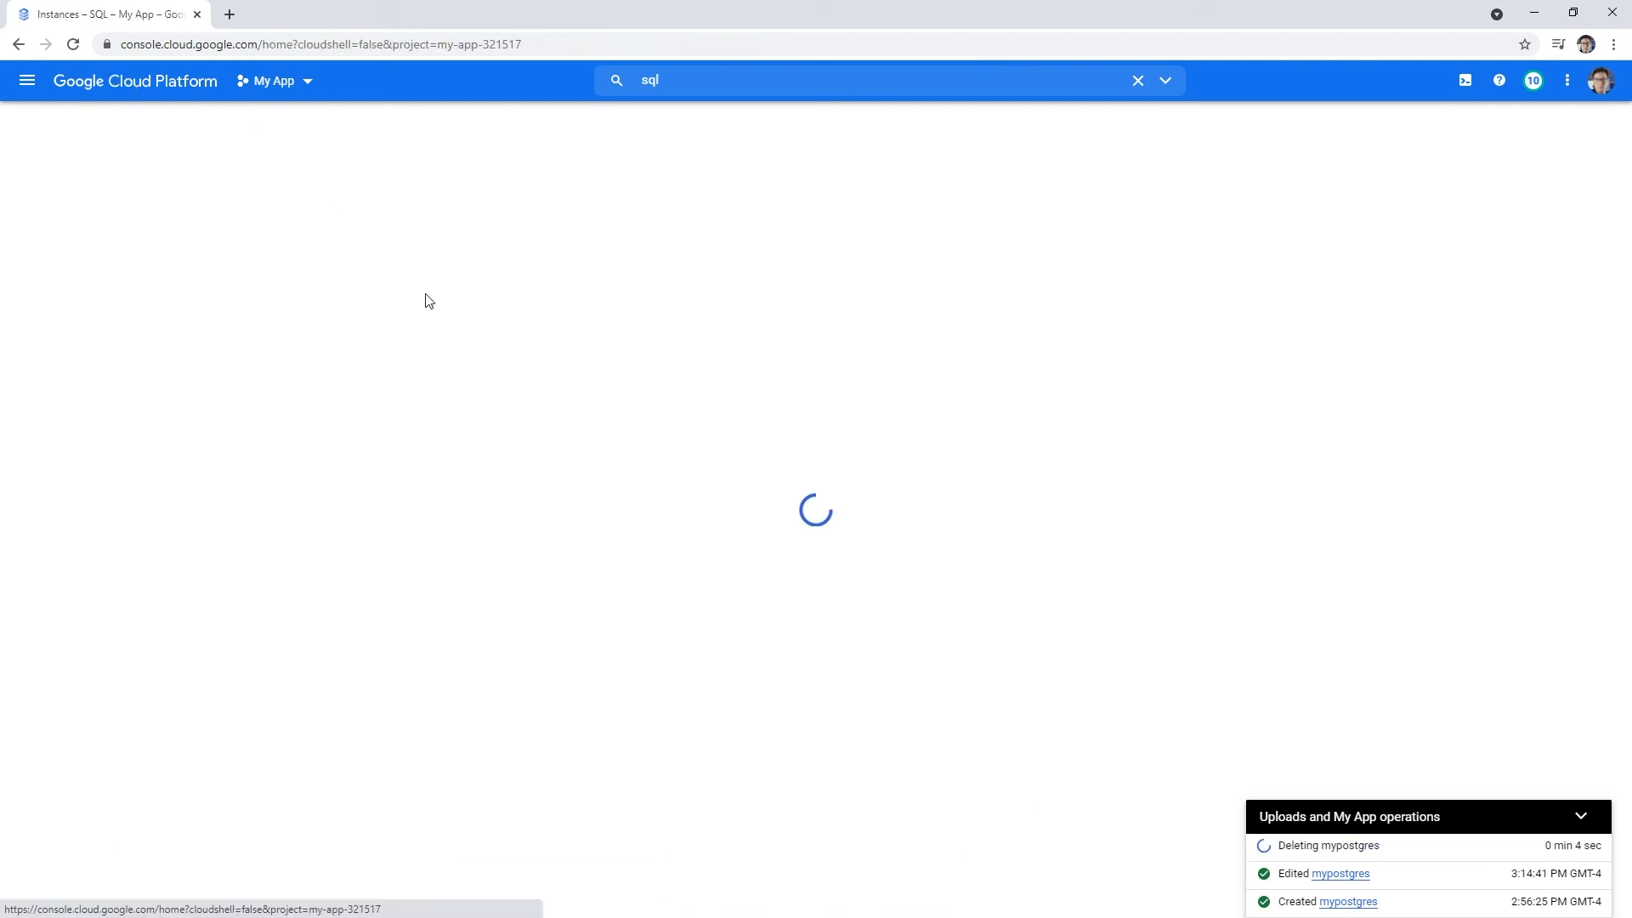